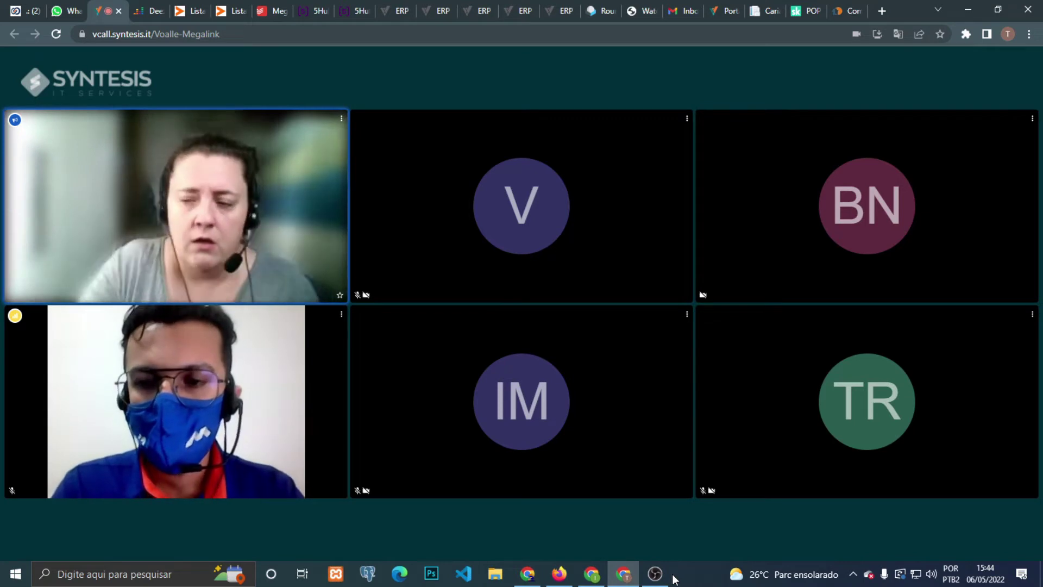
- Create a new knowledge-base document, opening the blank Novo Artigo editor with privacy set to Público
{"action": "left_click", "coordinate": [657, 575]}
{"action": "left_click", "coordinate": [657, 575]}
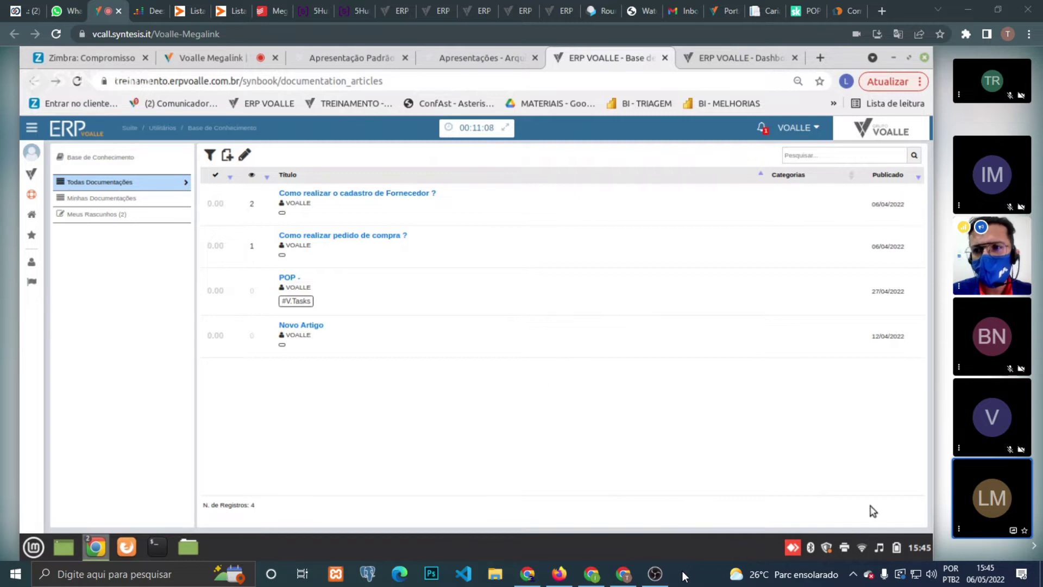
{"action": "left_click", "coordinate": [879, 547]}
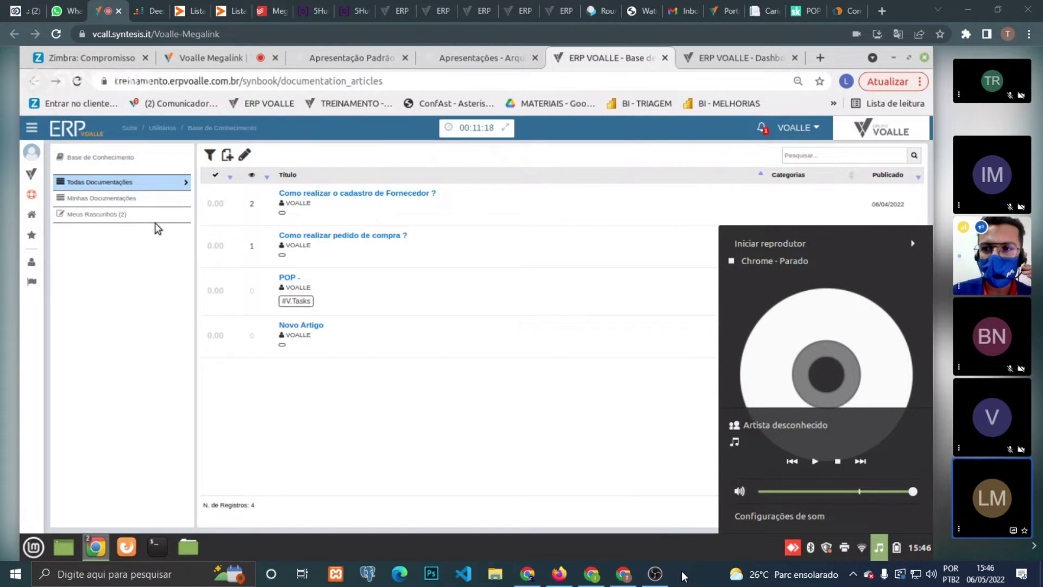
{"action": "left_click", "coordinate": [144, 203]}
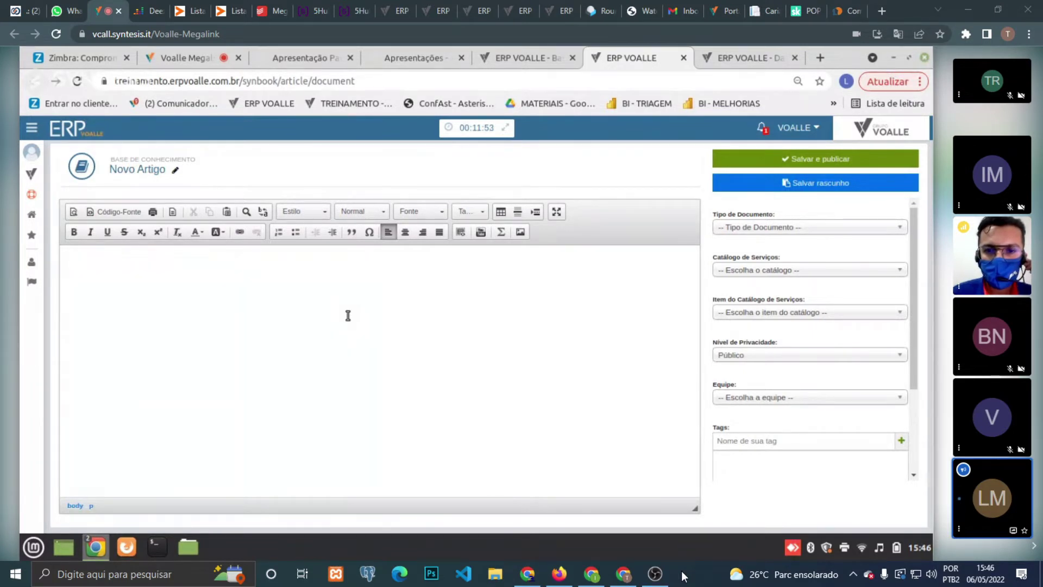
{"action": "scroll", "coordinate": [914, 332], "scroll_direction": "down", "scroll_amount": 1}
{"action": "left_click_drag", "start_coordinate": [914, 328], "coordinate": [922, 431]}
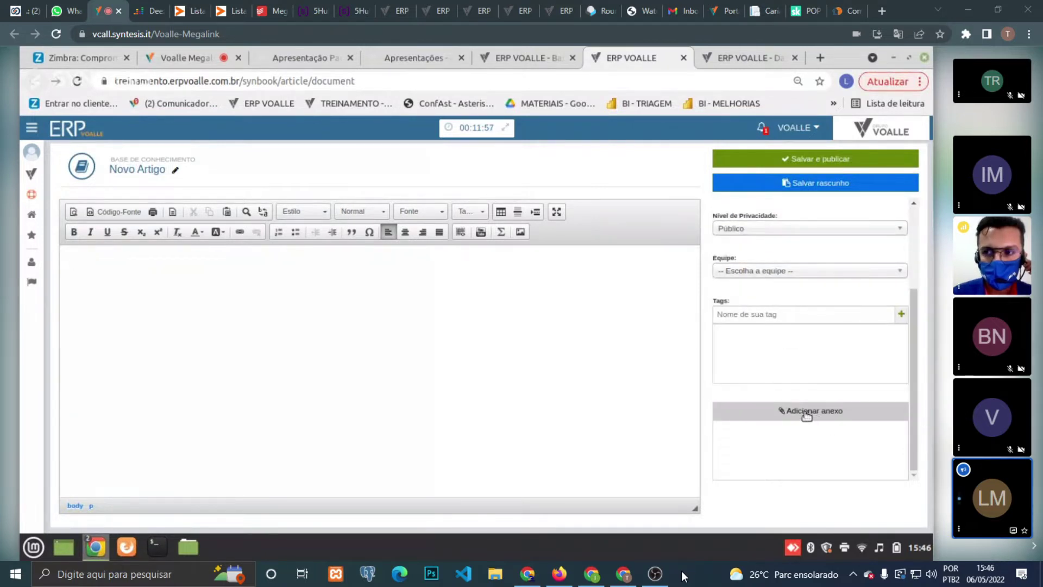
{"action": "left_click", "coordinate": [806, 416]}
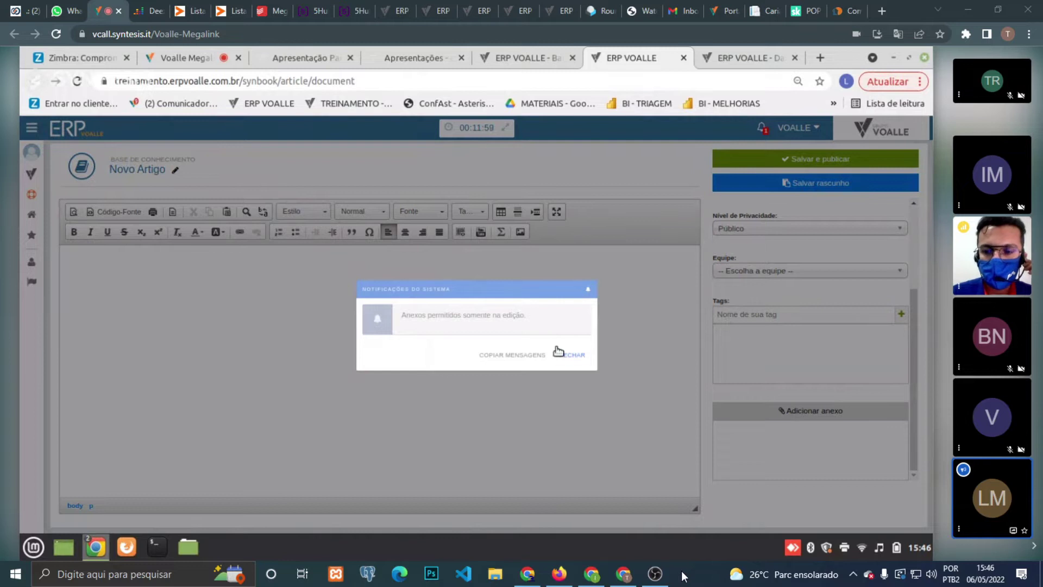
{"action": "left_click", "coordinate": [573, 358]}
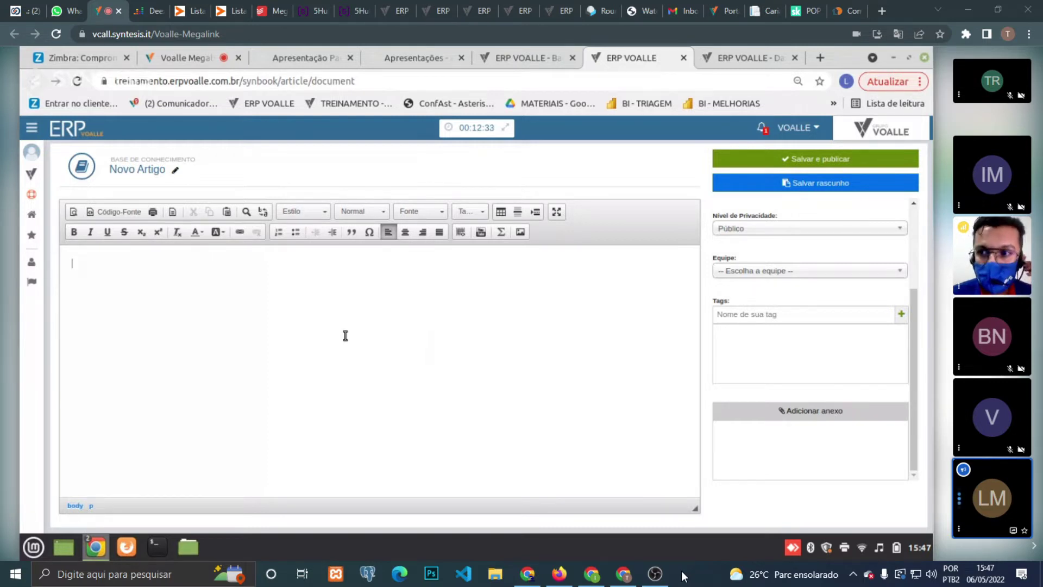
{"action": "left_click", "coordinate": [397, 330]}
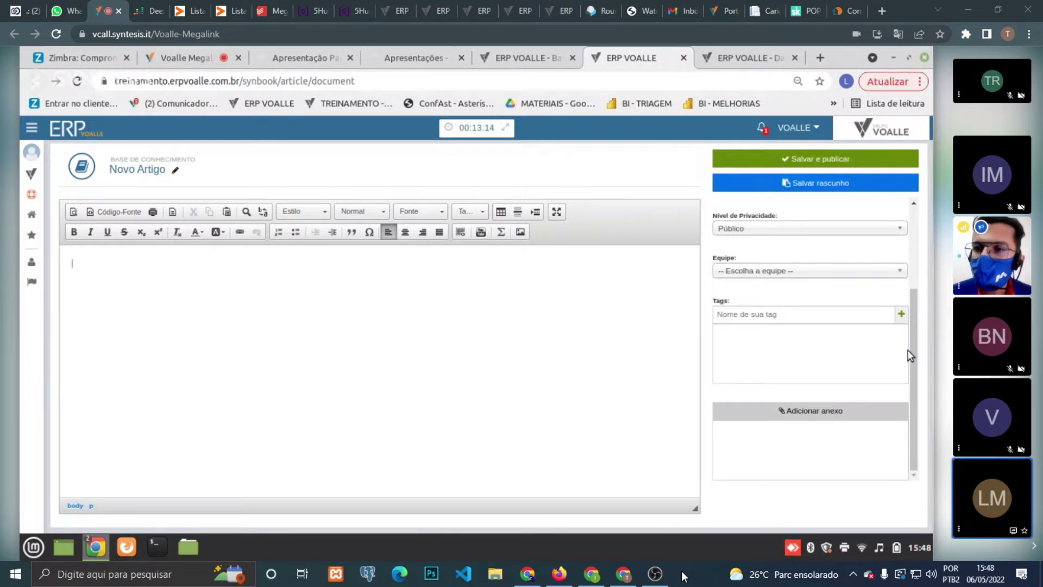
{"action": "left_click_drag", "start_coordinate": [912, 361], "coordinate": [916, 237]}
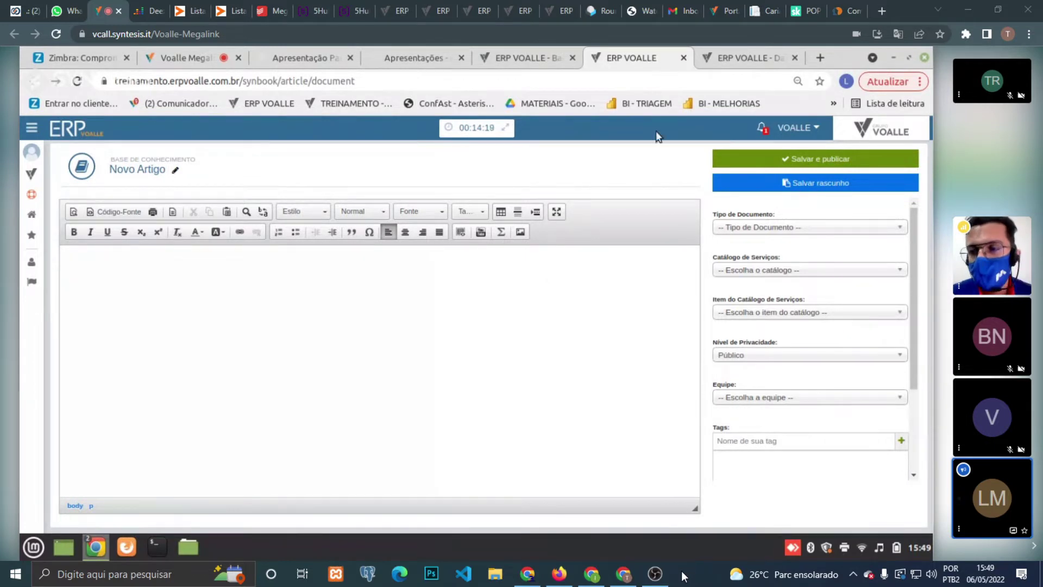
- Close the ERP VOALLE article tab and switch to the open training presentation
{"action": "left_click", "coordinate": [684, 58]}
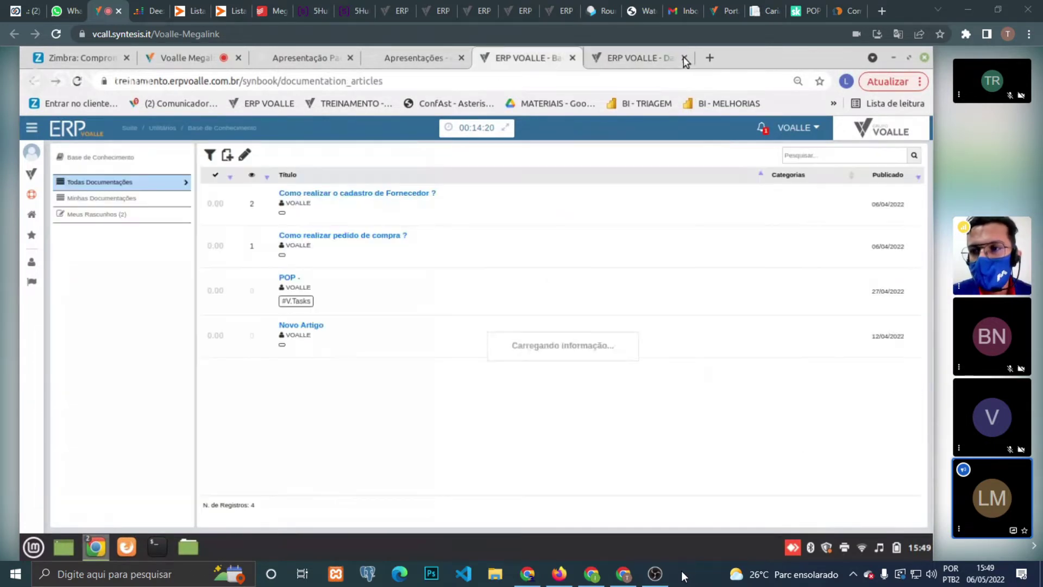
{"action": "left_click", "coordinate": [430, 49]}
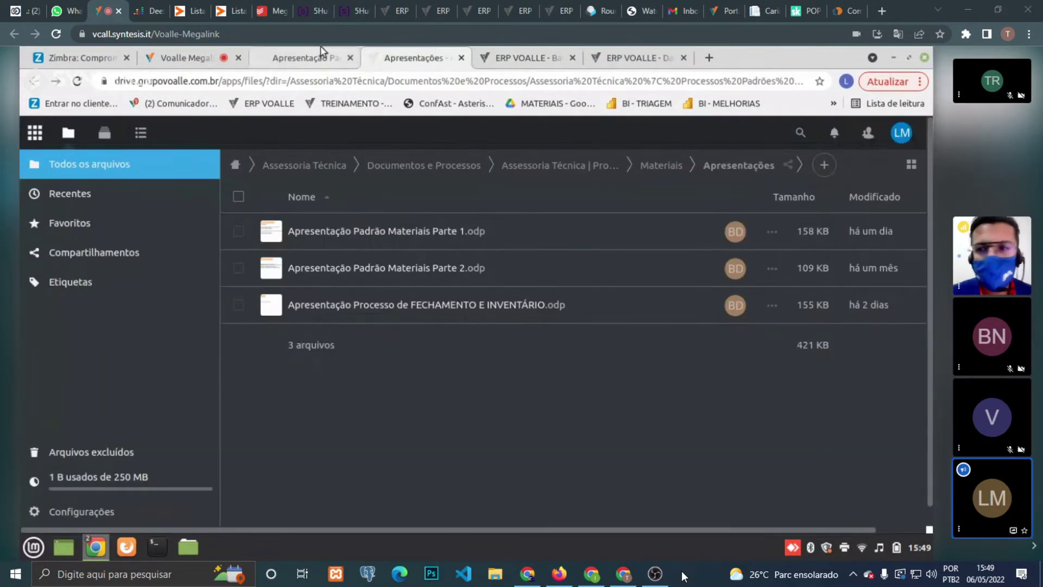
{"action": "left_click", "coordinate": [321, 55]}
- Go to slide 6, MOVIMENTAÇÕES DE ESTOQUE, in 'Apresentação Padrão Materiais Parte 1.odp'
{"action": "left_click_drag", "start_coordinate": [150, 265], "coordinate": [148, 362]}
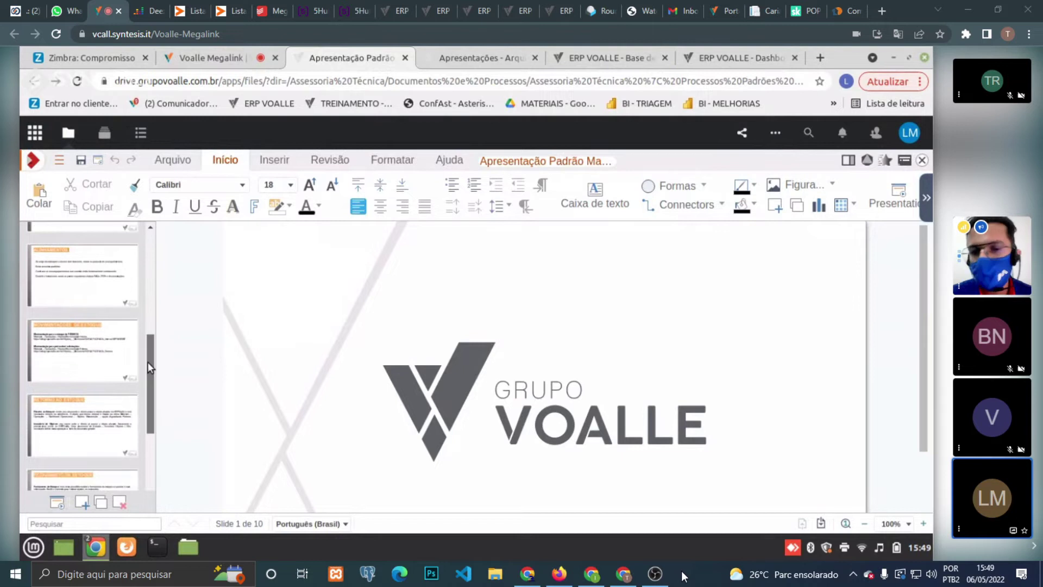
{"action": "left_click", "coordinate": [99, 285]}
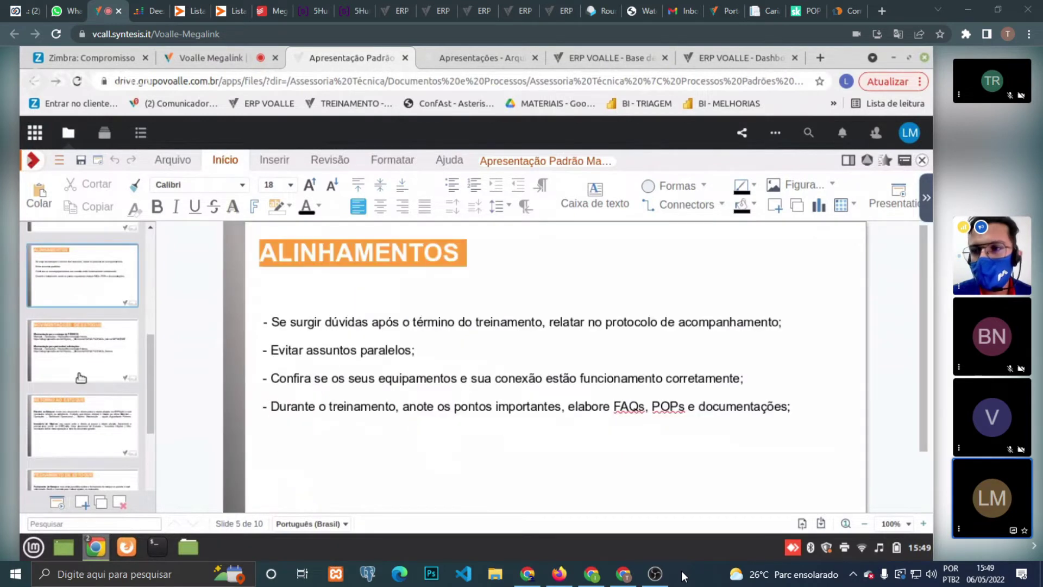
{"action": "left_click", "coordinate": [81, 376]}
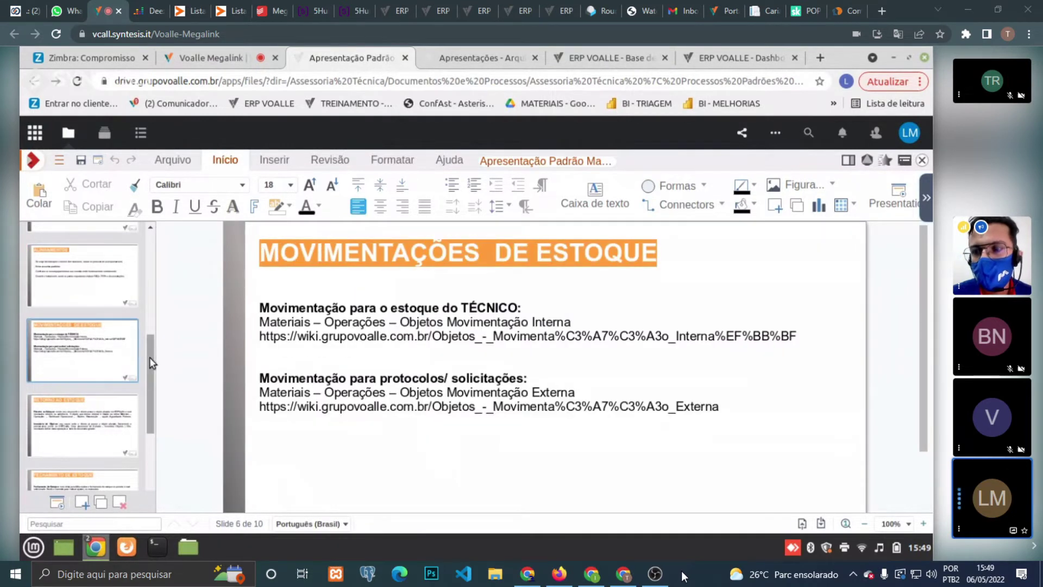
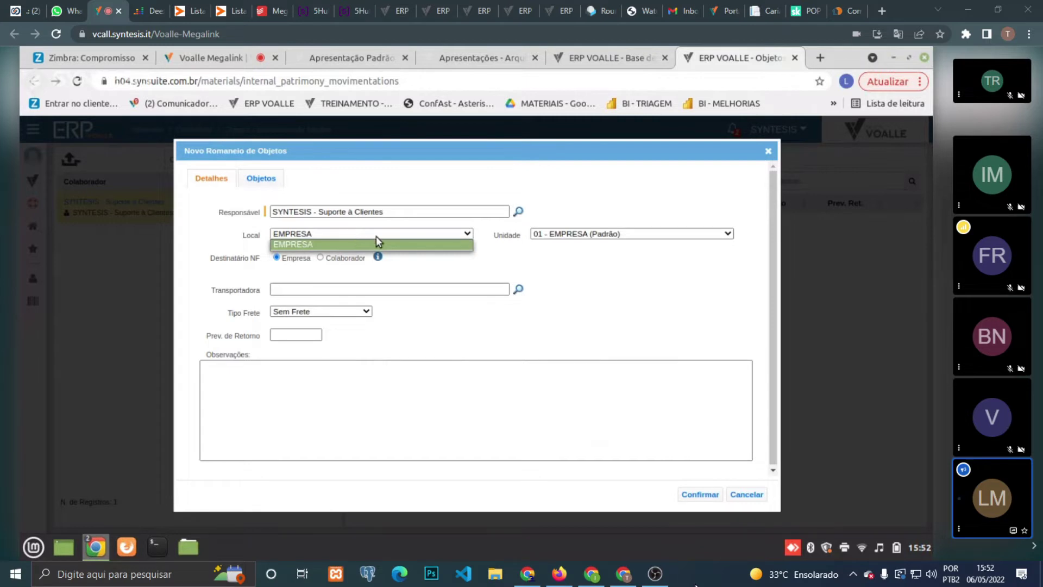
- Keep 01 - EMPRESA (Padrão) as the packing list's location and unit
{"action": "left_click", "coordinate": [607, 241]}
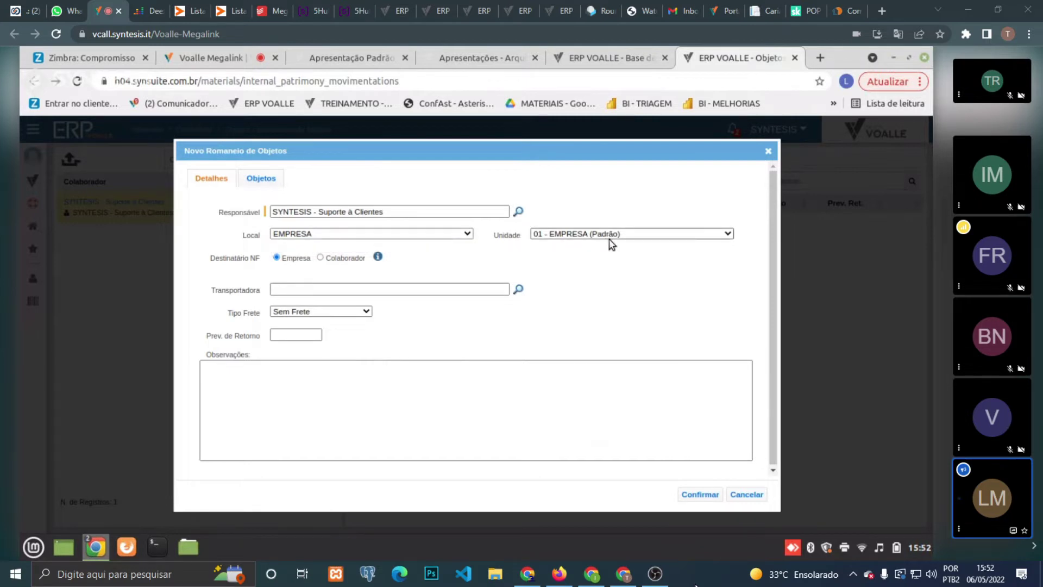
{"action": "left_click", "coordinate": [413, 233]}
{"action": "left_click", "coordinate": [551, 234]}
{"action": "left_click", "coordinate": [552, 235]}
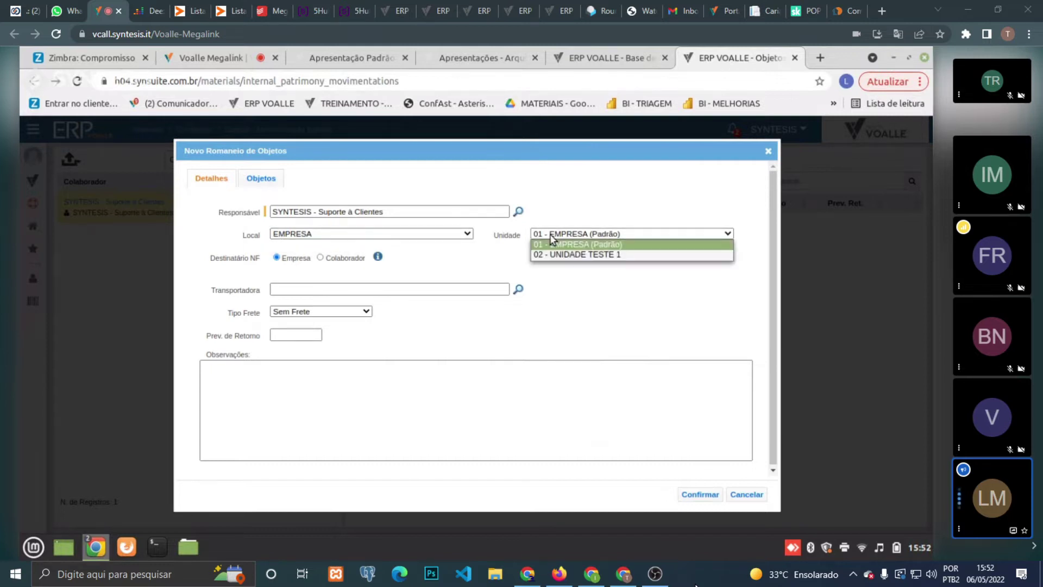
{"action": "left_click", "coordinate": [619, 231]}
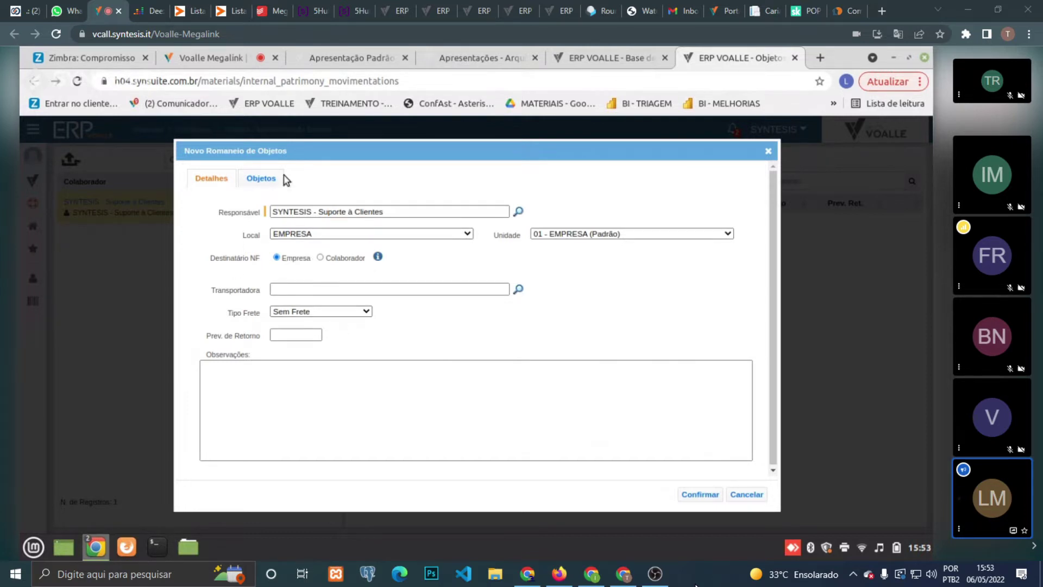
- Add objects 1.4 and 1.5 to the packing list and confirm the romaneio
{"action": "left_click", "coordinate": [266, 178]}
{"action": "left_click", "coordinate": [218, 199]}
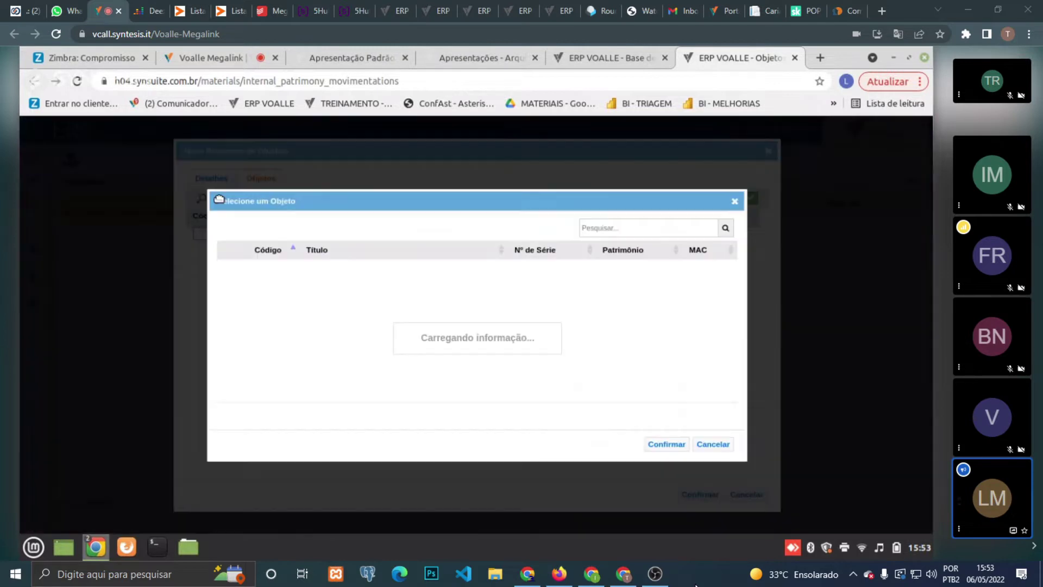
{"action": "left_click", "coordinate": [443, 288]}
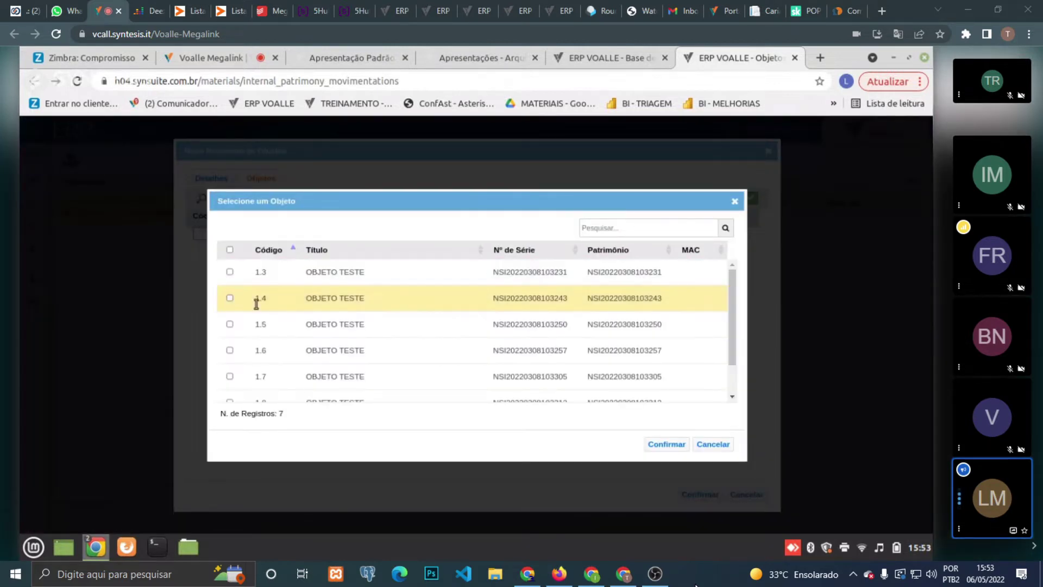
{"action": "left_click", "coordinate": [230, 324]}
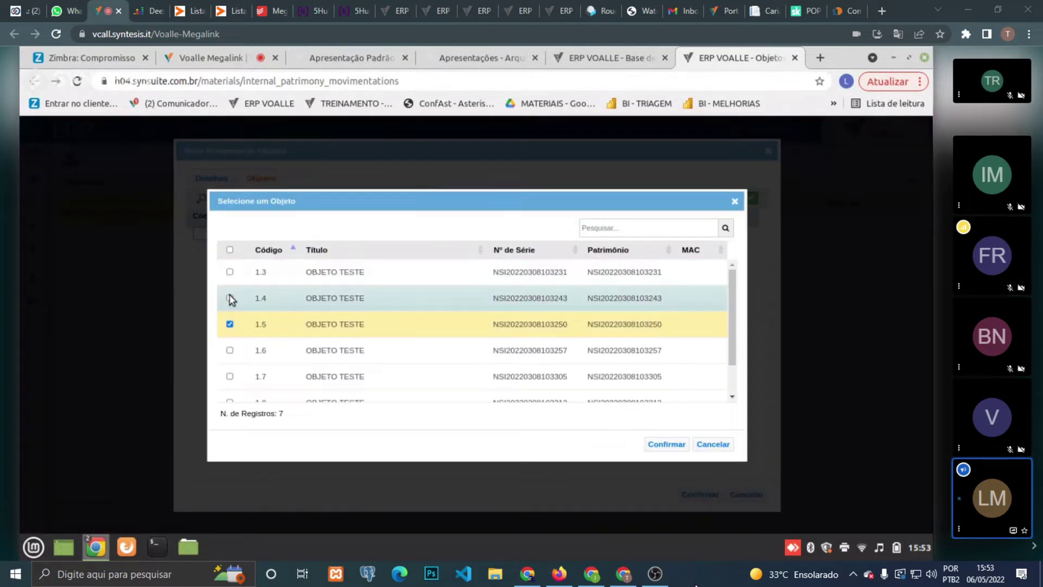
{"action": "left_click", "coordinate": [229, 299]}
{"action": "left_click", "coordinate": [667, 444]}
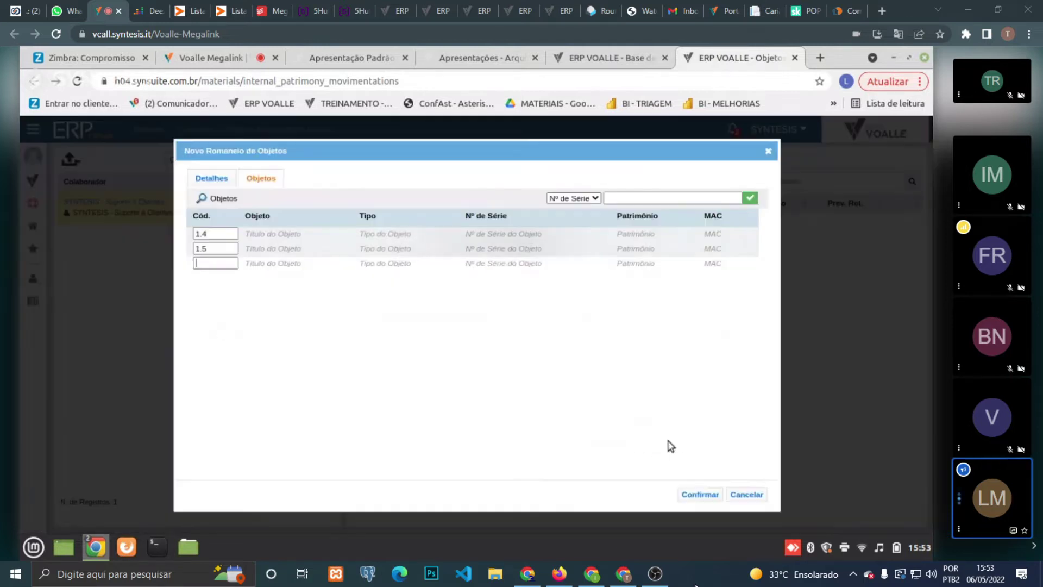
{"action": "left_click", "coordinate": [691, 498]}
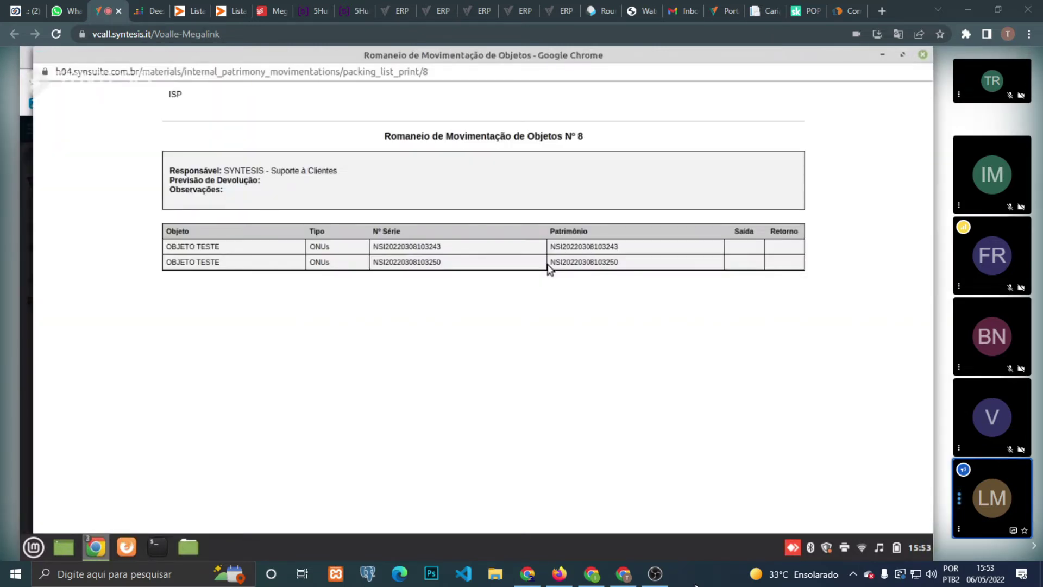
- Close printed romaneio Nº 8 and review document Nº 50's installments and its two 100,00 items
{"action": "left_click", "coordinate": [923, 55]}
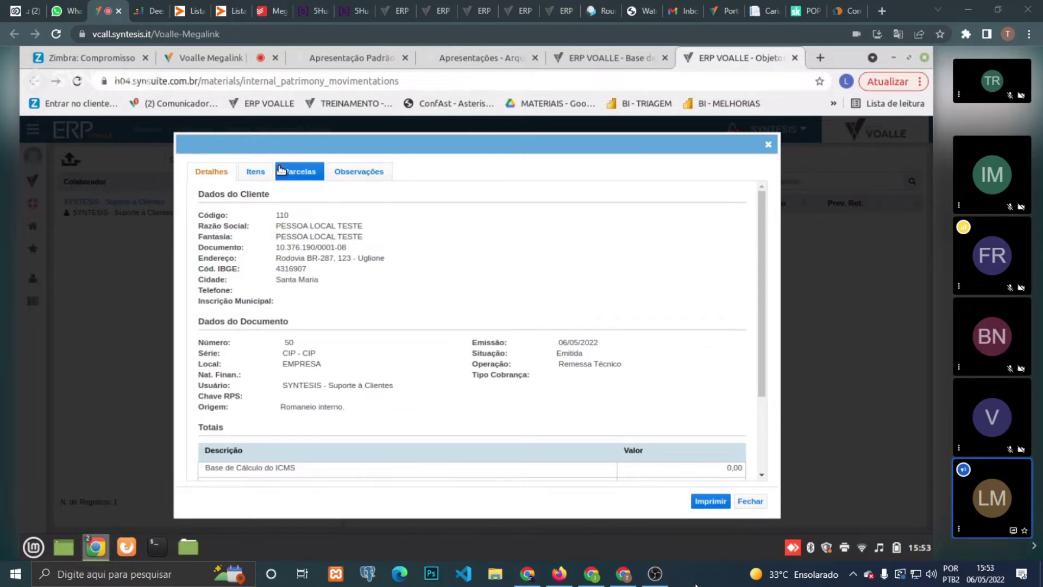
{"action": "left_click", "coordinate": [300, 172]}
{"action": "left_click", "coordinate": [257, 170]}
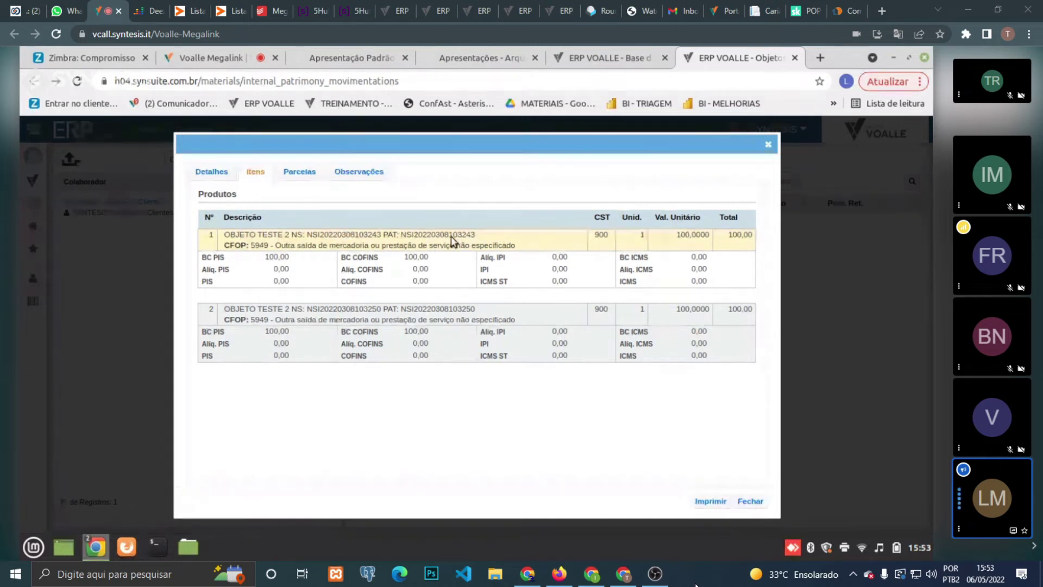
{"action": "double_click", "coordinate": [340, 235]}
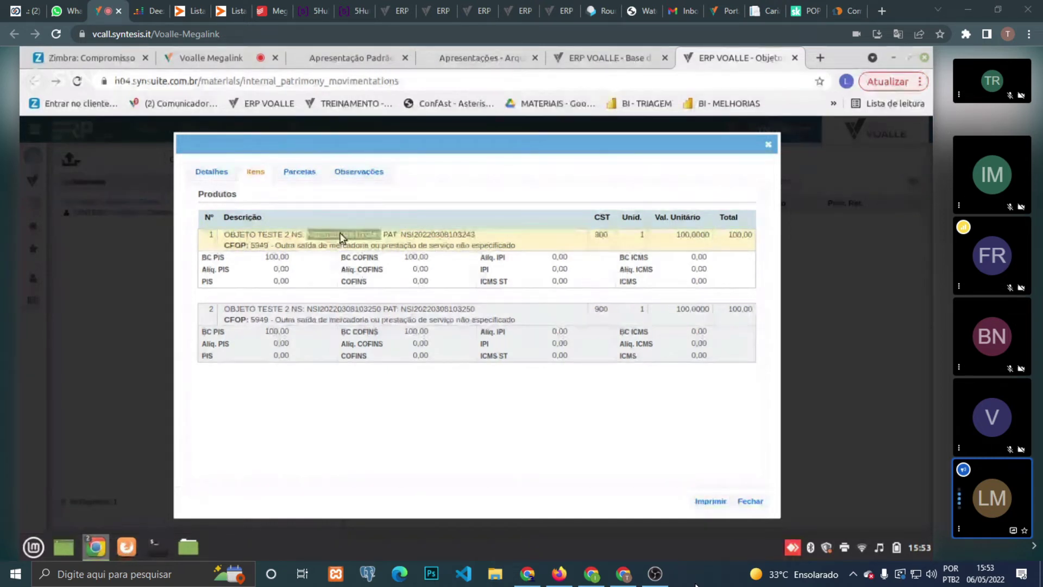
{"action": "key", "text": "Escape"}
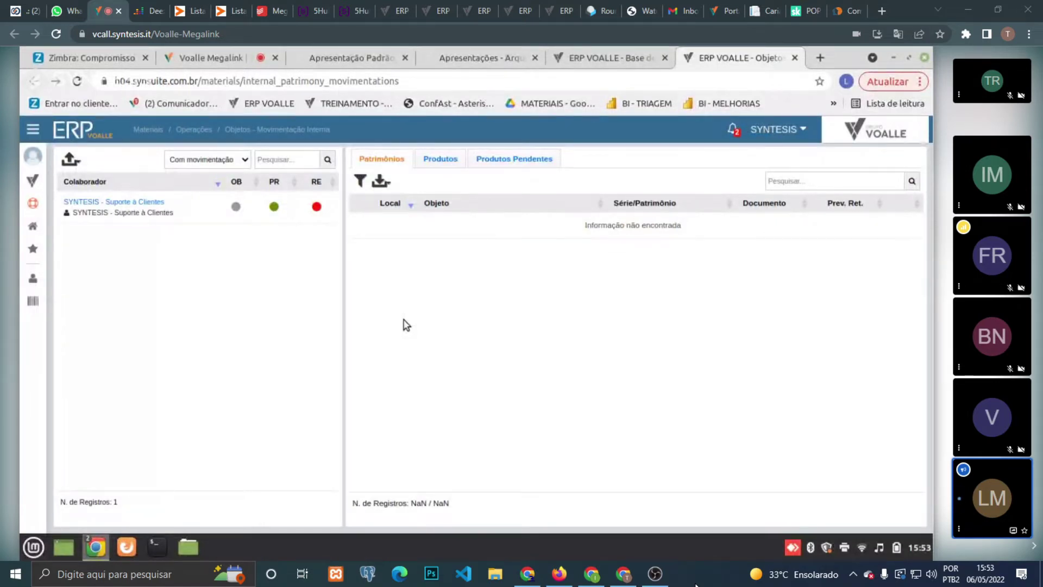
- Run Saldo Produto with all filters Todos, showing 4 UN of Cabo de rede at 001
{"action": "key", "text": "ctrl+shift+Tab"}
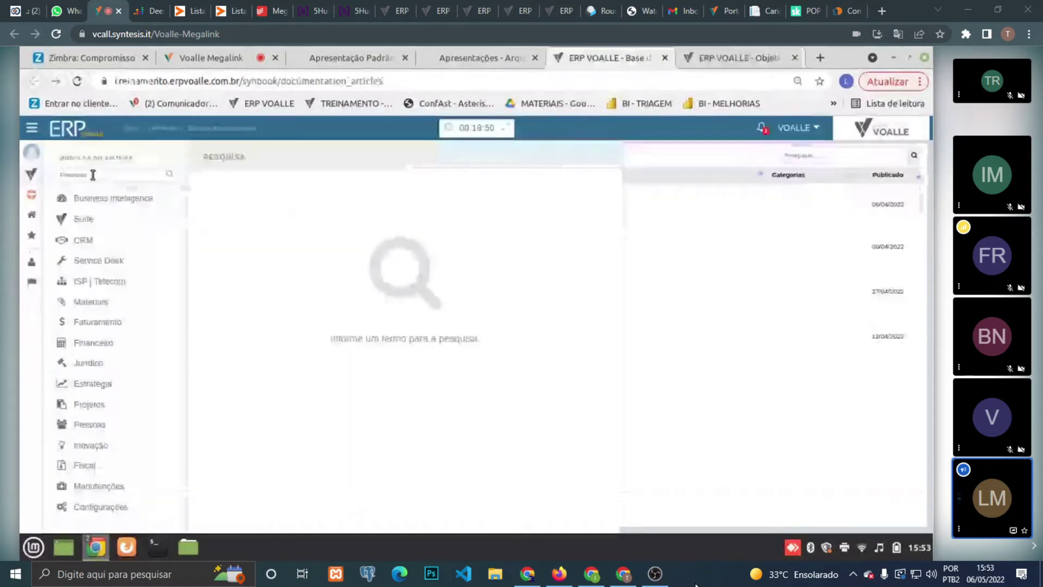
{"action": "left_click", "coordinate": [92, 175]}
{"action": "type", "text": "saldo"}
{"action": "left_click", "coordinate": [259, 198]}
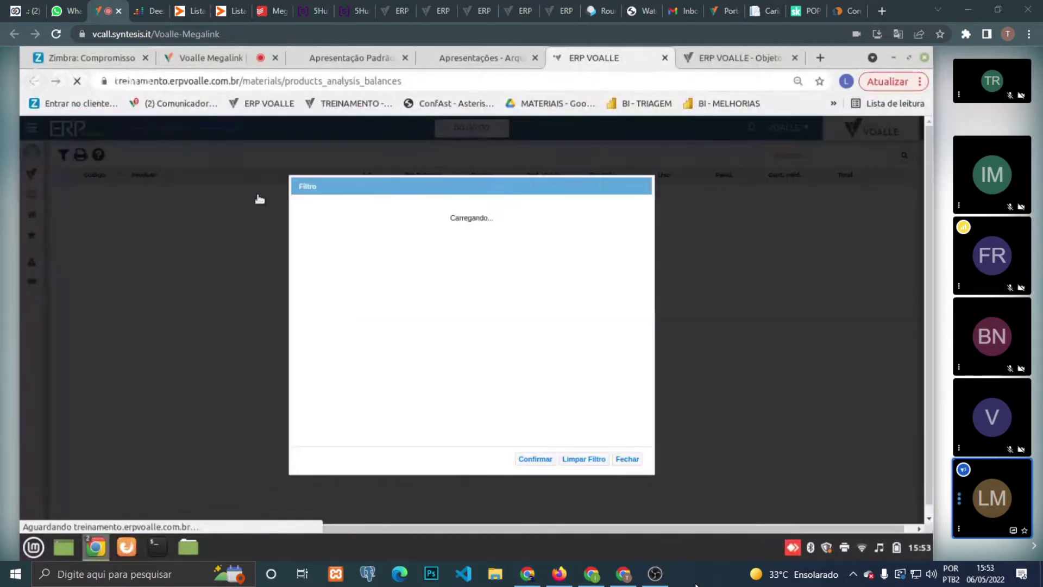
{"action": "left_click", "coordinate": [584, 459]}
{"action": "left_click", "coordinate": [534, 462]}
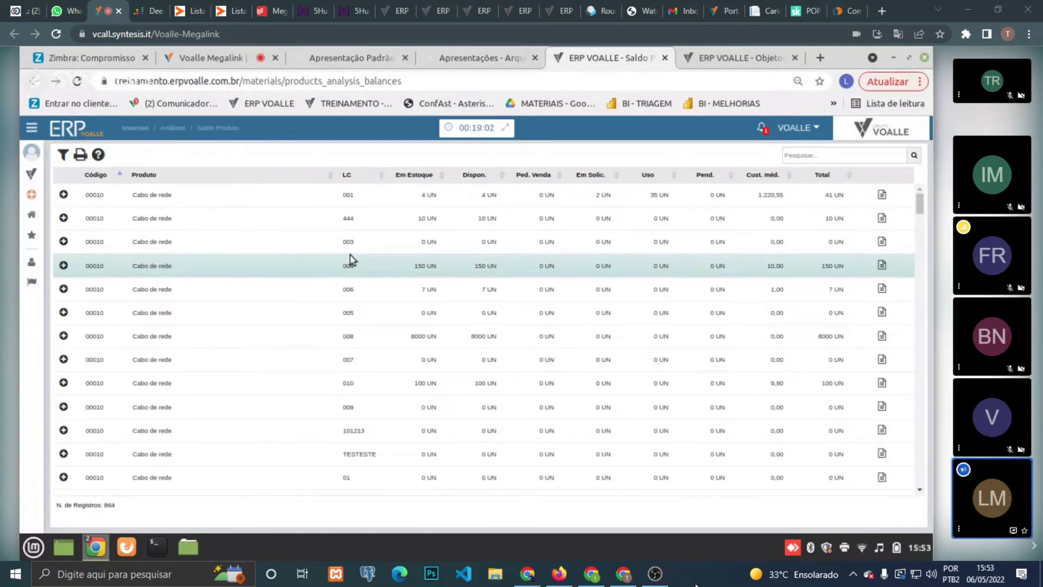
{"action": "double_click", "coordinate": [426, 197]}
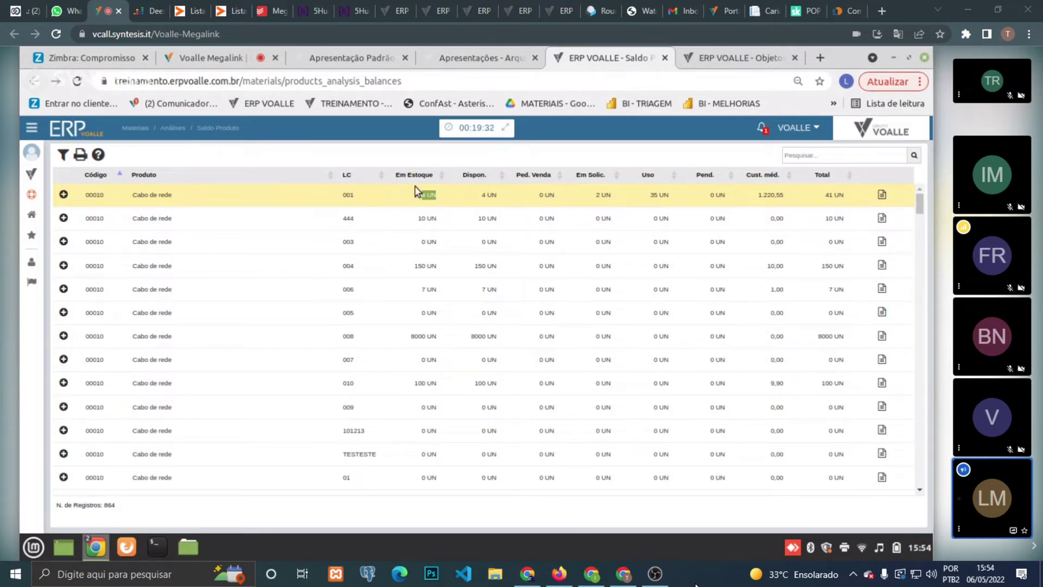
{"action": "left_click", "coordinate": [98, 159]}
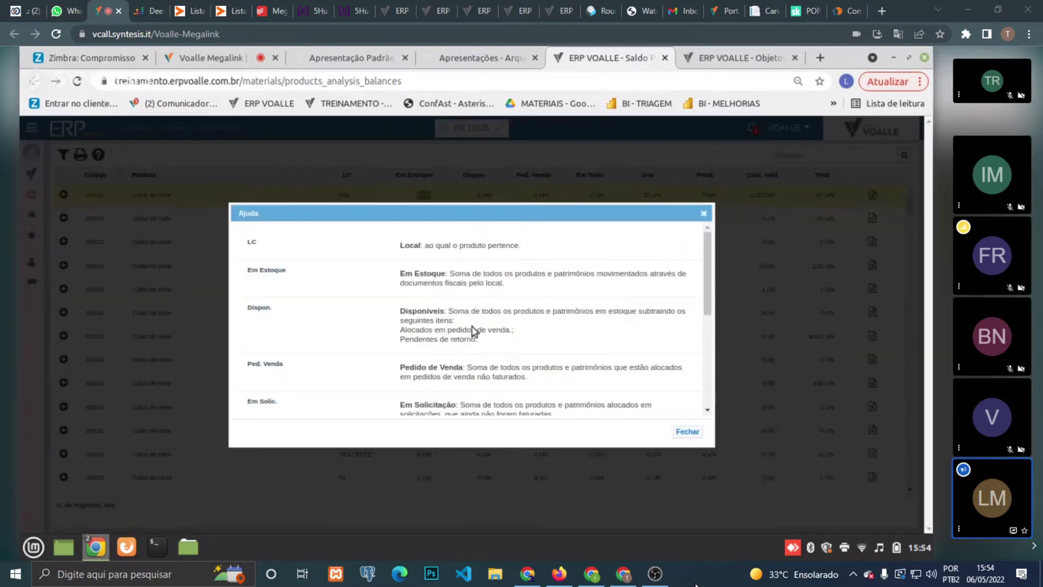
{"action": "left_click", "coordinate": [680, 432]}
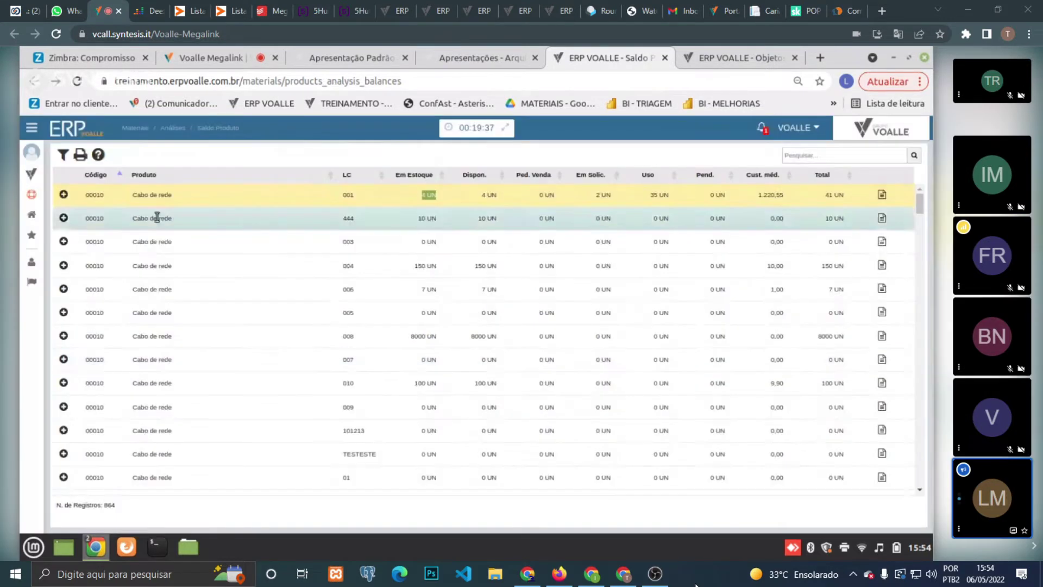
{"action": "left_click", "coordinate": [98, 155]}
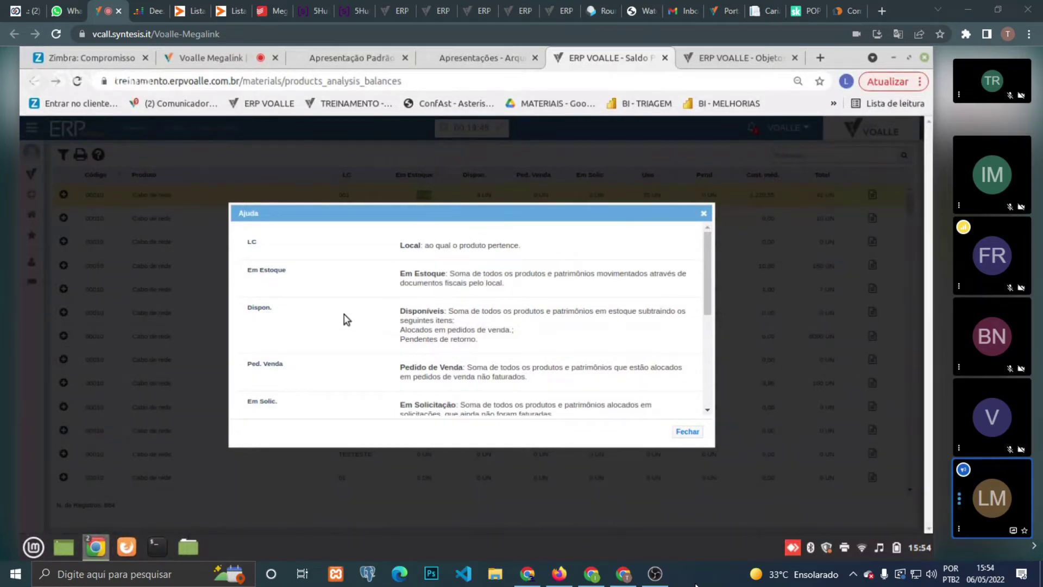
{"action": "triple_click", "coordinate": [504, 310]}
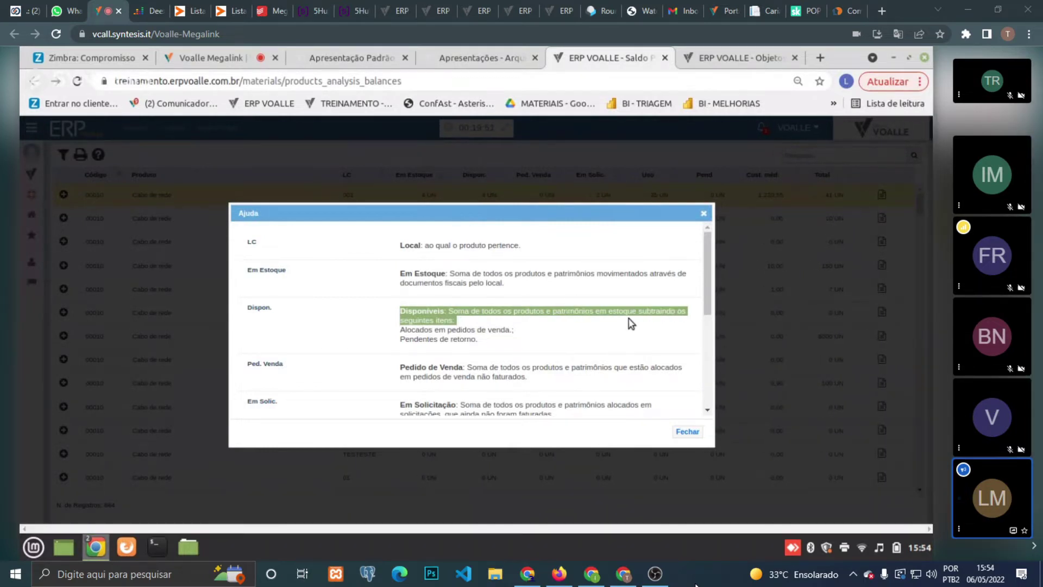
{"action": "left_click", "coordinate": [465, 330]}
{"action": "triple_click", "coordinate": [465, 330]}
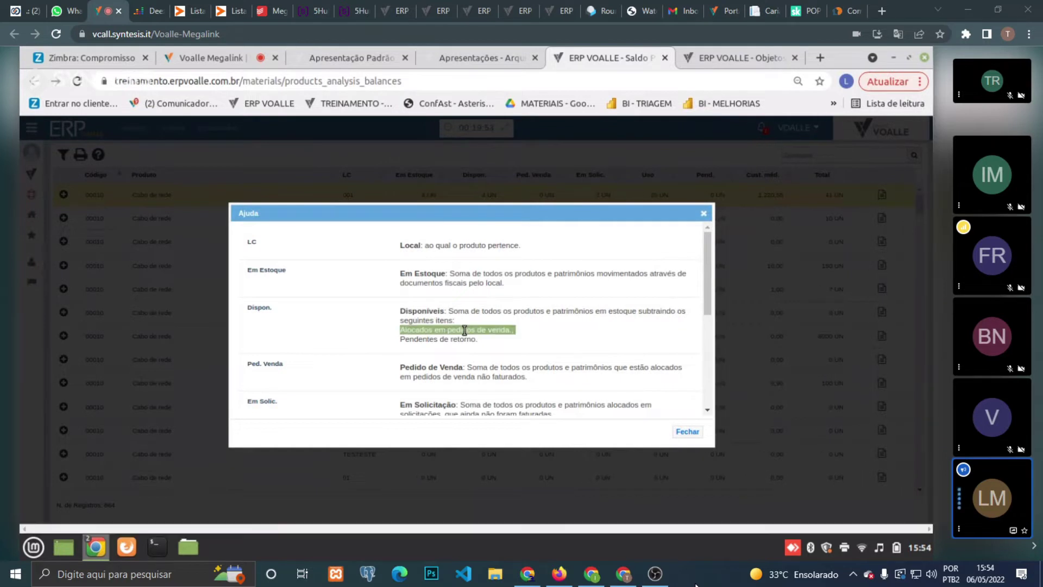
{"action": "triple_click", "coordinate": [420, 340]}
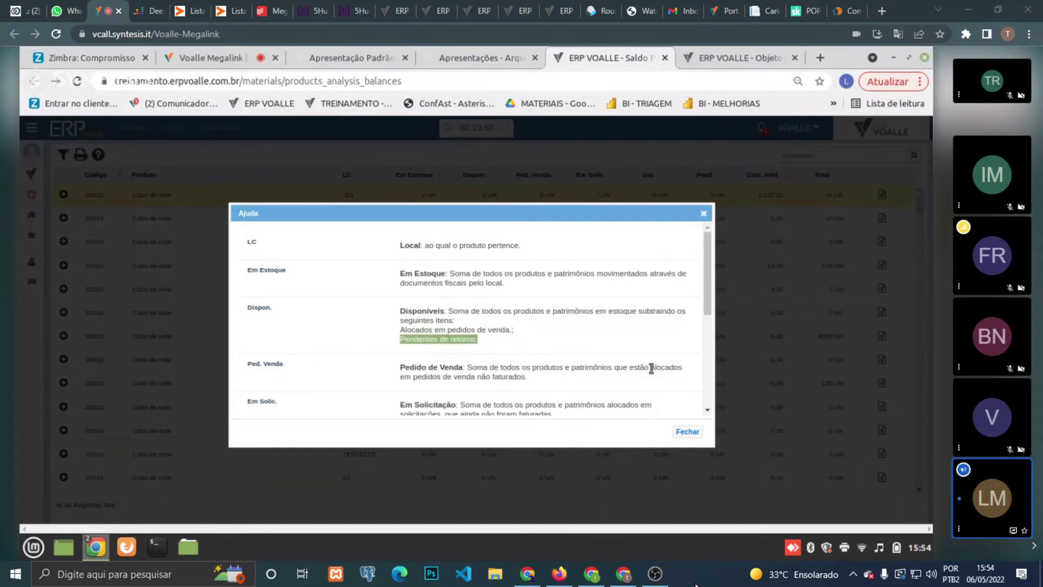
{"action": "left_click", "coordinate": [689, 432]}
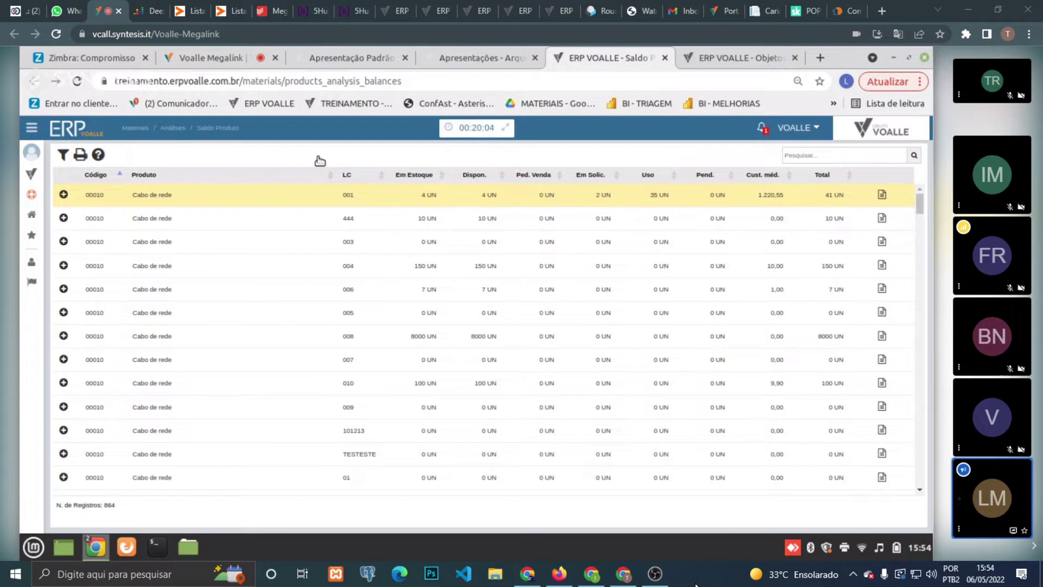
{"action": "left_click", "coordinate": [97, 156]}
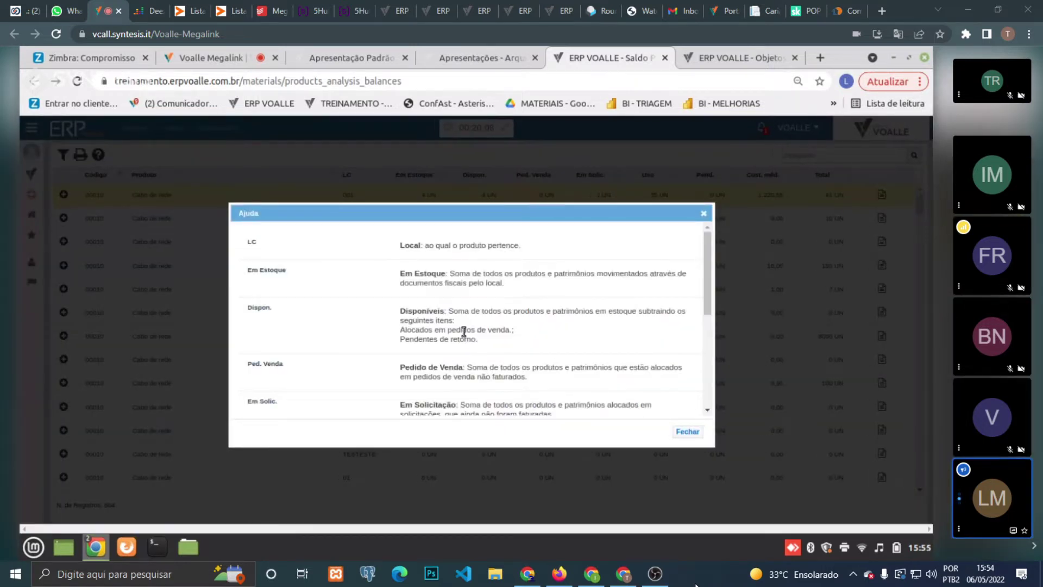
{"action": "triple_click", "coordinate": [463, 330]}
{"action": "triple_click", "coordinate": [459, 339]}
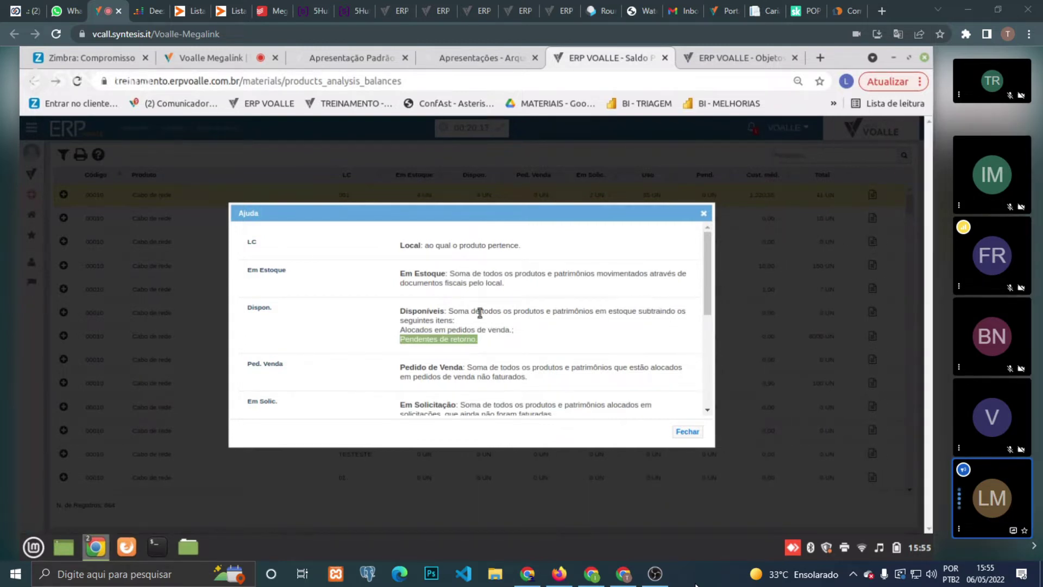
{"action": "left_click", "coordinate": [685, 431]}
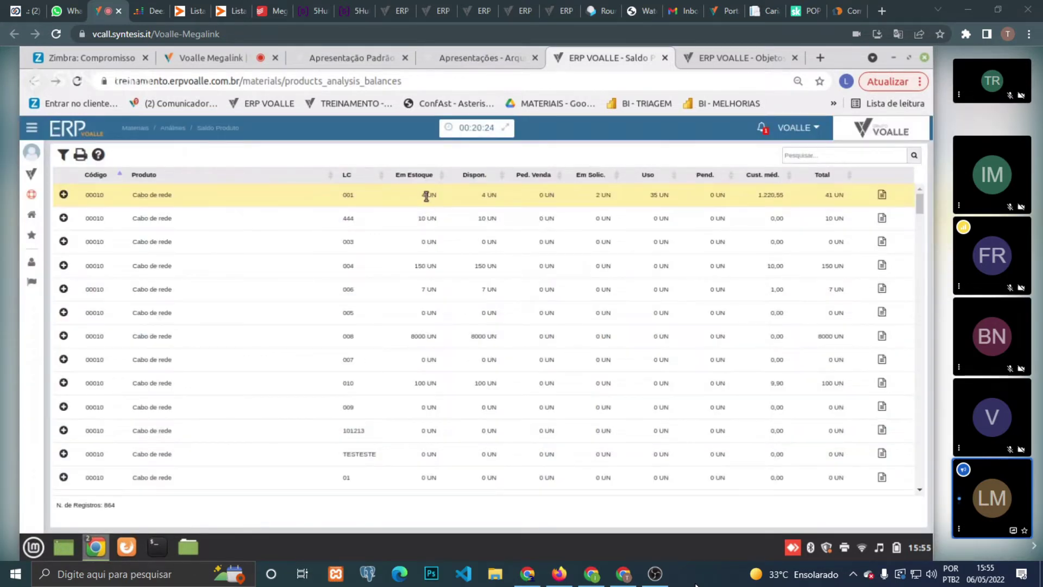
{"action": "double_click", "coordinate": [489, 196]}
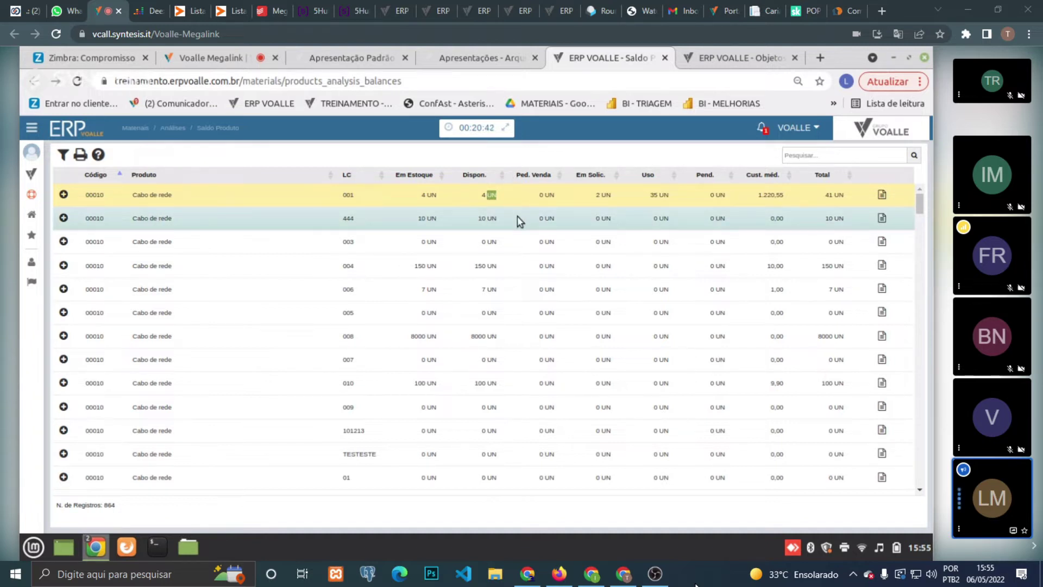
{"action": "triple_click", "coordinate": [606, 196]}
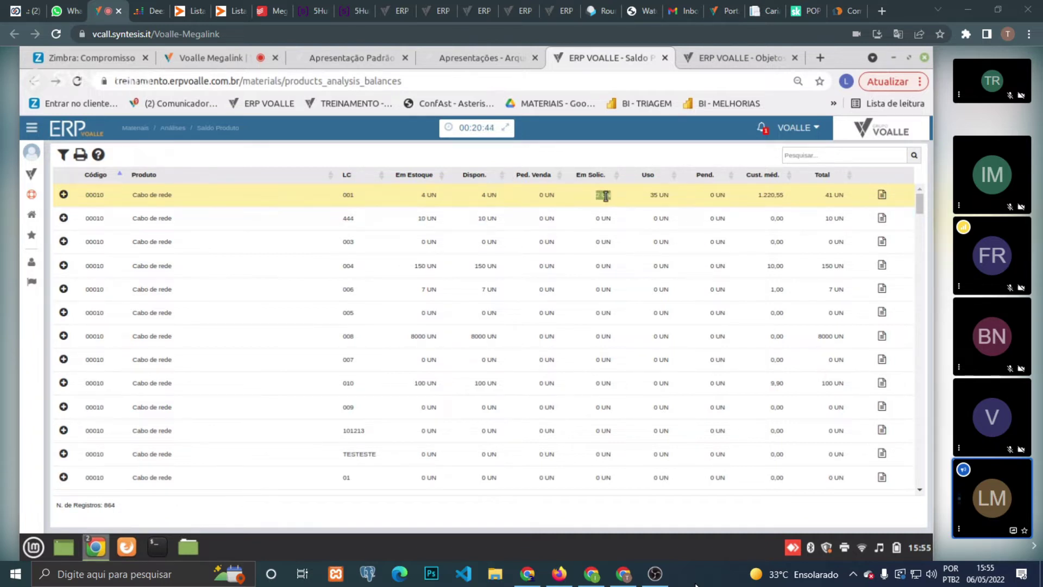
{"action": "double_click", "coordinate": [654, 195]}
- Open location 001's balance details and list the collaborators holding the 35 UN of Cabo de rede
{"action": "left_click", "coordinate": [881, 196]}
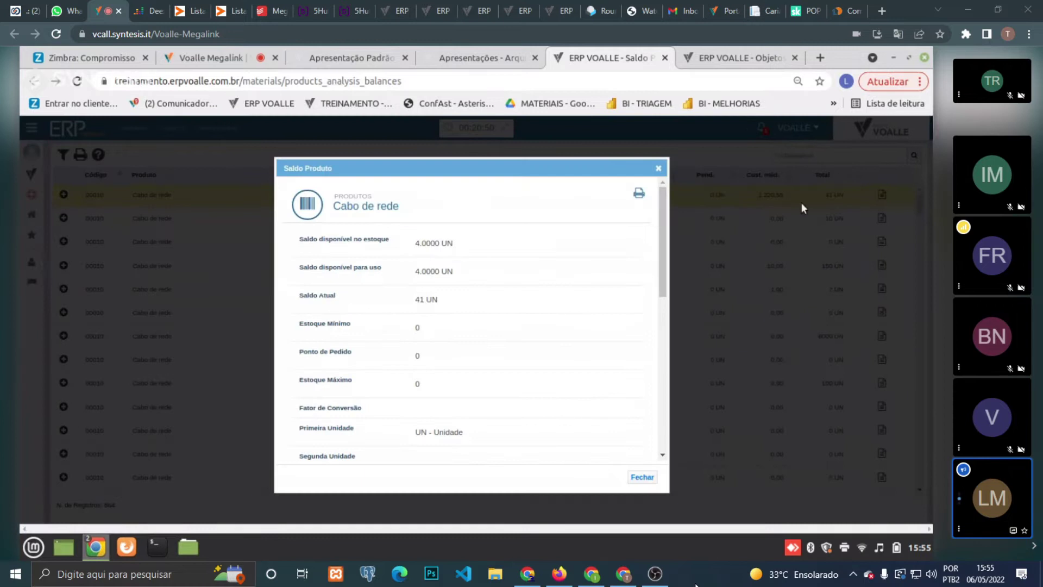
{"action": "left_click_drag", "start_coordinate": [660, 209], "coordinate": [641, 402]}
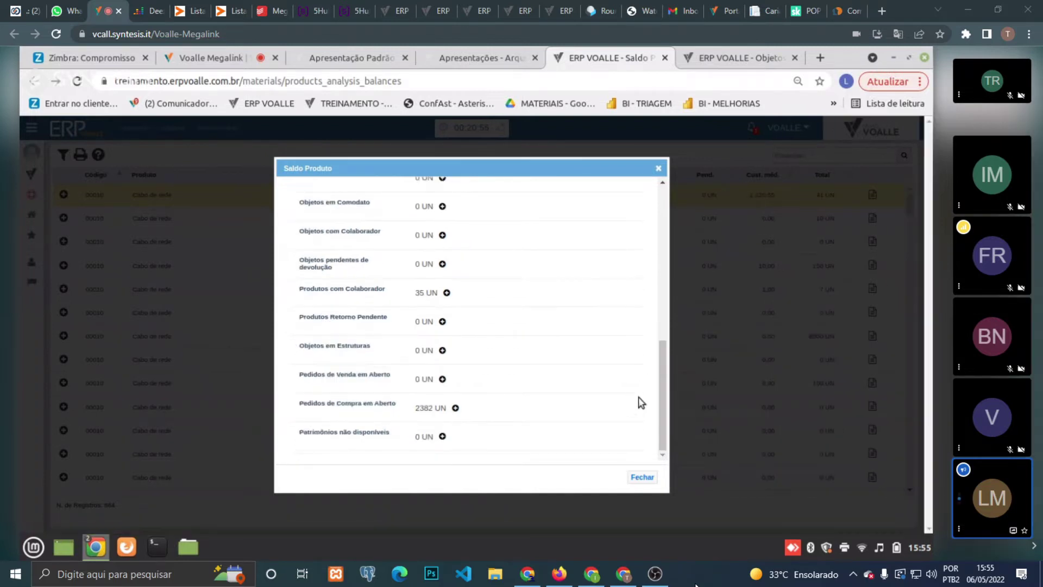
{"action": "double_click", "coordinate": [367, 287]}
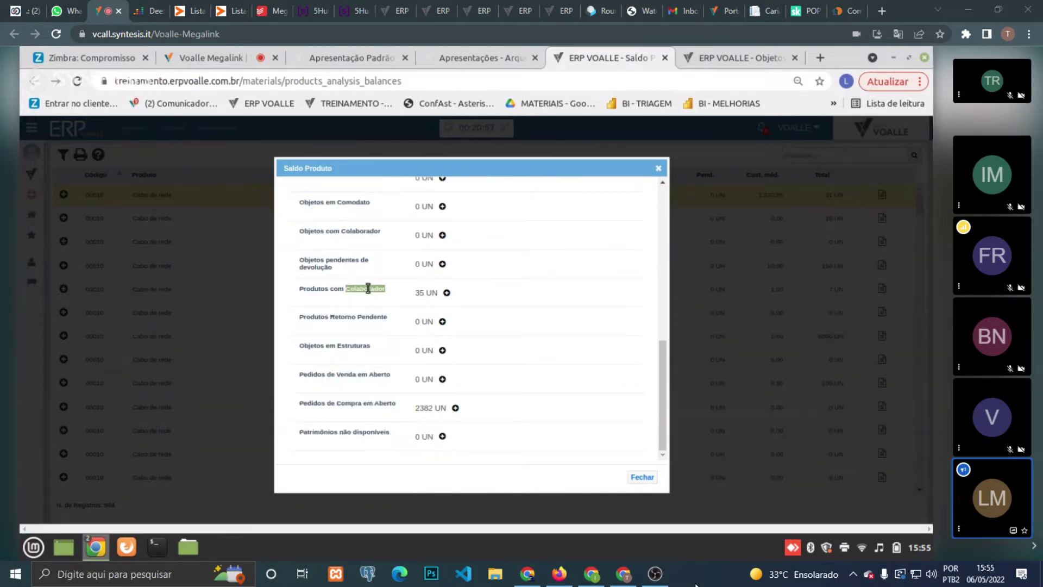
{"action": "left_click", "coordinate": [447, 293]}
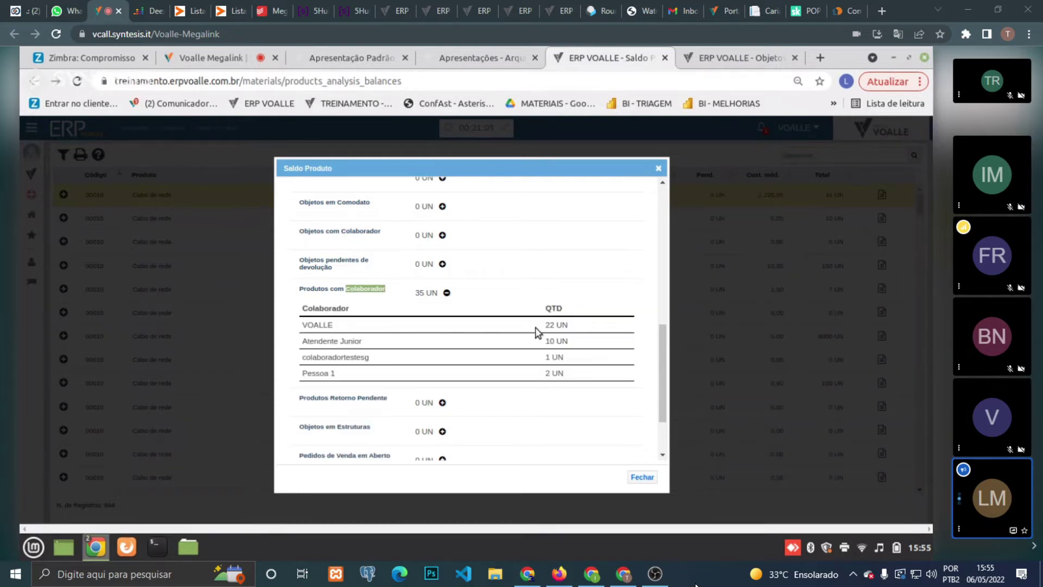
{"action": "left_click", "coordinate": [659, 169]}
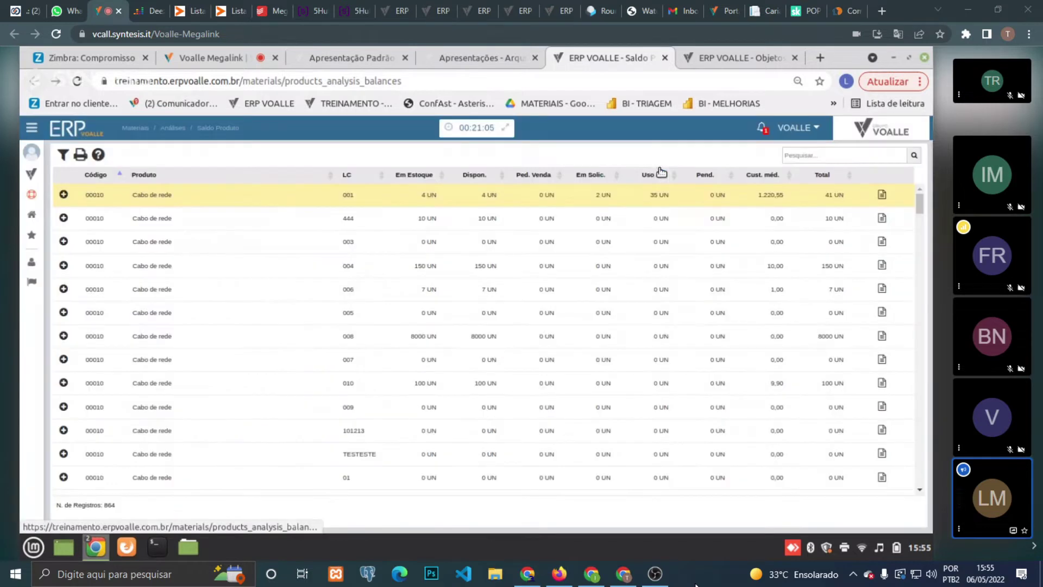
- Open the Materiais - Visão Geral page via the 'mater' module search and duplicate its tab
{"action": "left_click", "coordinate": [31, 174]}
{"action": "left_click", "coordinate": [73, 176]}
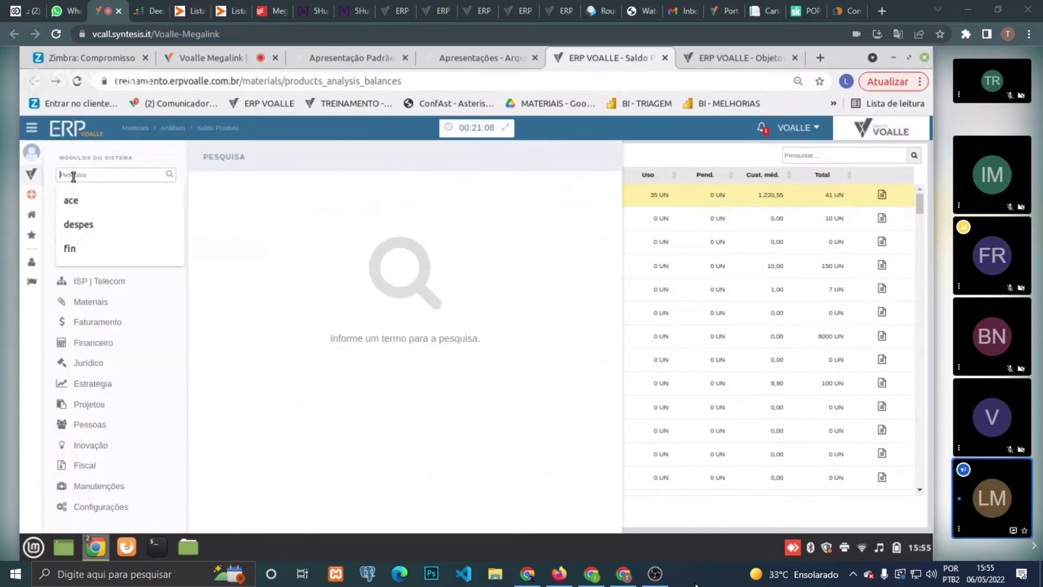
{"action": "type", "text": "mat"}
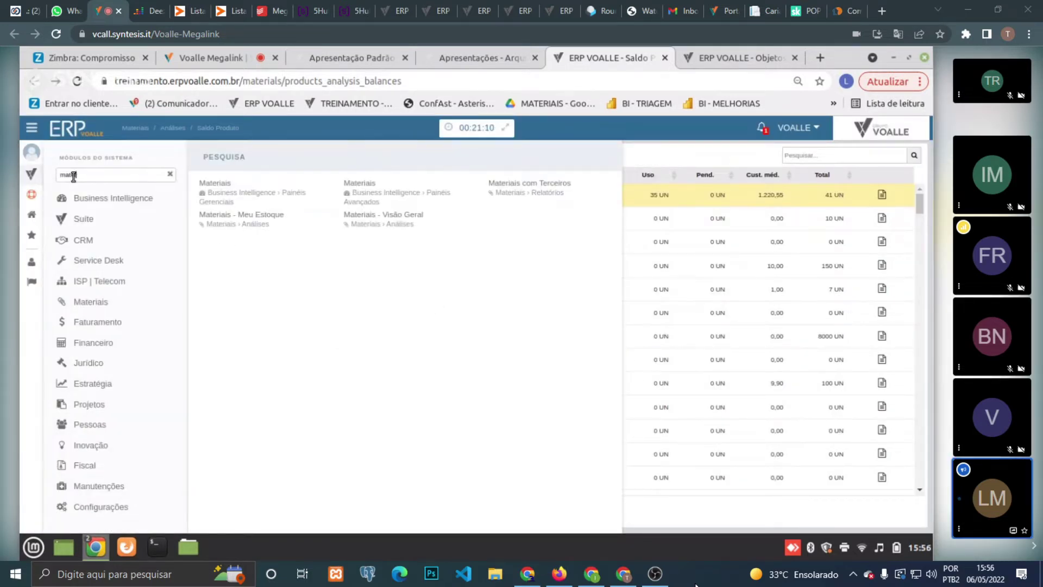
{"action": "type", "text": "er"}
{"action": "left_click", "coordinate": [399, 217]}
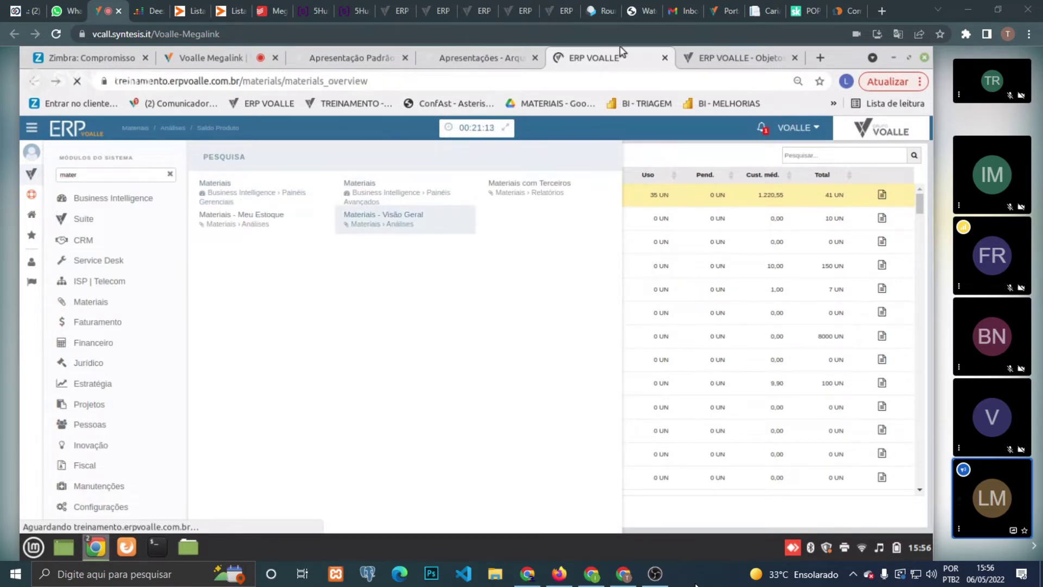
{"action": "right_click", "coordinate": [625, 56]}
{"action": "left_click", "coordinate": [654, 147]}
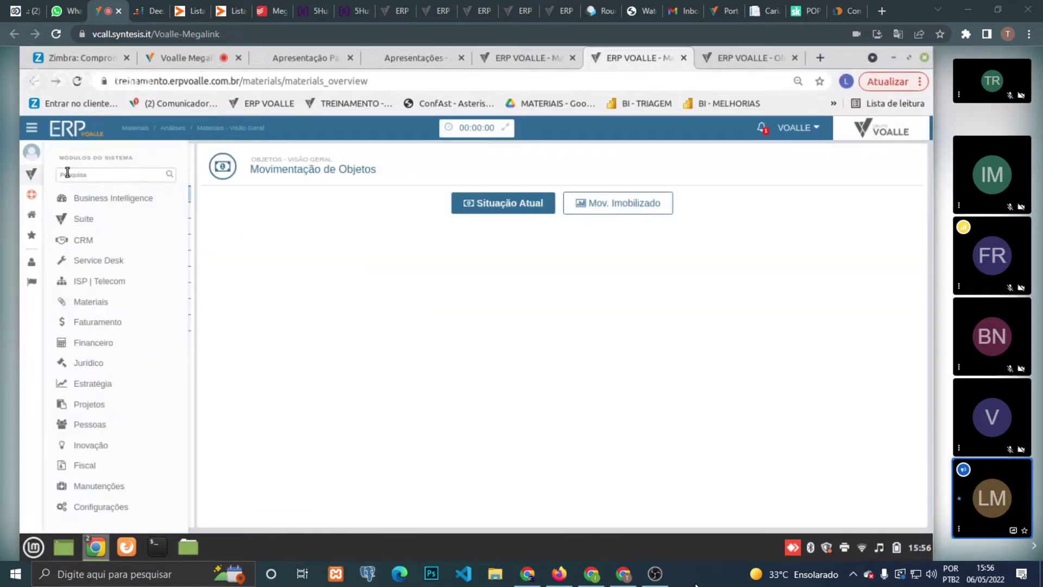
- Load Produtos - Visão Geral in the duplicate tab, then review the immobilized-assets chart in the first
{"action": "left_click", "coordinate": [68, 174]}
{"action": "type", "text": "prod"}
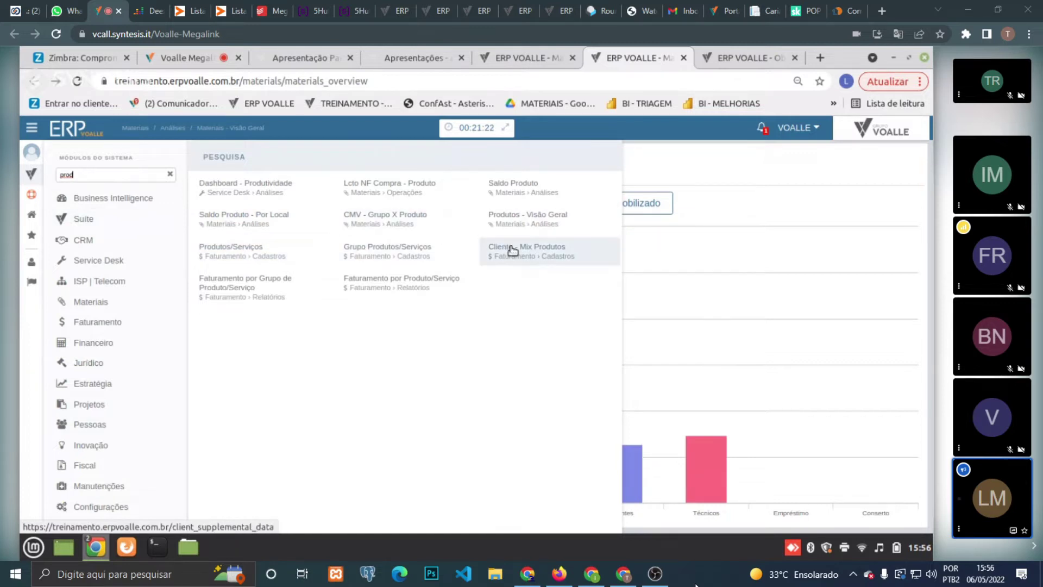
{"action": "left_click", "coordinate": [511, 226]}
{"action": "left_click", "coordinate": [540, 54]}
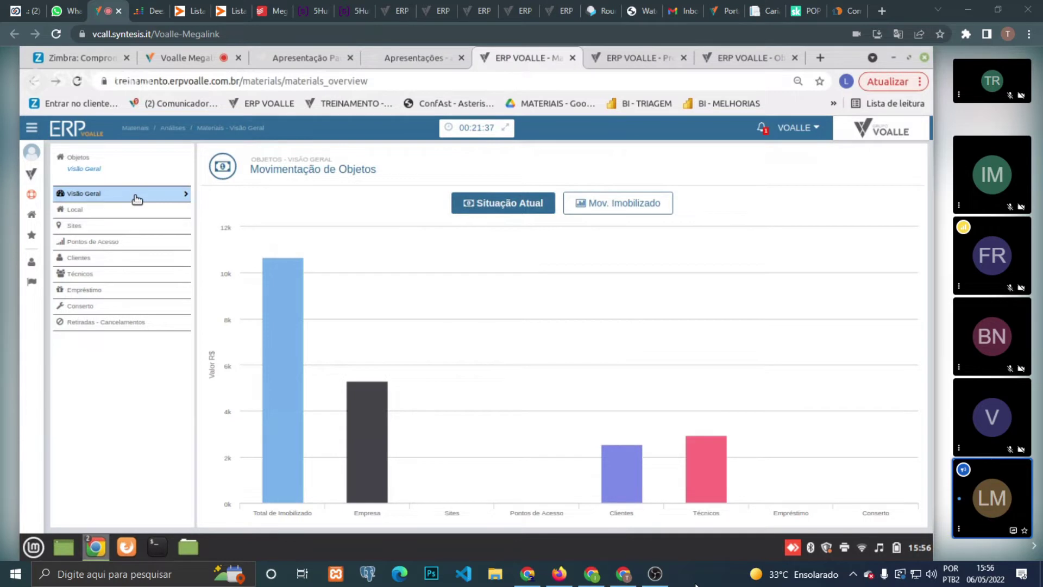
{"action": "mouse_move", "coordinate": [283, 415]}
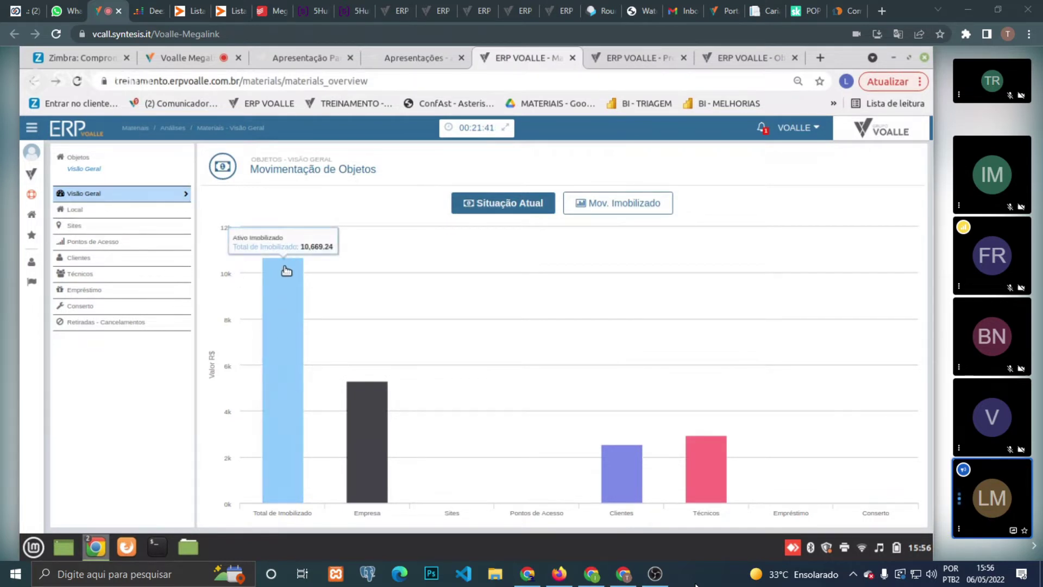
{"action": "mouse_move", "coordinate": [356, 440]}
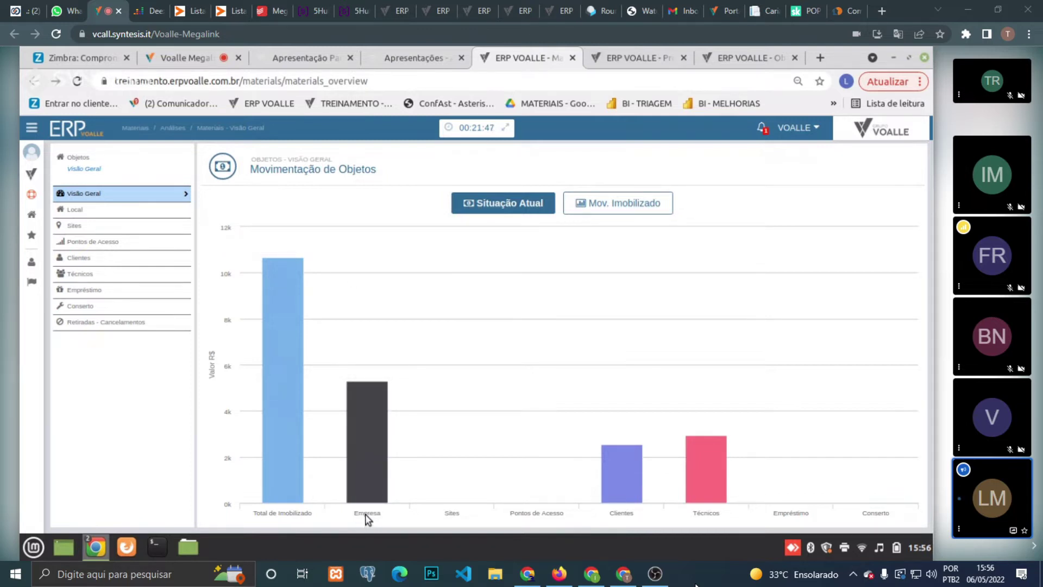
{"action": "mouse_move", "coordinate": [374, 484]}
{"action": "mouse_move", "coordinate": [621, 490]}
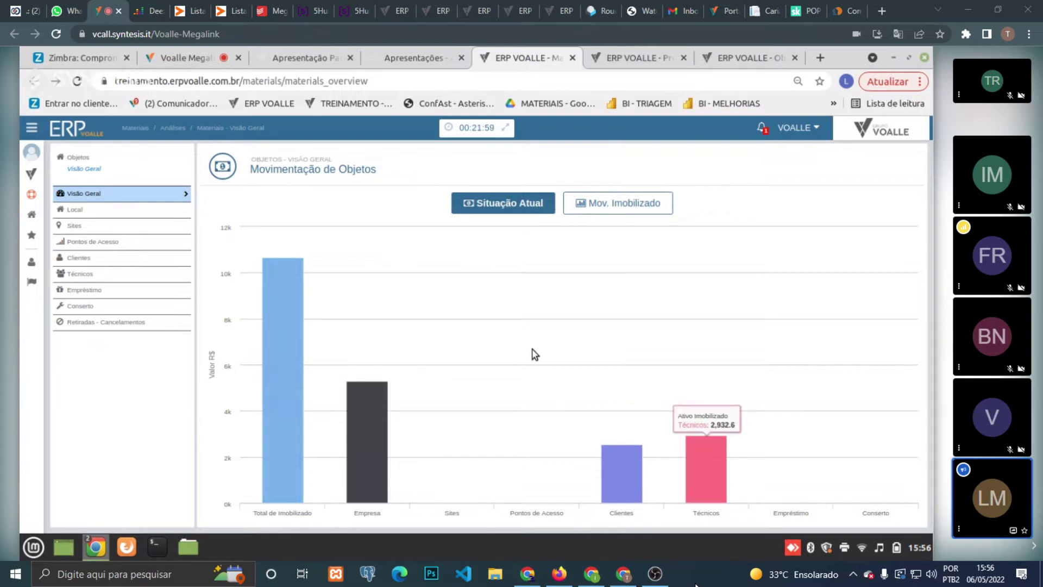
- Show Mov. Imobilizado monthly, 12/2020 to 05/2022, comparing purchases, client loans and infrastructure allocations
{"action": "left_click", "coordinate": [642, 206]}
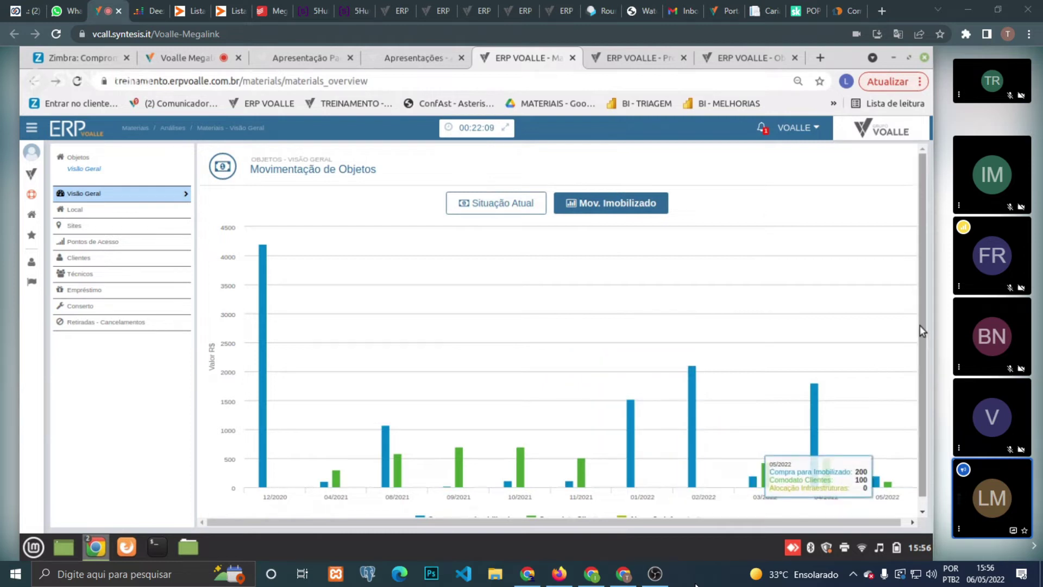
{"action": "scroll", "coordinate": [921, 348], "scroll_direction": "down", "scroll_amount": 1}
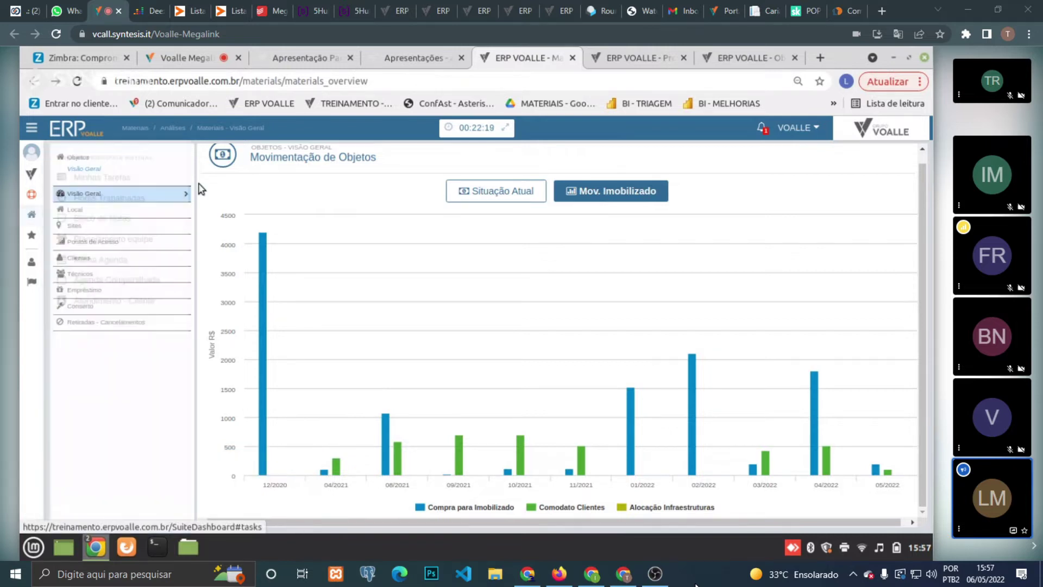
- Group objects by Local, list the 27 at Empresa Teste, and open the printable list
{"action": "left_click", "coordinate": [147, 212]}
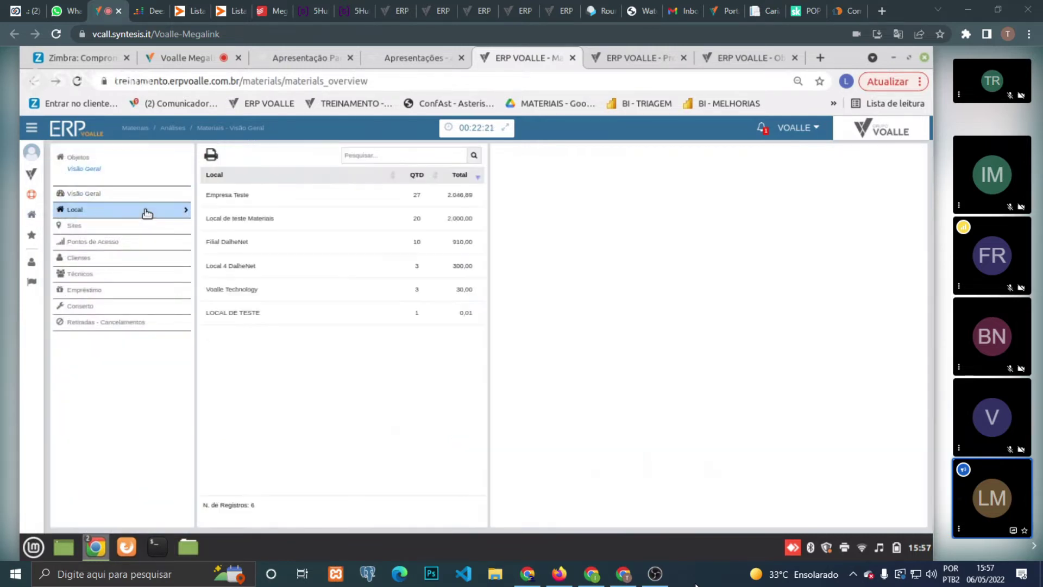
{"action": "left_click", "coordinate": [286, 204]}
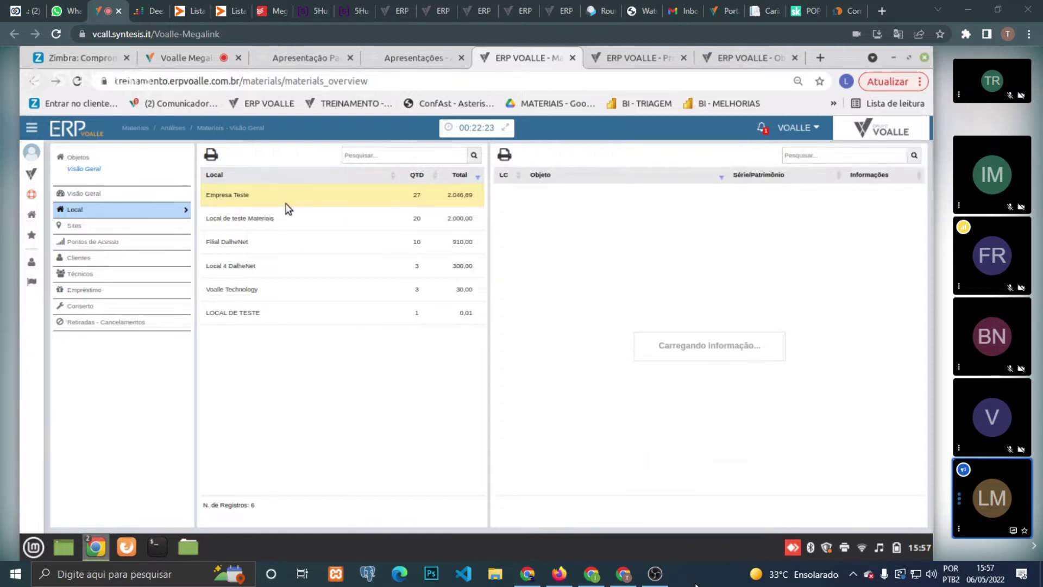
{"action": "double_click", "coordinate": [239, 194]}
{"action": "triple_click", "coordinate": [239, 194]}
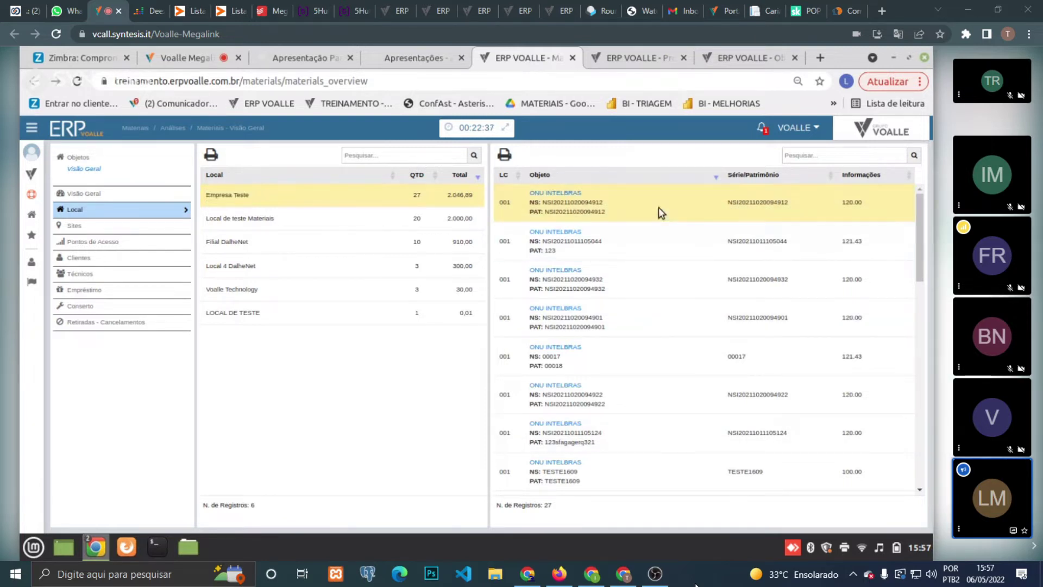
{"action": "left_click", "coordinate": [504, 157]}
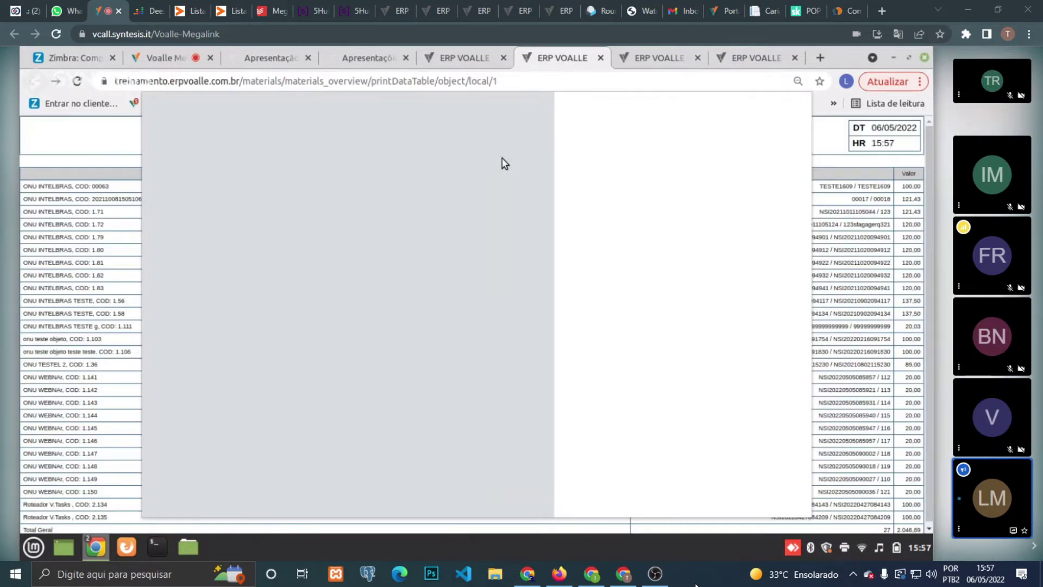
- Cancel printing, check the 2.046,89 Total Geral, close the print view and go to Produtos Visão Geral
{"action": "left_click", "coordinate": [721, 494]}
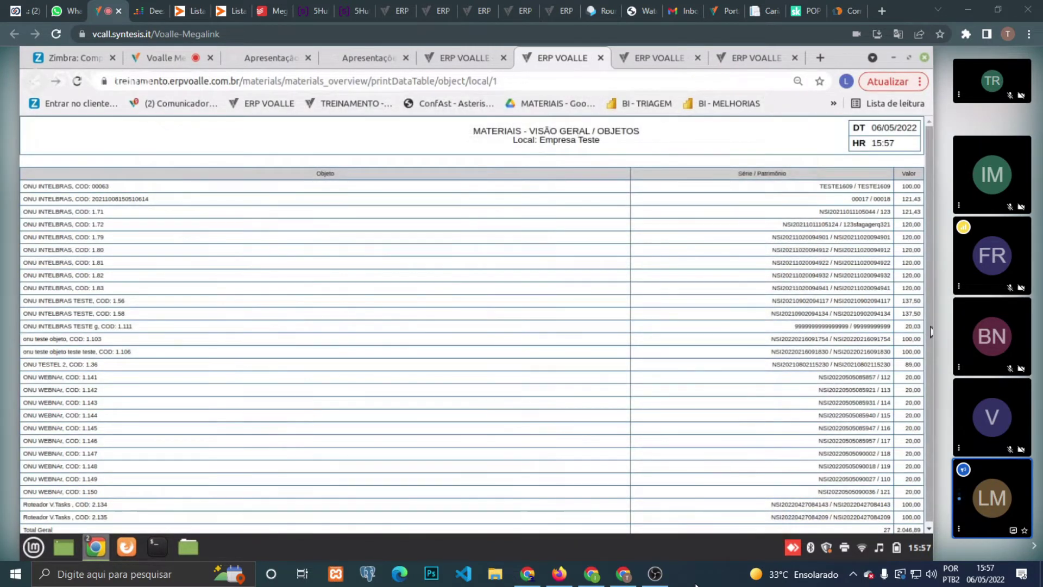
{"action": "scroll", "coordinate": [930, 332], "scroll_direction": "down", "scroll_amount": 1}
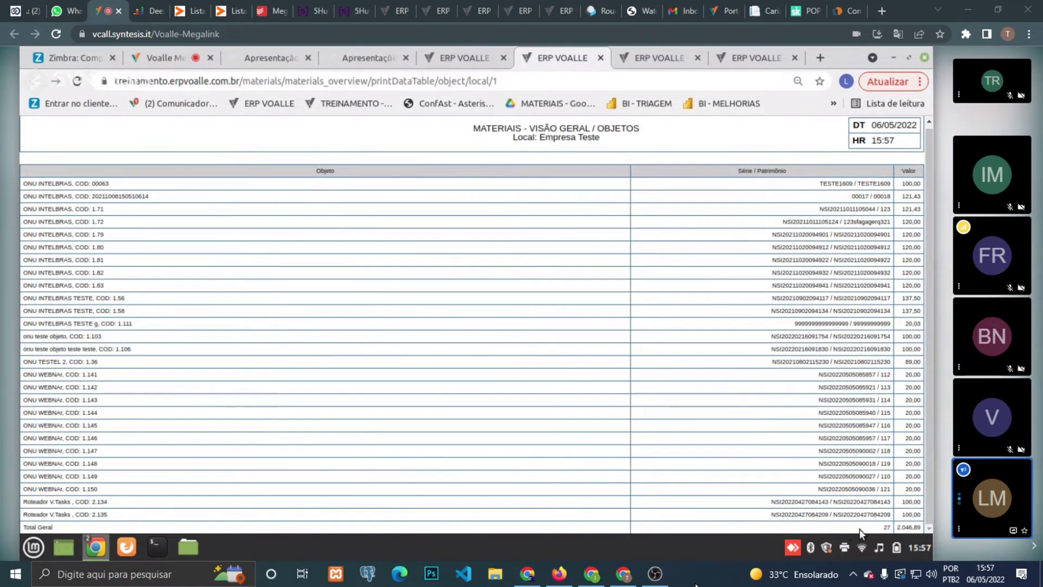
{"action": "double_click", "coordinate": [905, 527]}
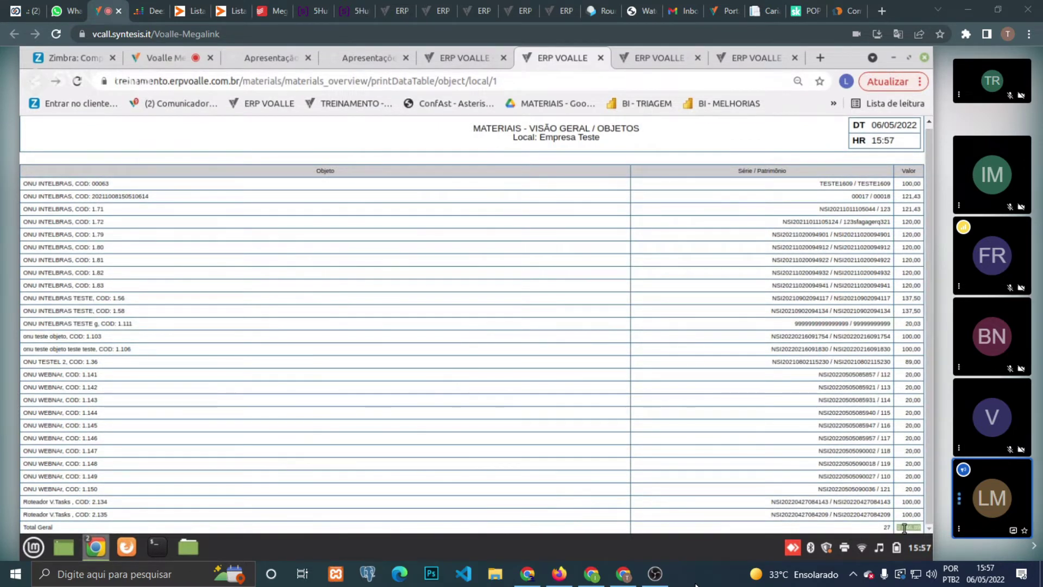
{"action": "left_click", "coordinate": [459, 57]}
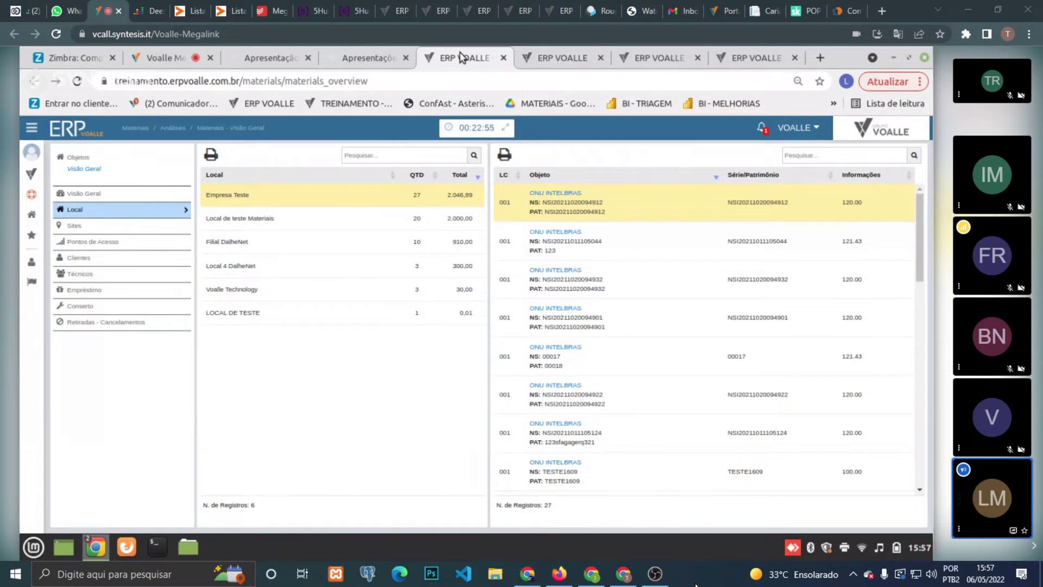
{"action": "left_click", "coordinate": [537, 48]}
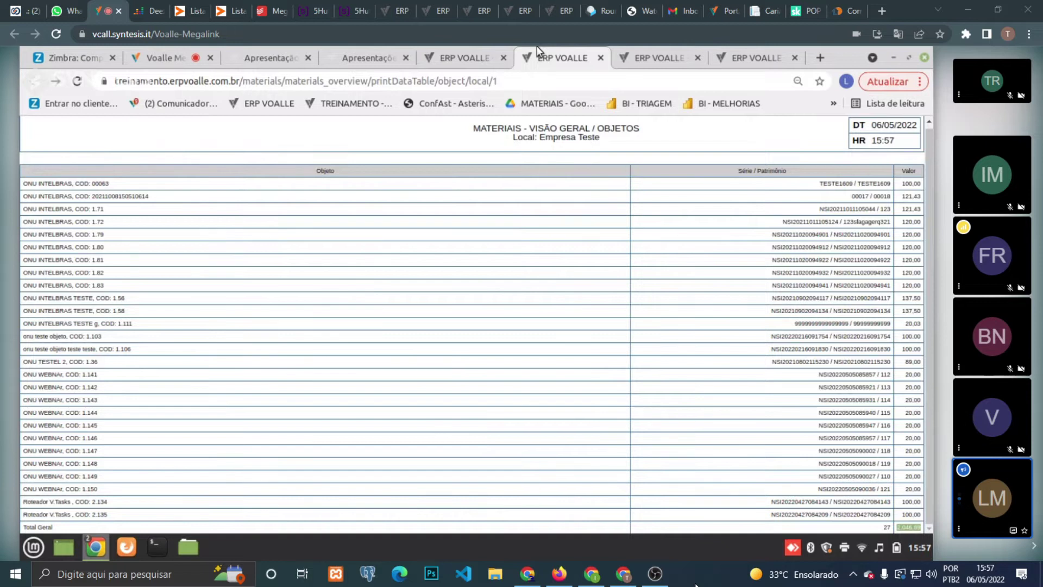
{"action": "key", "text": "ctrl+w"}
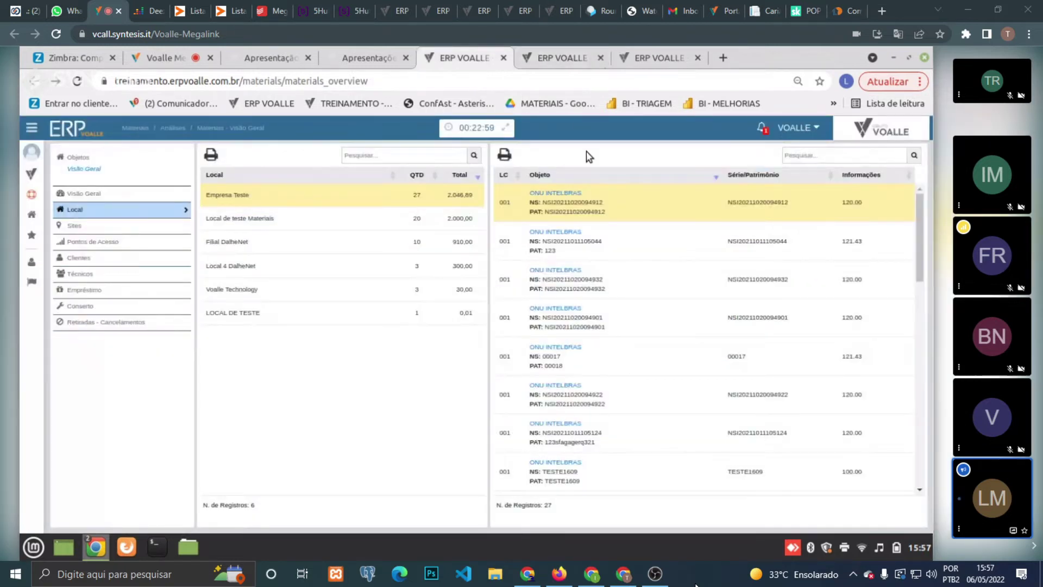
{"action": "left_click", "coordinate": [622, 54]}
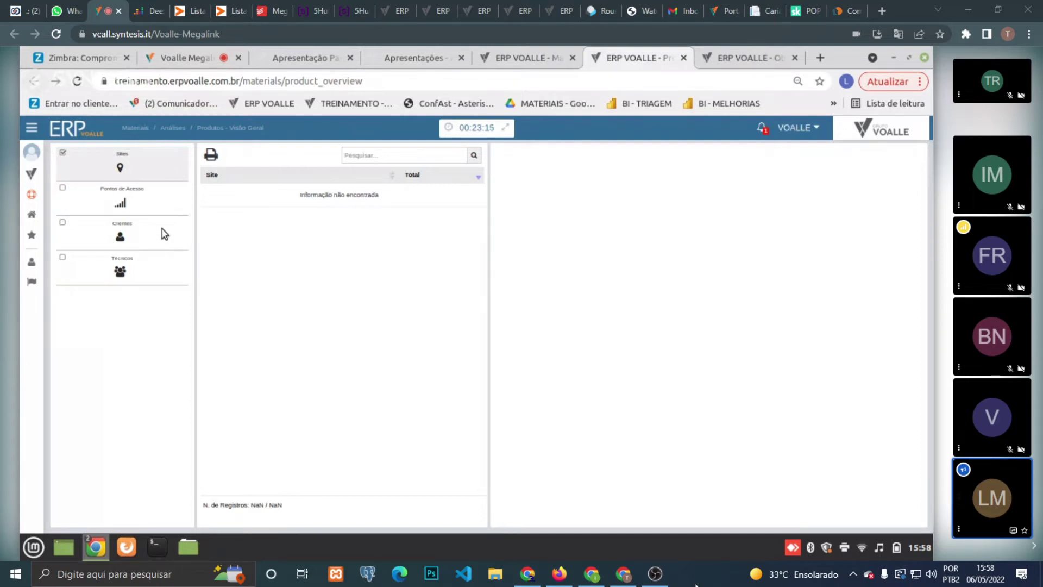
- Browse product breakdowns by client, by site, and at the PE Wireless access point
{"action": "left_click", "coordinate": [161, 229]}
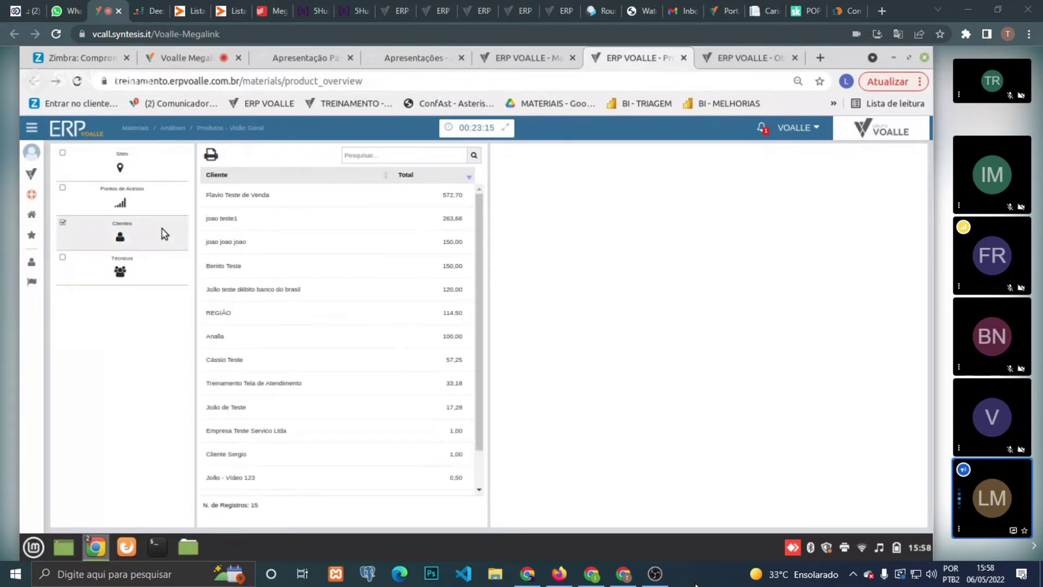
{"action": "left_click", "coordinate": [295, 194]}
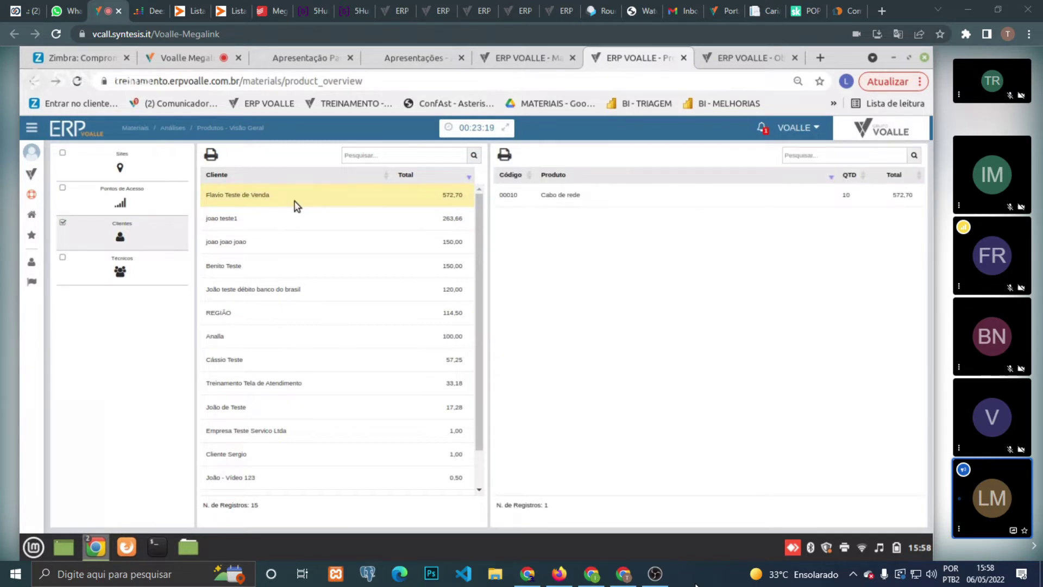
{"action": "left_click", "coordinate": [601, 206]}
{"action": "left_click", "coordinate": [334, 240]}
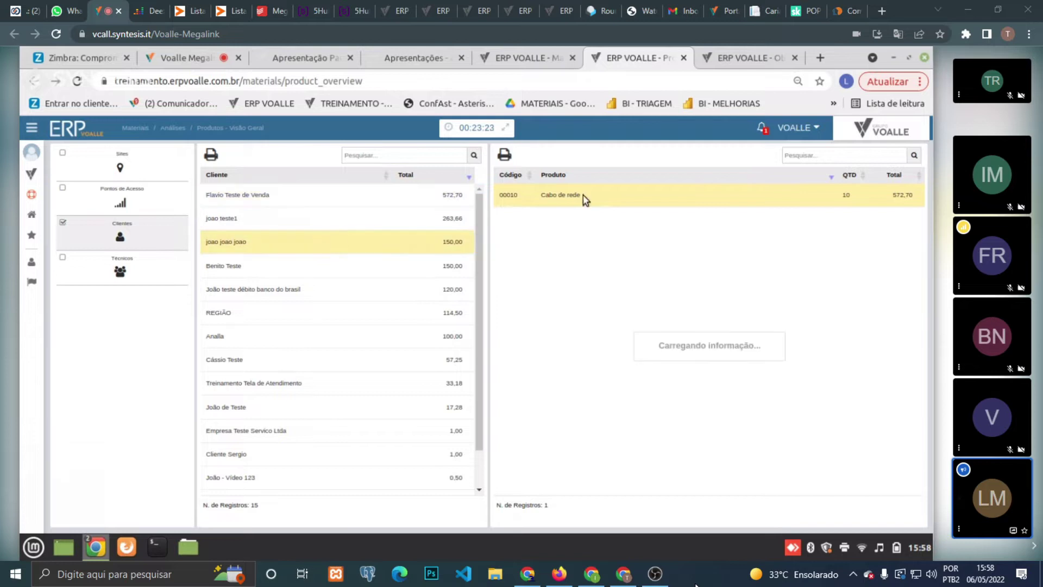
{"action": "left_click", "coordinate": [110, 157]}
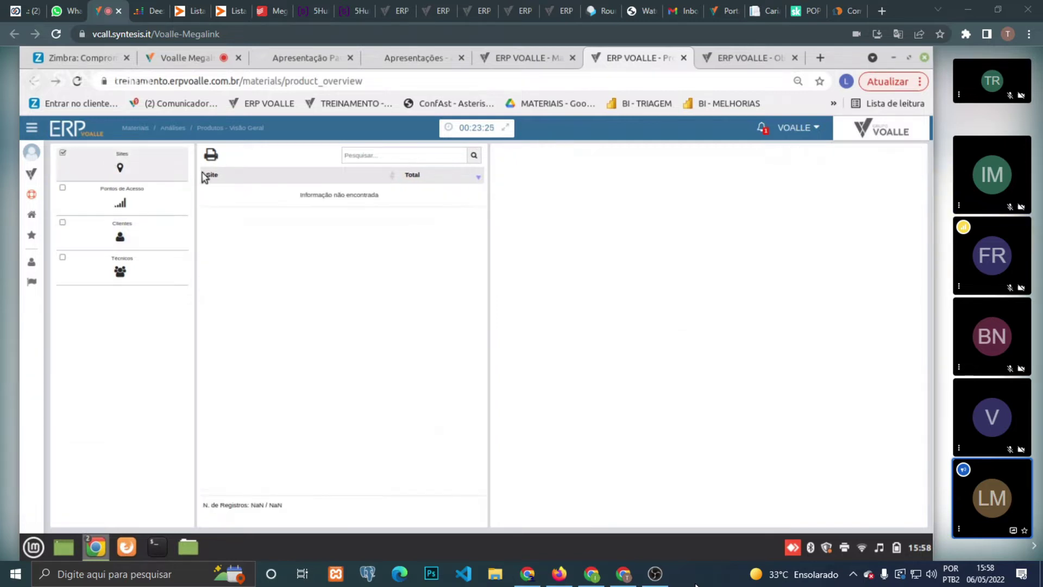
{"action": "left_click", "coordinate": [253, 201]}
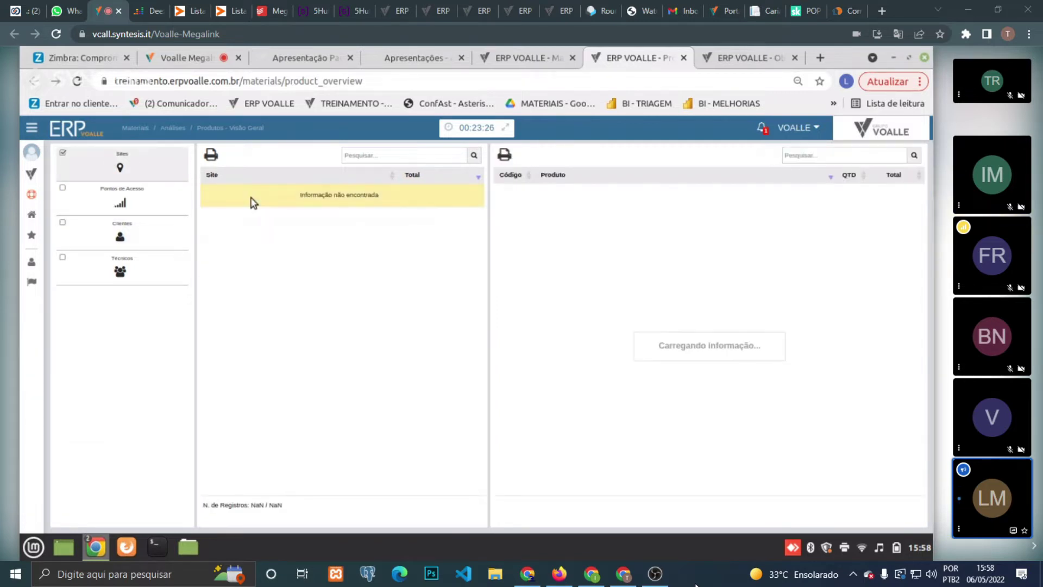
{"action": "left_click", "coordinate": [150, 207]}
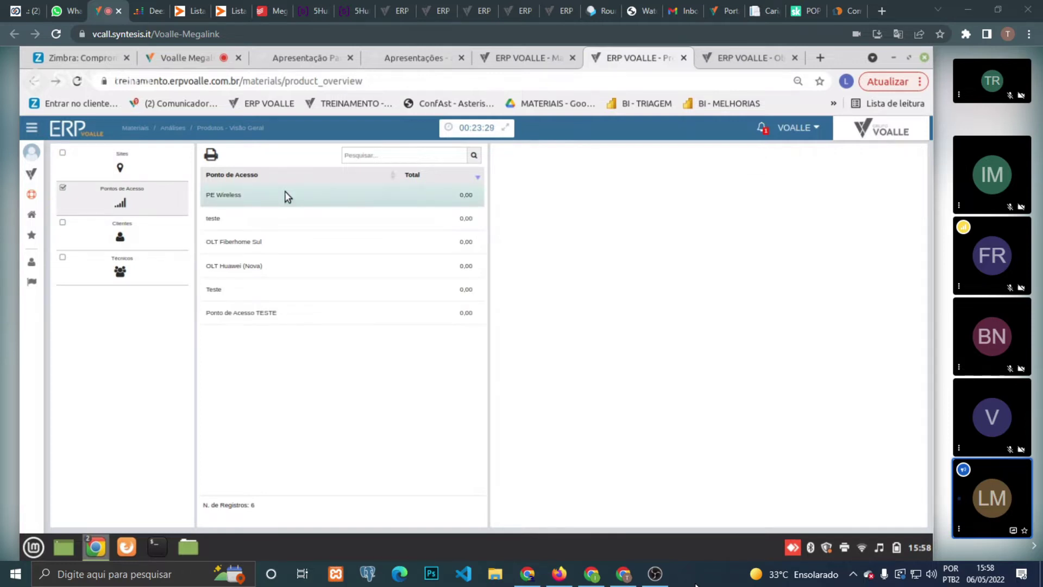
{"action": "left_click", "coordinate": [288, 197]}
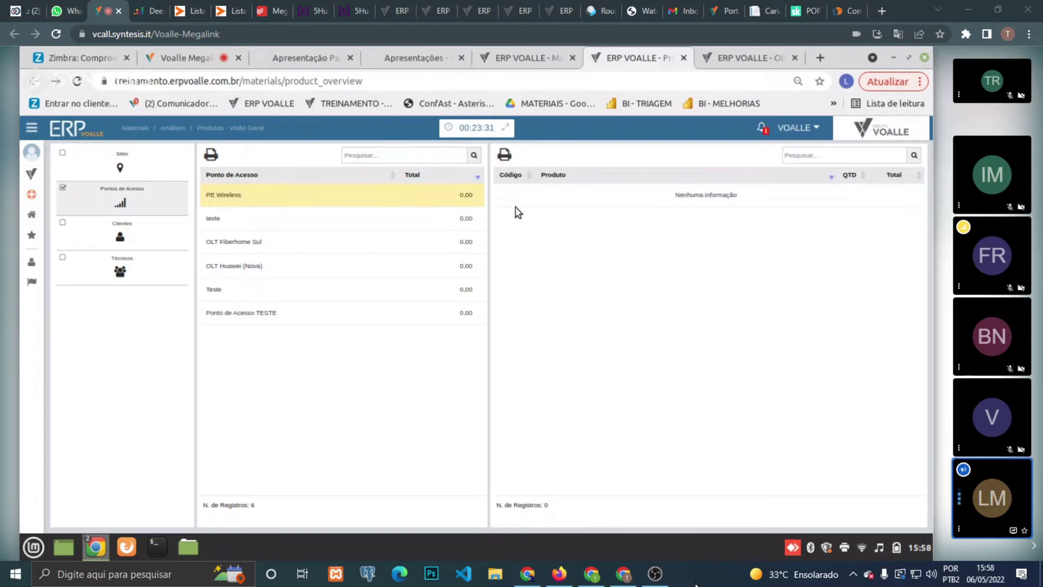
- List products per technician, from Atendente Junior to VOALLE - Suporte a Clientes, then return to Materiais
{"action": "left_click", "coordinate": [158, 278]}
{"action": "left_click", "coordinate": [321, 215]}
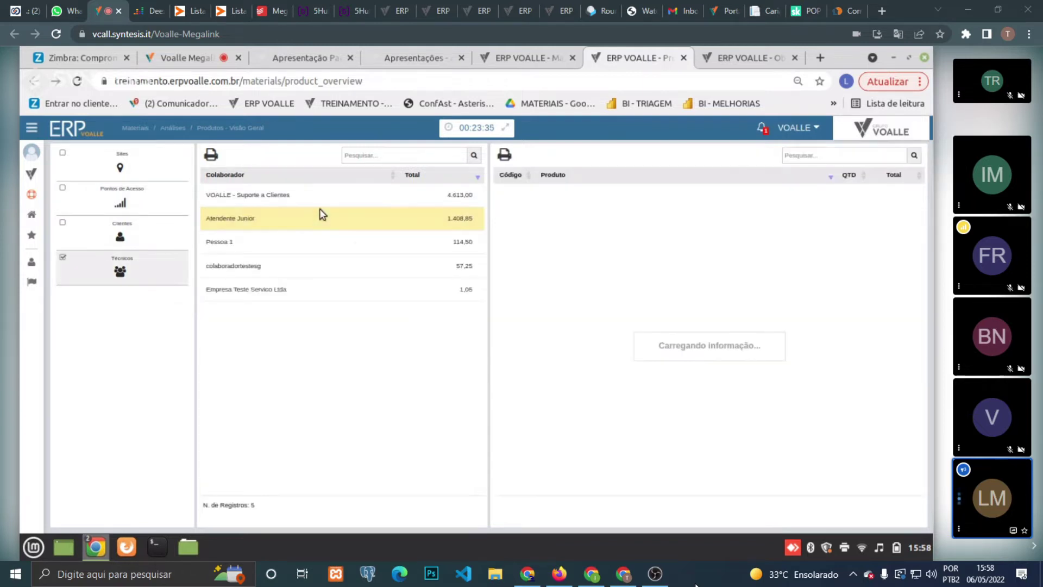
{"action": "left_click", "coordinate": [352, 264]}
{"action": "left_click", "coordinate": [349, 287]}
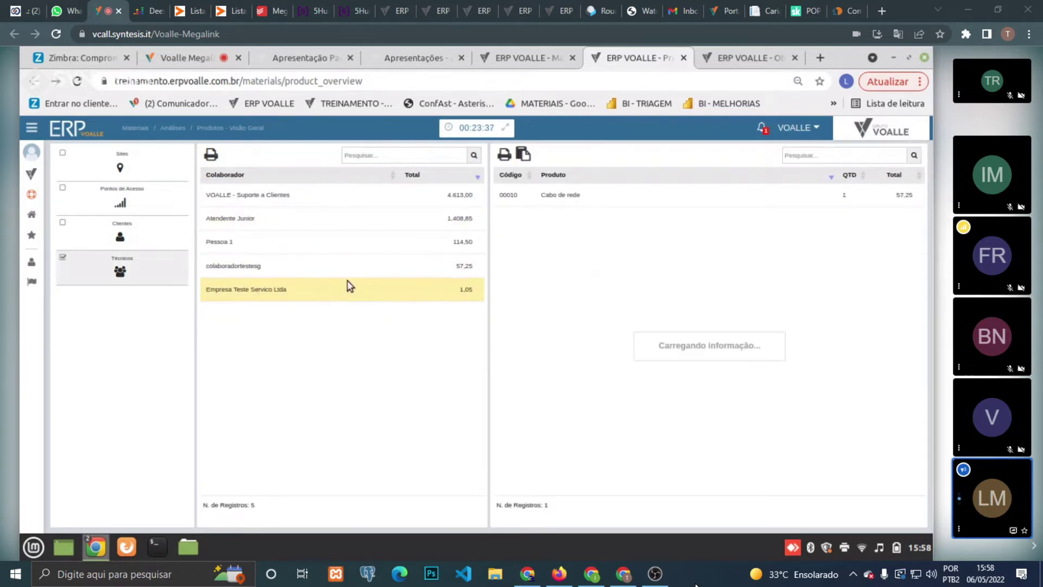
{"action": "left_click", "coordinate": [317, 193]}
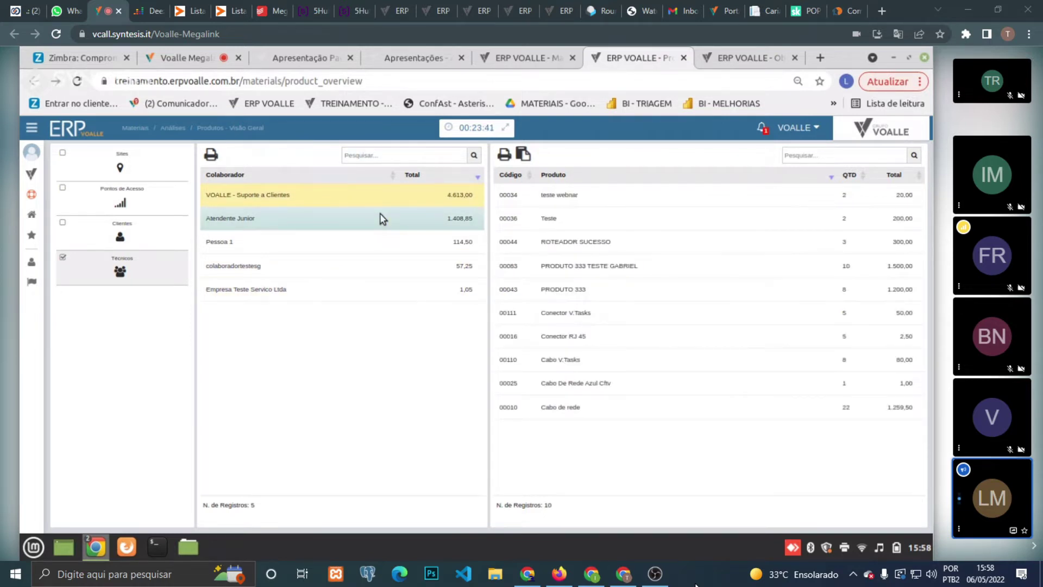
{"action": "left_click", "coordinate": [520, 50]}
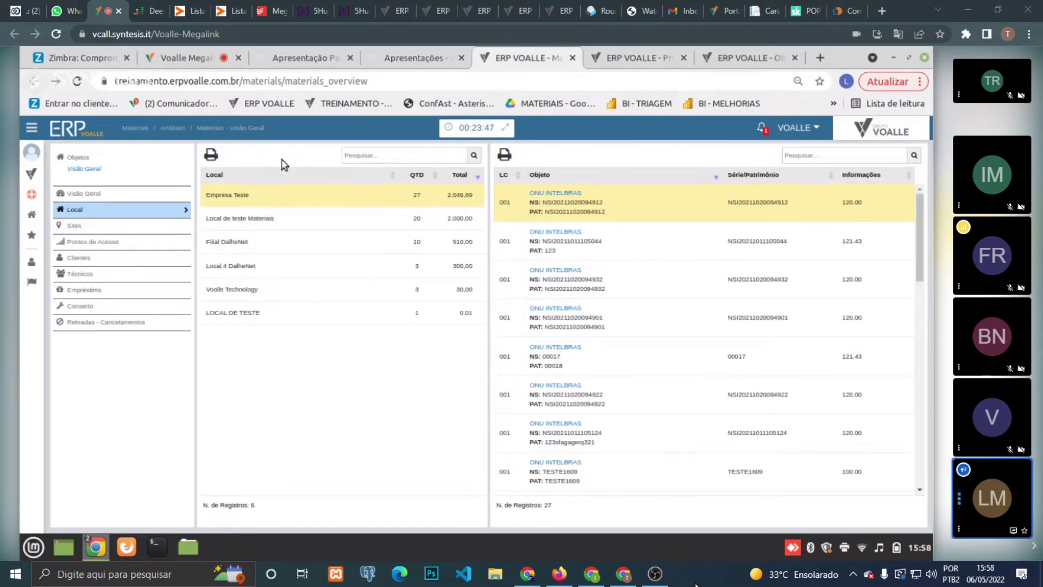
- Browse objects at clients, technicians, on loan (ONU INTELBRAS TESTE) and in repair, then return to Produtos
{"action": "left_click", "coordinate": [142, 261]}
{"action": "left_click", "coordinate": [141, 273]}
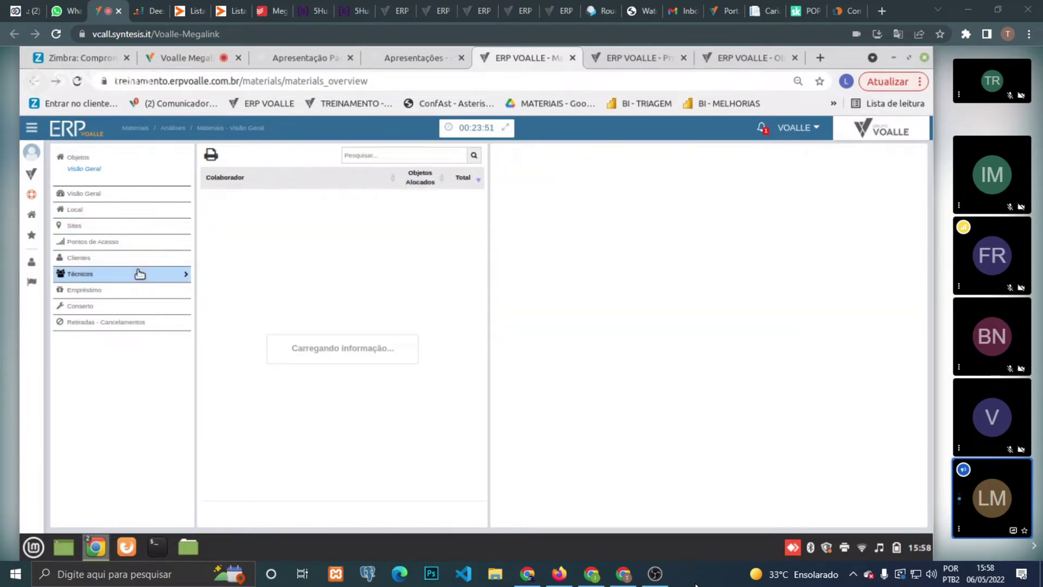
{"action": "left_click", "coordinate": [149, 293]}
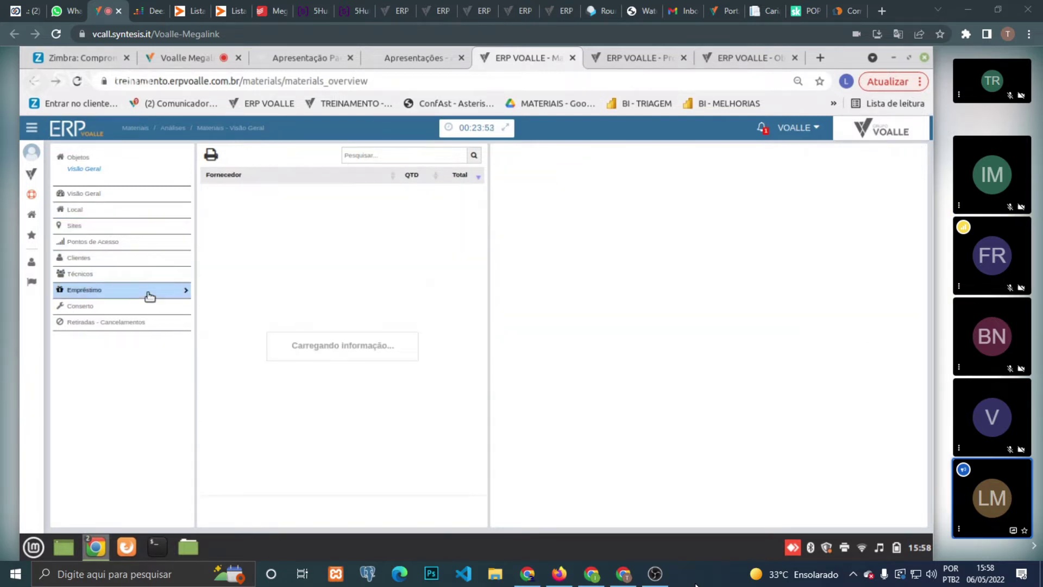
{"action": "left_click", "coordinate": [264, 203]}
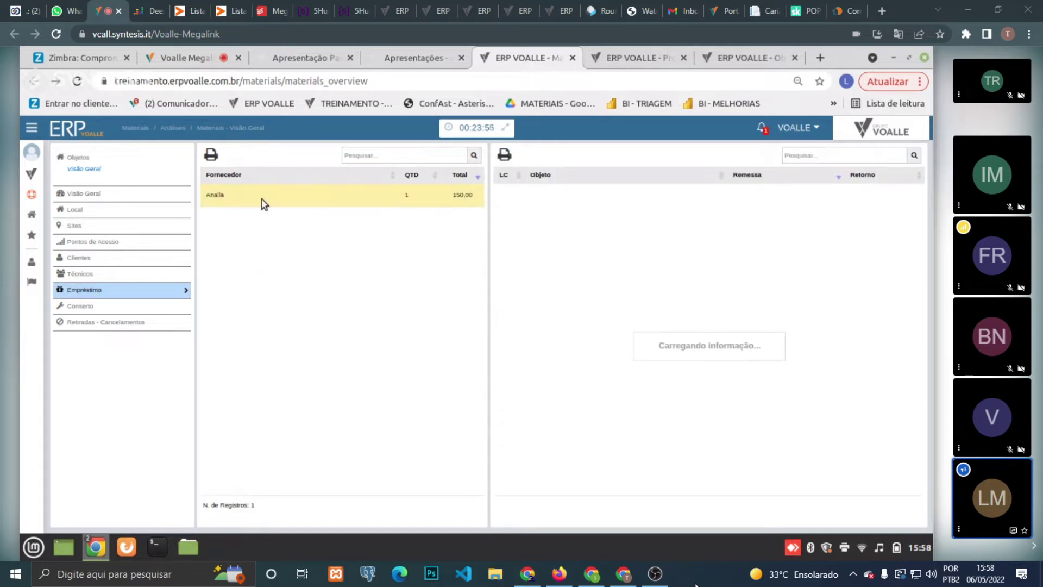
{"action": "left_click", "coordinate": [621, 209]}
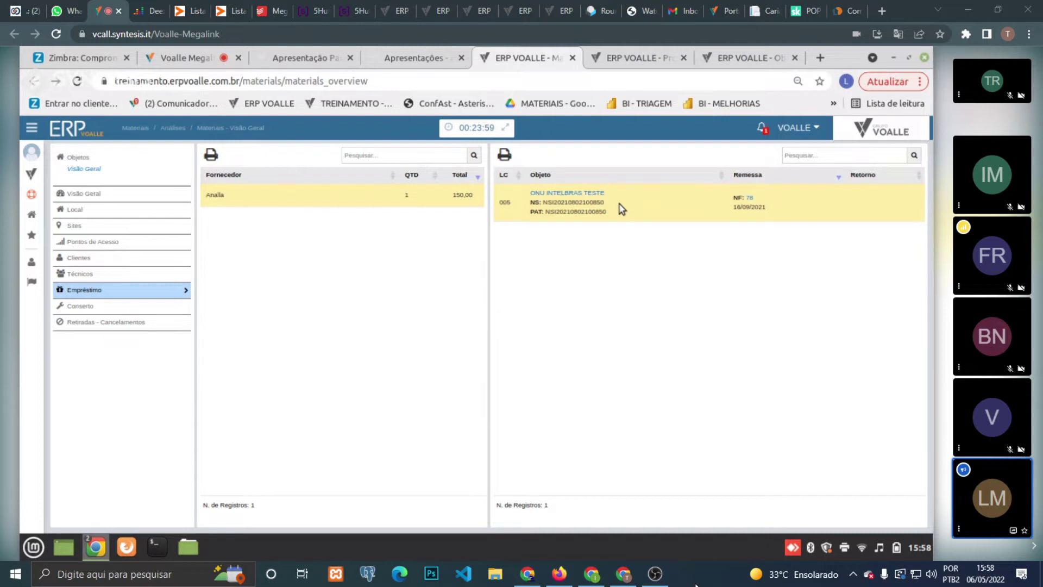
{"action": "left_click", "coordinate": [138, 306]}
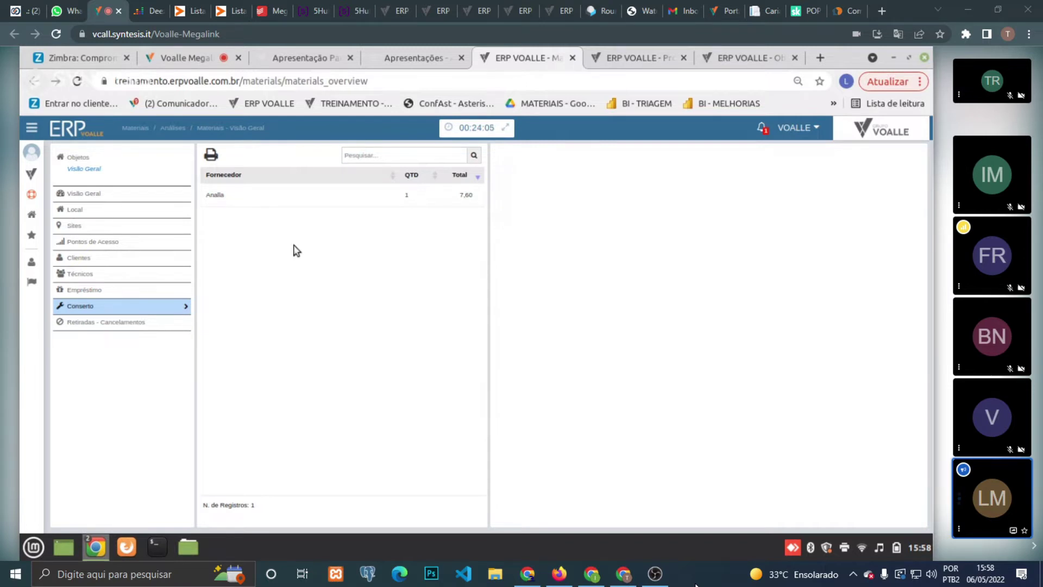
{"action": "left_click", "coordinate": [641, 51]}
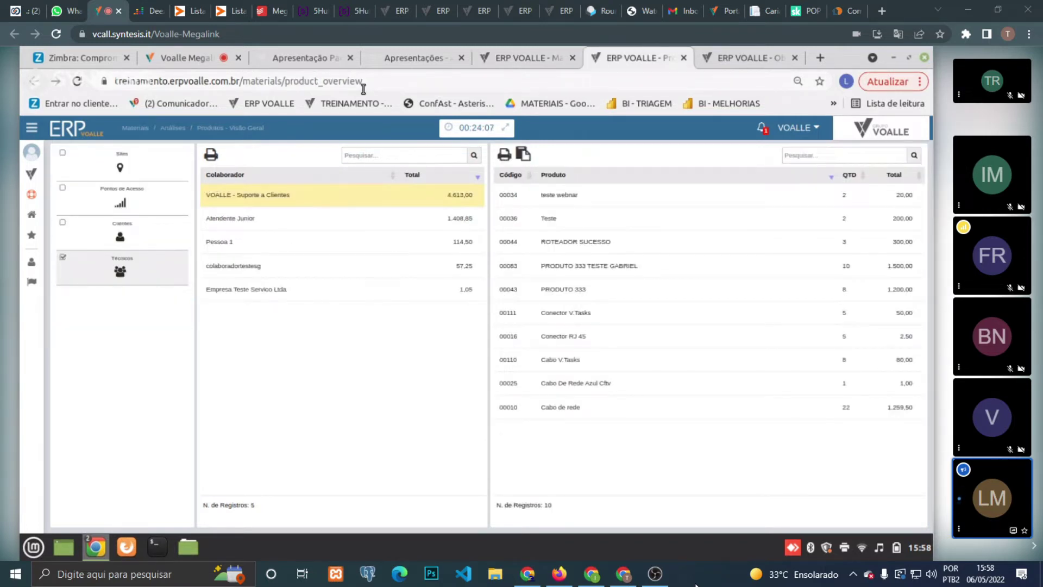
- From the modules menu, open Business Intelligence > Painéis Gerenciais > Materiais
{"action": "left_click", "coordinate": [32, 174]}
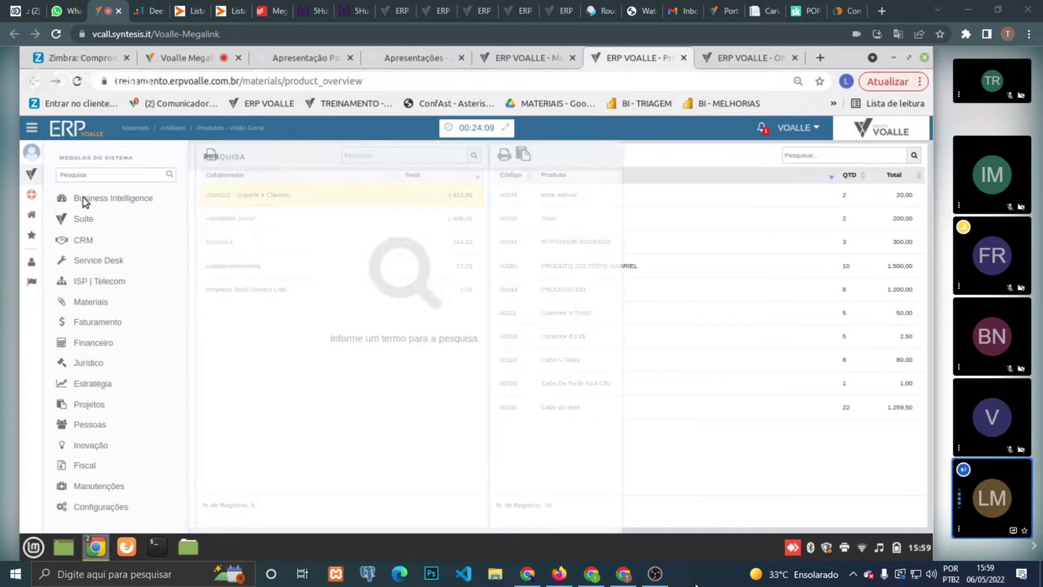
{"action": "mouse_move", "coordinate": [94, 207]}
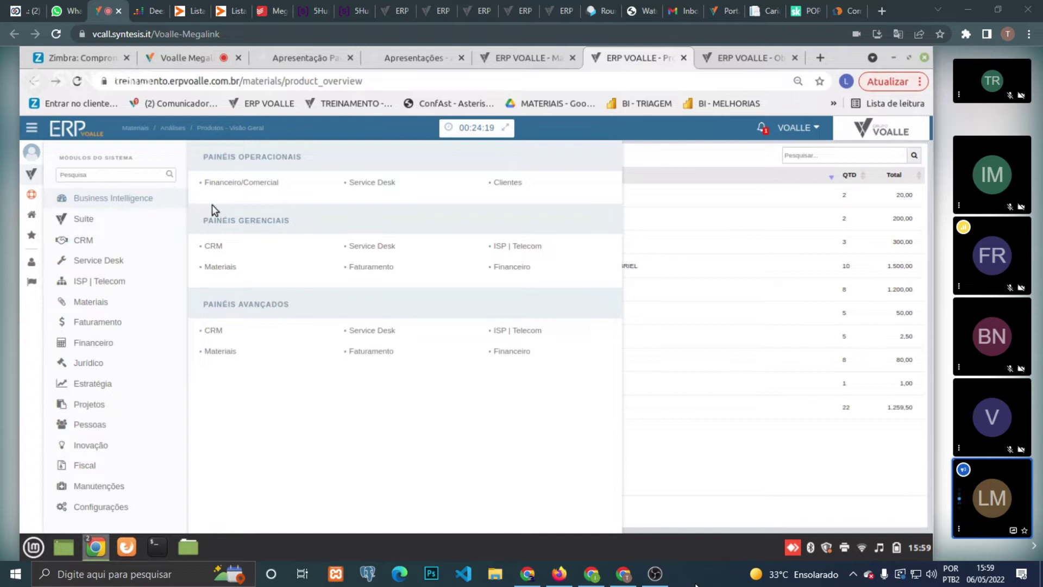
{"action": "left_click", "coordinate": [221, 268]}
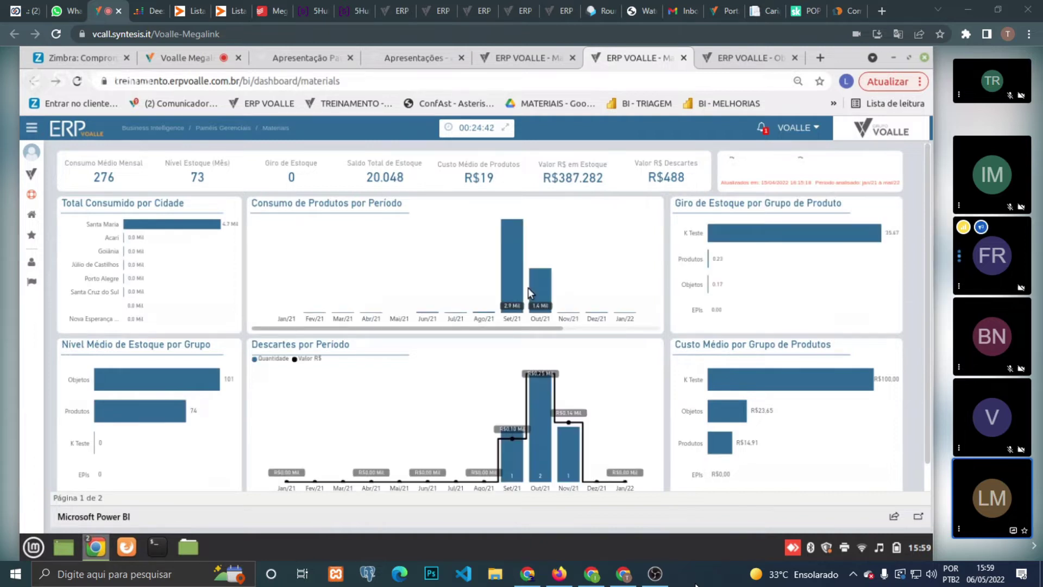
- Filter the Materials dashboard to the Out/21 consumption bar and open the MOVIMENTAÇÕES table
{"action": "mouse_move", "coordinate": [528, 288]}
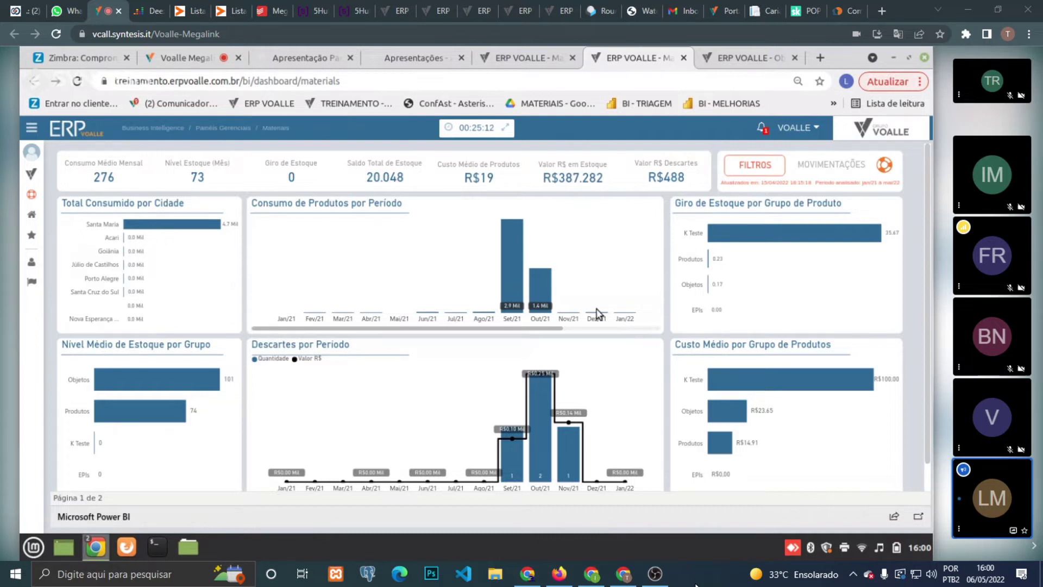
{"action": "left_click", "coordinate": [543, 292]}
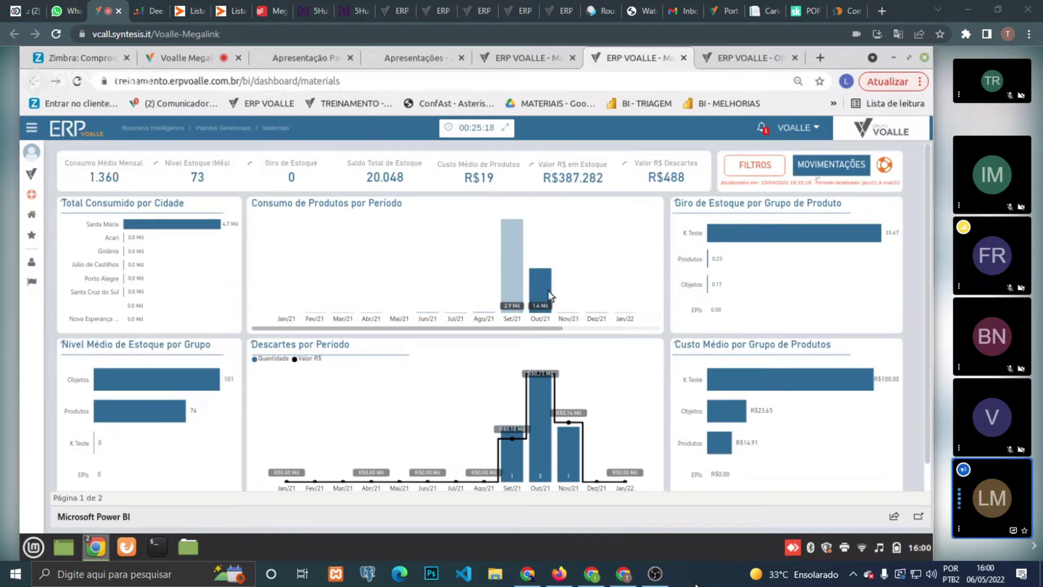
{"action": "mouse_move", "coordinate": [534, 279]}
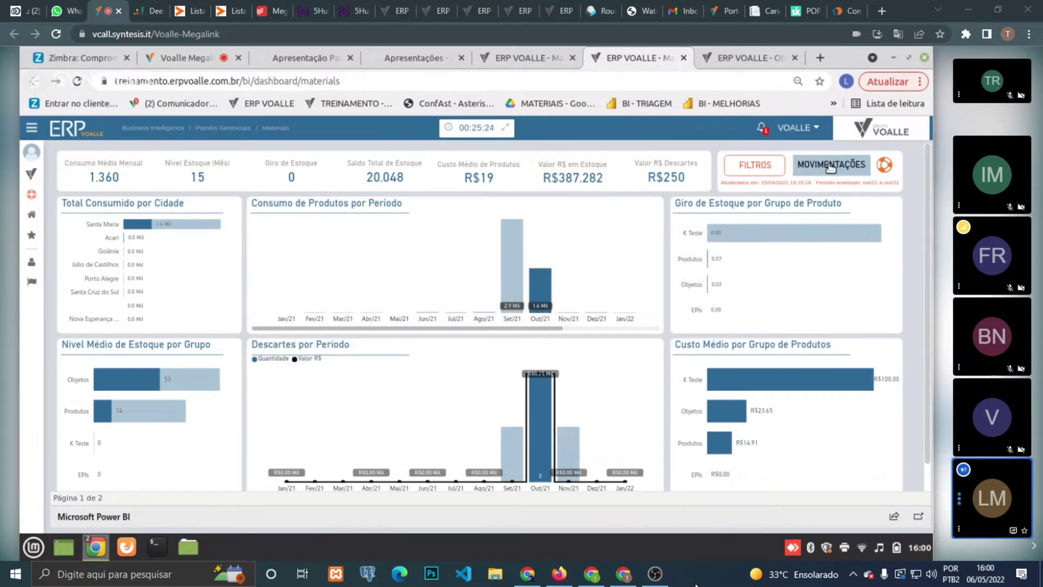
{"action": "left_click", "coordinate": [825, 167]}
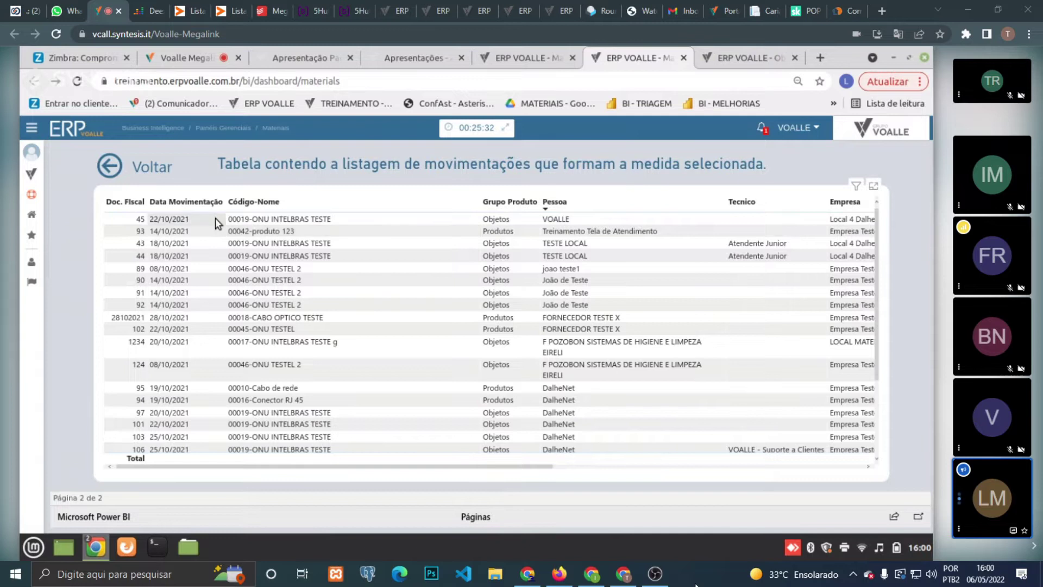
- Highlight the document 45 movement and scroll across its columns with the arrow keys
{"action": "left_click", "coordinate": [301, 220]}
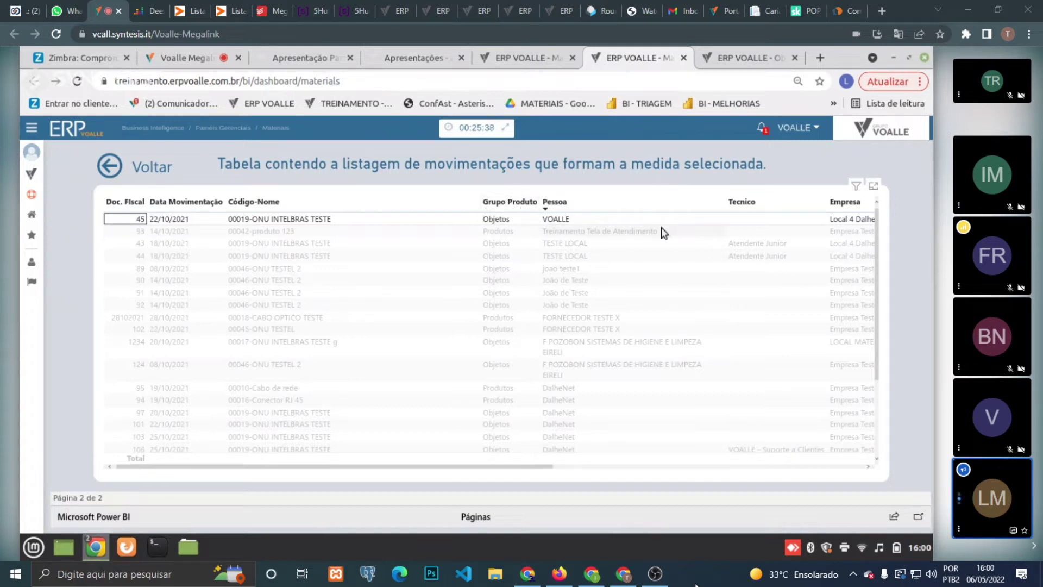
{"action": "left_click", "coordinate": [797, 220]}
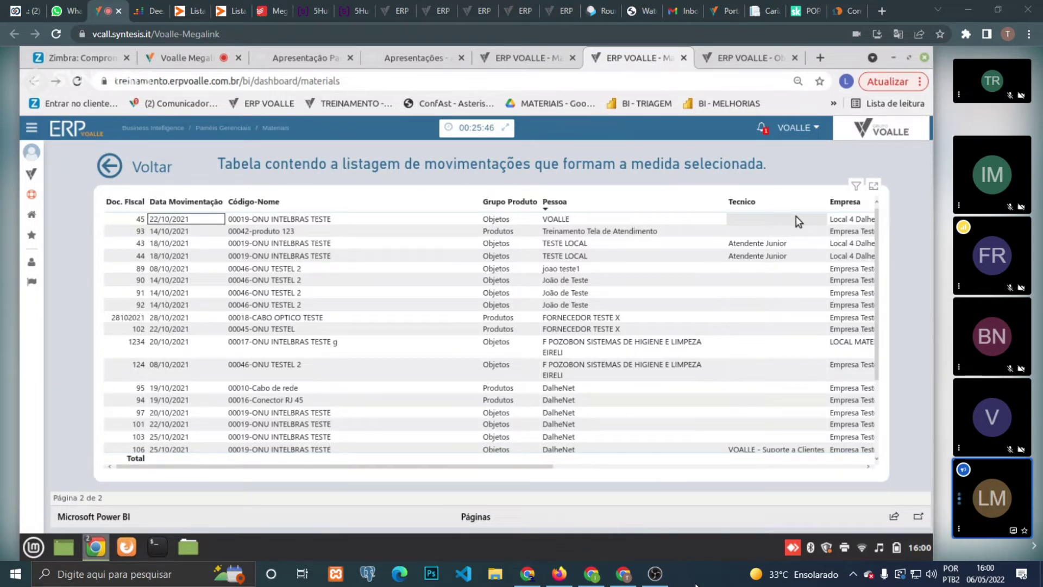
{"action": "key", "text": "Right"}
{"action": "key", "text": "Right"}
{"action": "key", "text": "Right"}
{"action": "key", "text": "Right"}
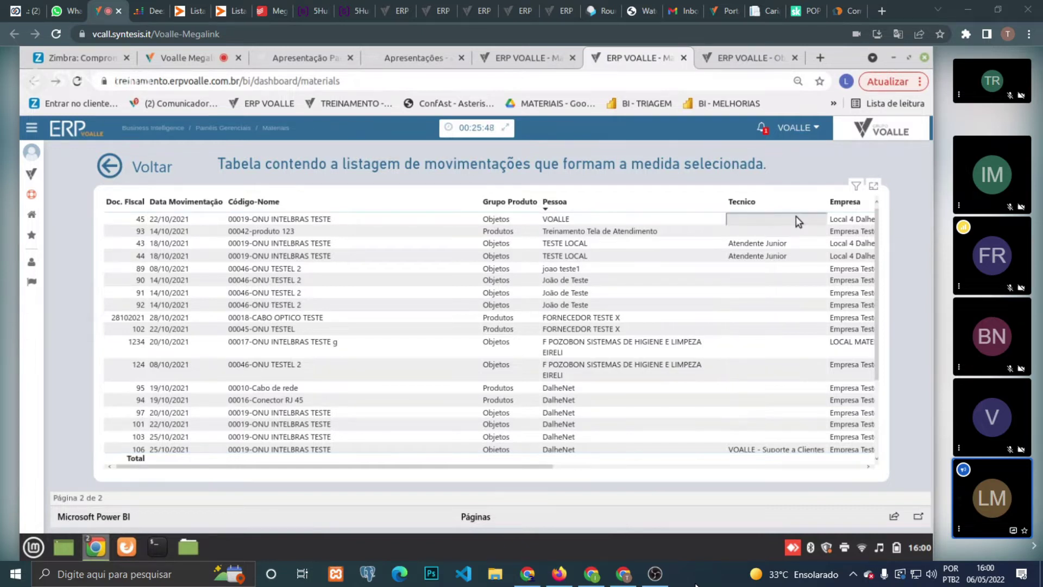
{"action": "key", "text": "Right"}
{"action": "key", "text": "Right"}
{"action": "key", "text": "Right"}
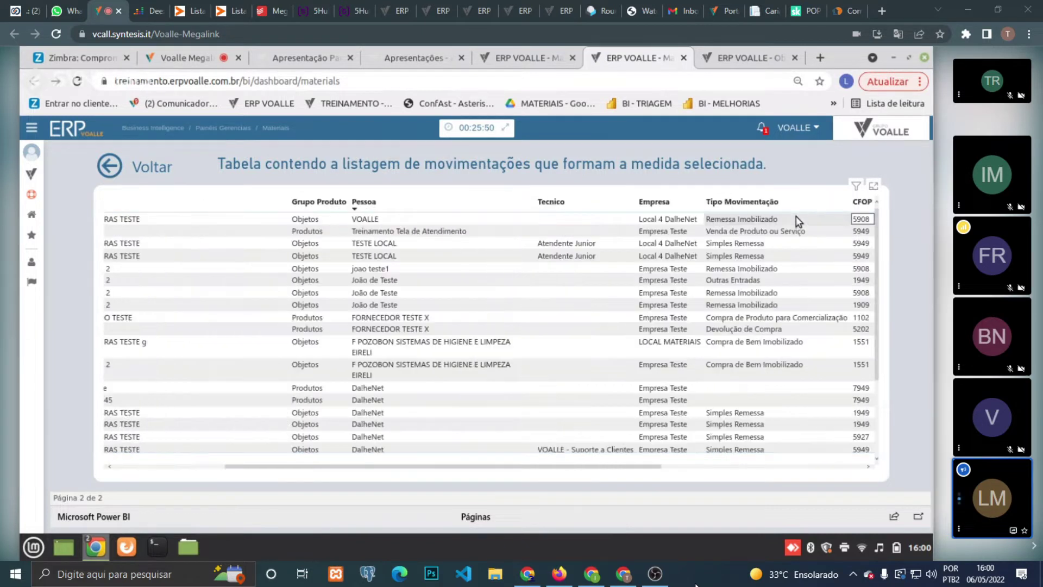
{"action": "key", "text": "Right"}
{"action": "key", "text": "Right"}
{"action": "key", "text": "Right"}
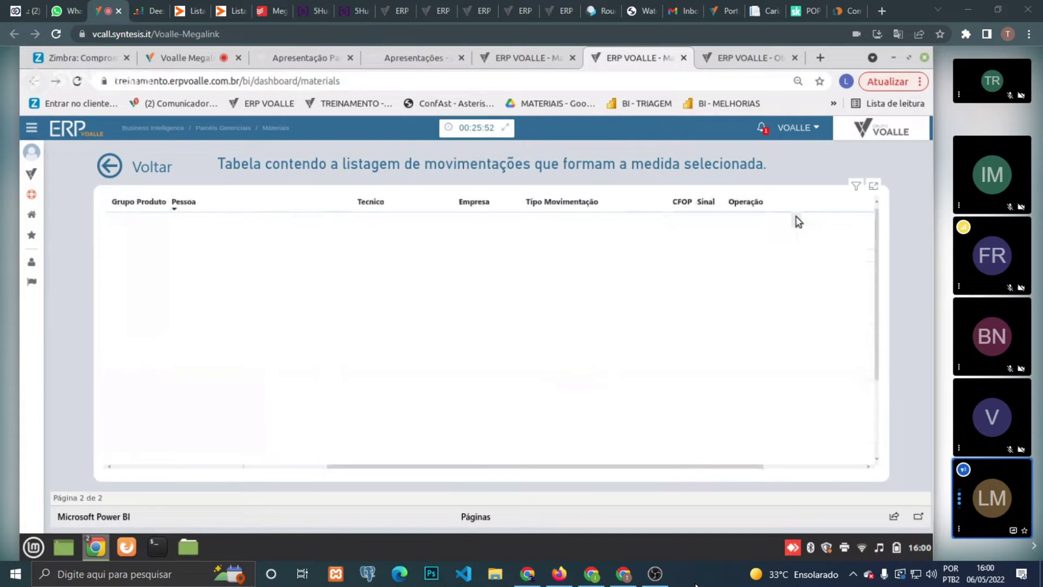
{"action": "key", "text": "Right"}
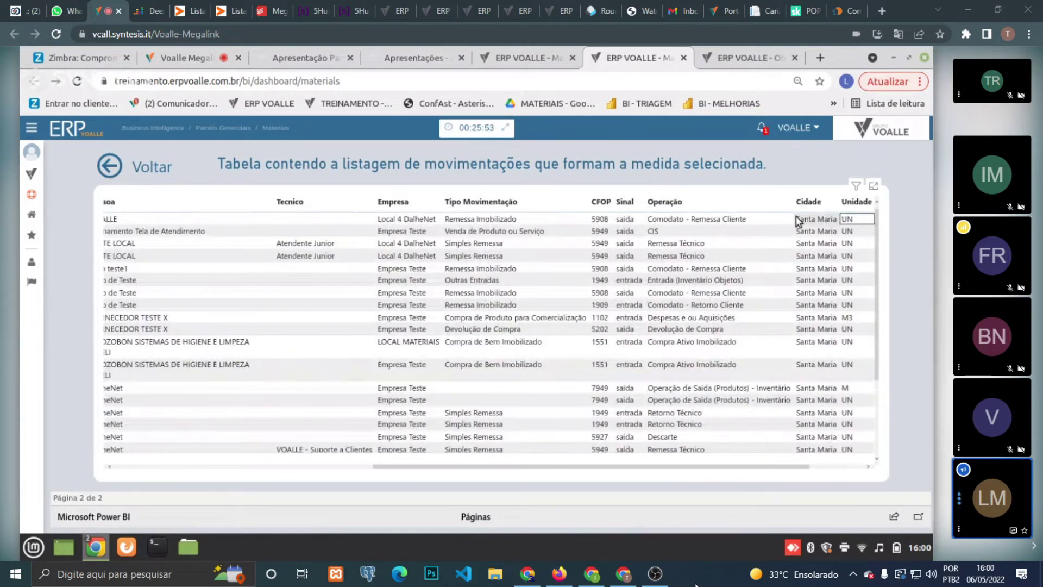
{"action": "key", "text": "Right"}
{"action": "key", "text": "Right"}
{"action": "key", "text": "Right"}
{"action": "key", "text": "Right"}
{"action": "key", "text": "Right"}
{"action": "key", "text": "Right"}
{"action": "key", "text": "Right"}
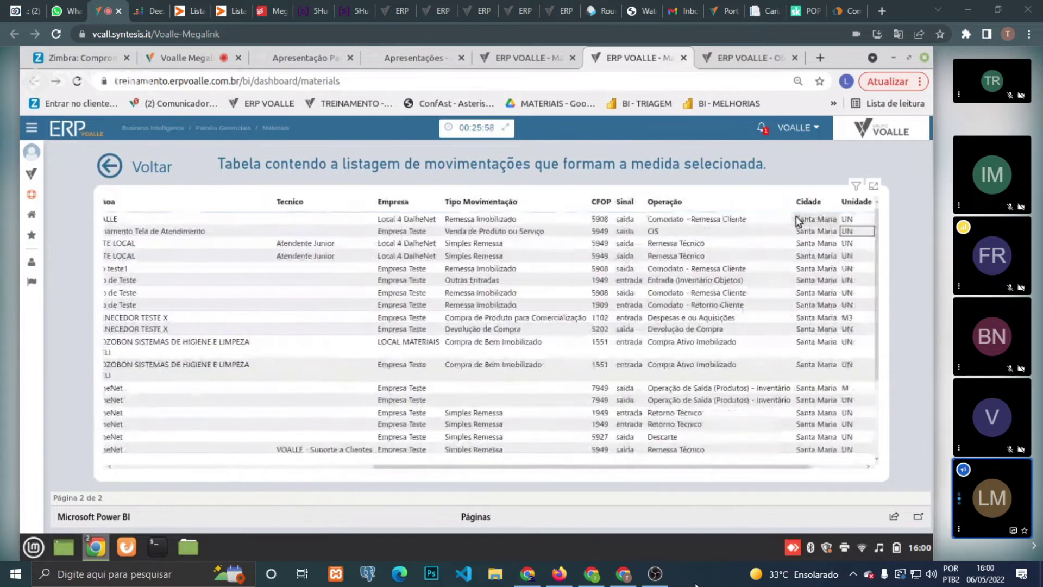
{"action": "key", "text": "Right"}
{"action": "key", "text": "Right"}
{"action": "key", "text": "Right"}
{"action": "key", "text": "Right"}
{"action": "key", "text": "Right"}
{"action": "key", "text": "Right"}
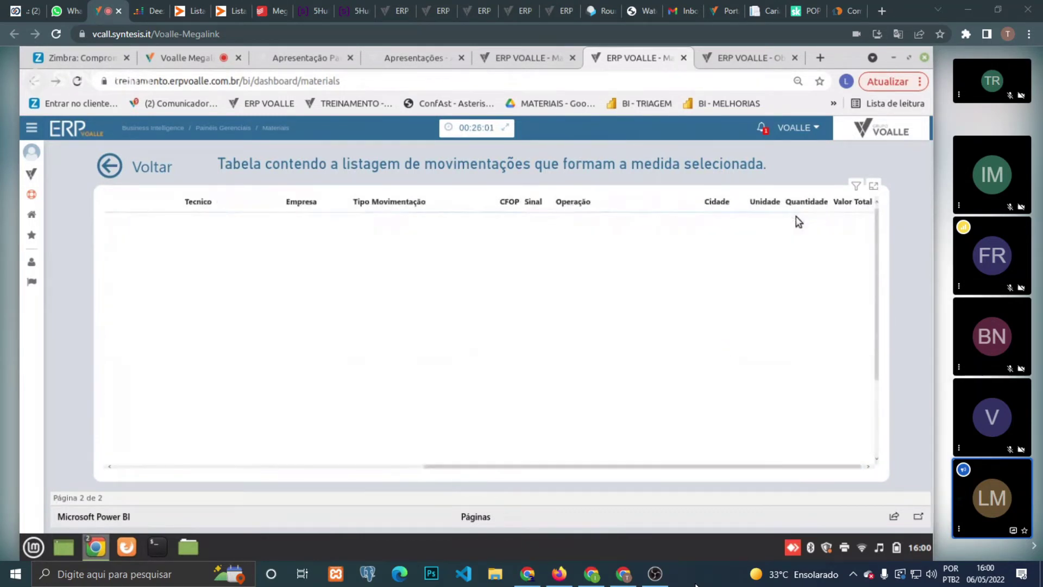
{"action": "key", "text": "Left"}
{"action": "key", "text": "Left"}
{"action": "key", "text": "Left"}
{"action": "key", "text": "Left"}
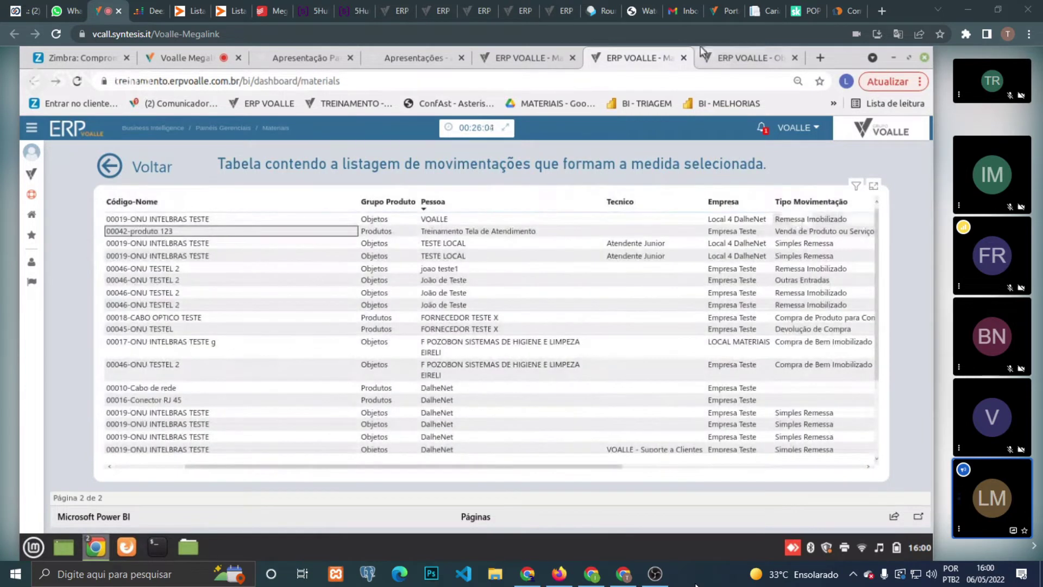
- Switch back and forth between the materials overview and the movements table
{"action": "left_click", "coordinate": [535, 51]}
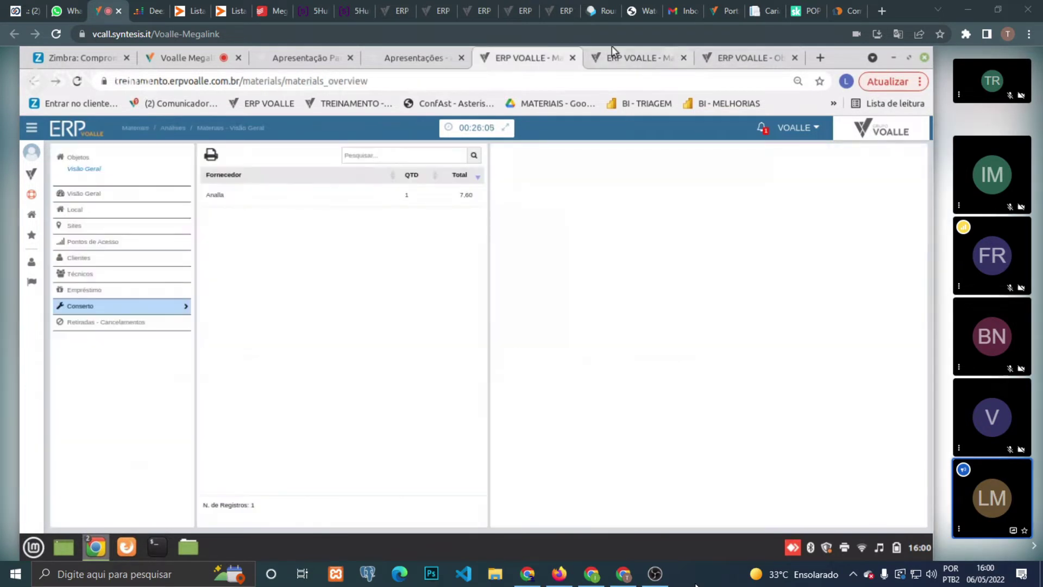
{"action": "left_click", "coordinate": [612, 49]}
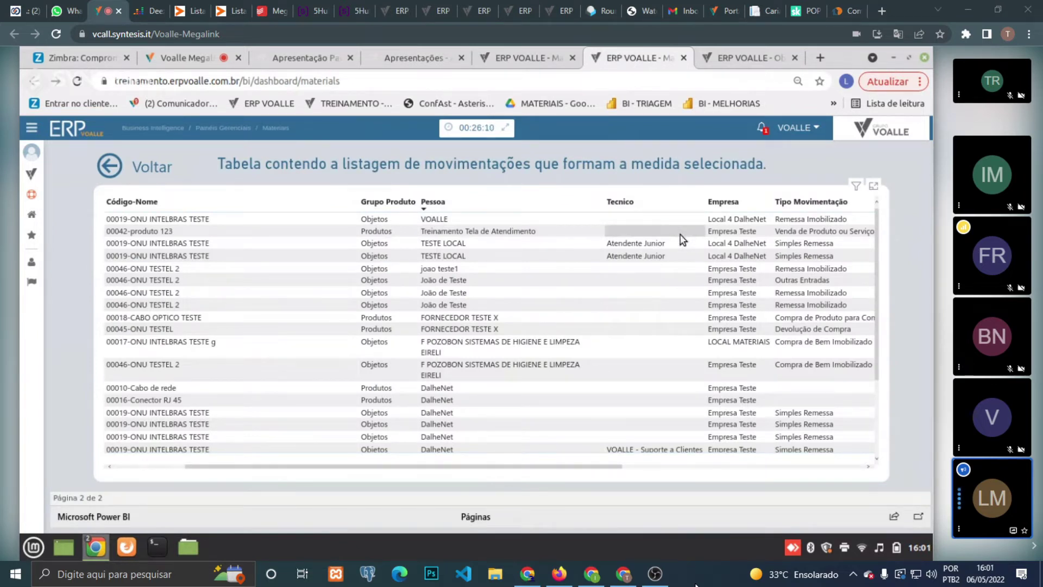
{"action": "left_click", "coordinate": [543, 54]}
{"action": "left_click", "coordinate": [644, 51]}
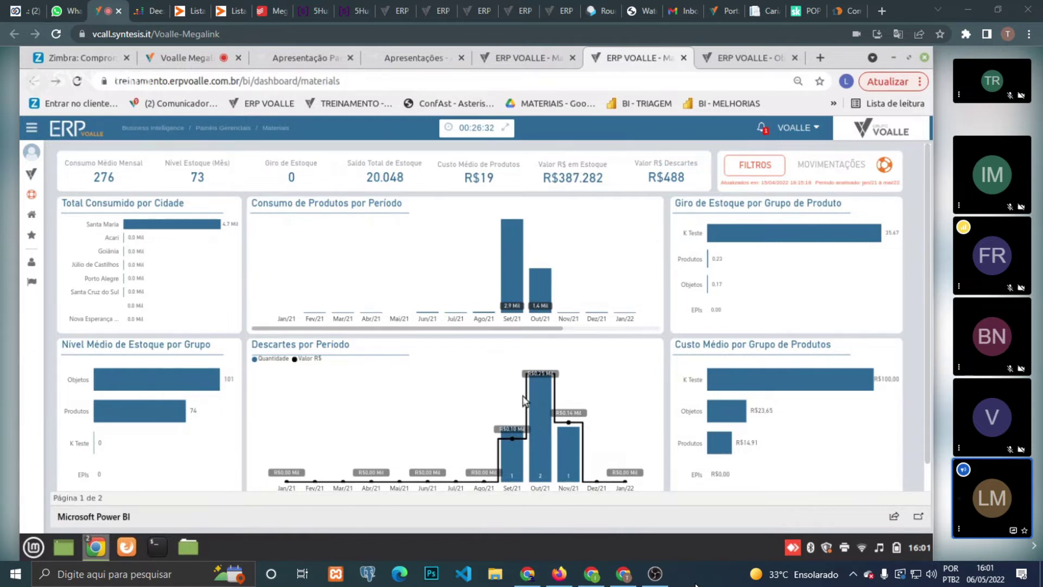
- Move through the materials overview and presentation folder tabs back to the slideshow
{"action": "left_click", "coordinate": [519, 51]}
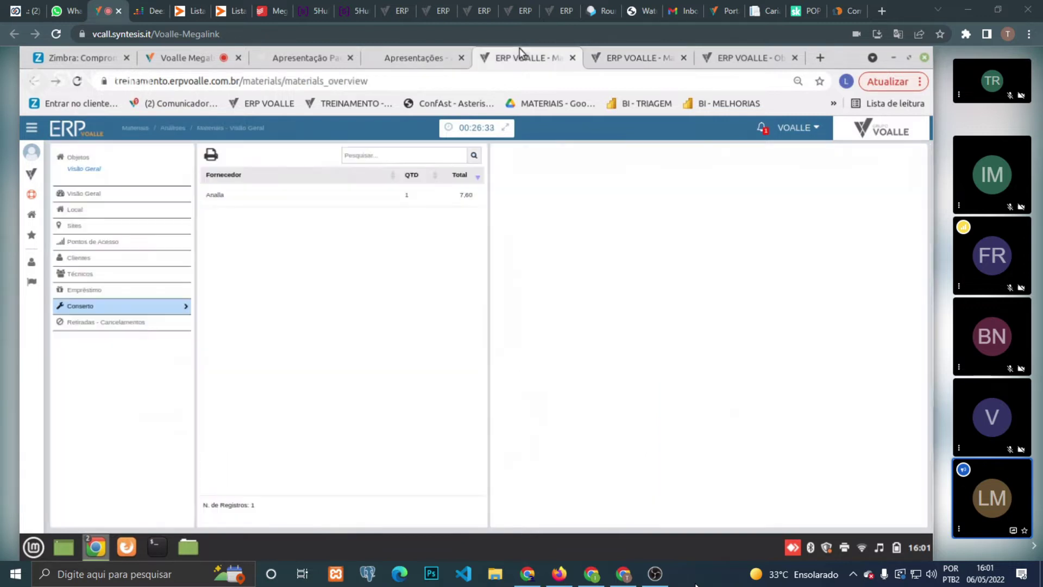
{"action": "left_click", "coordinate": [419, 55]}
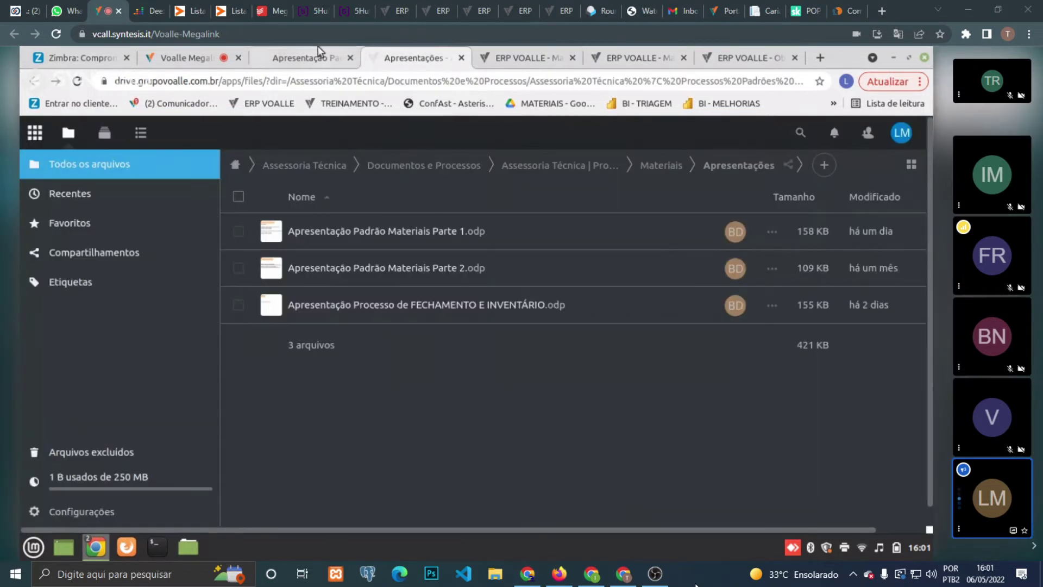
{"action": "left_click", "coordinate": [320, 52]}
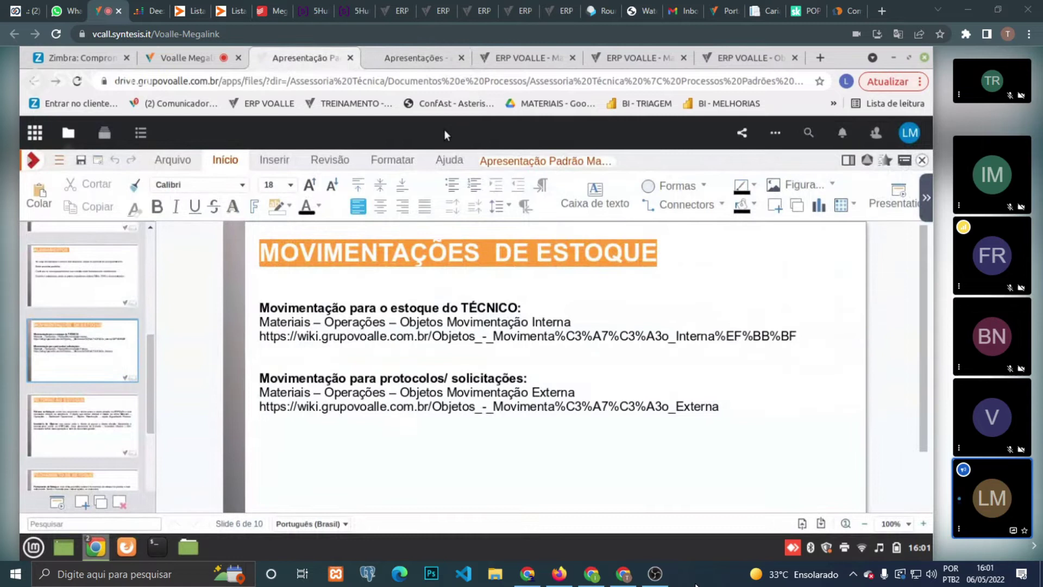
- Select the word 'estoque' in the slide text box, then return to the ERP materials overview
{"action": "left_click", "coordinate": [428, 311]}
{"action": "double_click", "coordinate": [429, 312]}
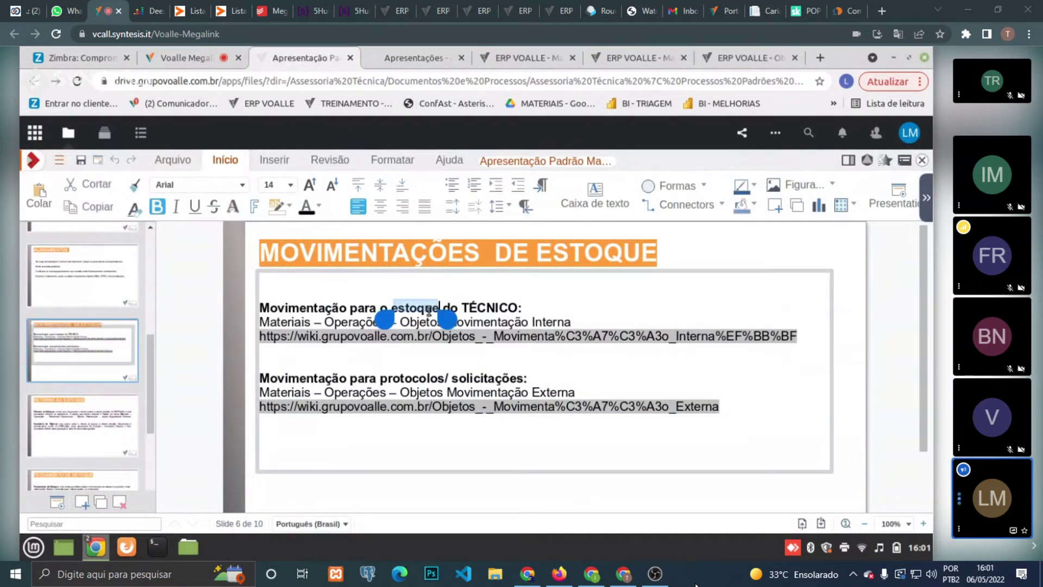
{"action": "left_click", "coordinate": [513, 55]}
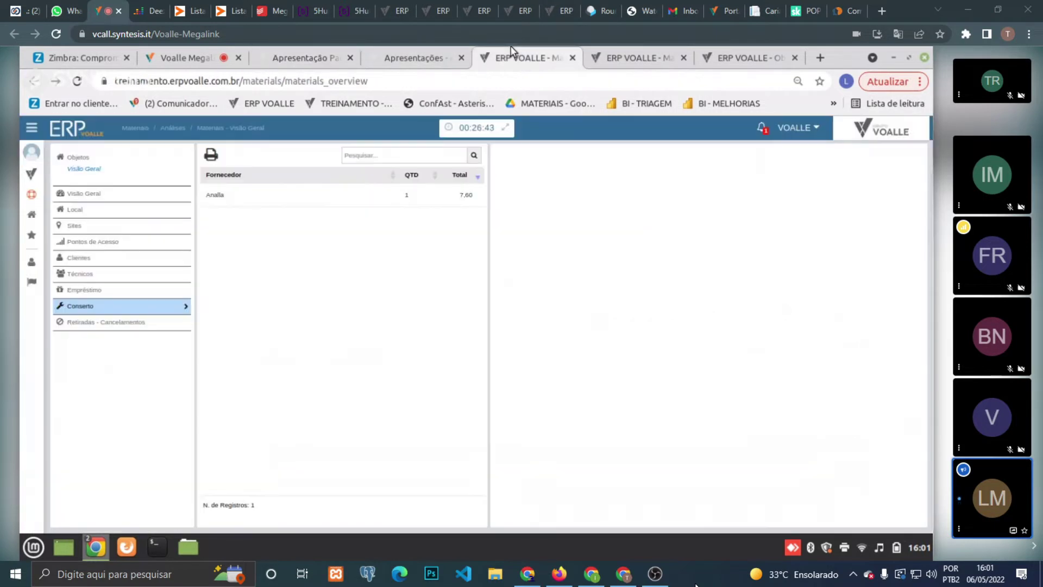
- Search the system modules for 'objeto' and open Objetos - Movimentação Interna
{"action": "left_click", "coordinate": [31, 174]}
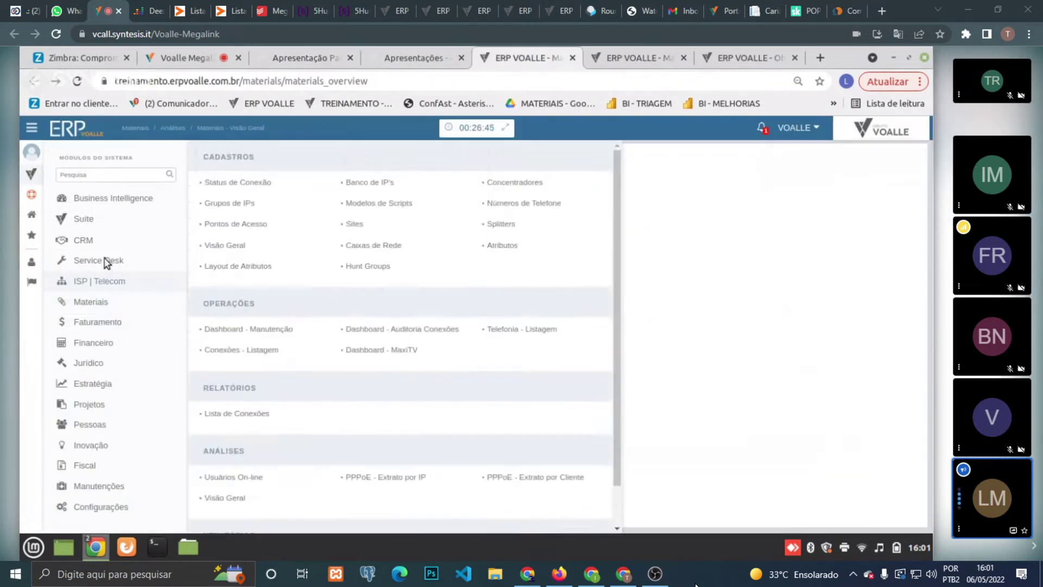
{"action": "left_click", "coordinate": [121, 172]}
{"action": "type", "text": "objeto"}
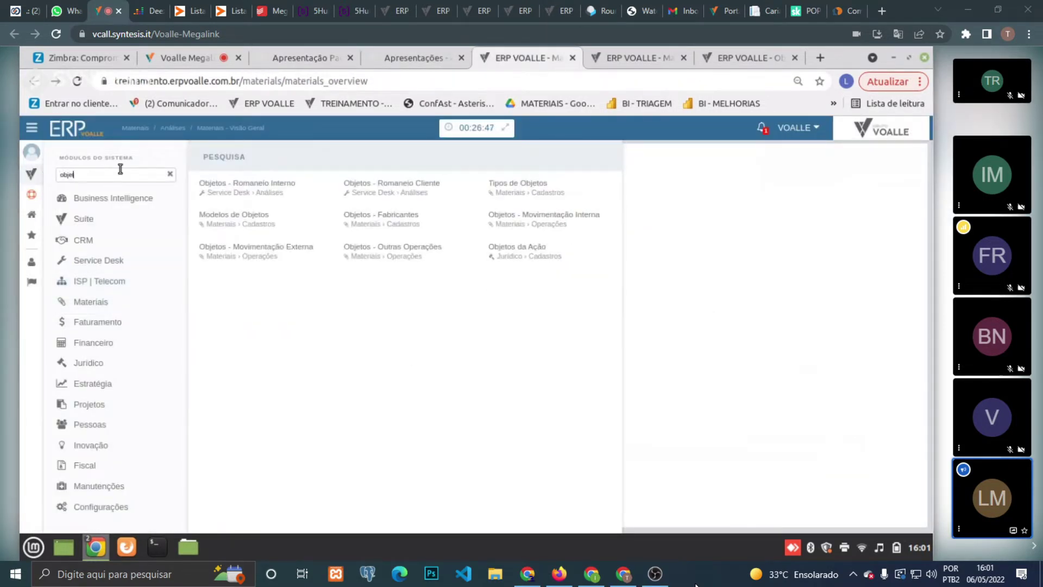
{"action": "left_click", "coordinate": [524, 219]}
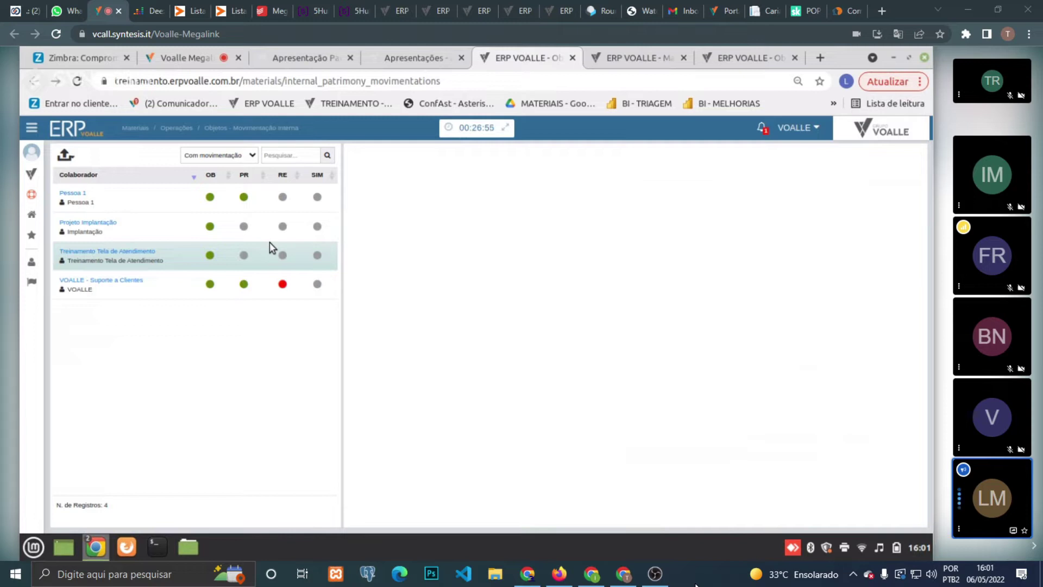
- Load Pessoa 1's Patrimônios list of seven assets, then open the help panel
{"action": "left_click", "coordinate": [168, 213]}
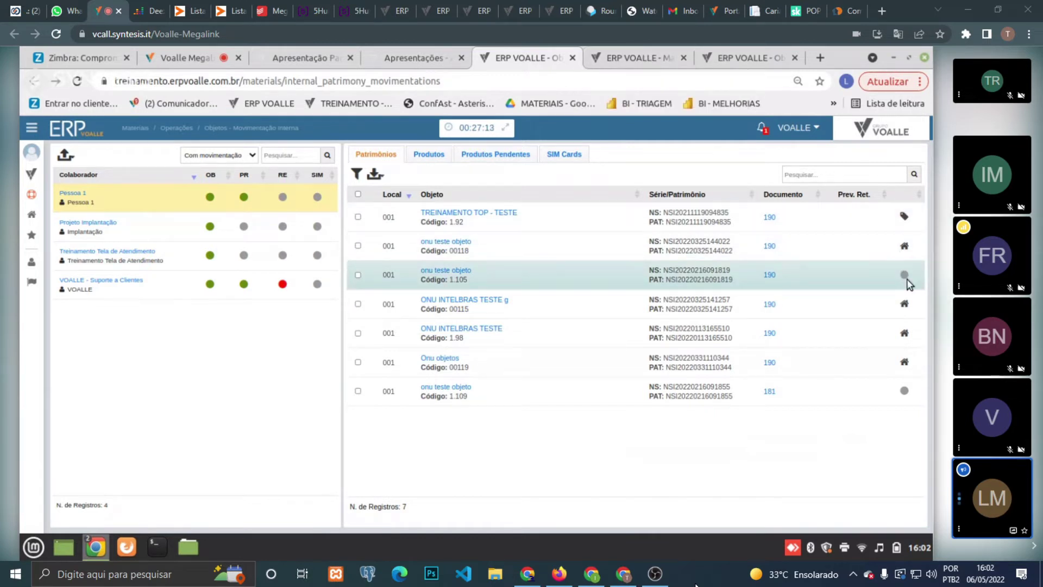
{"action": "mouse_move", "coordinate": [908, 274]}
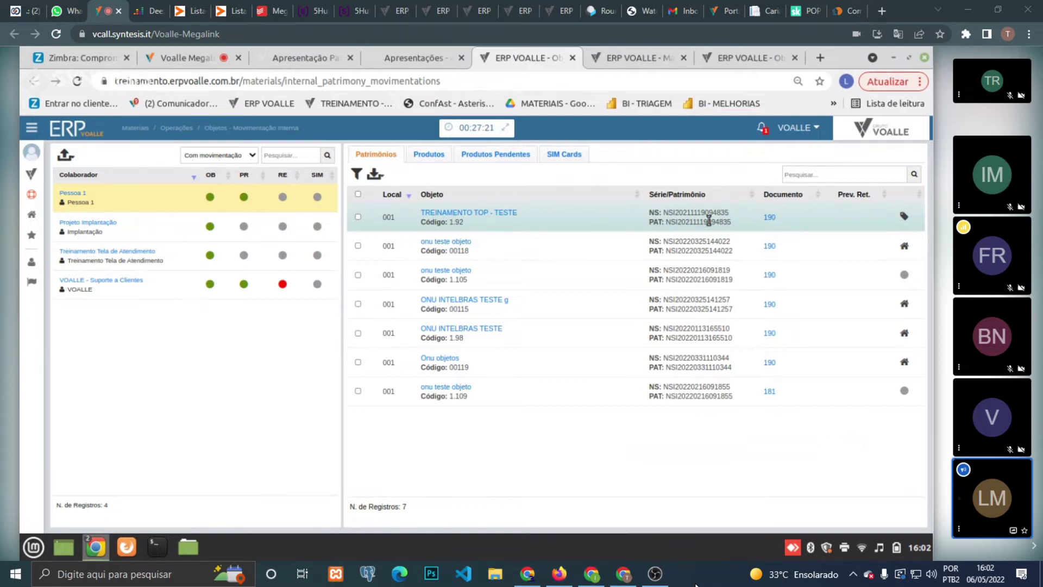
{"action": "left_click", "coordinate": [32, 194]}
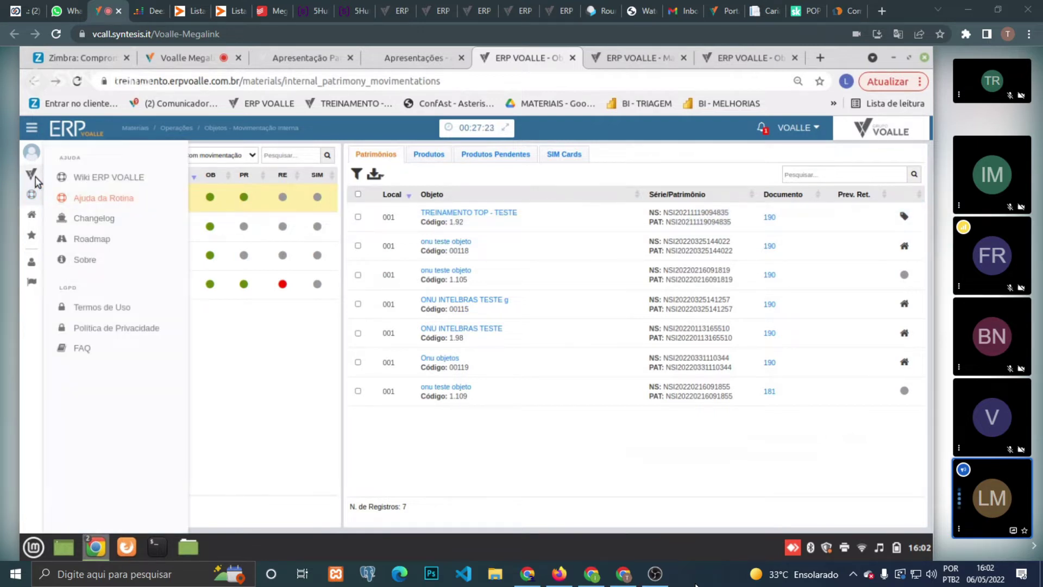
- Search the modules for 'dash ap' and open Dashboard - Aplicativos Móveis
{"action": "left_click", "coordinate": [31, 174]}
{"action": "left_click", "coordinate": [76, 174]}
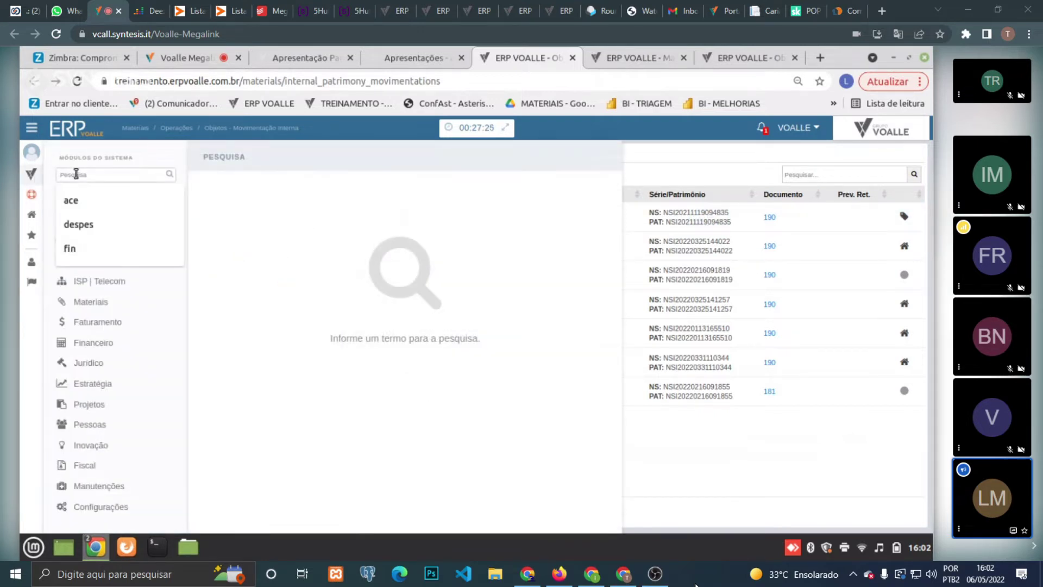
{"action": "type", "text": "dash"}
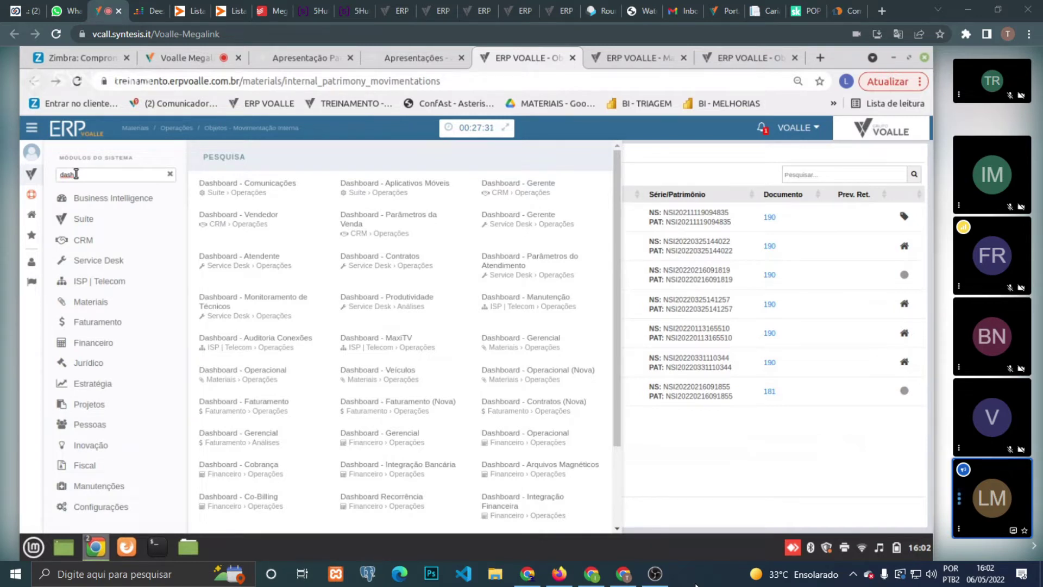
{"action": "type", "text": "ap"}
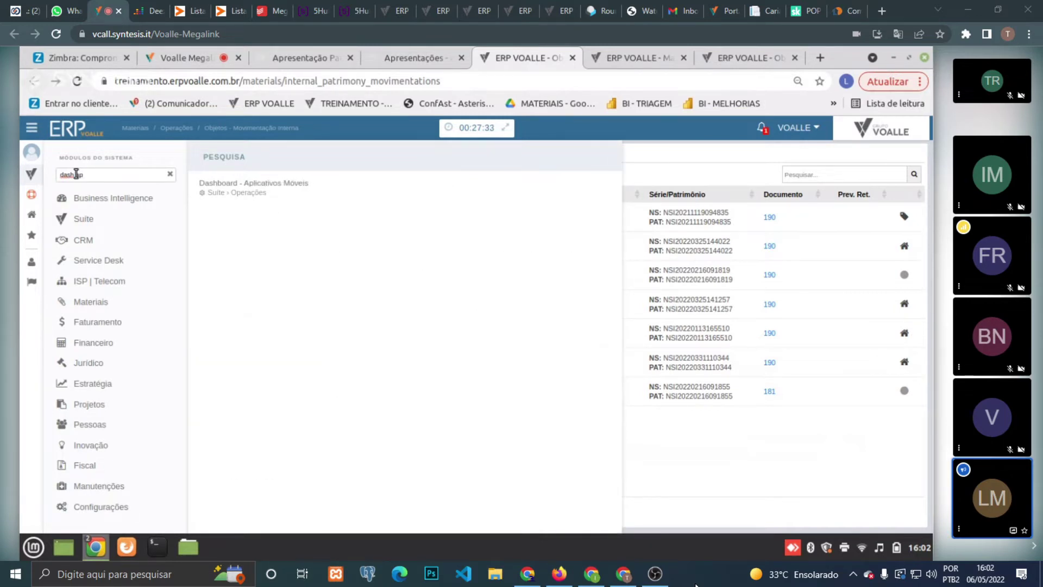
{"action": "left_click", "coordinate": [224, 185]}
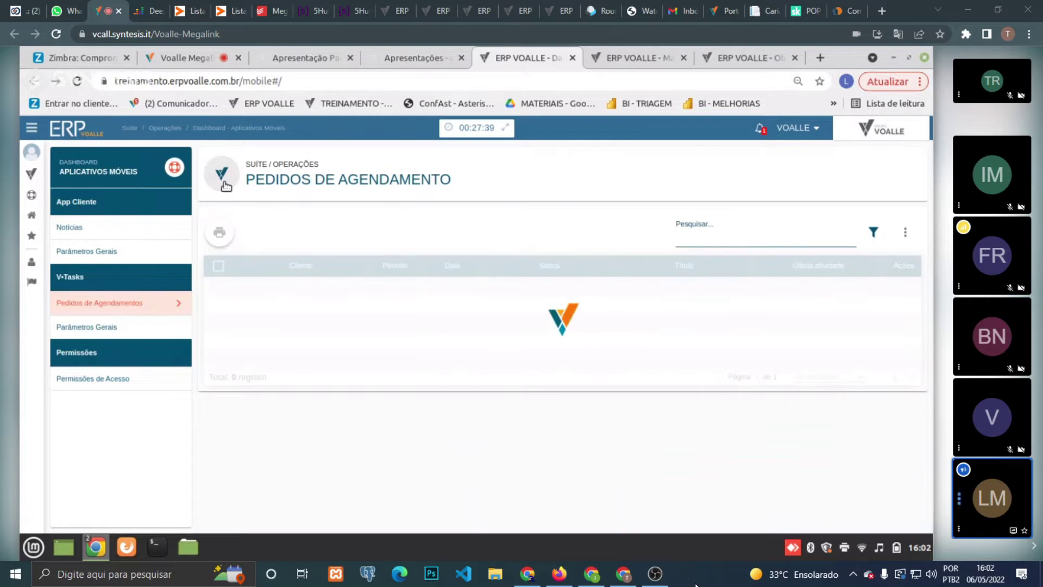
- In V-Tasks Parâmetros Gerais, enable 'Requer aceite do técnico' under Habilitar Funcionalidades
{"action": "left_click", "coordinate": [132, 325]}
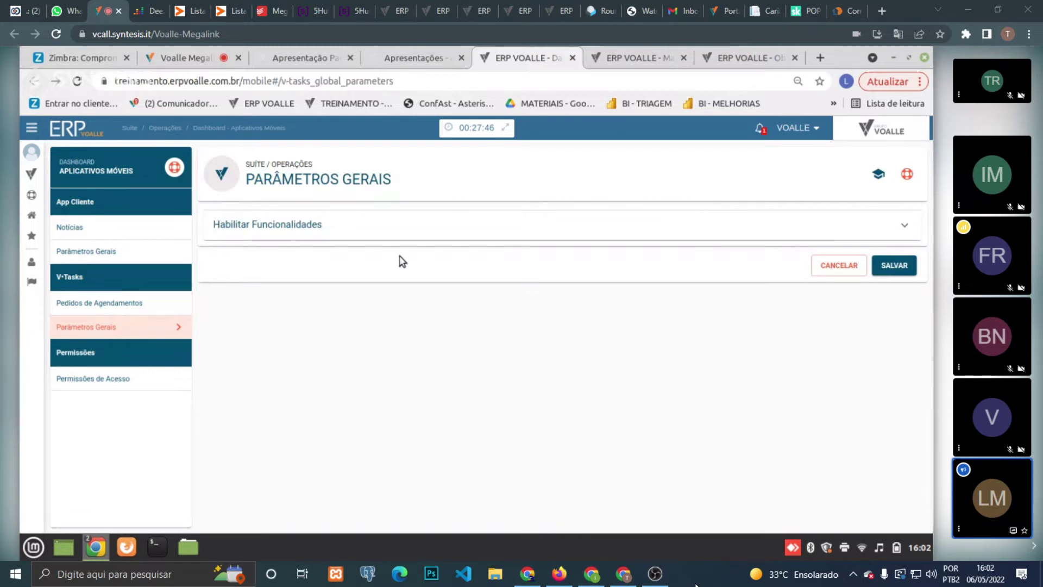
{"action": "left_click", "coordinate": [910, 228]}
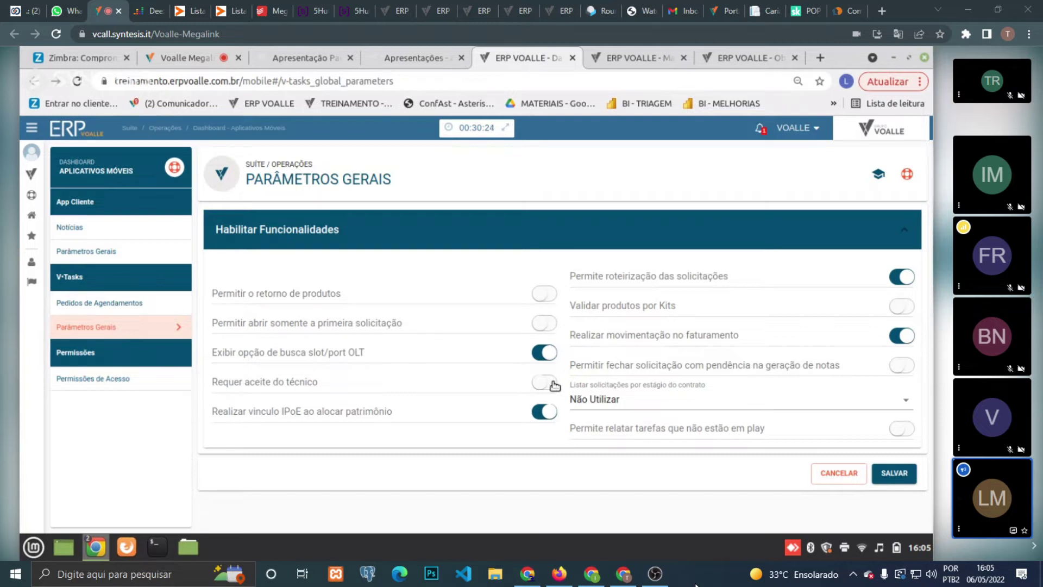
{"action": "left_click", "coordinate": [554, 385]}
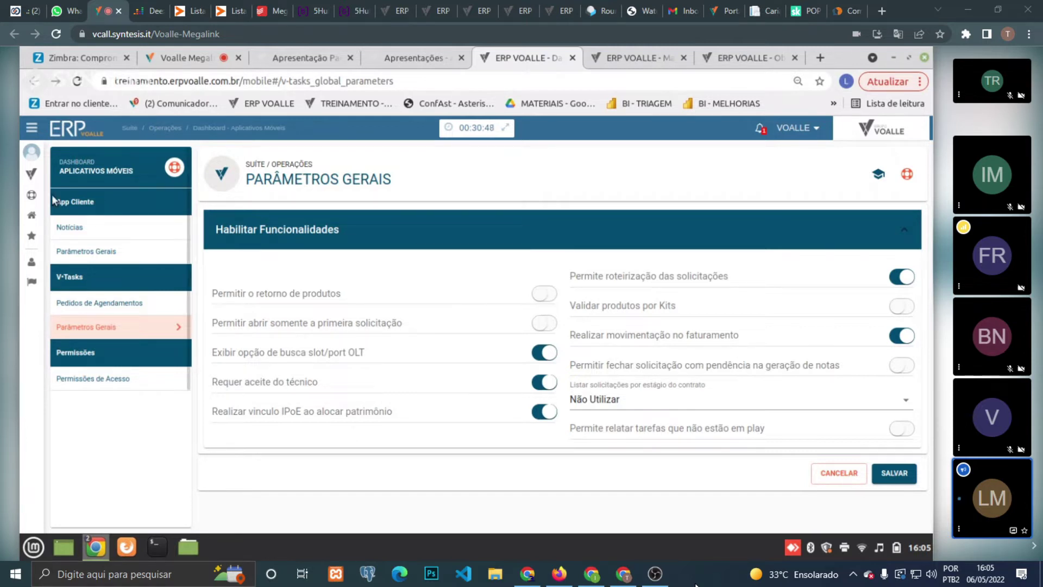
{"action": "left_click", "coordinate": [32, 173]}
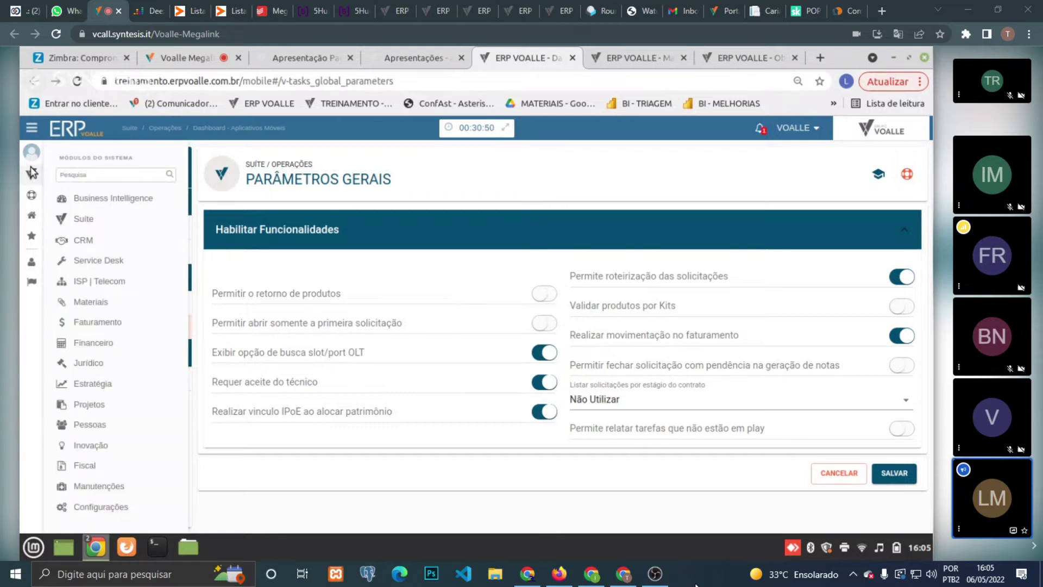
- Open request types, filter by 'fibra', view Fibra - Ativação (Instalação), then return to Power BI
{"action": "left_click", "coordinate": [76, 174]}
{"action": "left_click", "coordinate": [93, 177]}
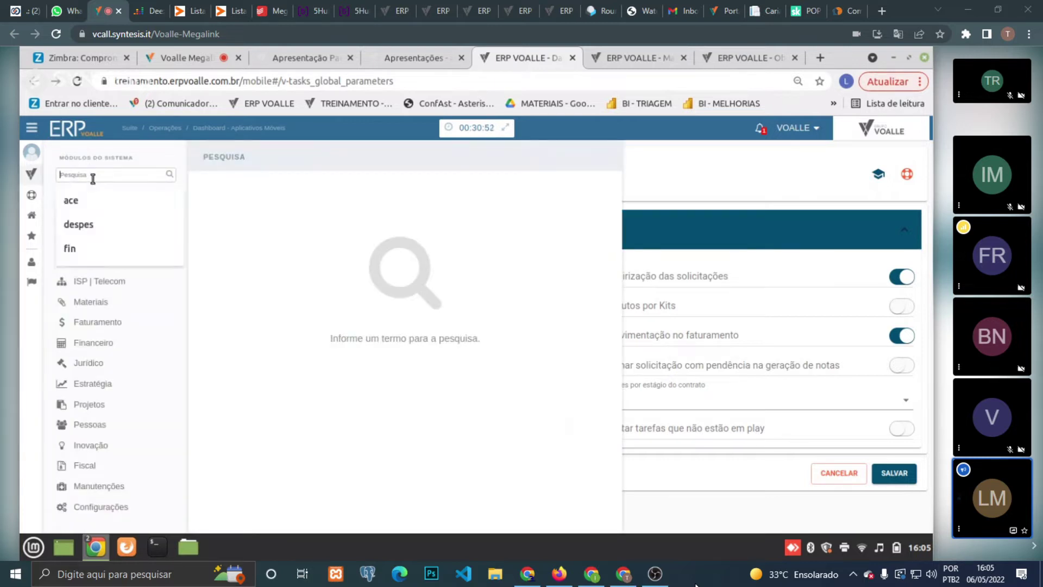
{"action": "type", "text": "c"}
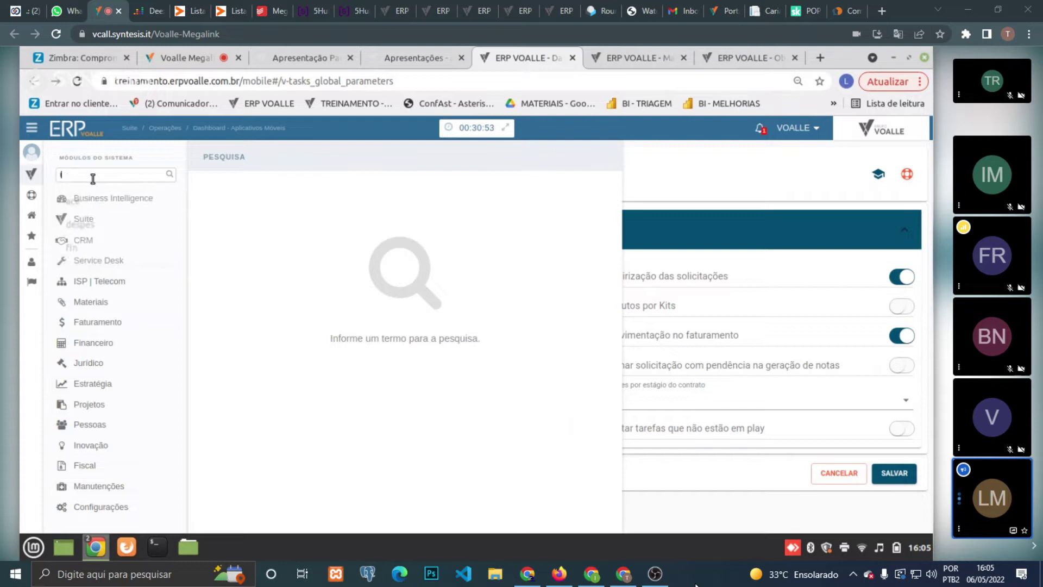
{"action": "type", "text": "ipo"}
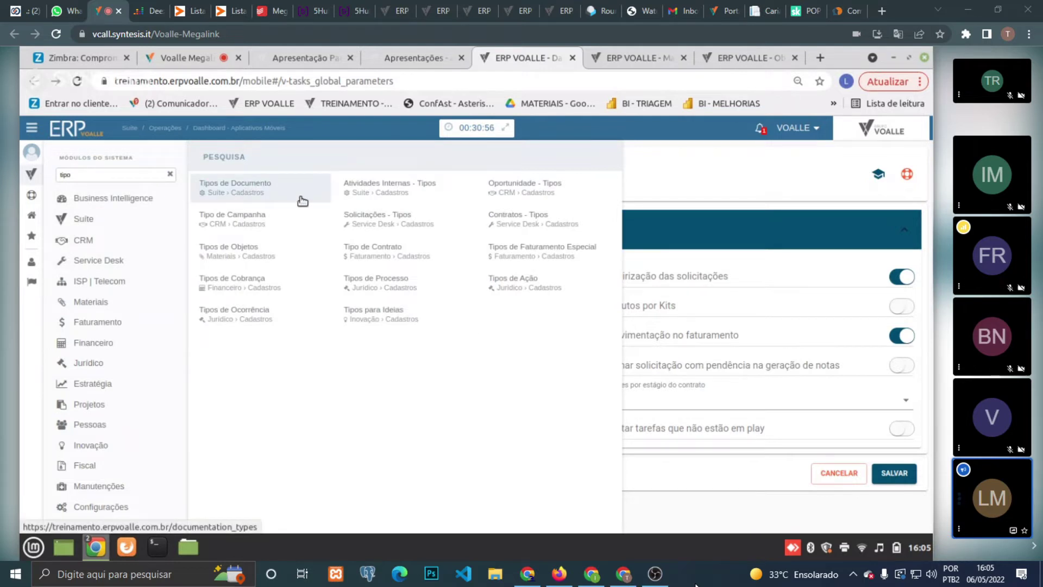
{"action": "left_click", "coordinate": [362, 212]}
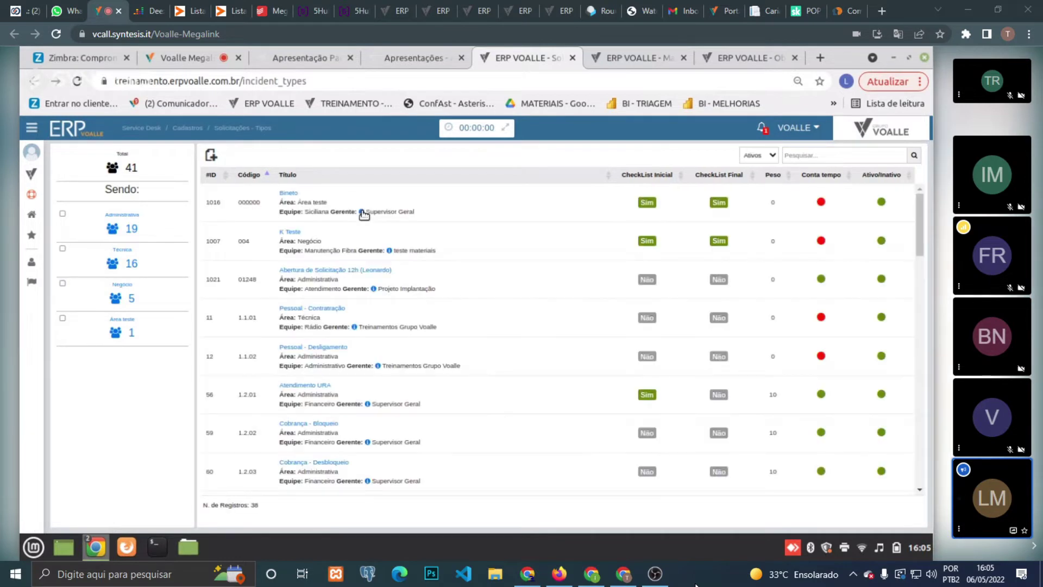
{"action": "left_click", "coordinate": [840, 156]}
{"action": "type", "text": "fibra"}
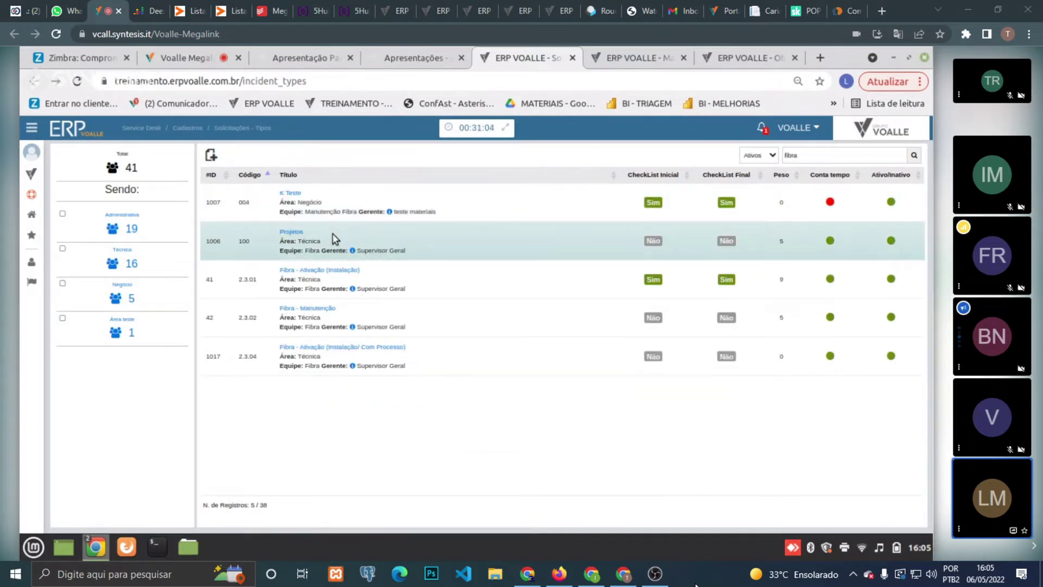
{"action": "left_click", "coordinate": [328, 271]}
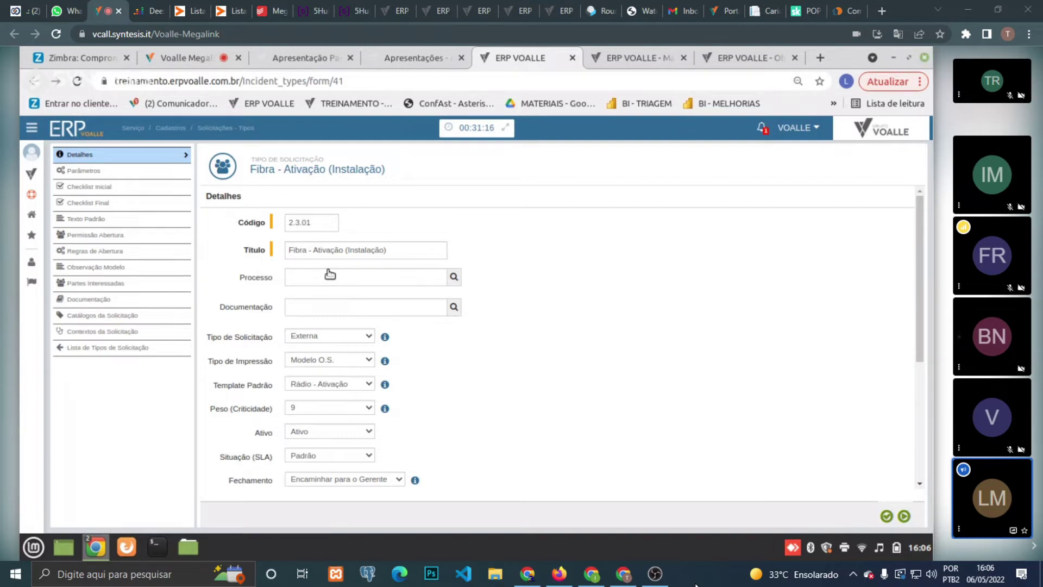
{"action": "left_click", "coordinate": [655, 48]}
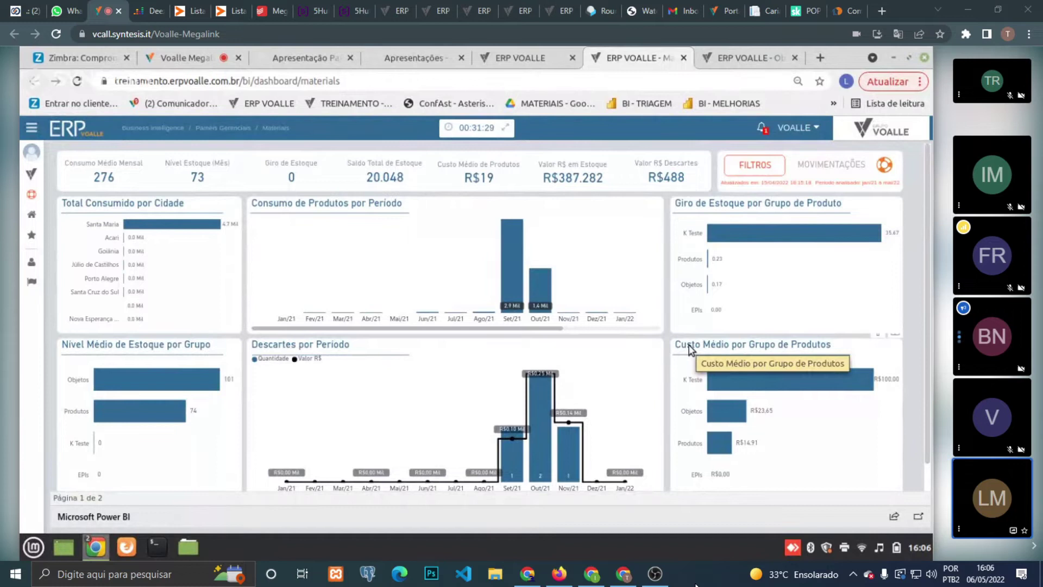
- Open Materiais - Visão Geral by searching the modules for 'mate'
{"action": "left_click", "coordinate": [739, 48]}
{"action": "left_click", "coordinate": [542, 50]}
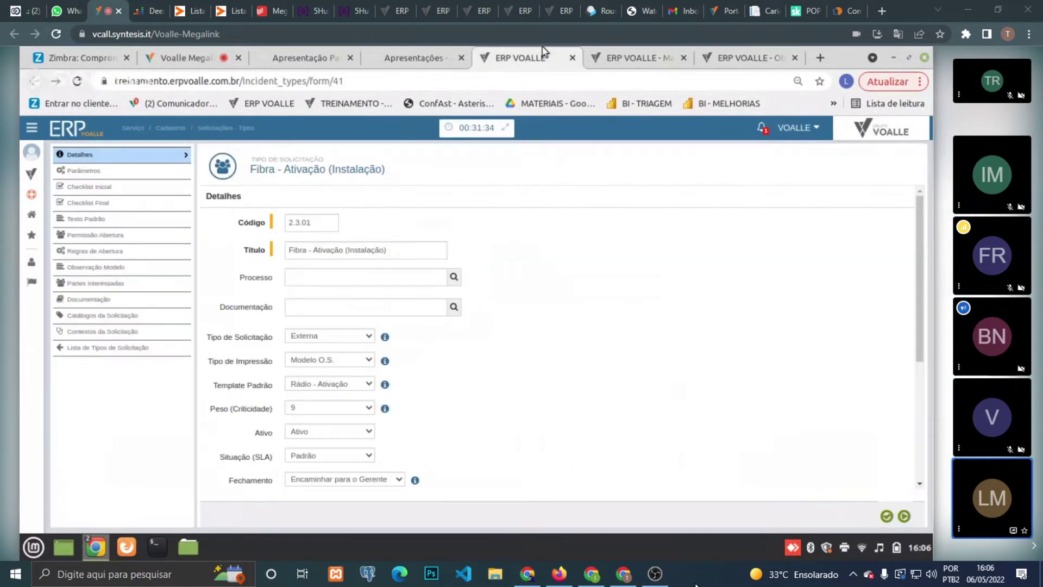
{"action": "left_click", "coordinate": [737, 49]}
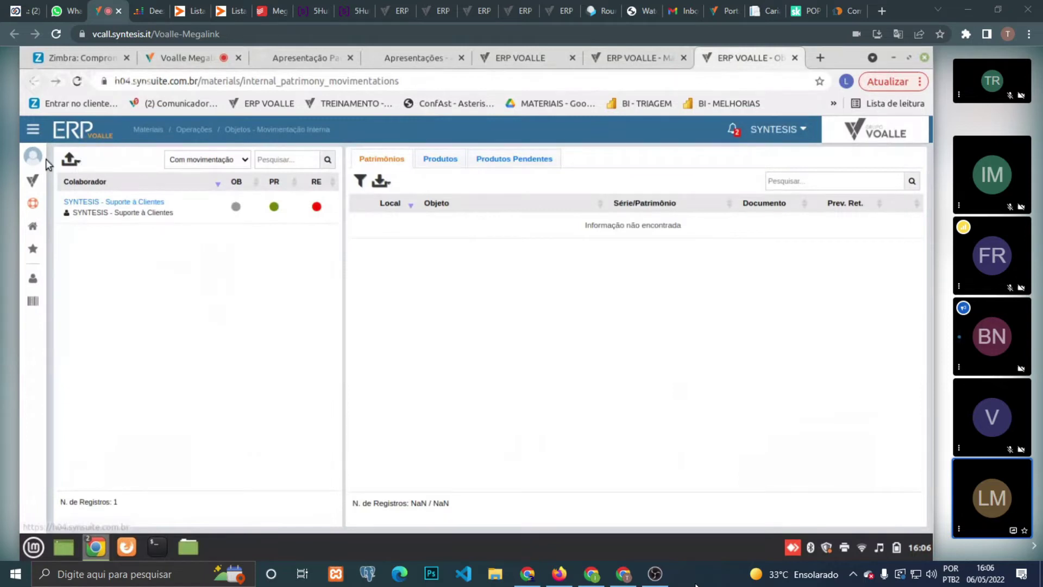
{"action": "left_click", "coordinate": [32, 180]}
{"action": "type", "text": "mate"}
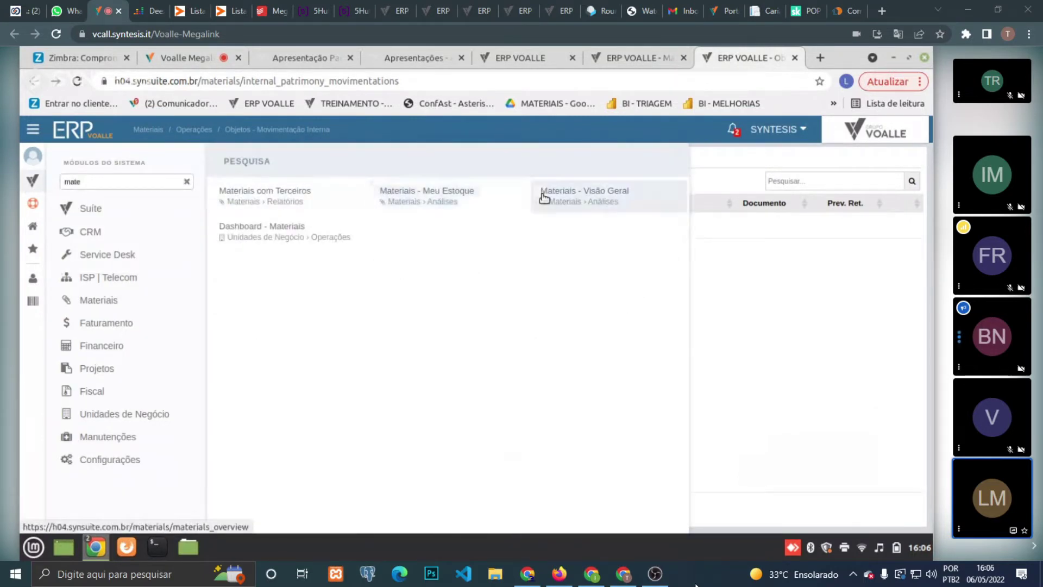
{"action": "left_click", "coordinate": [544, 197]}
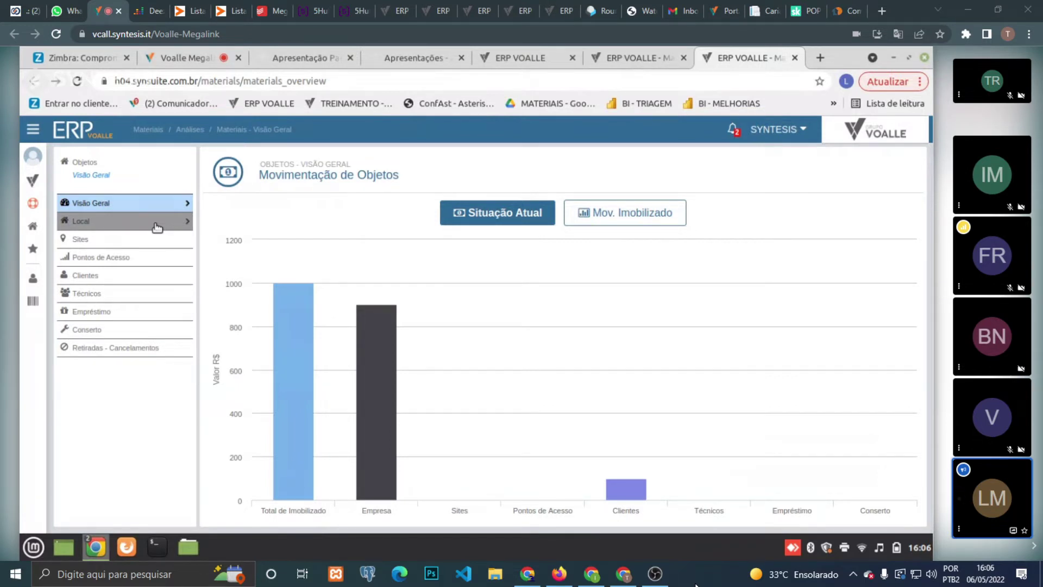
- Break objects down by Local and print the ten EMPRESA objects, totalling 900,00
{"action": "left_click", "coordinate": [157, 228]}
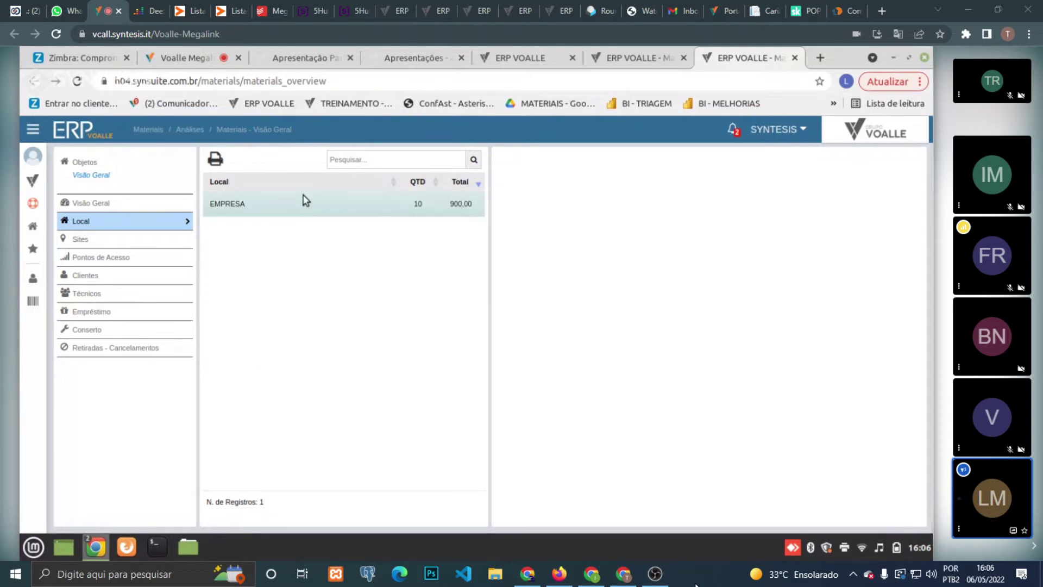
{"action": "left_click", "coordinate": [319, 206]}
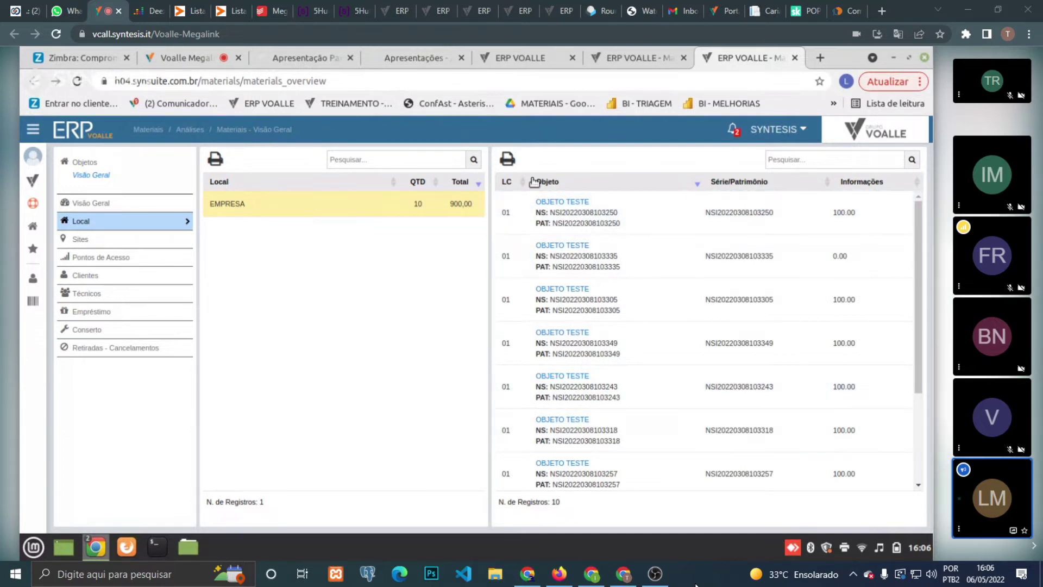
{"action": "left_click", "coordinate": [507, 160]}
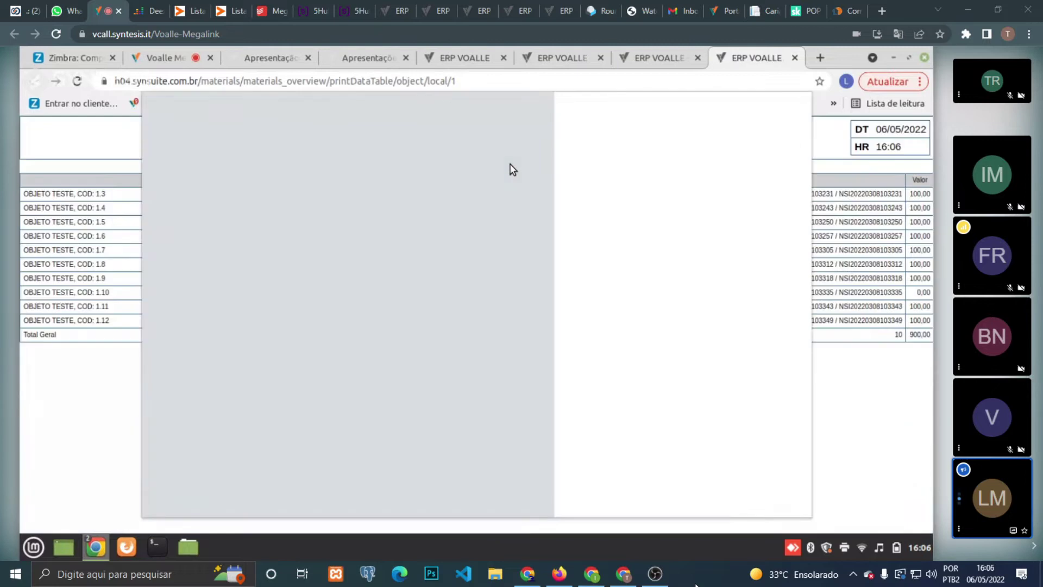
- Close the objects print preview and highlight the 900,00 Total Geral and object 1.10's serial and 0,00 value
{"action": "left_click", "coordinate": [723, 499]}
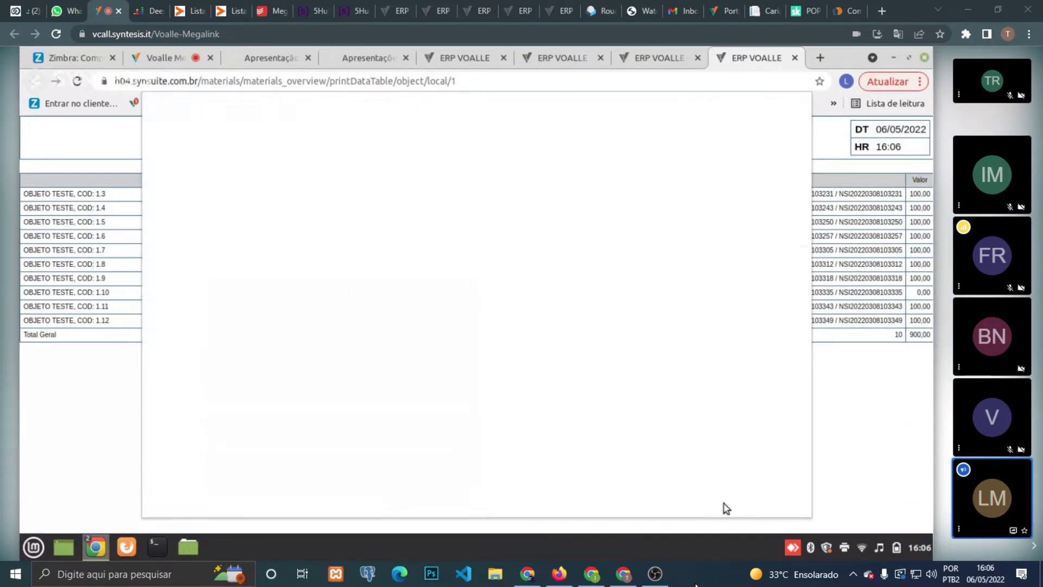
{"action": "double_click", "coordinate": [921, 335]}
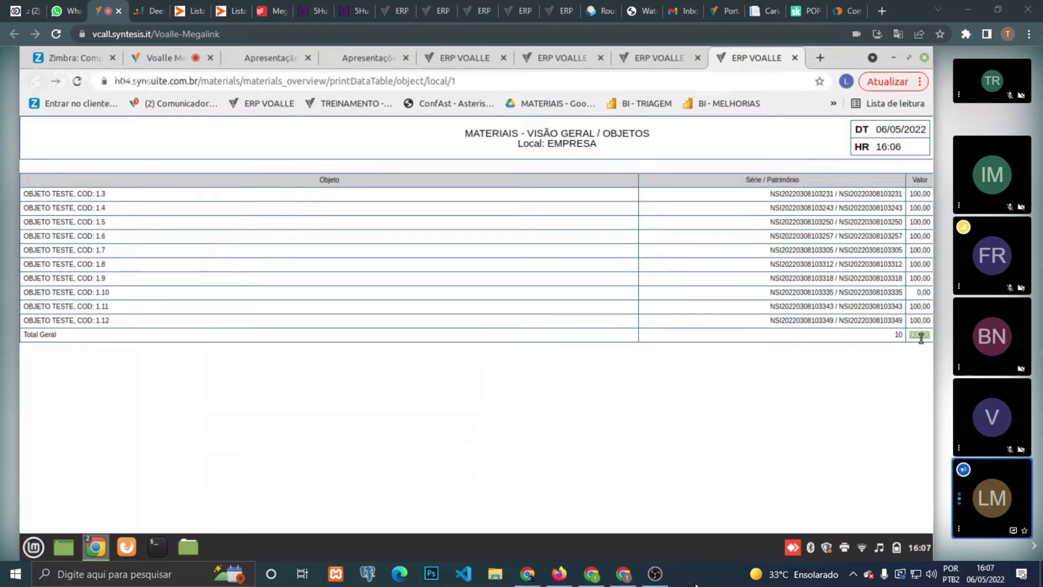
{"action": "left_click", "coordinate": [918, 294]}
{"action": "double_click", "coordinate": [795, 294]}
{"action": "triple_click", "coordinate": [794, 294]}
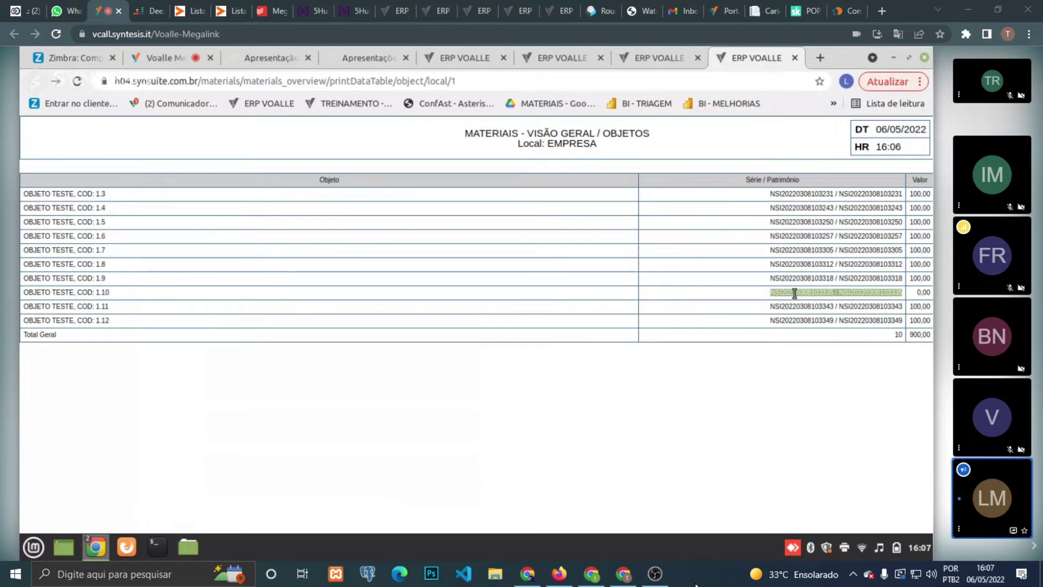
{"action": "left_click", "coordinate": [925, 294]}
{"action": "double_click", "coordinate": [925, 294]}
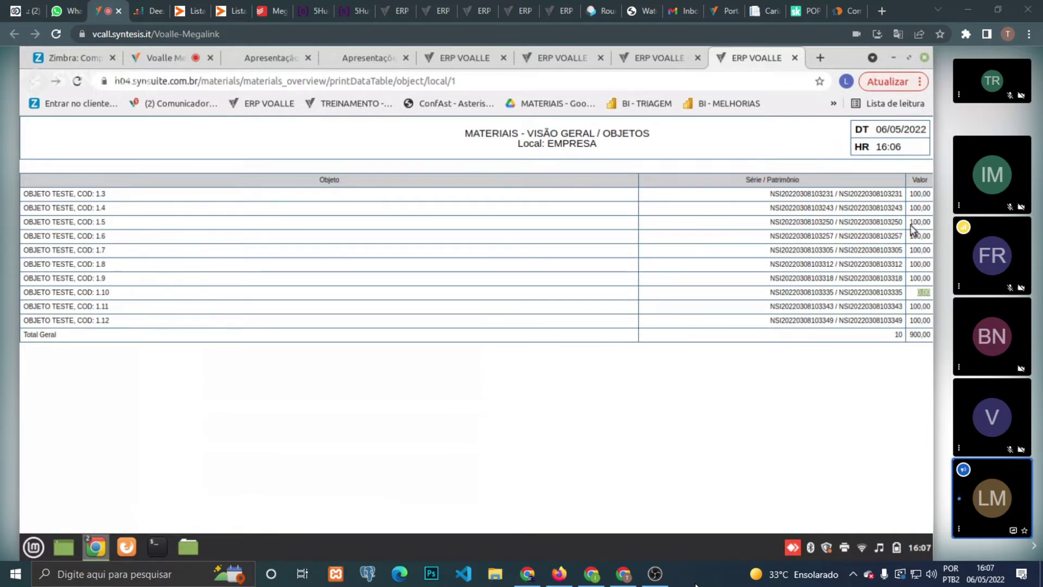
- Recheck object 1.10's 0,00 value and serial entry, then return to the Materiais overview
{"action": "left_click", "coordinate": [912, 311]}
{"action": "double_click", "coordinate": [923, 291]}
{"action": "triple_click", "coordinate": [864, 293]}
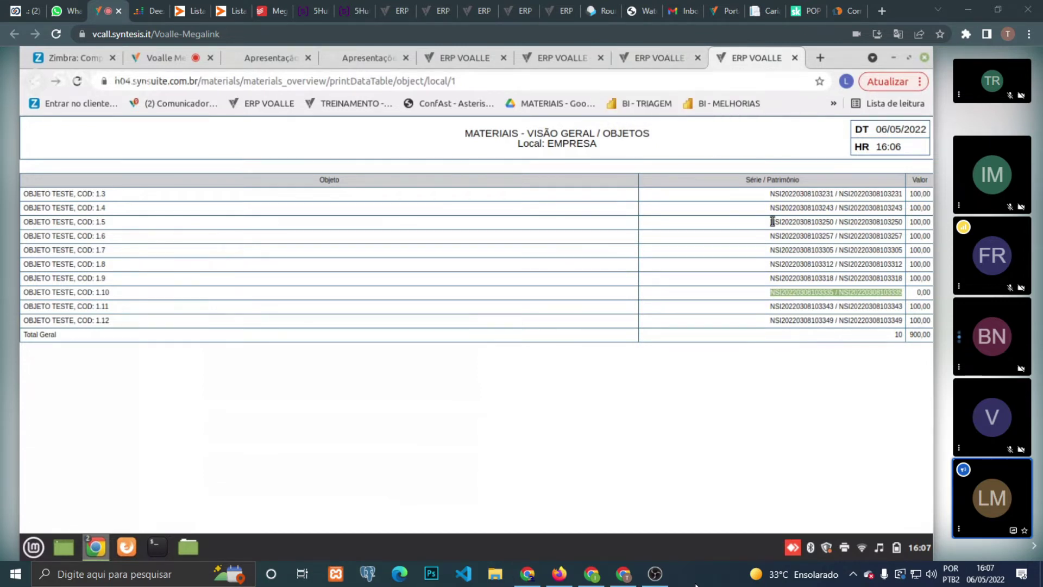
{"action": "left_click", "coordinate": [673, 53]}
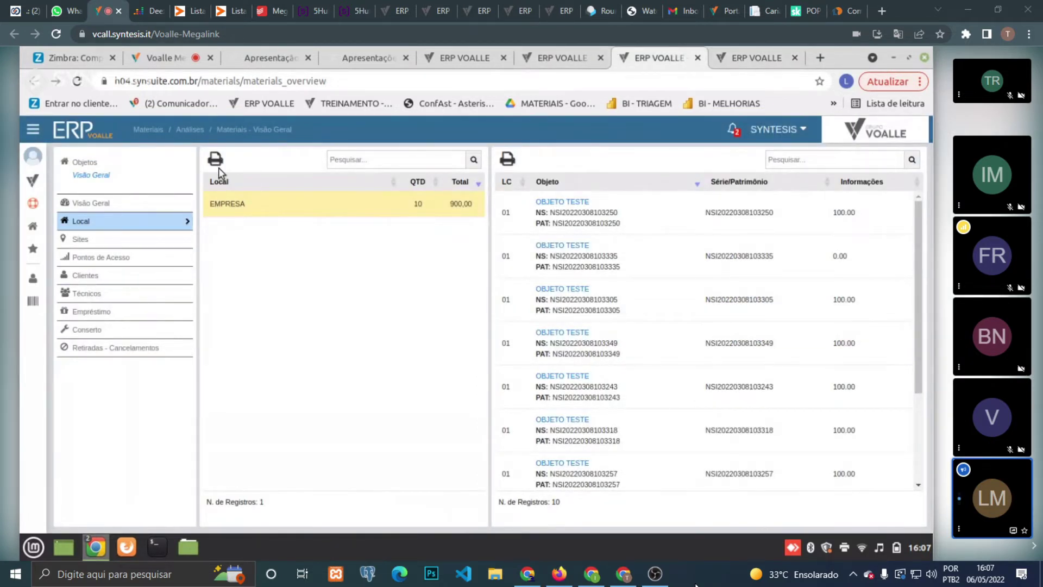
{"action": "left_click", "coordinate": [346, 212]}
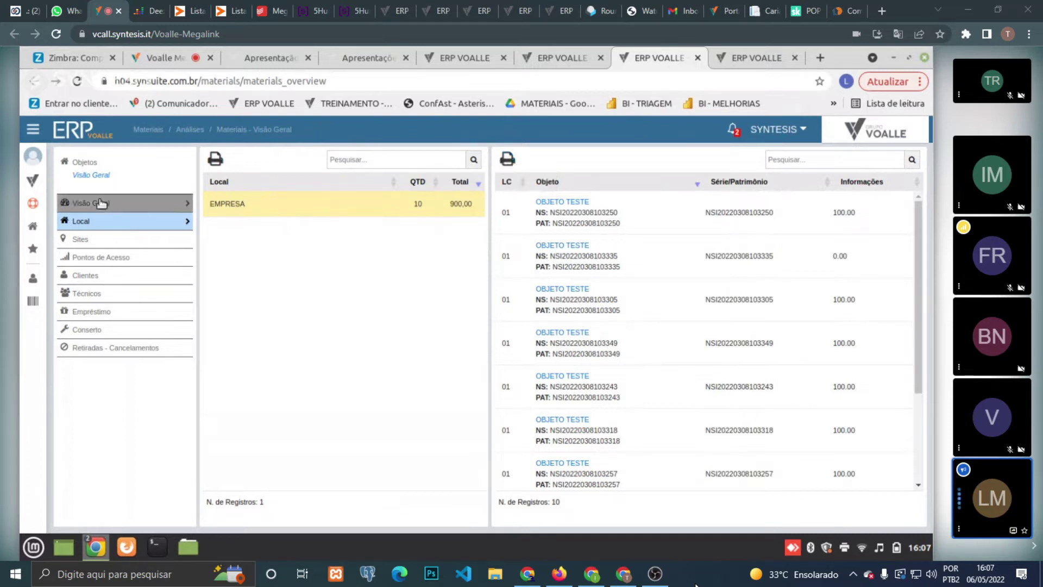
{"action": "left_click", "coordinate": [33, 181]}
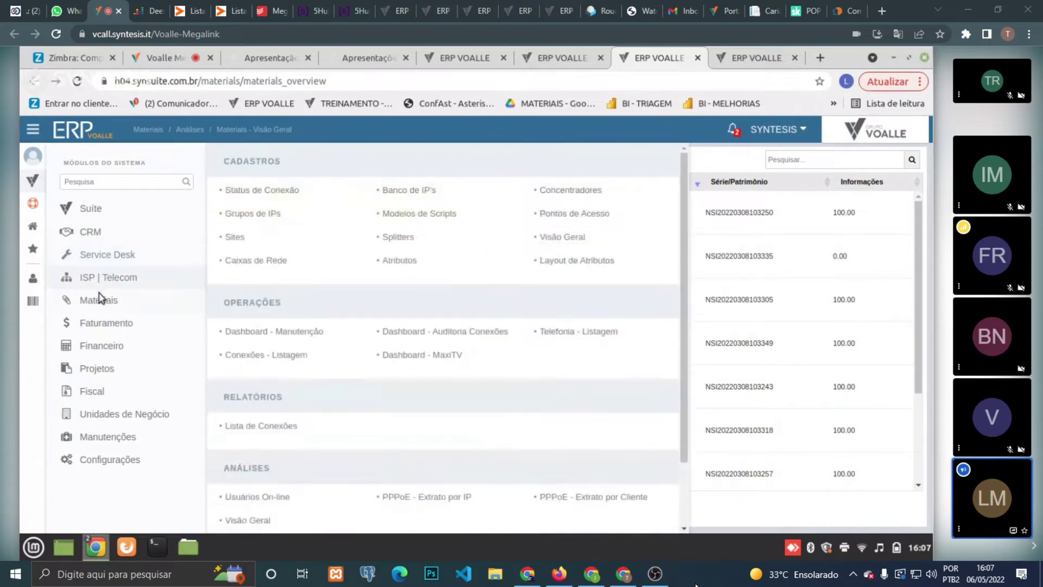
{"action": "mouse_move", "coordinate": [100, 298]}
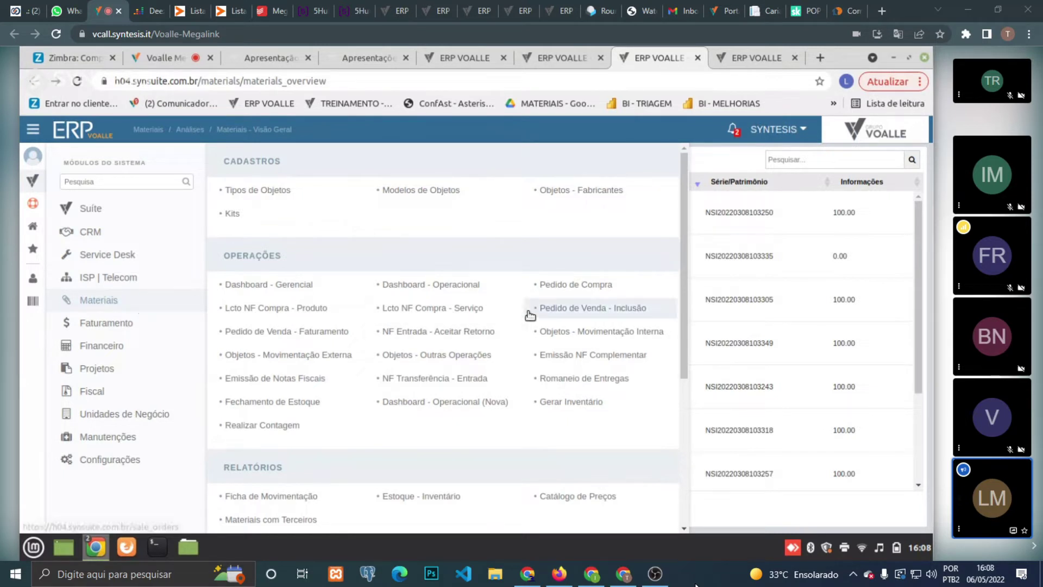
{"action": "left_click_drag", "start_coordinate": [682, 305], "coordinate": [676, 447]}
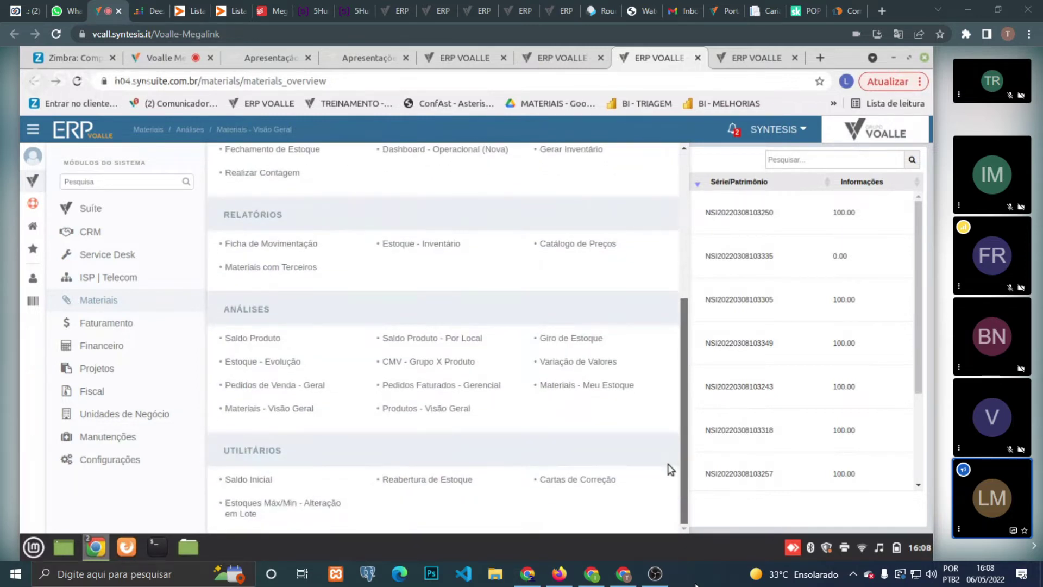
{"action": "scroll", "coordinate": [664, 447], "scroll_direction": "up", "scroll_amount": 1}
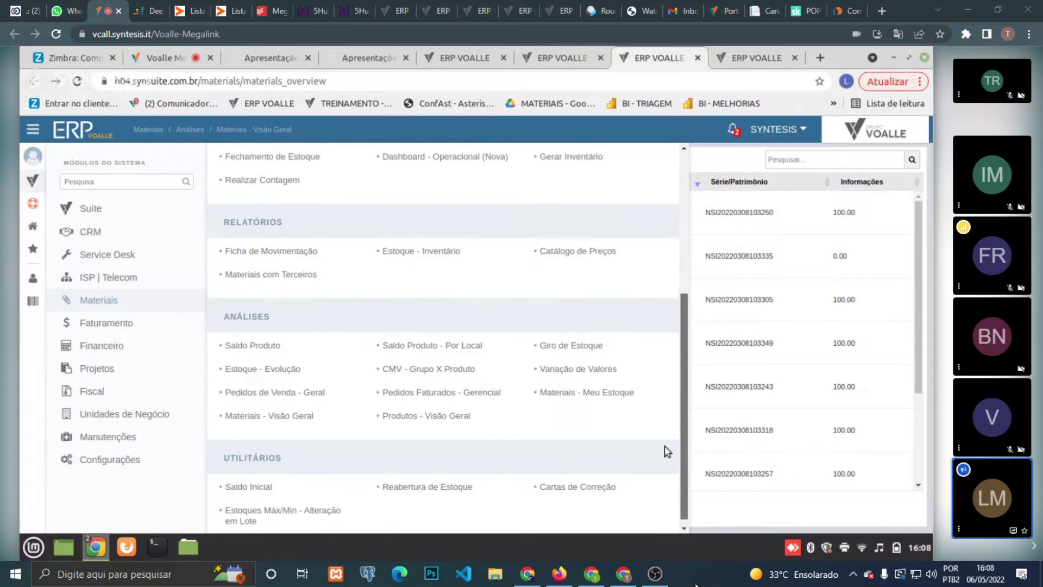
{"action": "left_click", "coordinate": [420, 255]}
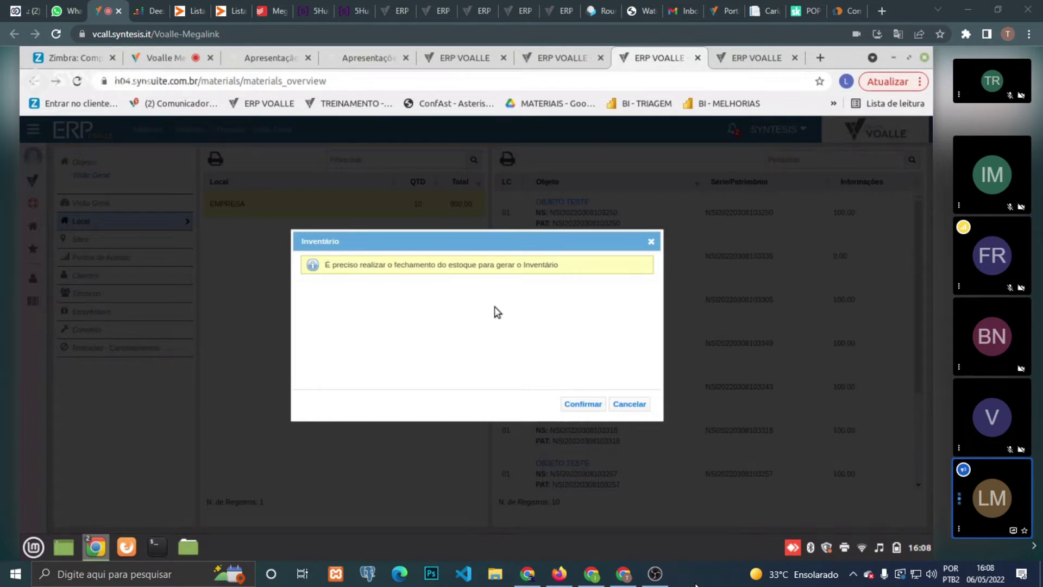
{"action": "left_click", "coordinate": [629, 403]}
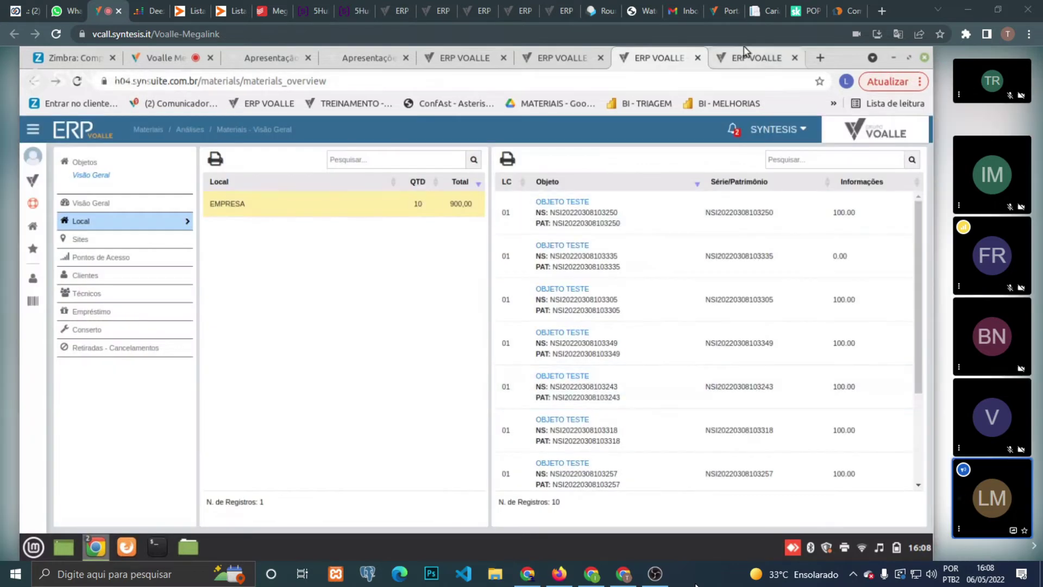
- In the BI dashboard, open the Materiais module's Estoque - Inventário report settings
{"action": "left_click", "coordinate": [746, 50]}
{"action": "left_click", "coordinate": [638, 47]}
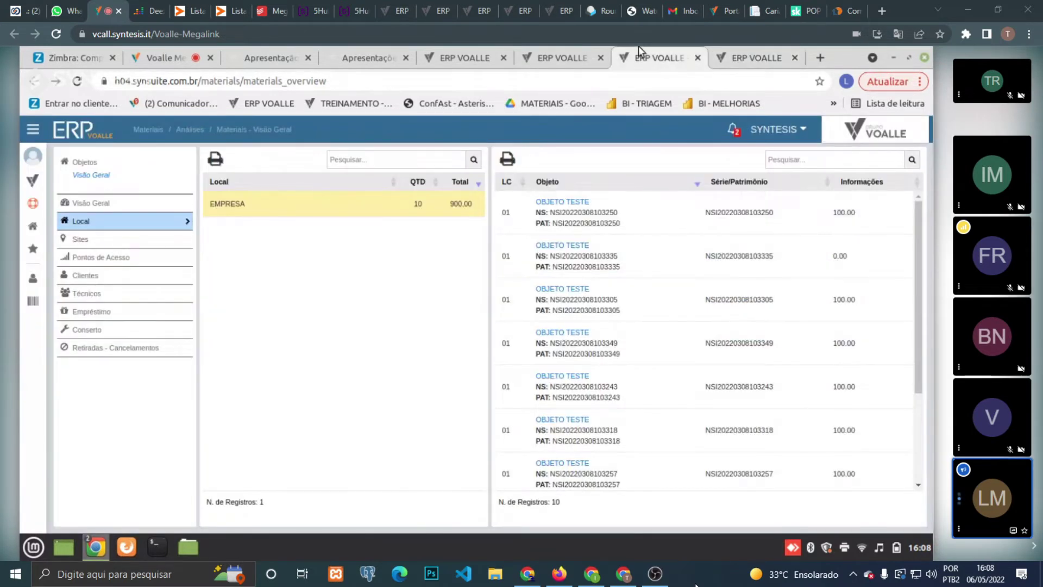
{"action": "left_click", "coordinate": [587, 51]}
{"action": "left_click", "coordinate": [31, 174]}
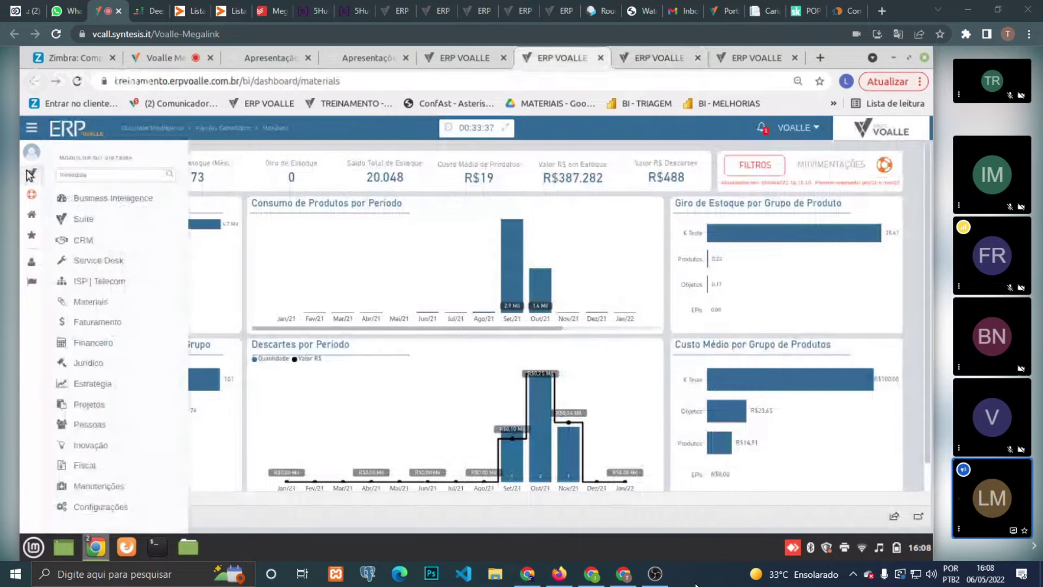
{"action": "left_click", "coordinate": [96, 300]}
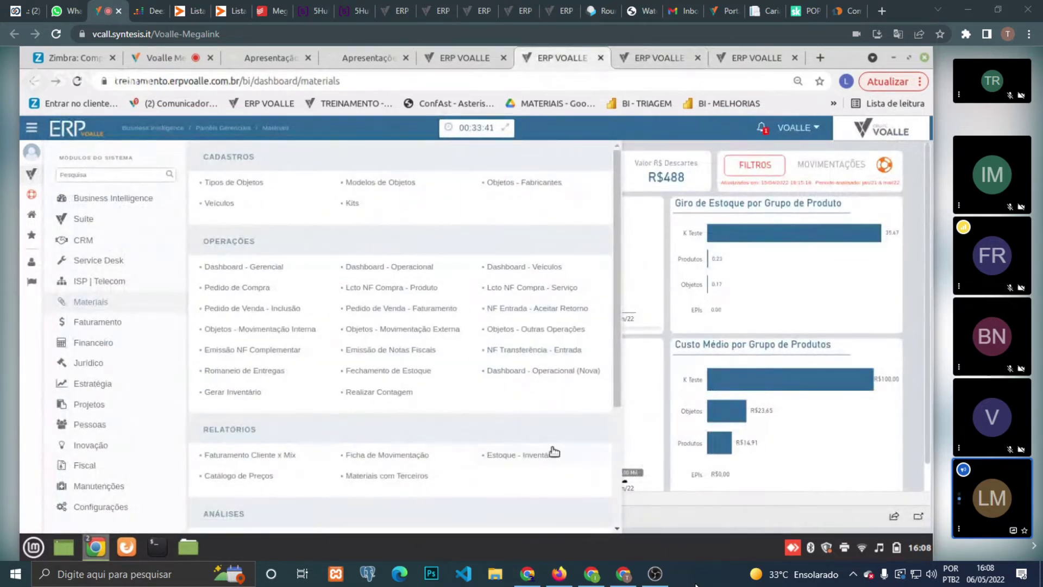
{"action": "left_click", "coordinate": [520, 460]}
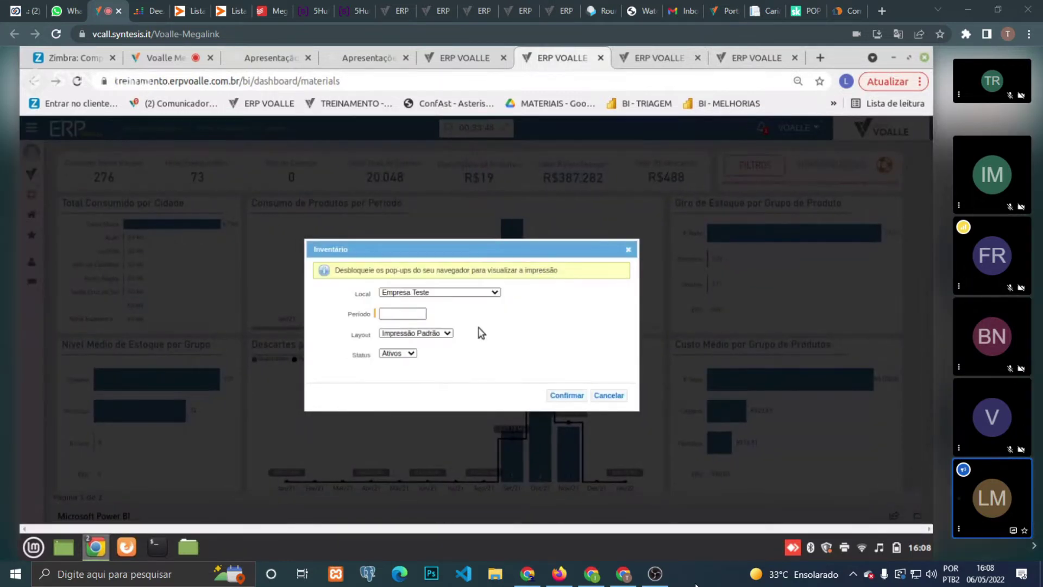
- Generate the inventory report for Empresa Teste, period 06/05/2022, with status Ativos
{"action": "left_click", "coordinate": [465, 293]}
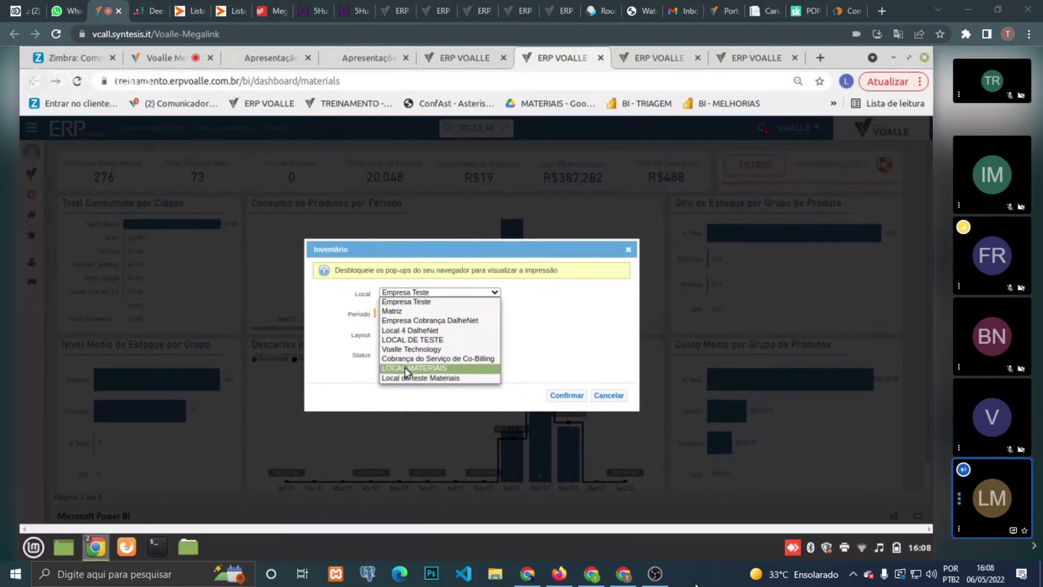
{"action": "left_click", "coordinate": [401, 304]}
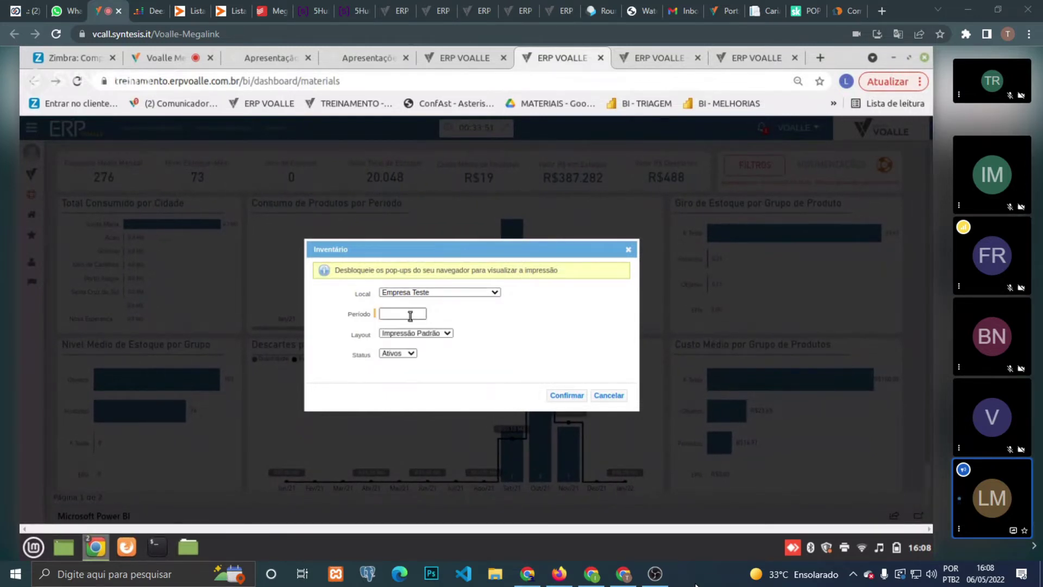
{"action": "left_click", "coordinate": [410, 315]}
{"action": "left_click", "coordinate": [549, 397]}
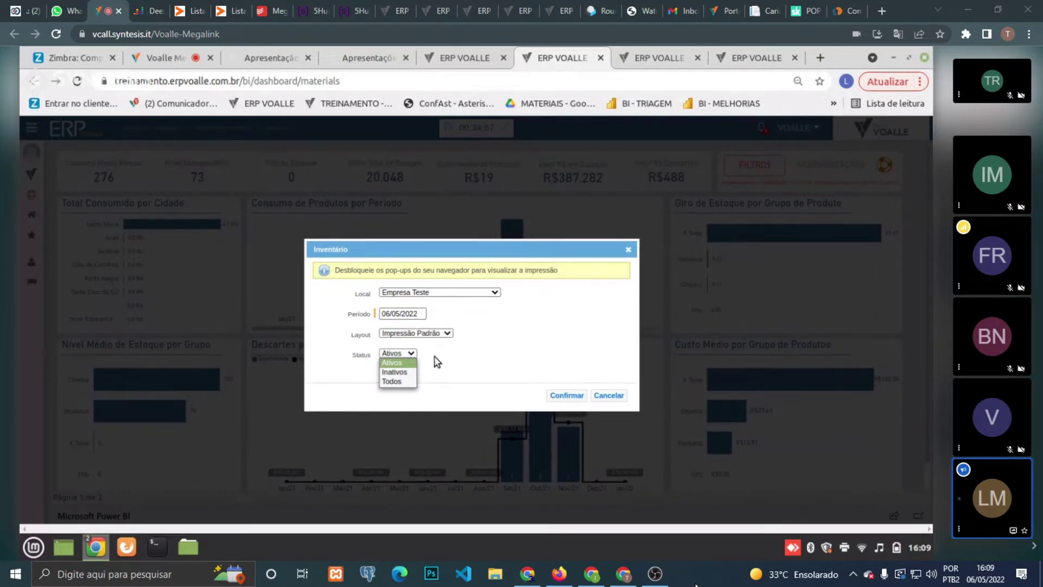
{"action": "left_click", "coordinate": [400, 357]}
{"action": "left_click", "coordinate": [563, 397]}
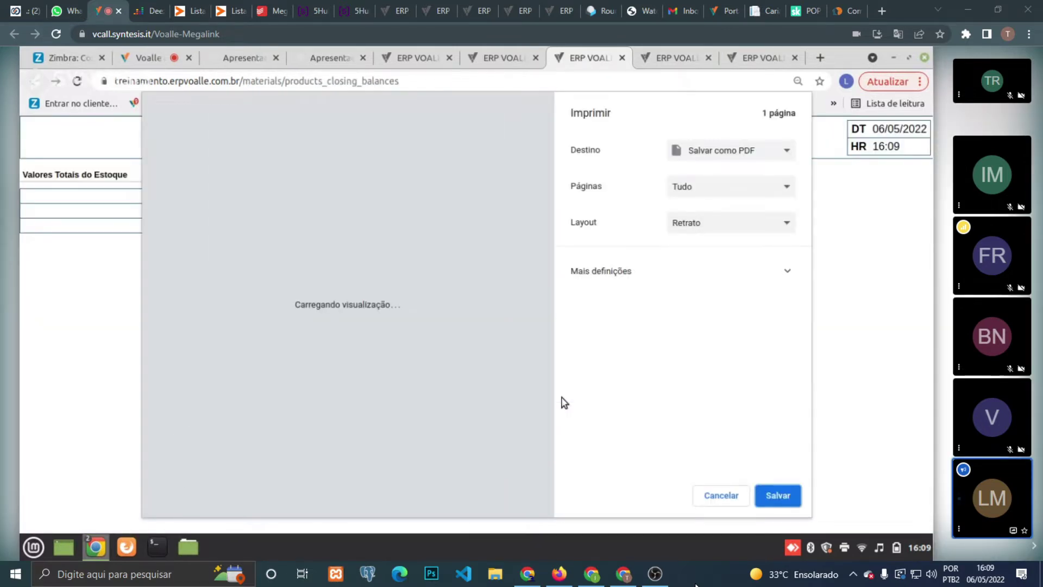
- Dismiss the print dialog and review the Inventário de Produtos report's Produtos Ativos and 0,00 Total do Estoque
{"action": "left_click", "coordinate": [735, 495]}
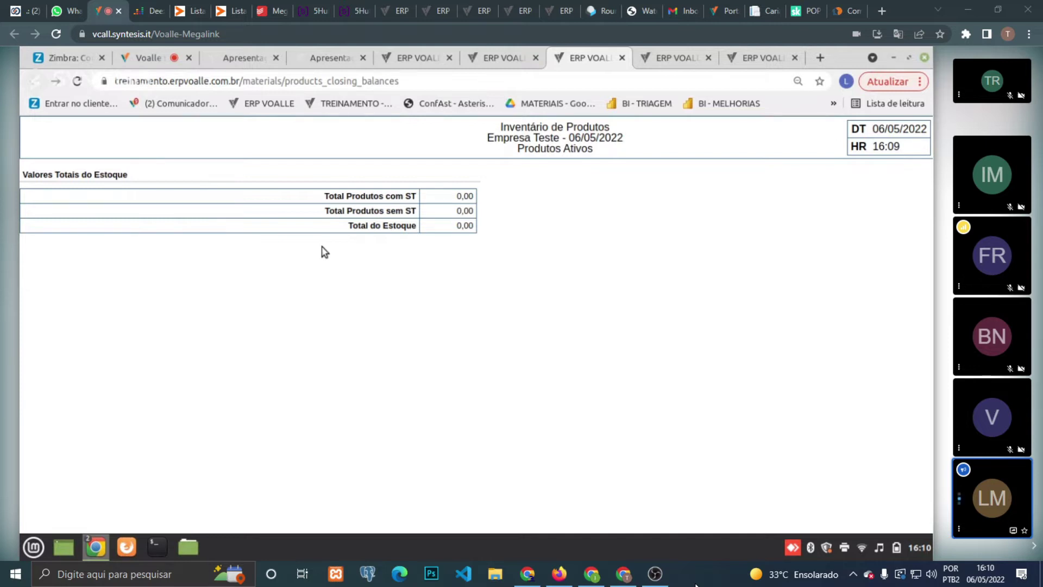
{"action": "triple_click", "coordinate": [397, 228]}
{"action": "triple_click", "coordinate": [549, 151]}
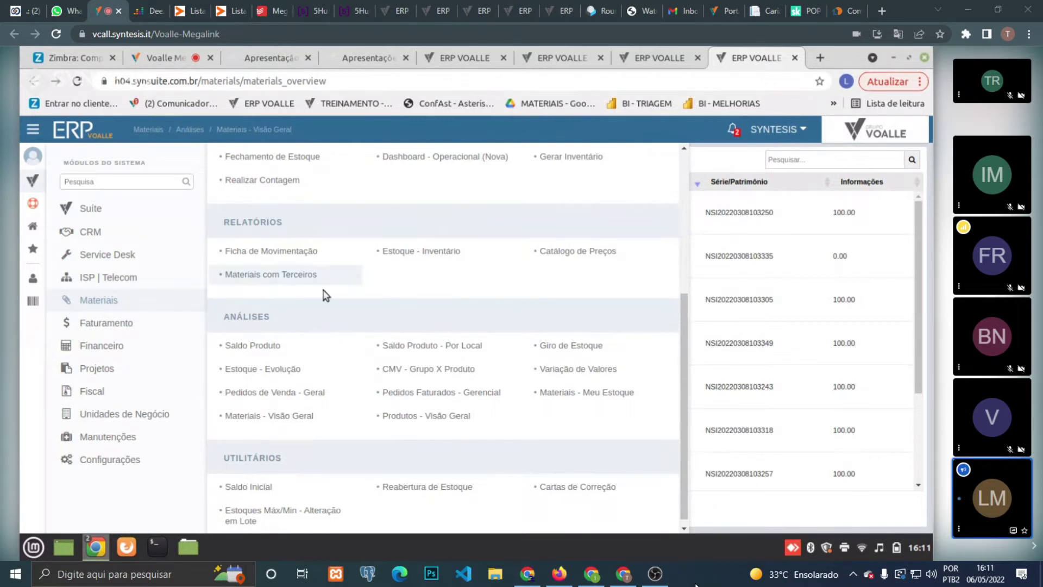
{"action": "left_click_drag", "start_coordinate": [682, 337], "coordinate": [682, 179]}
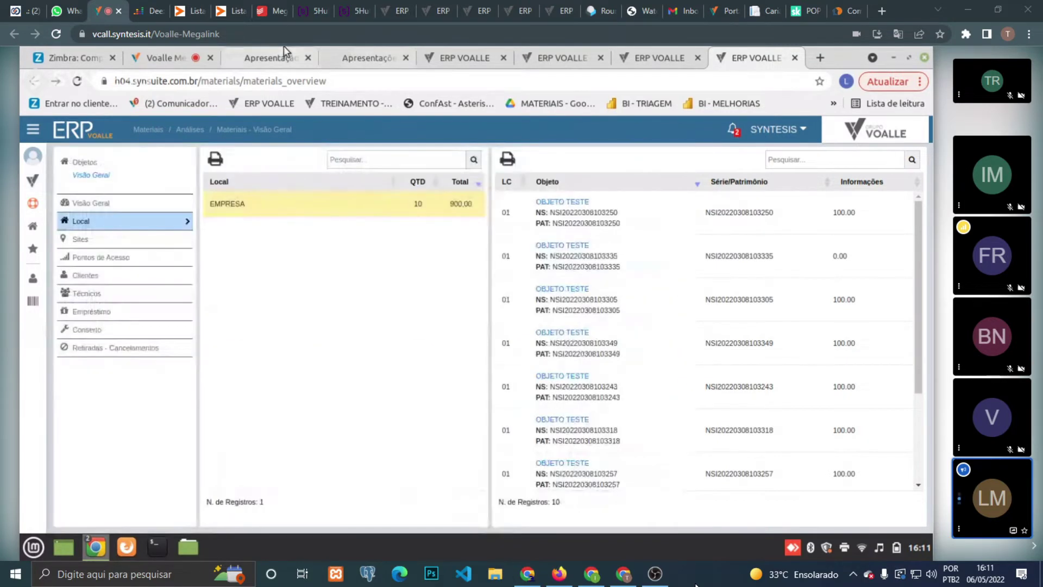
- Show slide 6, Movimentações de Estoque, in the Collabora training presentation, selecting then deselecting its text
{"action": "left_click", "coordinate": [284, 49]}
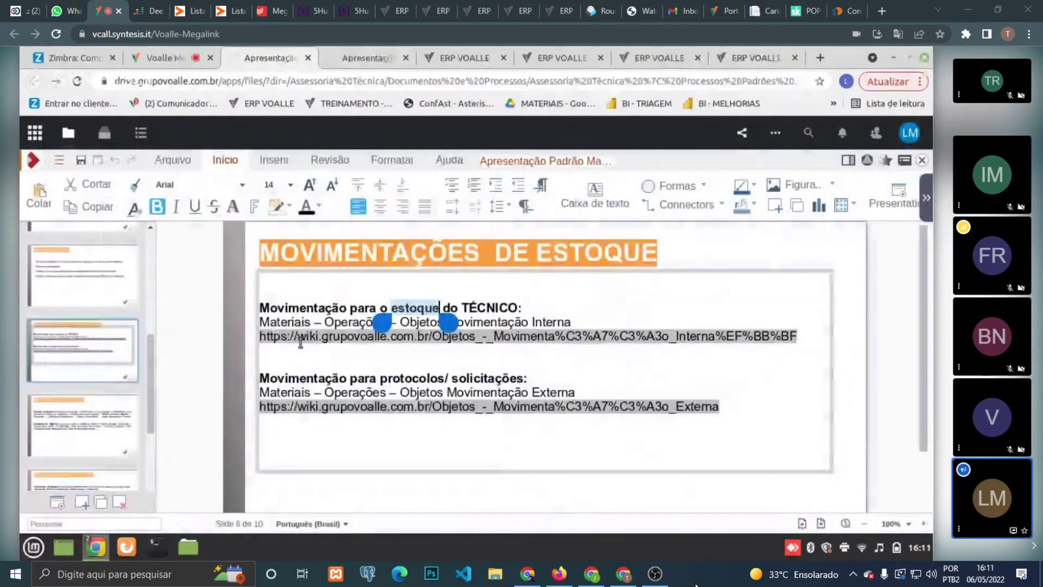
{"action": "key", "text": "ctrl+a"}
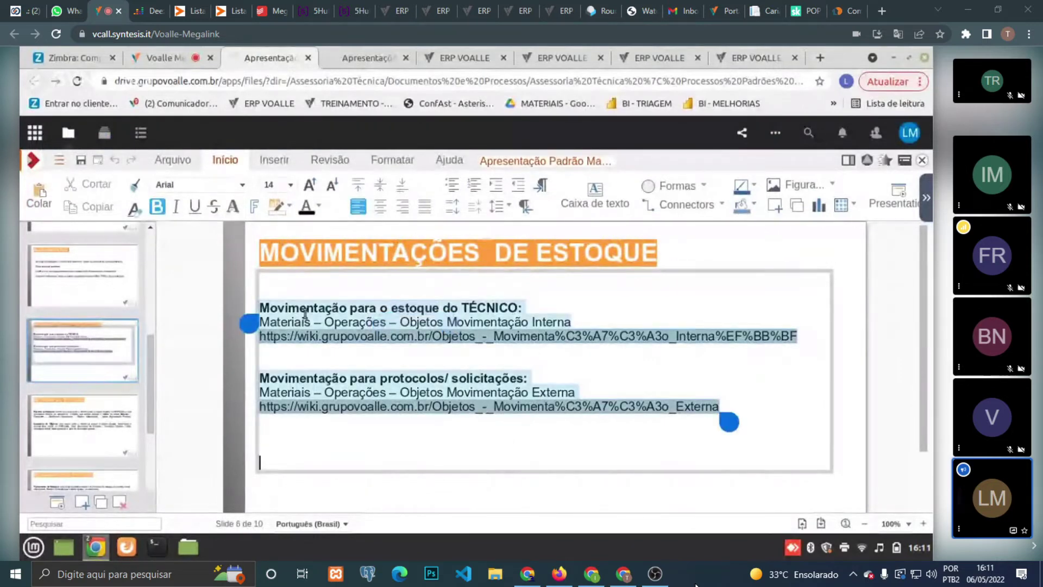
{"action": "left_click", "coordinate": [424, 314]}
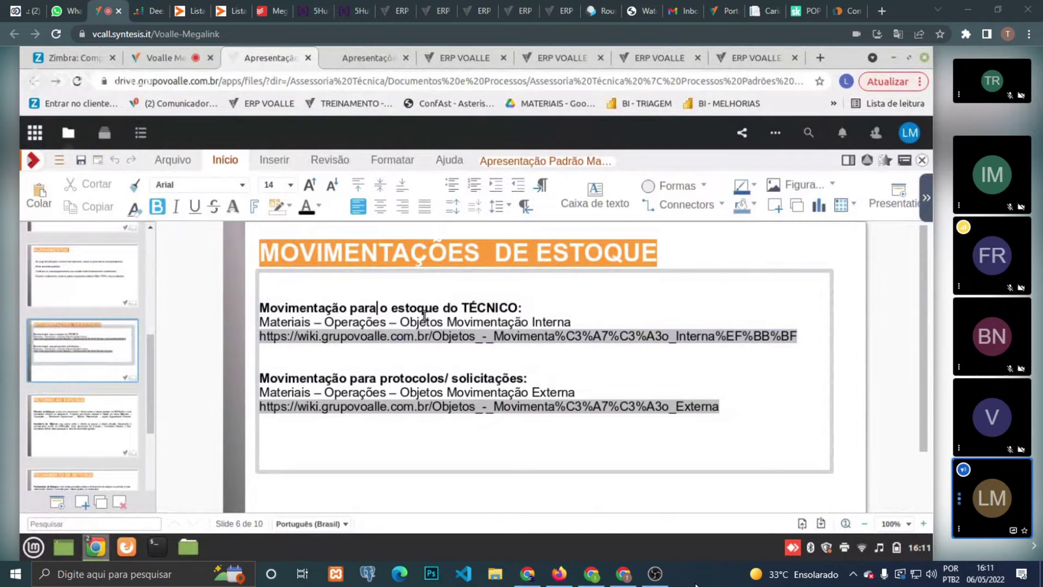
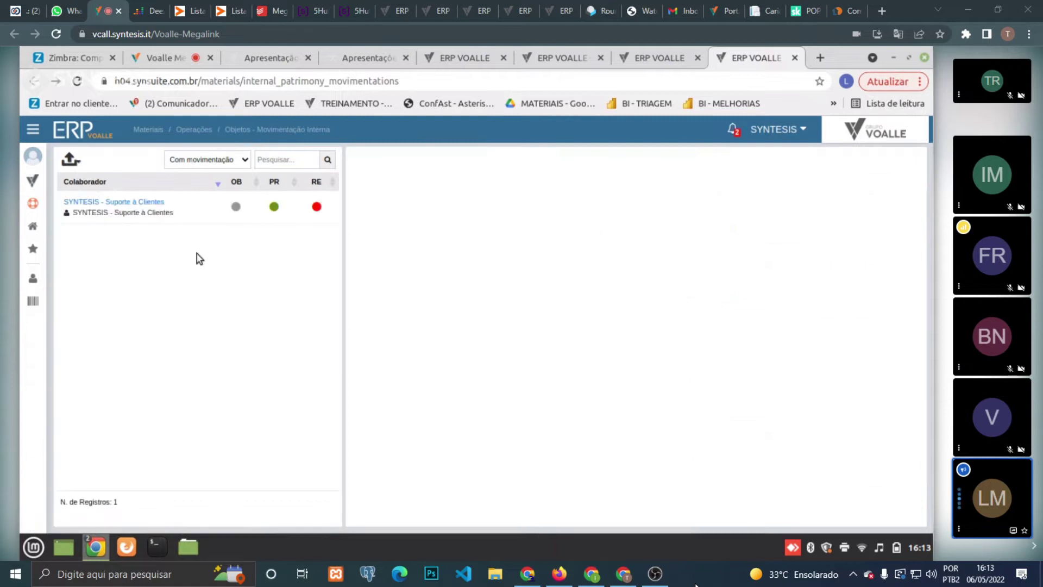
- Show the SYNTESIS collaborator's empty assets and review movement actions like Retornar para estoque
{"action": "left_click", "coordinate": [184, 220]}
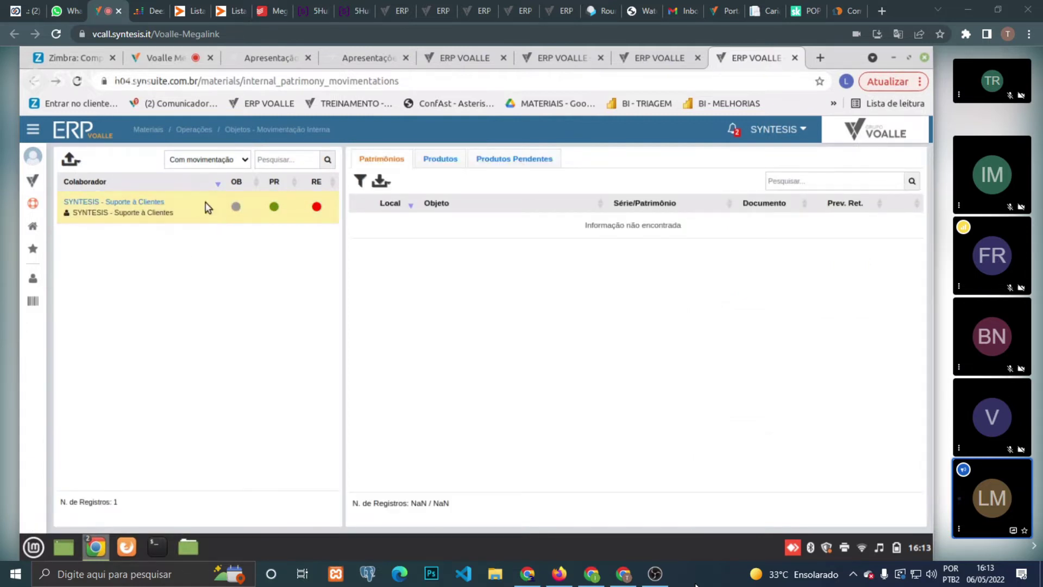
{"action": "left_click", "coordinate": [388, 188]}
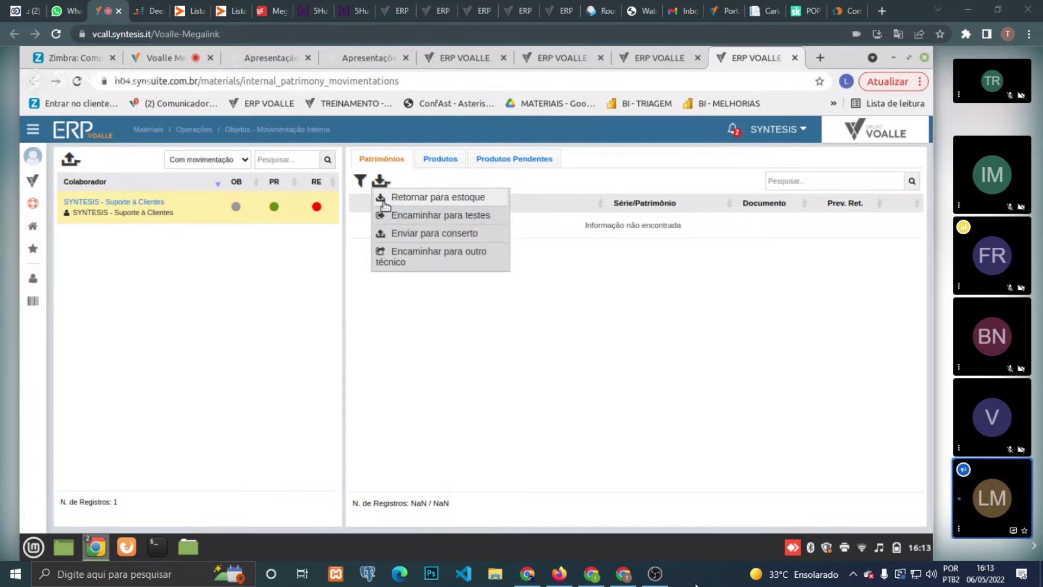
{"action": "left_click", "coordinate": [217, 234]}
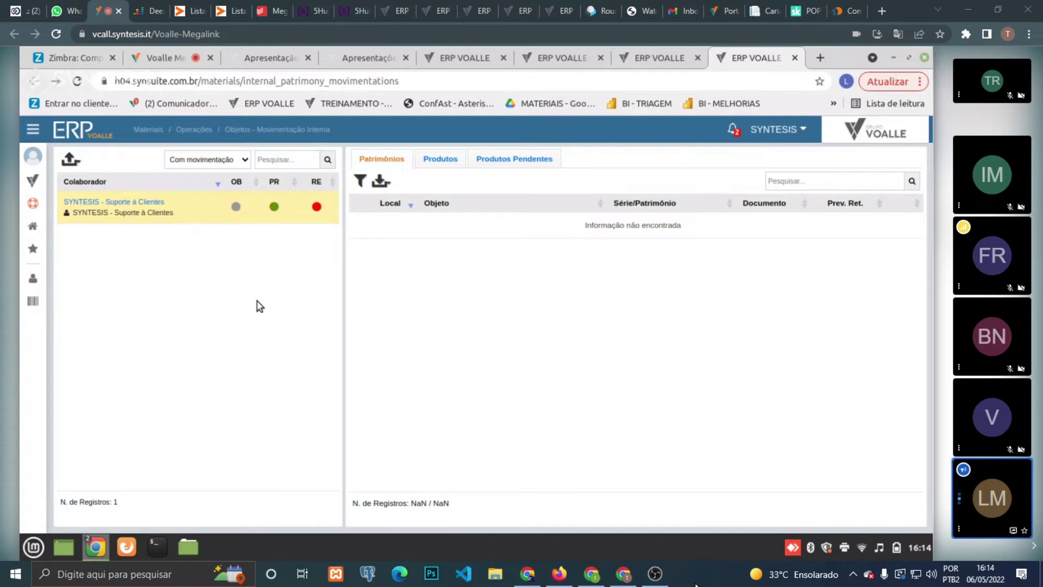
- Refresh the SYNTESIS asset list, recheck the movement actions, and bring up the system modules list
{"action": "left_click", "coordinate": [211, 211]}
{"action": "left_click", "coordinate": [387, 188]}
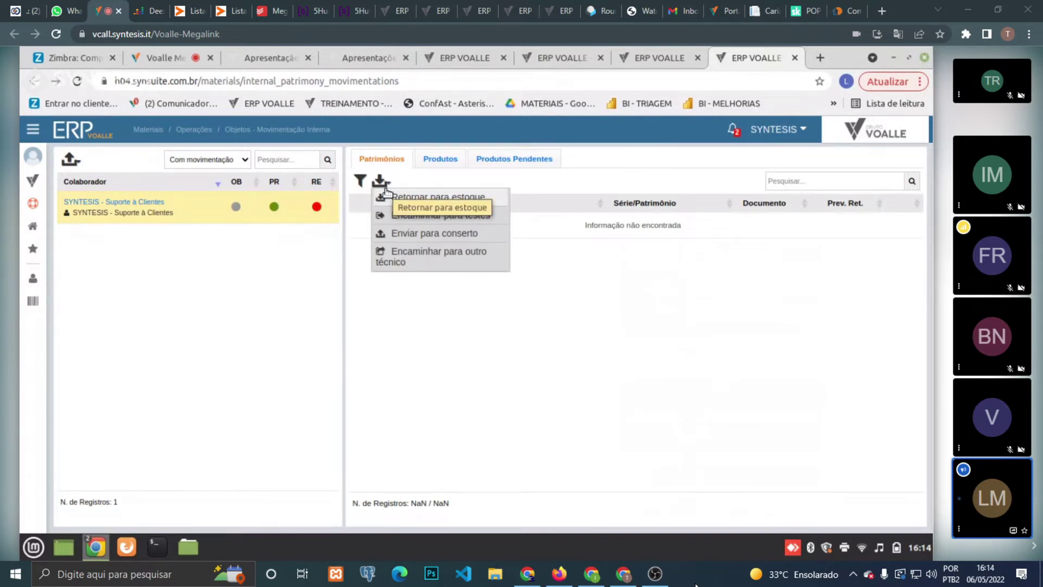
{"action": "left_click", "coordinate": [34, 181]}
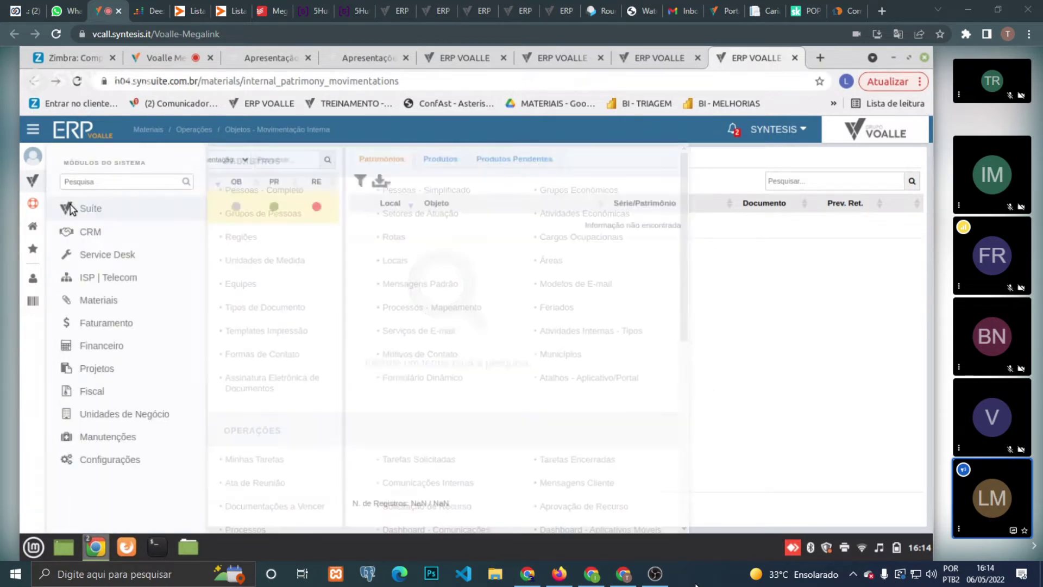
- Visit Suite > Pessoas - Completo, then go to Materiais > Objetos - Movimentação Interna
{"action": "mouse_move", "coordinate": [73, 208]}
{"action": "left_click", "coordinate": [251, 189]}
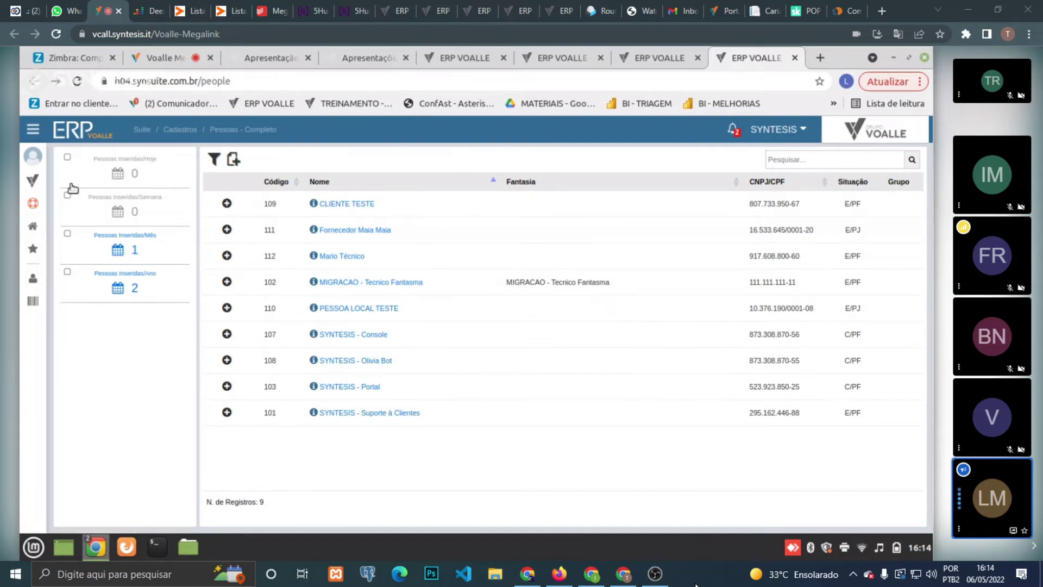
{"action": "left_click", "coordinate": [42, 183]}
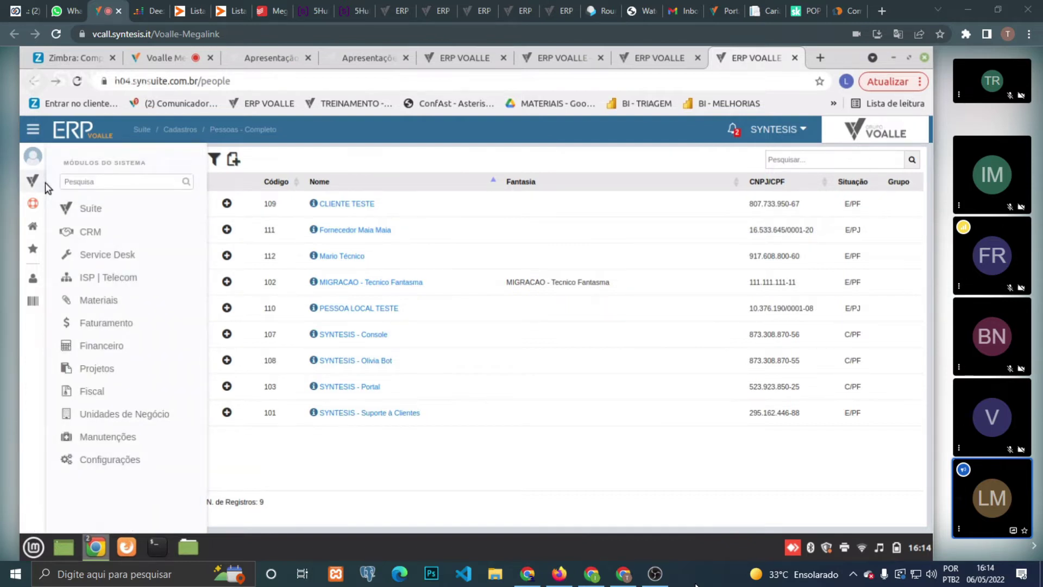
{"action": "left_click", "coordinate": [35, 181]}
{"action": "left_click", "coordinate": [36, 181]}
{"action": "mouse_move", "coordinate": [149, 293]}
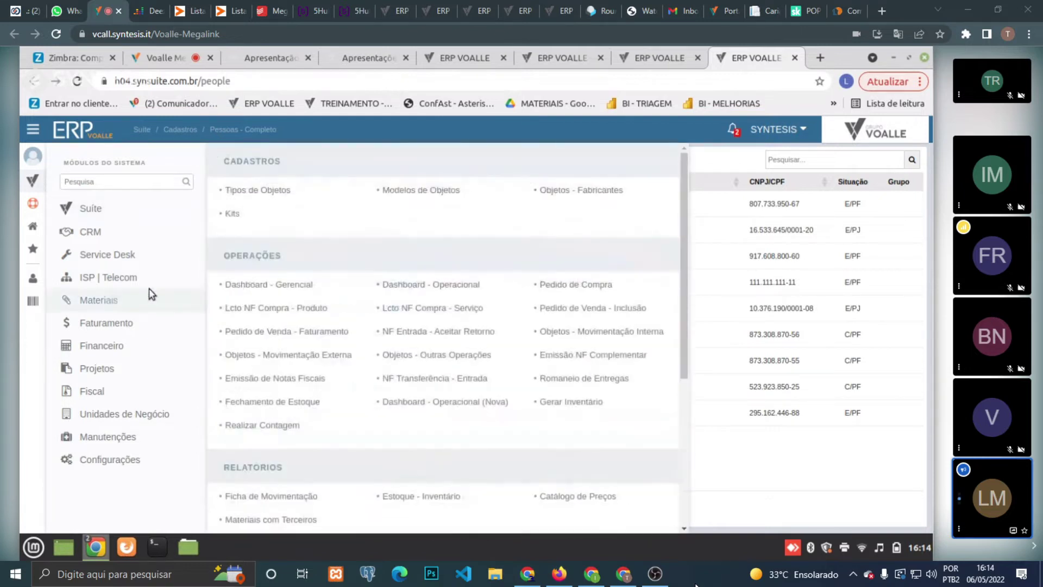
{"action": "left_click", "coordinate": [558, 330]}
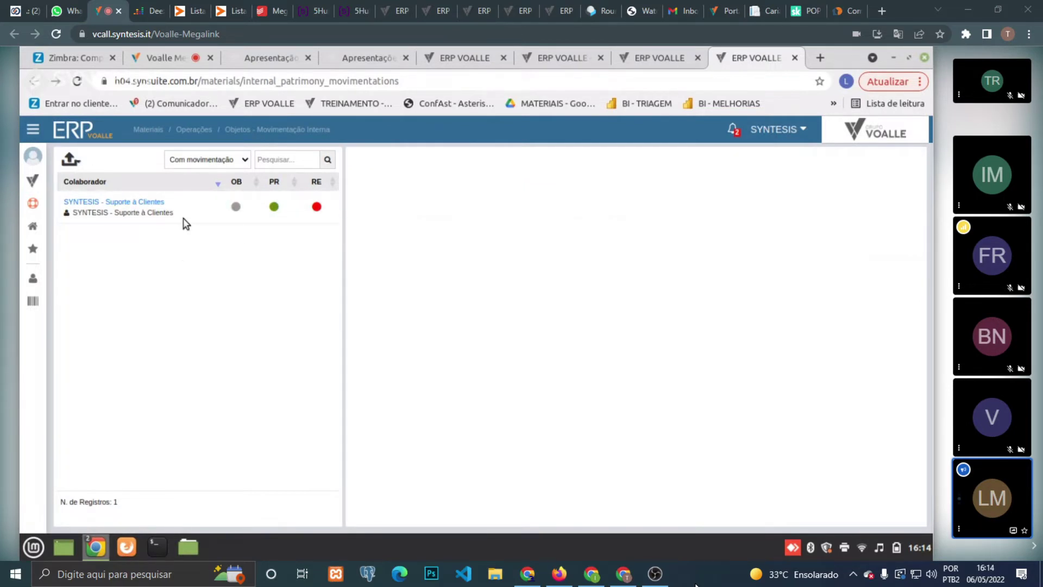
- Select SYNTESIS - Suporte a Clientes and reload its Patrimônios, which read 'Informação não encontrada'
{"action": "left_click", "coordinate": [199, 209]}
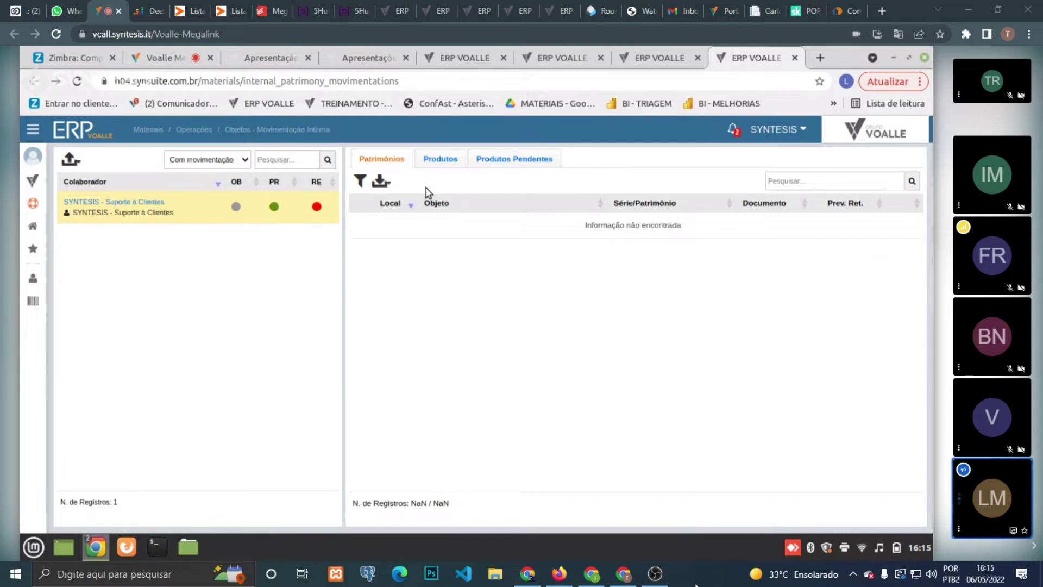
{"action": "left_click", "coordinate": [194, 216]}
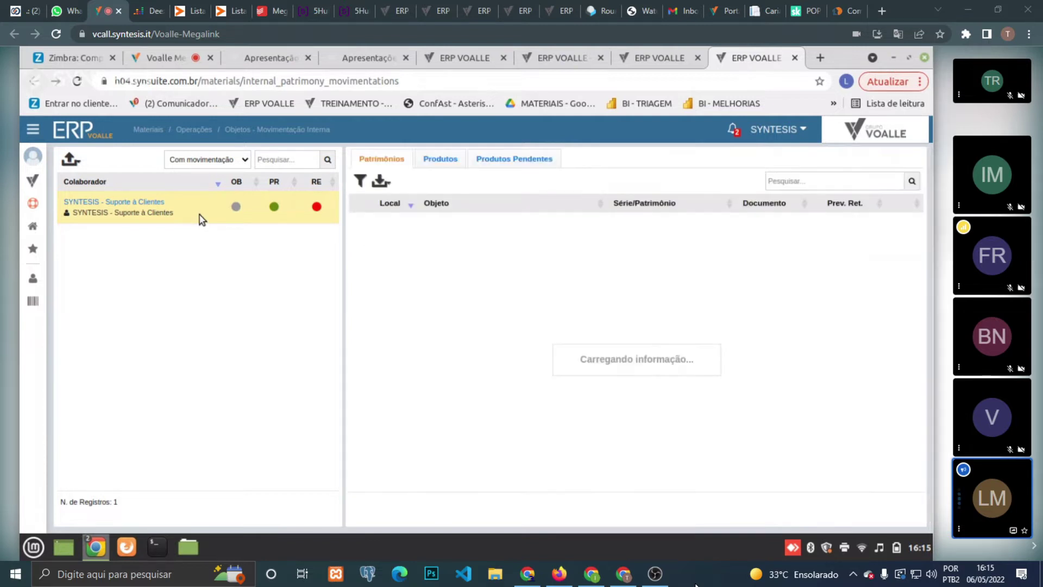
{"action": "left_click", "coordinate": [32, 181]}
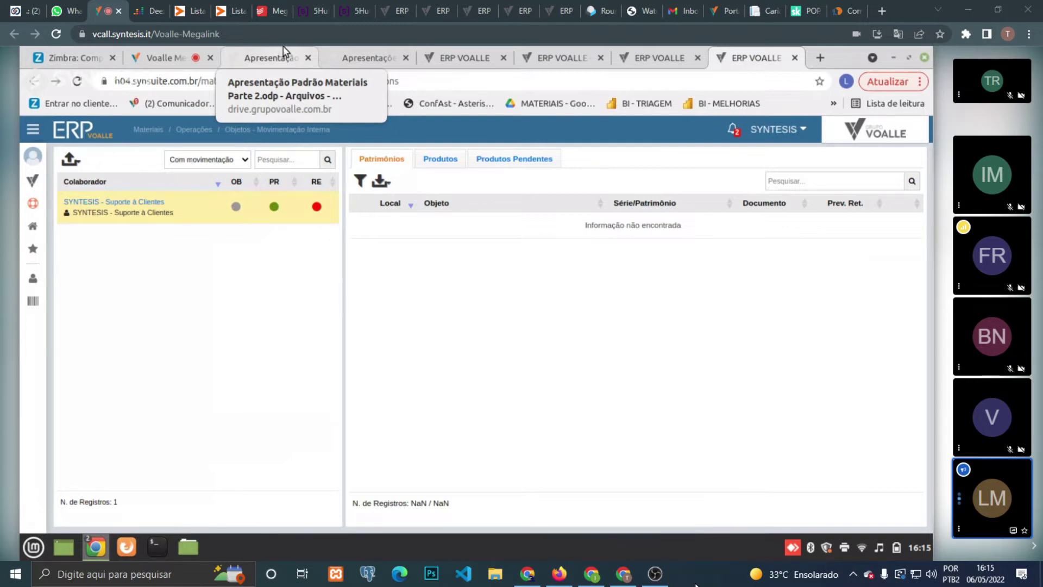
- Search modules for 'oper', open Operações por Etiquetas, then switch to the training environment tab
{"action": "left_click", "coordinate": [32, 181]}
{"action": "left_click", "coordinate": [80, 183]}
{"action": "type", "text": "oper"}
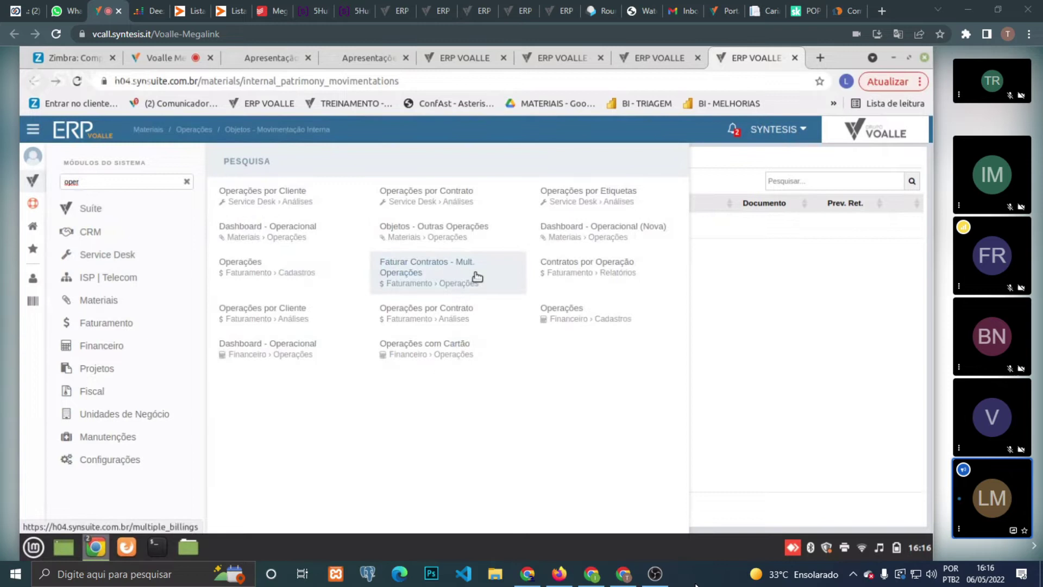
{"action": "left_click", "coordinate": [580, 201]}
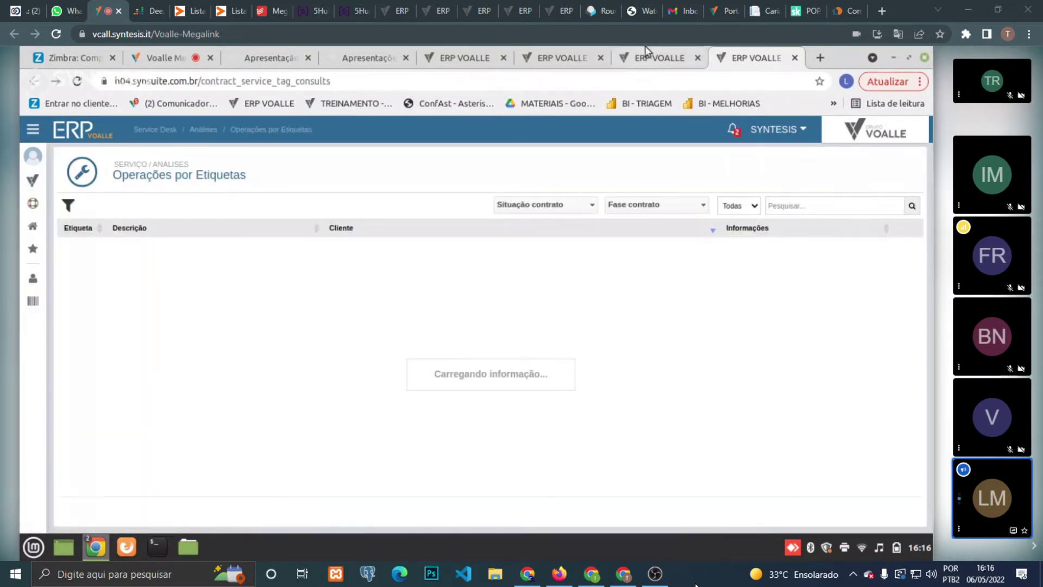
{"action": "left_click", "coordinate": [647, 54]}
{"action": "left_click", "coordinate": [557, 53]}
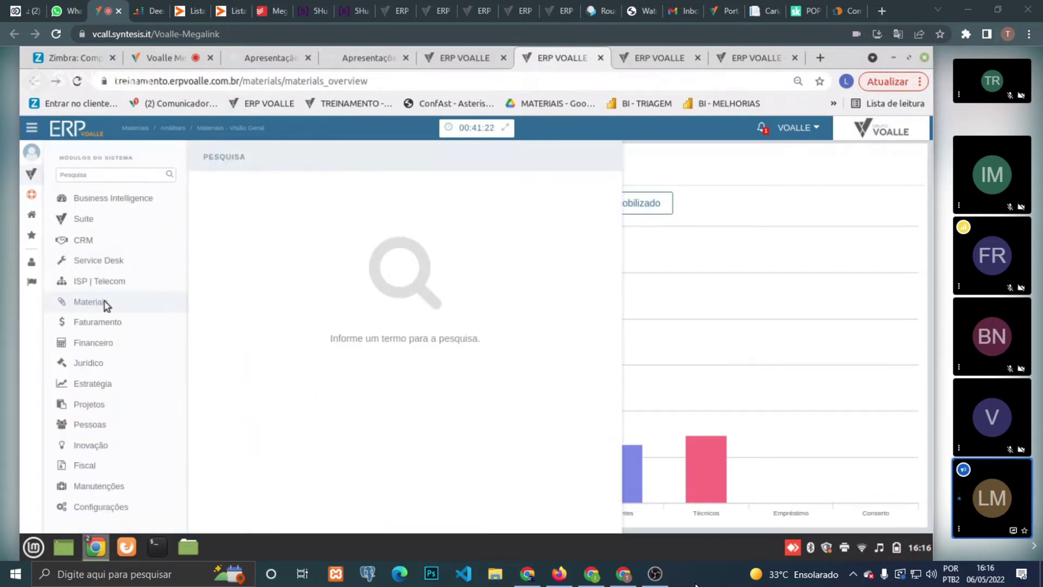
- Open Materiais > Dashboard - Operacional and show the Objetos - Manutenção view
{"action": "mouse_move", "coordinate": [103, 302]}
{"action": "left_click", "coordinate": [367, 271]}
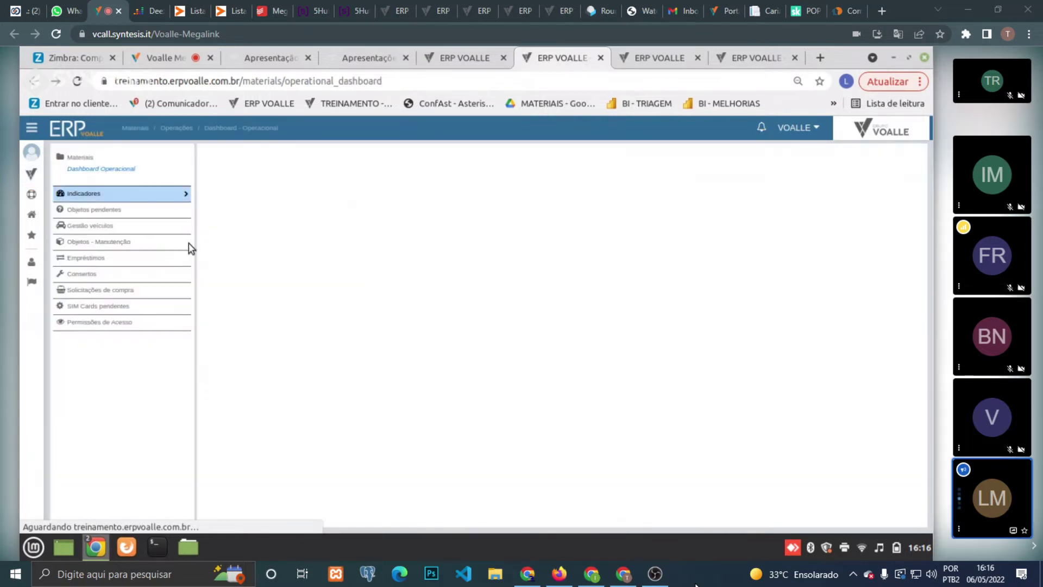
{"action": "left_click", "coordinate": [148, 242]}
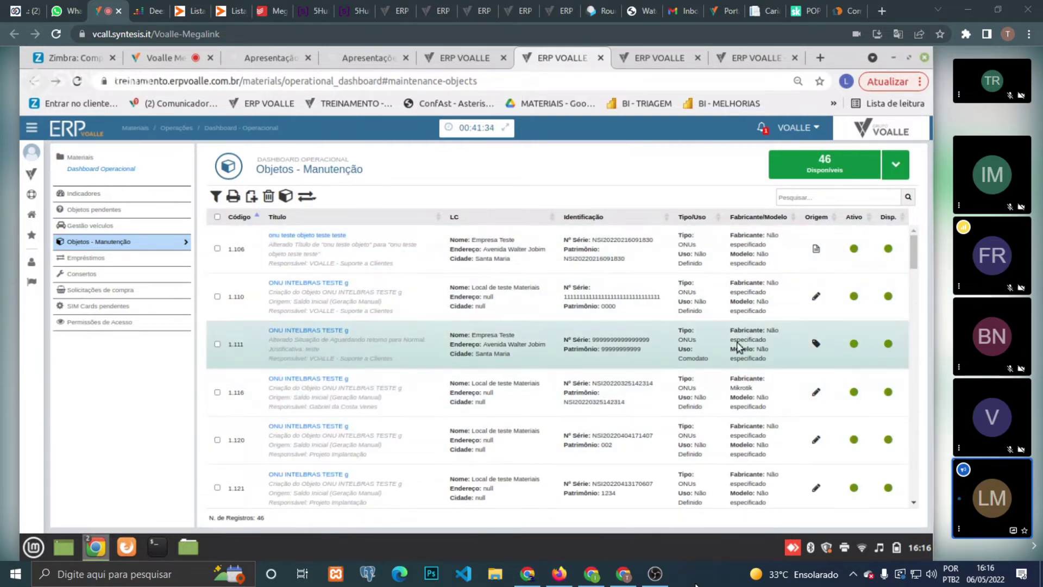
{"action": "left_click_drag", "start_coordinate": [916, 256], "coordinate": [923, 290]}
- Filter the status to 62 Indisponíveis and select object 1.107's description
{"action": "left_click", "coordinate": [896, 166]}
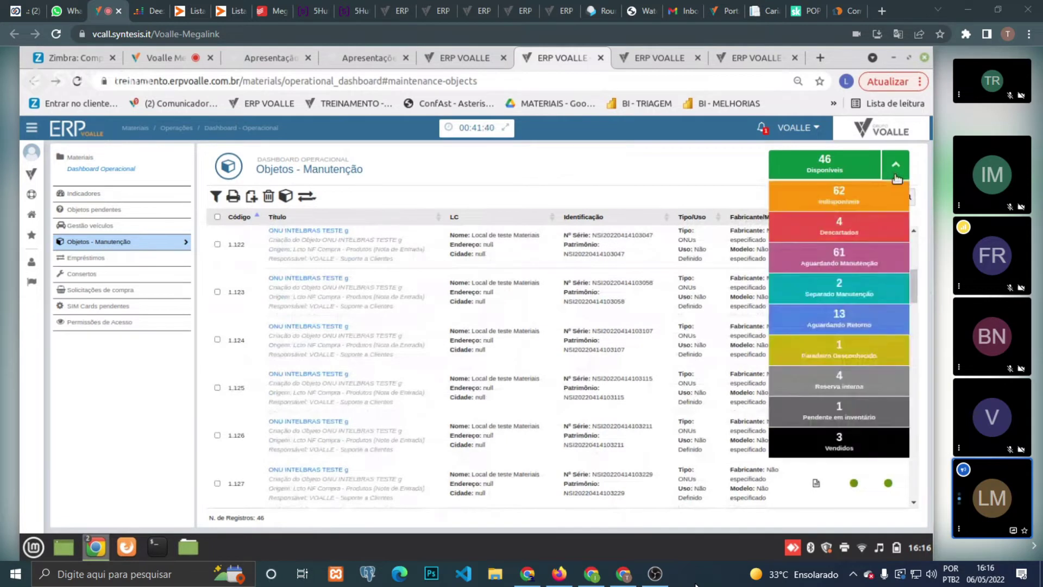
{"action": "left_click", "coordinate": [870, 203]}
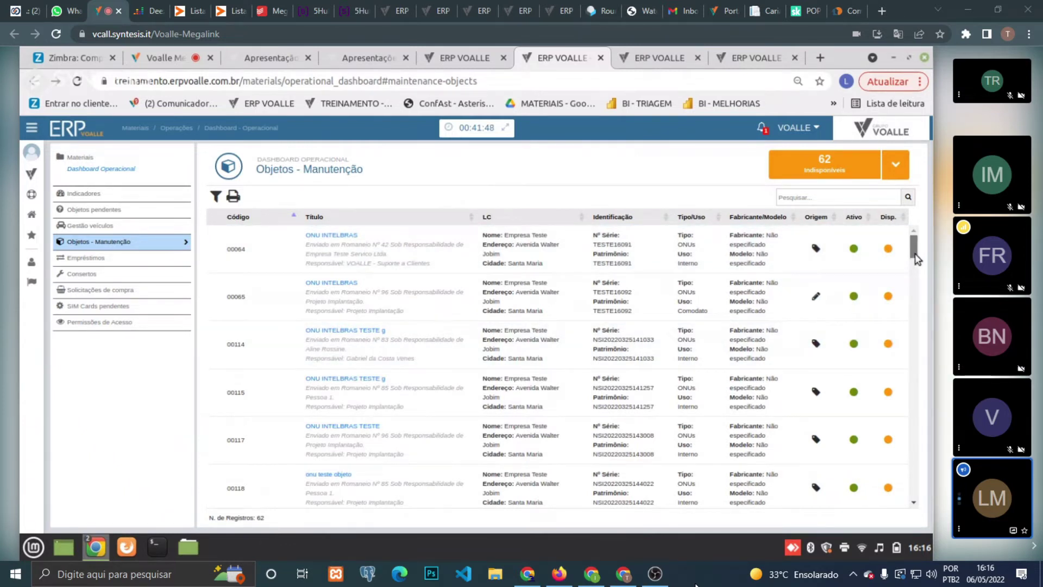
{"action": "left_click_drag", "start_coordinate": [917, 259], "coordinate": [919, 298]}
{"action": "left_click", "coordinate": [339, 317]}
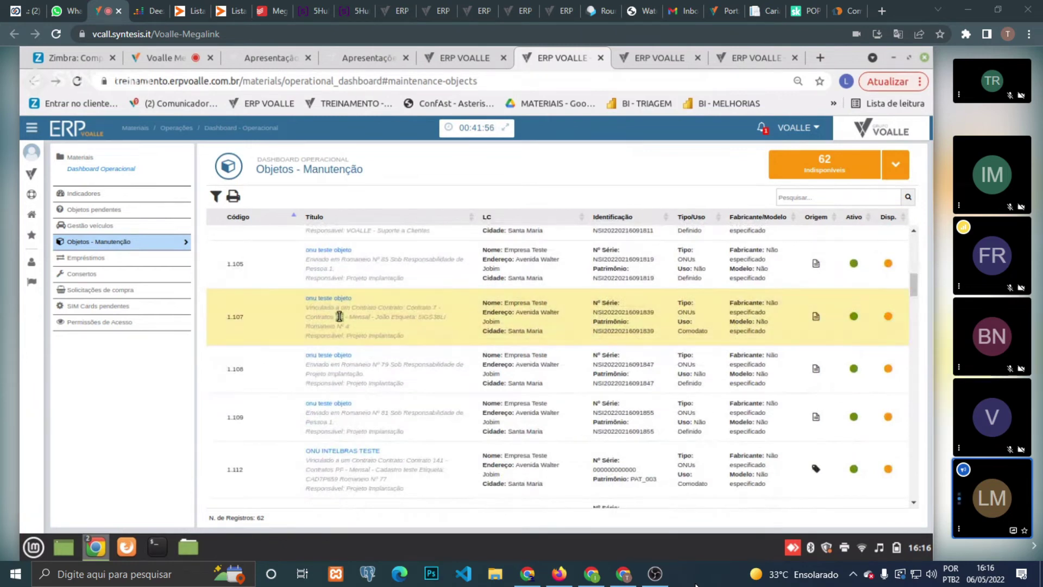
{"action": "left_click_drag", "start_coordinate": [339, 316], "coordinate": [333, 301]}
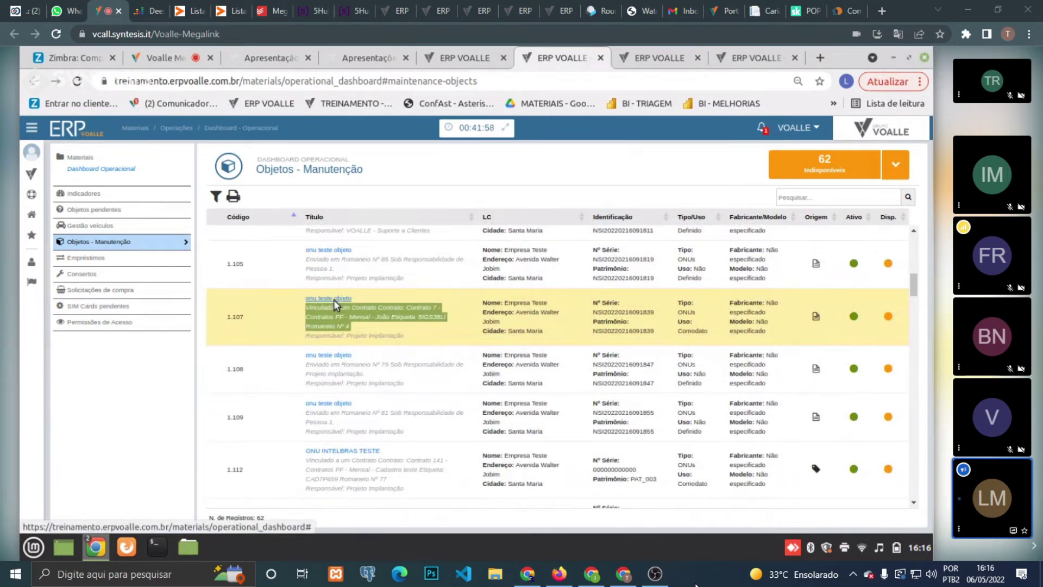
{"action": "left_click", "coordinate": [334, 299]}
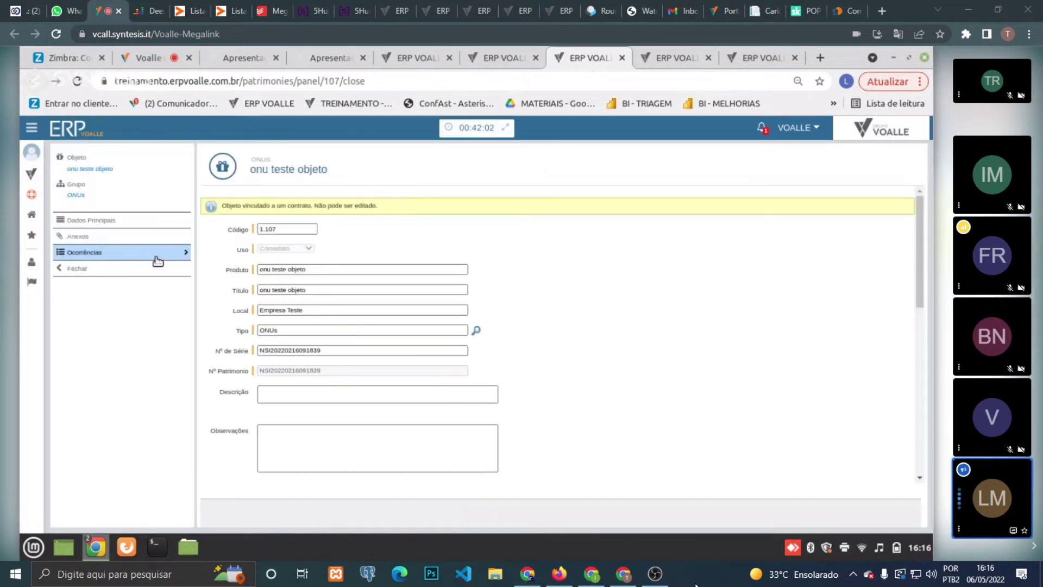
{"action": "left_click", "coordinate": [157, 261]}
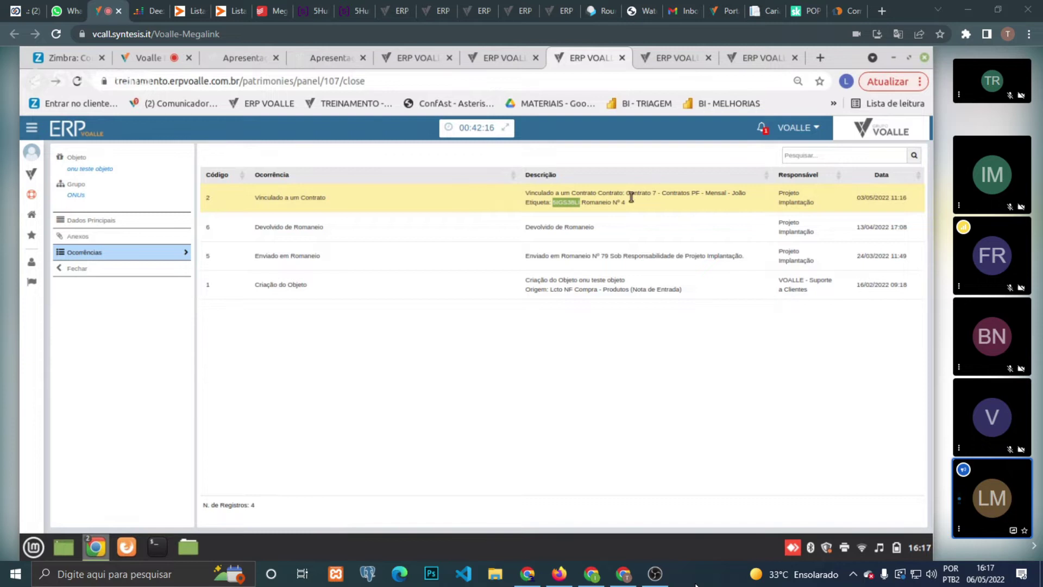
{"action": "triple_click", "coordinate": [562, 202]}
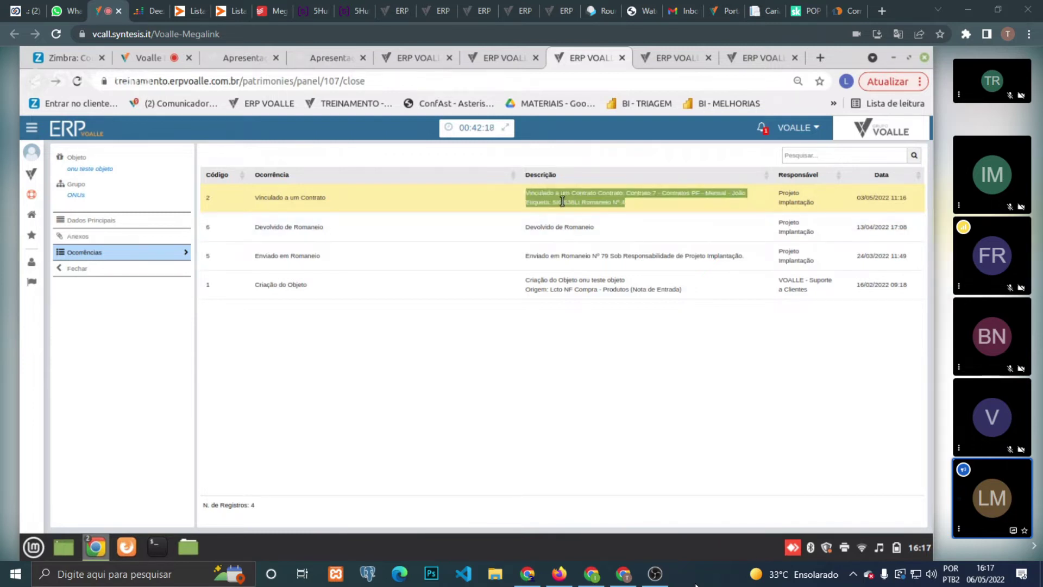
{"action": "double_click", "coordinate": [562, 201]}
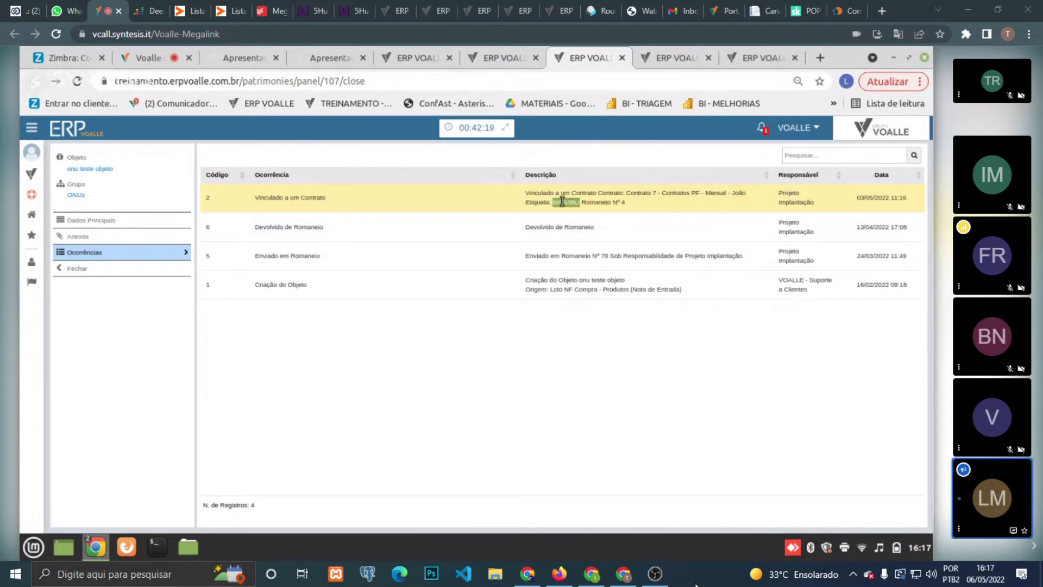
{"action": "left_click", "coordinate": [674, 54]}
{"action": "left_click", "coordinate": [739, 58]}
{"action": "left_click", "coordinate": [695, 57]}
{"action": "left_click", "coordinate": [708, 58]}
{"action": "left_click", "coordinate": [603, 52]}
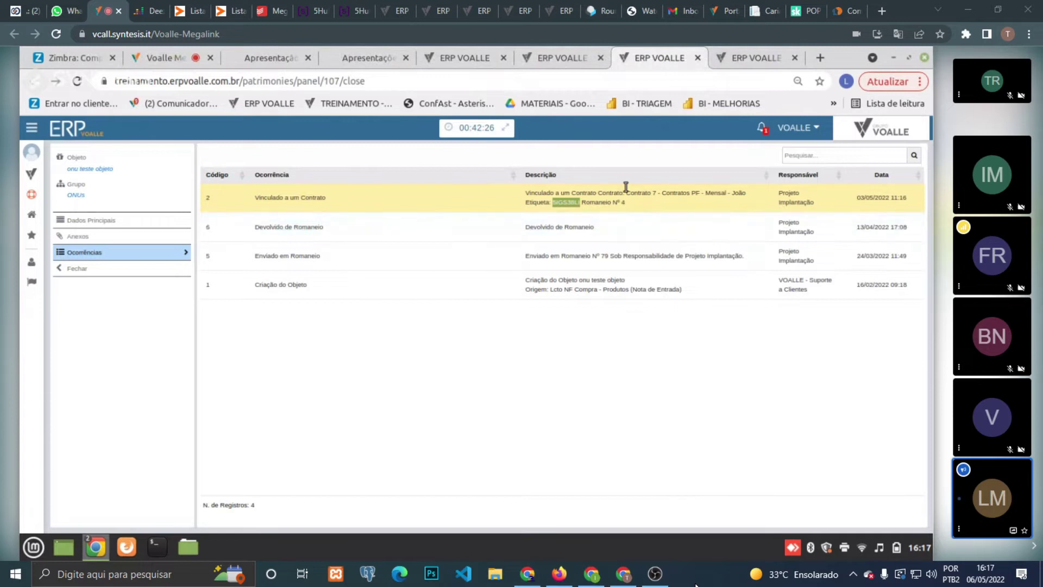
{"action": "left_click", "coordinate": [759, 52]}
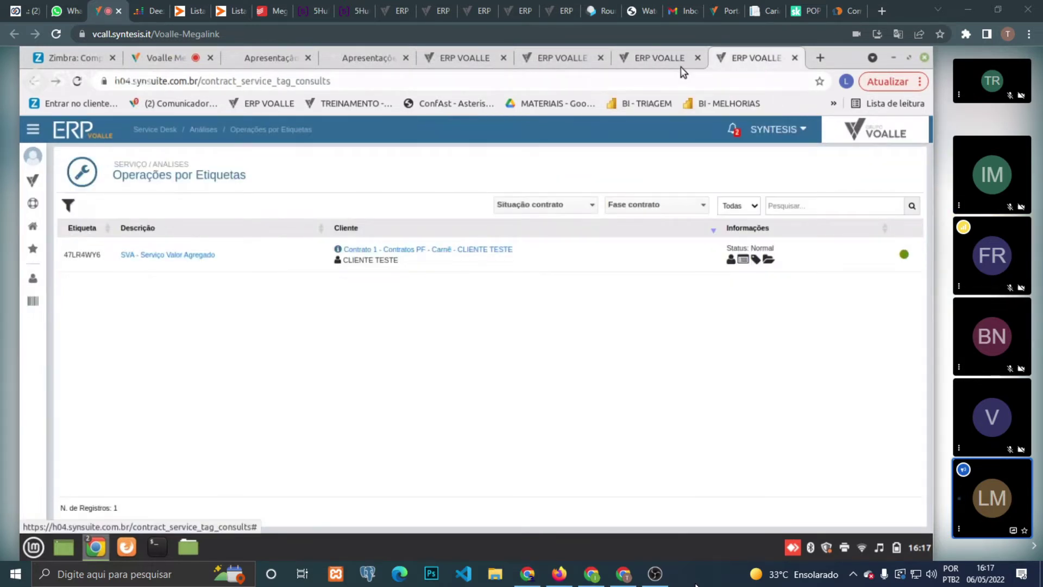
{"action": "left_click", "coordinate": [659, 57]}
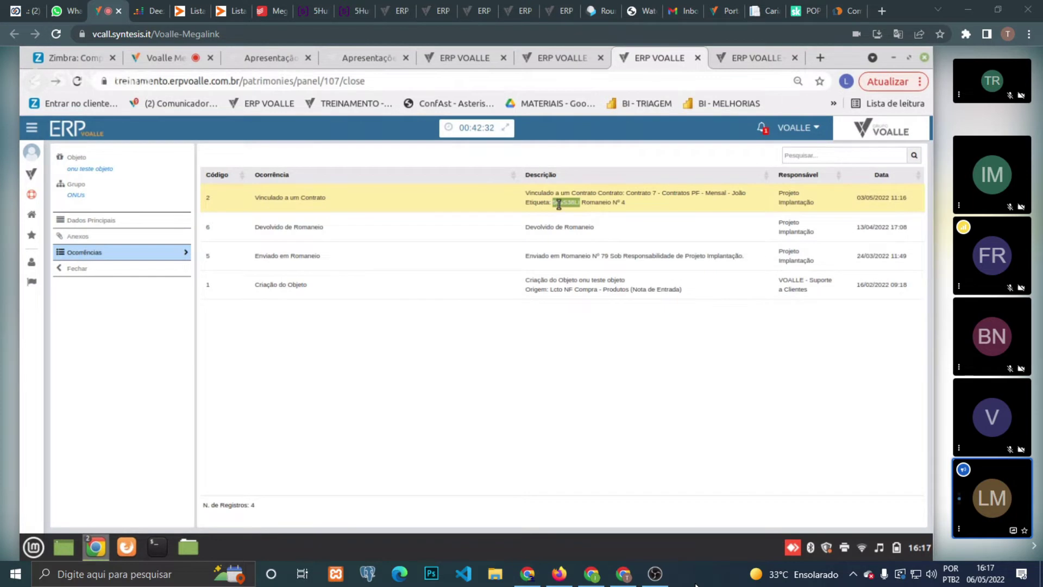
{"action": "left_click", "coordinate": [728, 56]}
{"action": "left_click", "coordinate": [840, 206]}
{"action": "type", "text": "5IGS38L"}
{"action": "key", "text": "Return"}
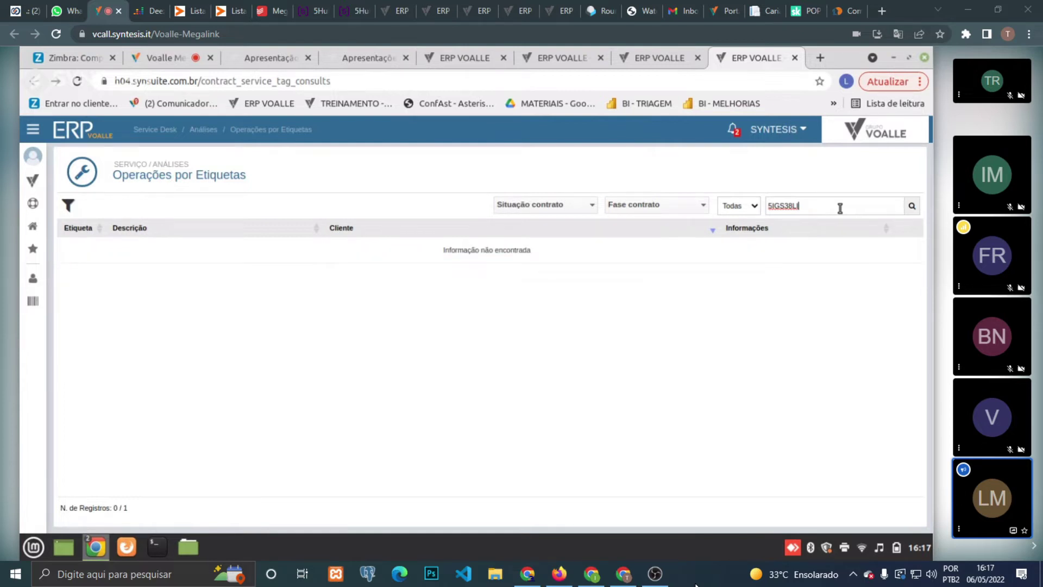
{"action": "left_click", "coordinate": [664, 57]}
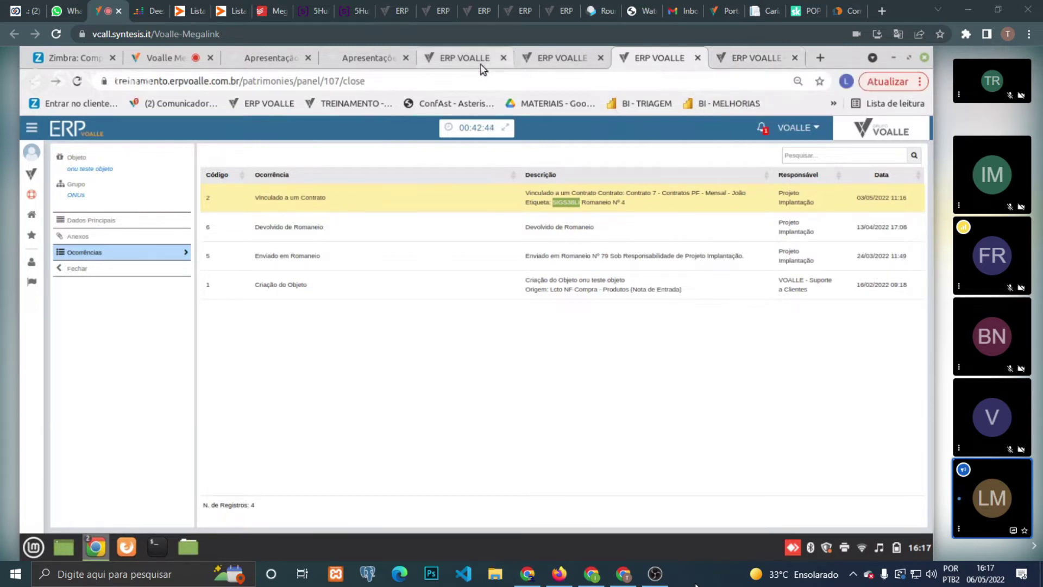
{"action": "left_click", "coordinate": [761, 57]}
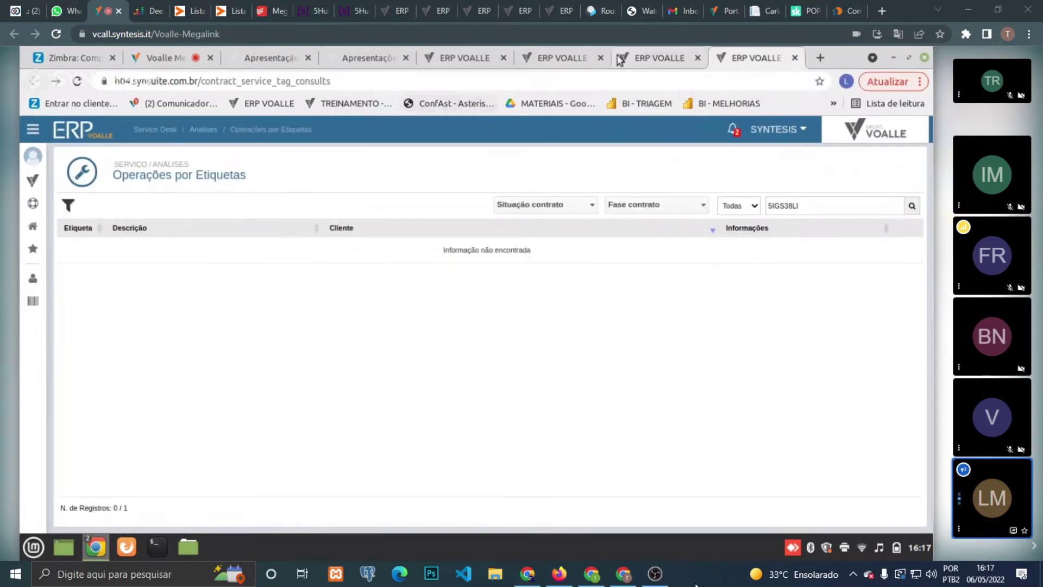
{"action": "left_click", "coordinate": [640, 60]}
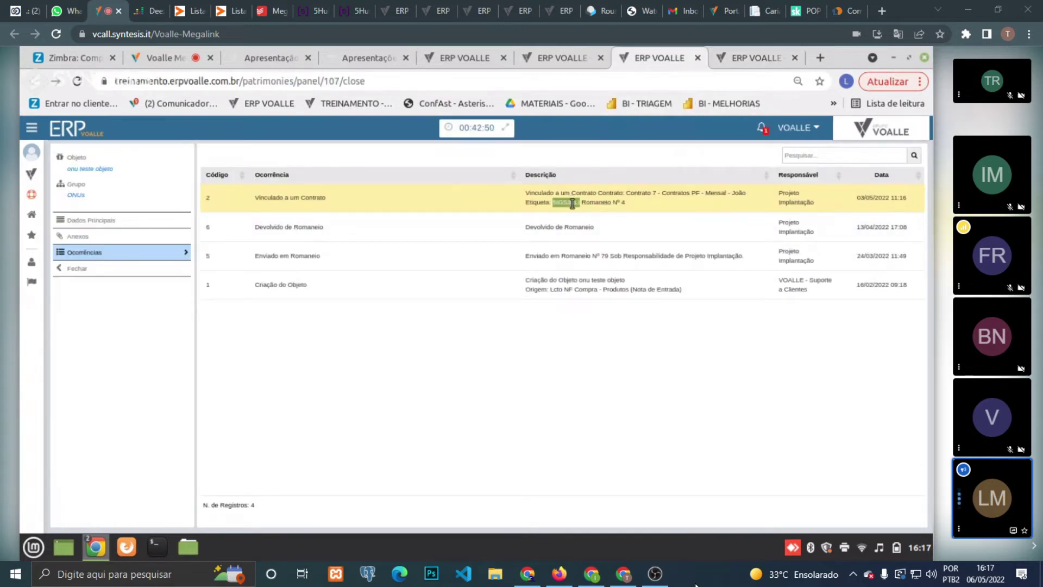
{"action": "triple_click", "coordinate": [573, 202]}
{"action": "triple_click", "coordinate": [572, 202]}
{"action": "left_click", "coordinate": [734, 60]}
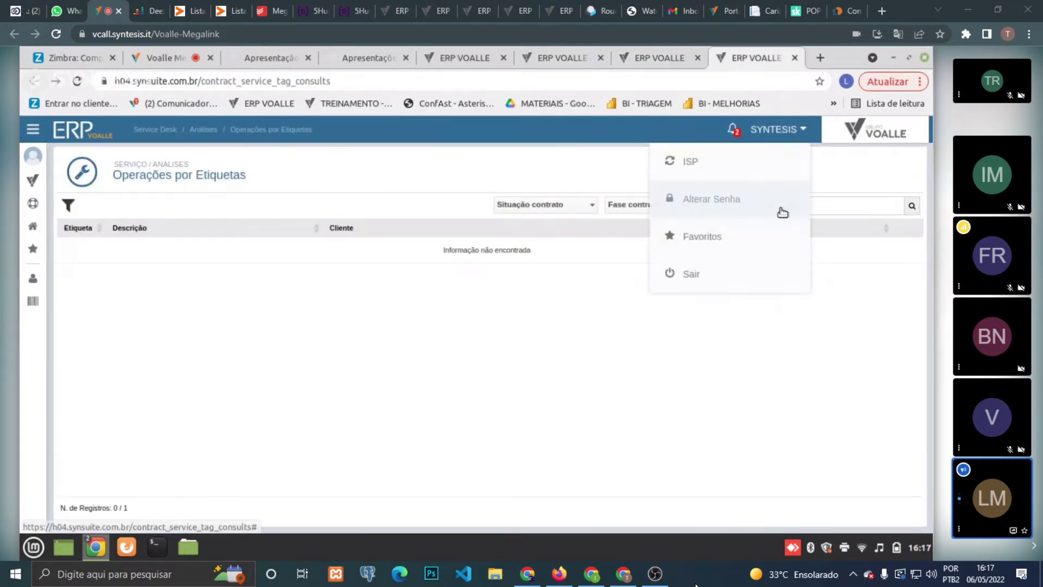
{"action": "double_click", "coordinate": [833, 208]}
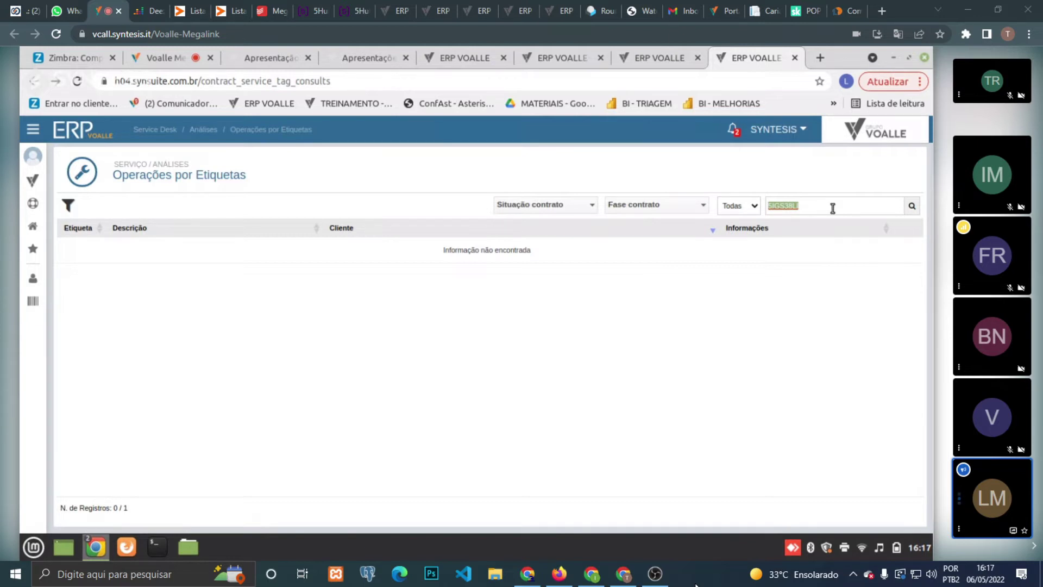
- Switch to the third ERP VOALLE tab showing the object's Ocorrências, headed by 'Vinculado a um Contrato'
{"action": "left_click", "coordinate": [663, 62]}
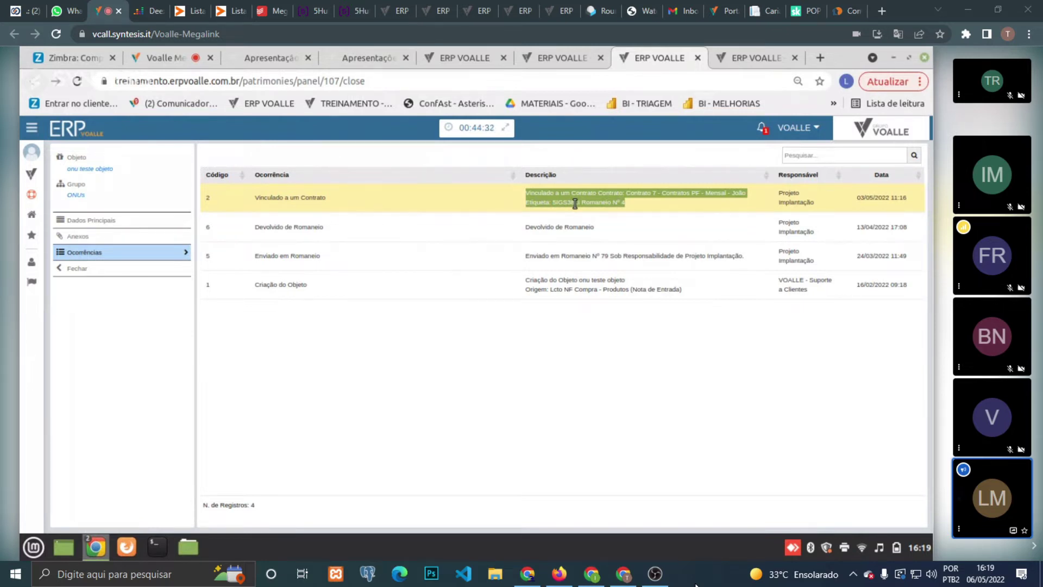
- Select the tag code in row 2's Descrição, then clear the Operações por Etiquetas search text
{"action": "left_click", "coordinate": [575, 204]}
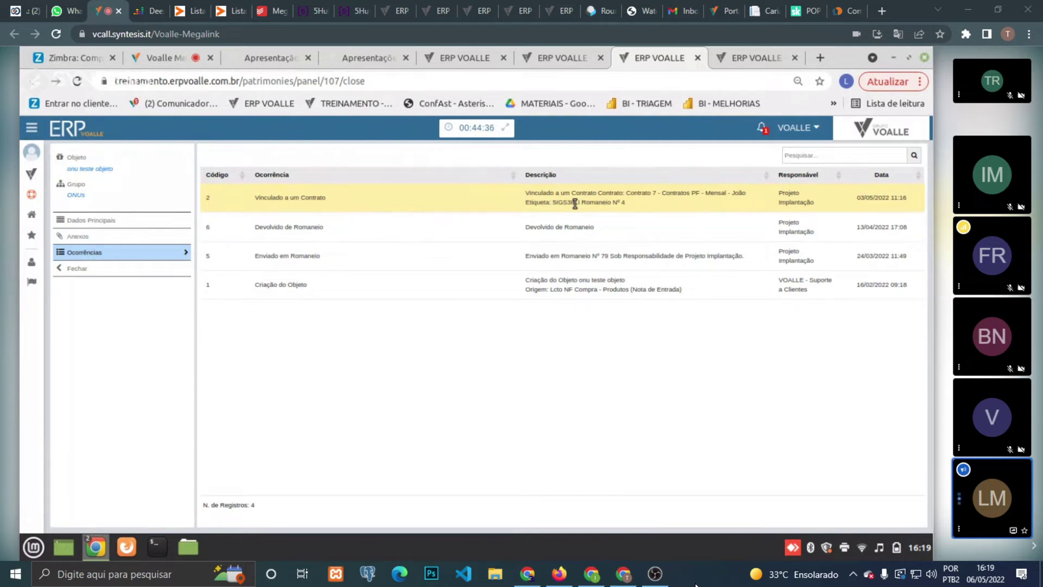
{"action": "double_click", "coordinate": [564, 203]}
{"action": "triple_click", "coordinate": [564, 203]}
{"action": "left_click", "coordinate": [564, 203]}
{"action": "left_click", "coordinate": [729, 52]}
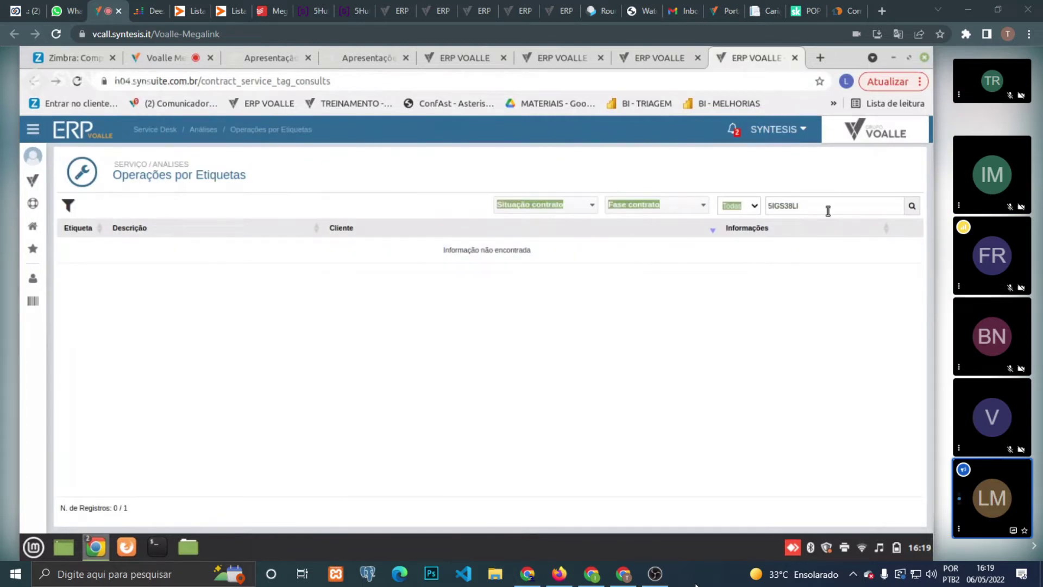
{"action": "key", "text": "BackSpace"}
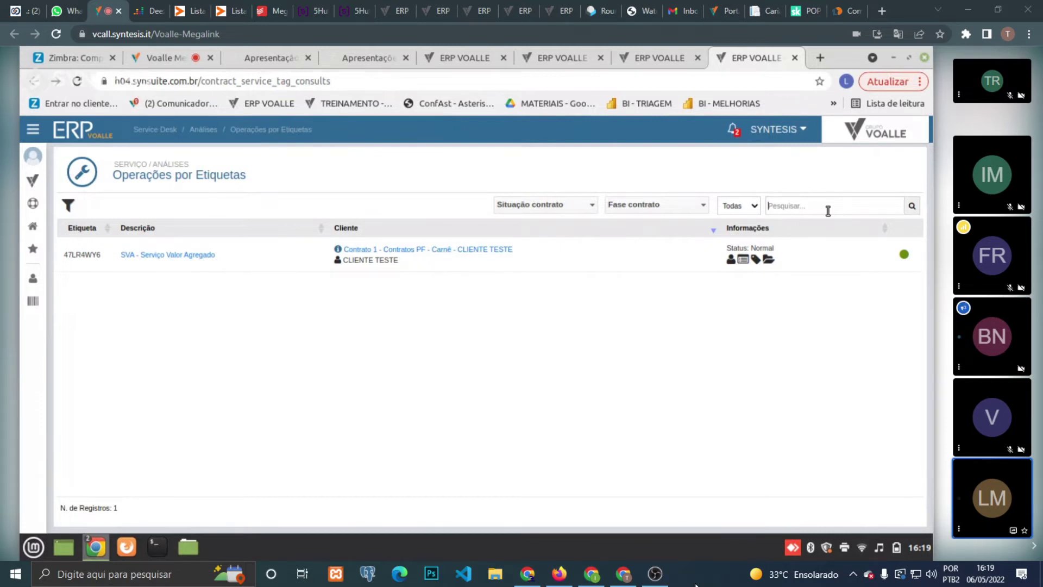
- Switch to the Fibra – Ativação (Instalação) request type and display the Materiais module's routines
{"action": "left_click", "coordinate": [471, 47]}
{"action": "mouse_move", "coordinate": [33, 175]}
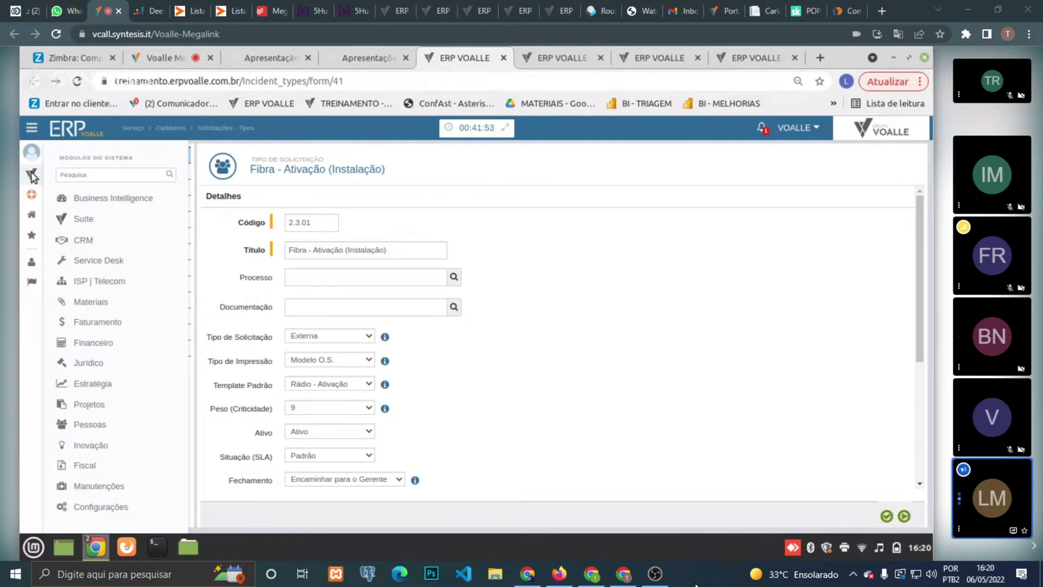
{"action": "left_click", "coordinate": [32, 175]}
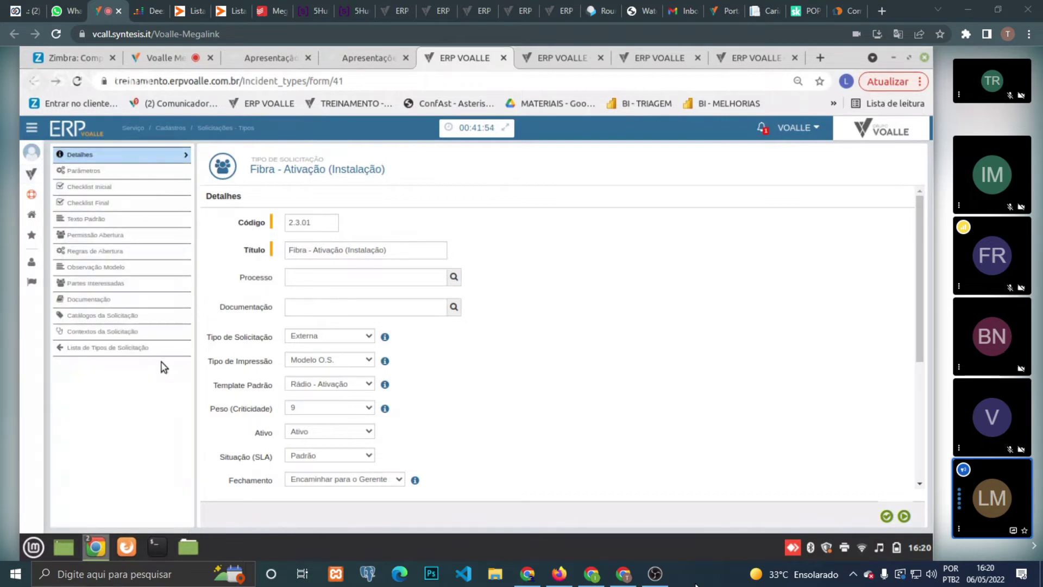
{"action": "left_click", "coordinate": [34, 175]}
{"action": "mouse_move", "coordinate": [104, 304]}
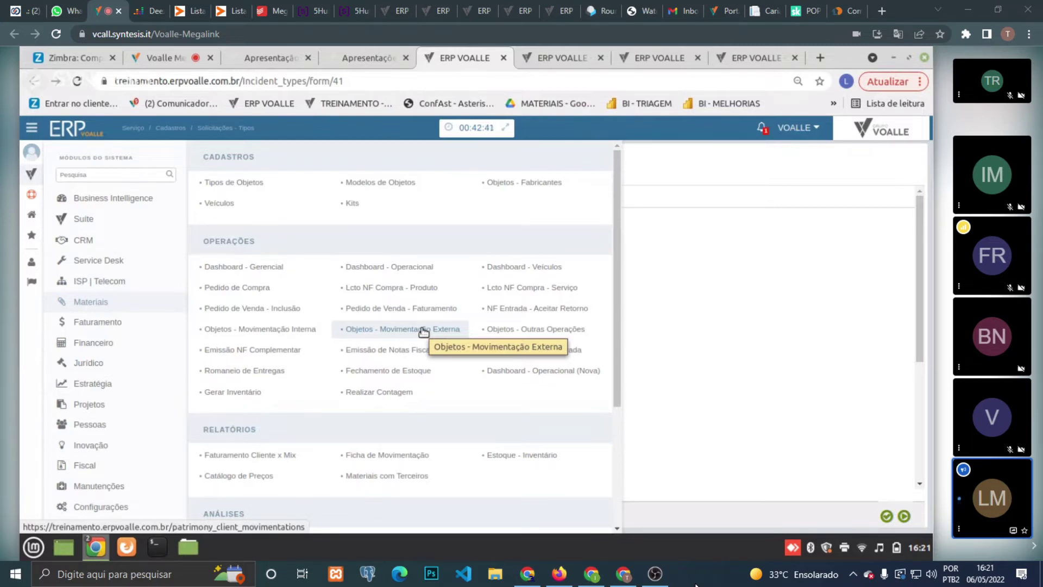
- Open Objetos - Movimentação Externa and start a new Romaneio with Local 'Empresa Teste'
{"action": "left_click", "coordinate": [423, 331]}
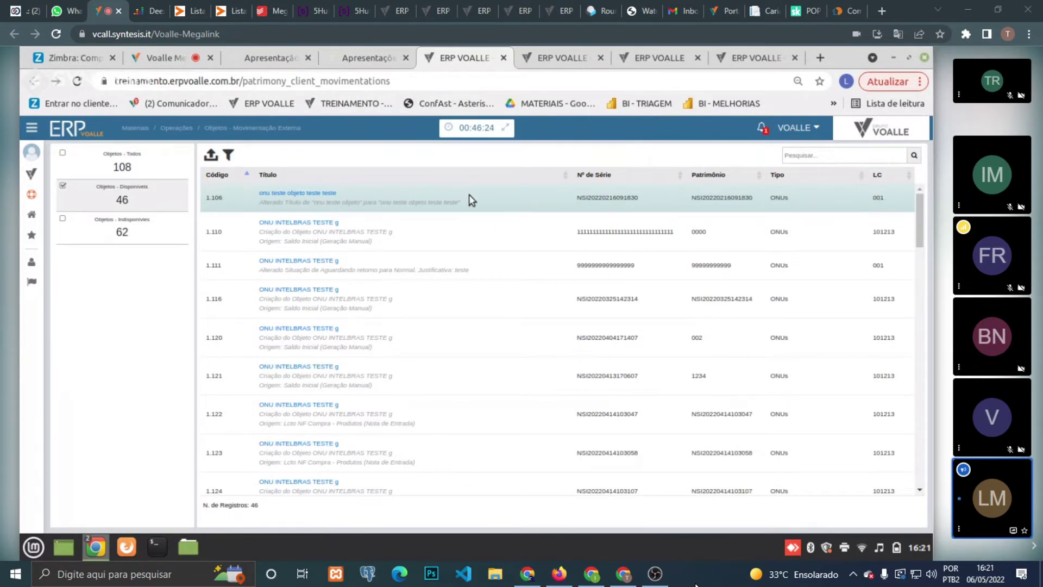
{"action": "left_click", "coordinate": [210, 159]}
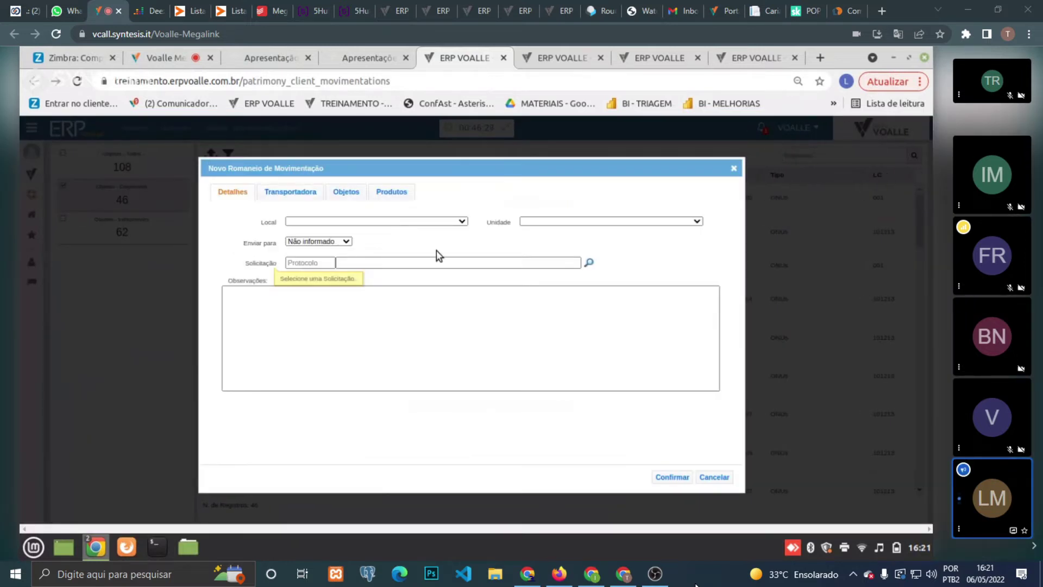
{"action": "left_click", "coordinate": [370, 221]}
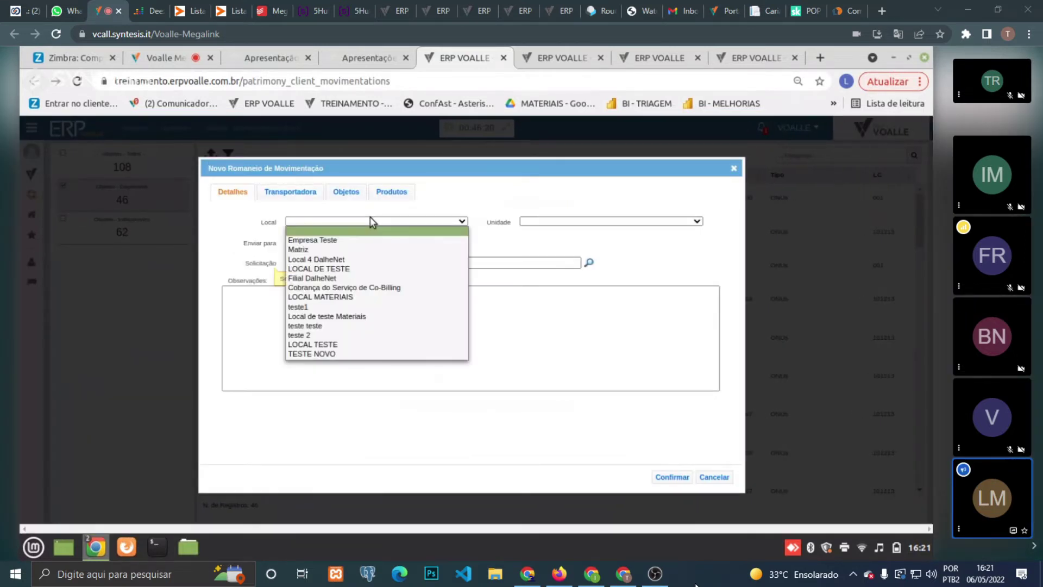
{"action": "left_click", "coordinate": [373, 239]}
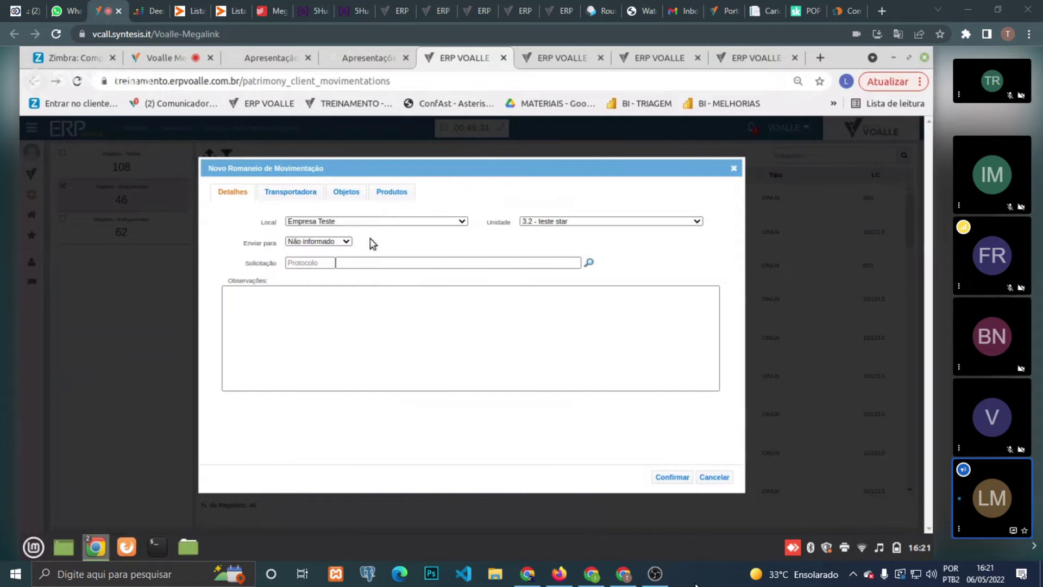
- Try the Enviar para destinations Cliente and then Ponto de Acesso
{"action": "left_click", "coordinate": [334, 242]}
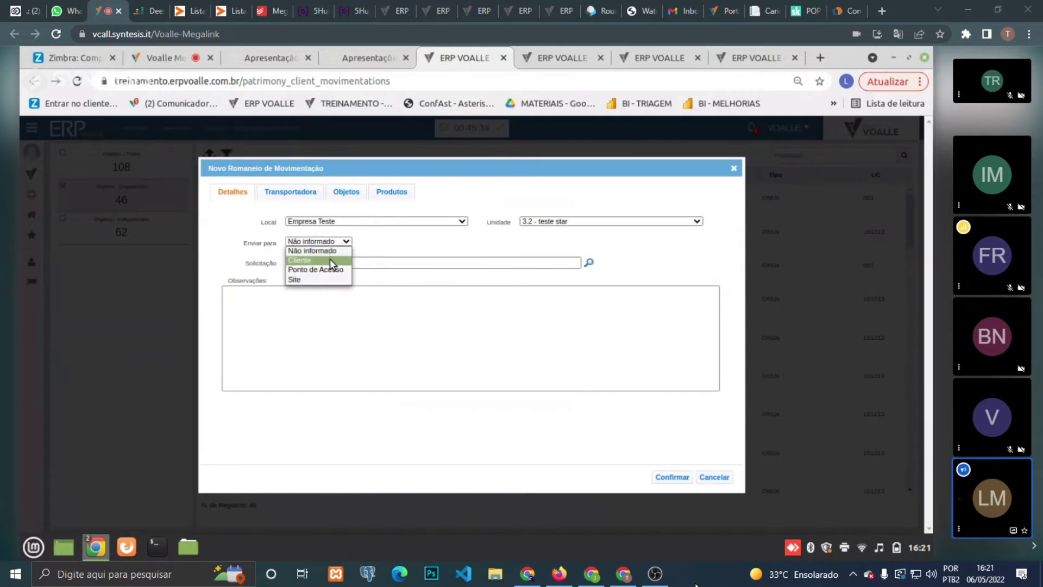
{"action": "left_click", "coordinate": [330, 259]}
{"action": "left_click", "coordinate": [340, 243]}
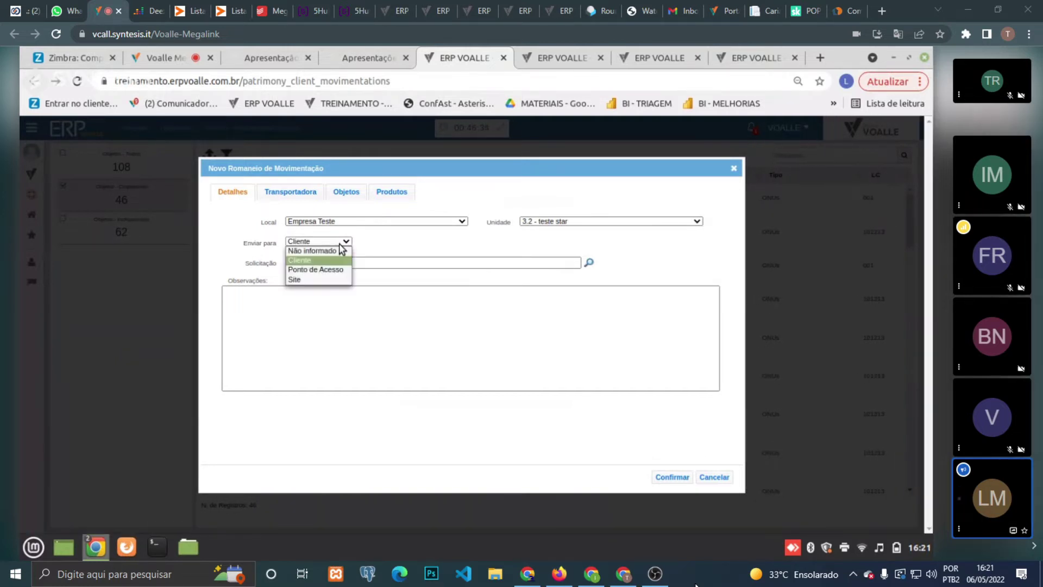
{"action": "left_click", "coordinate": [335, 271]}
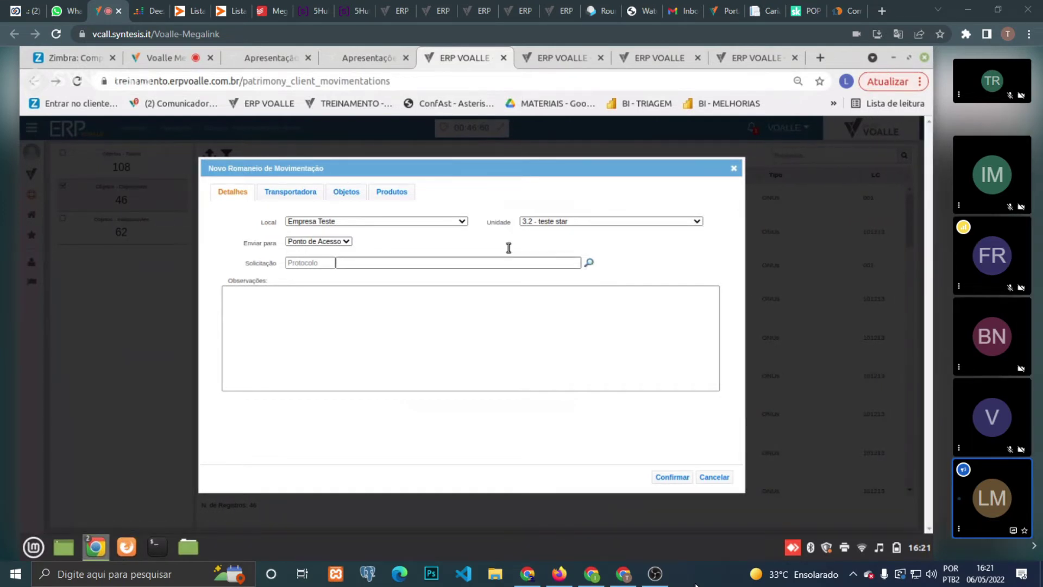
{"action": "left_click", "coordinate": [342, 243]}
{"action": "left_click", "coordinate": [470, 242]}
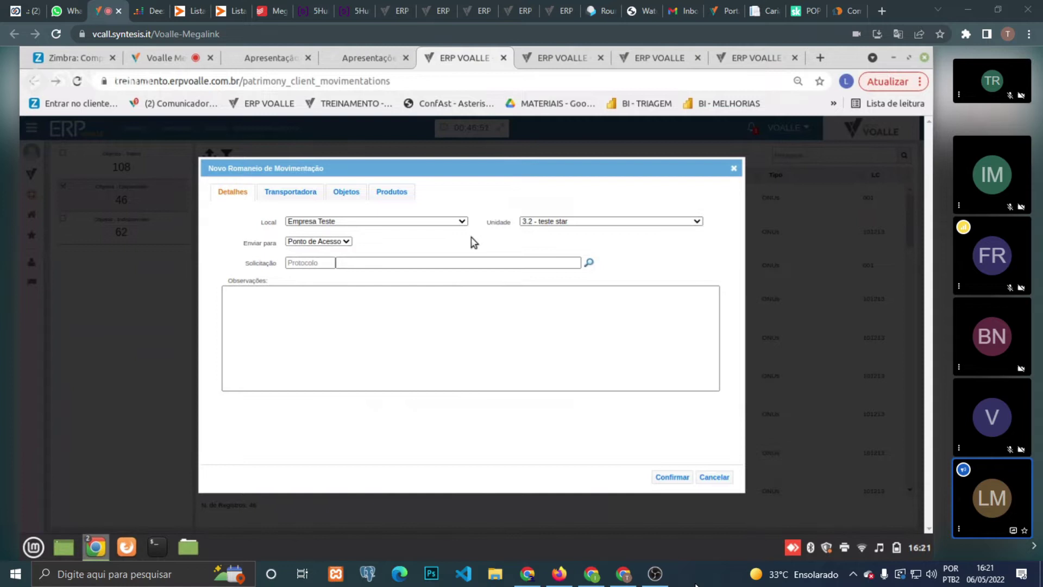
- Browse the carrier and objects tabs, set Enviar para back to Cliente, and cancel the manifest
{"action": "left_click", "coordinate": [296, 193]}
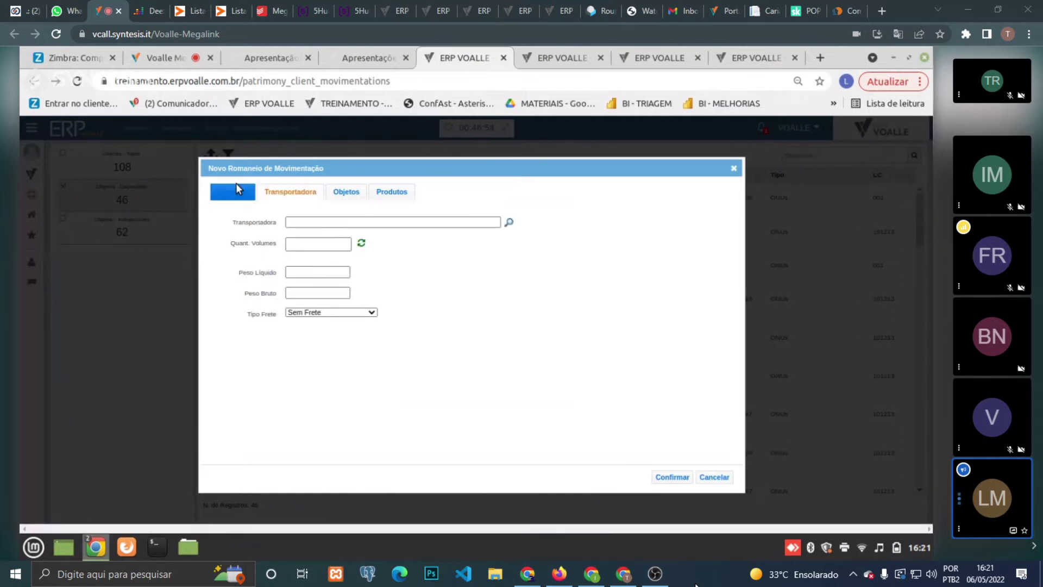
{"action": "left_click", "coordinate": [346, 192]}
{"action": "left_click", "coordinate": [229, 196]}
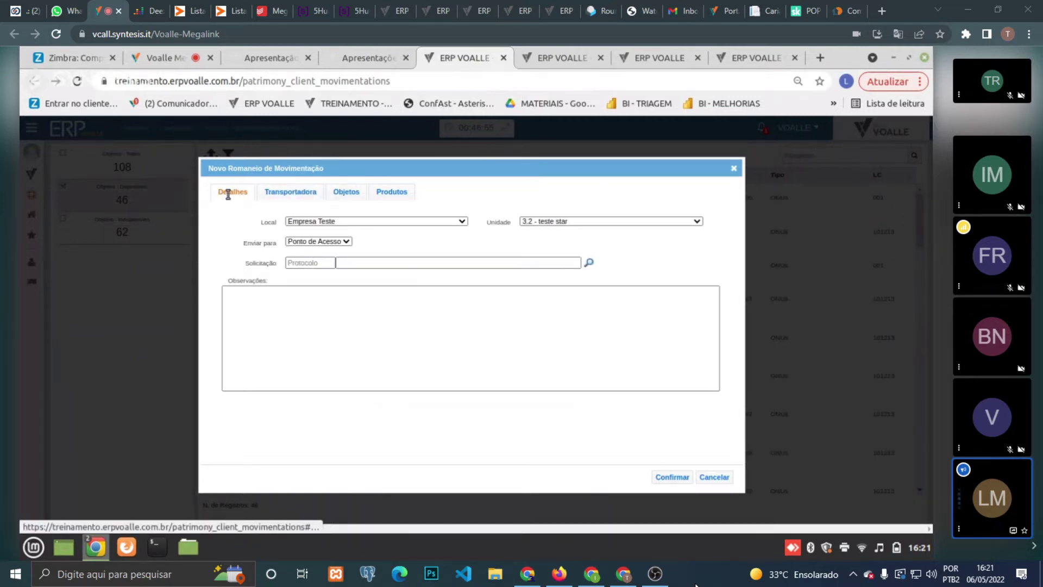
{"action": "left_click", "coordinate": [336, 246]}
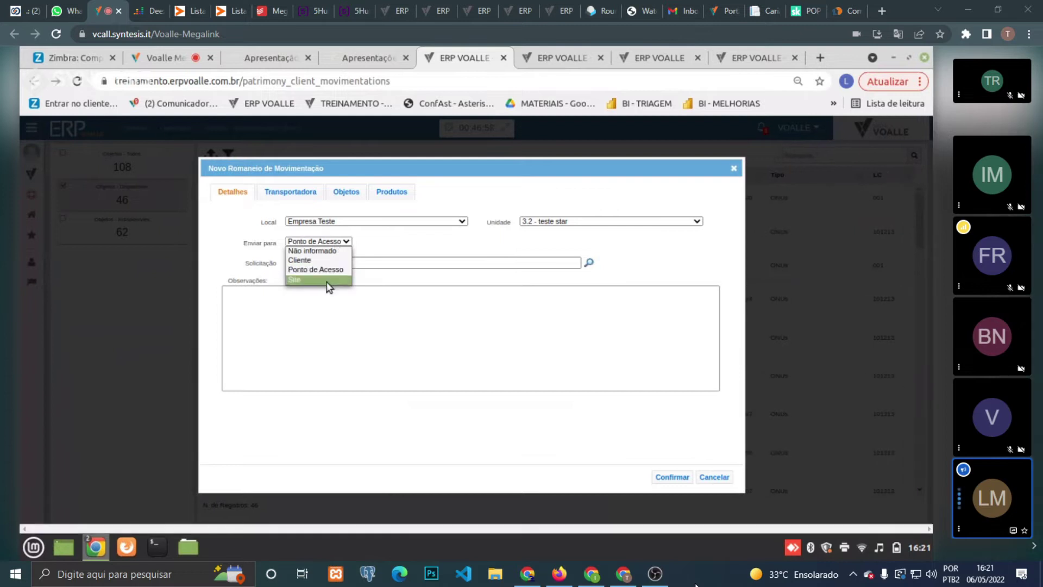
{"action": "left_click", "coordinate": [329, 260]}
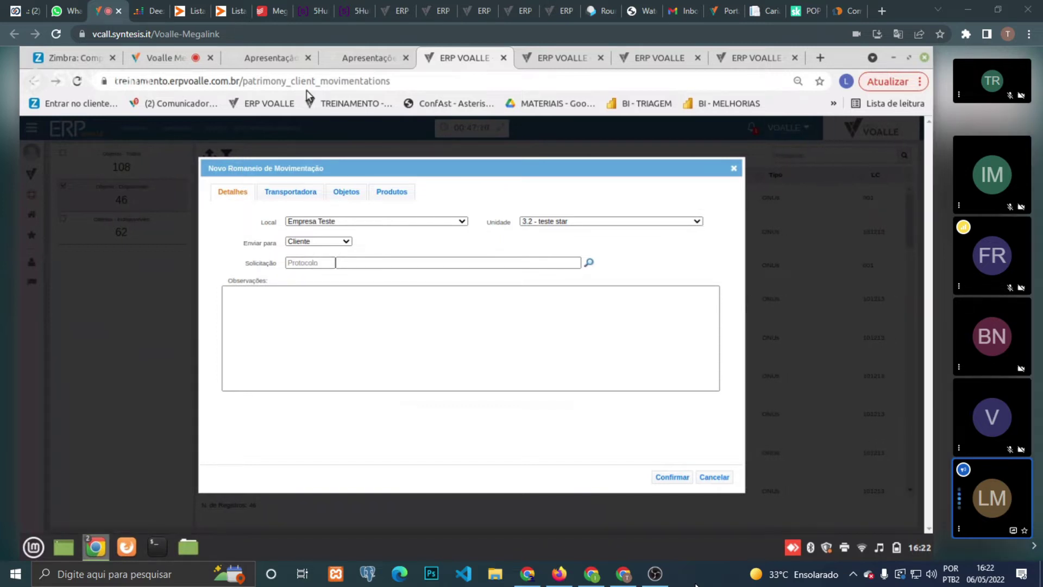
{"action": "left_click", "coordinate": [719, 476]}
- Switch to the presentation and show slide 7, Retorno ao Estoque
{"action": "left_click", "coordinate": [261, 52]}
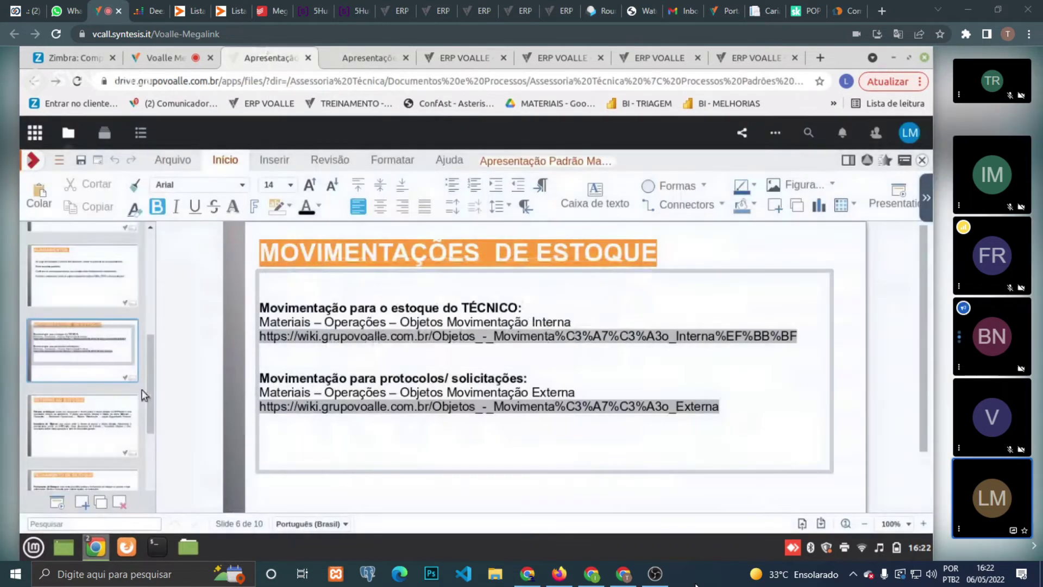
{"action": "left_click", "coordinate": [102, 438]}
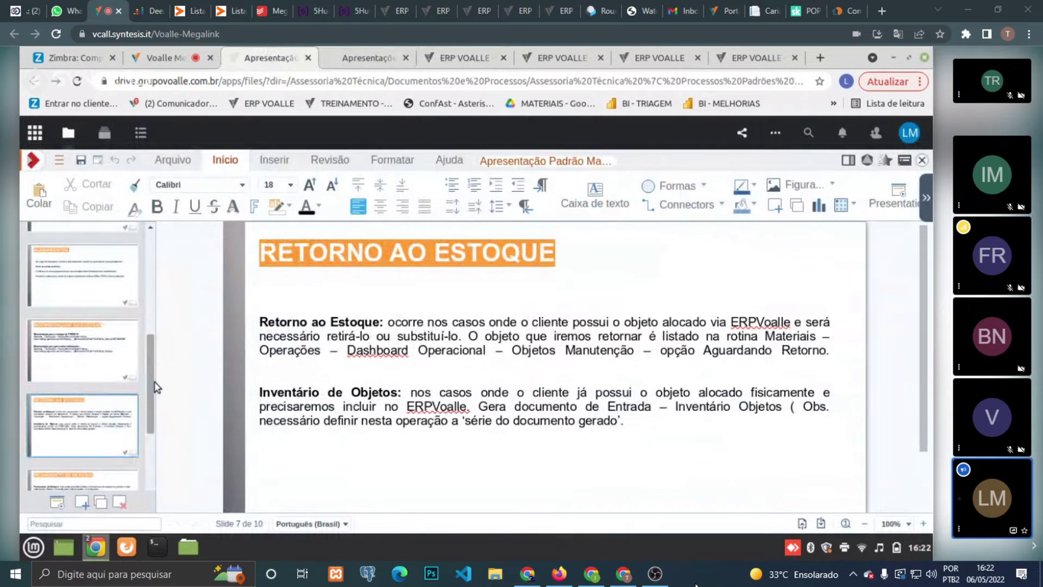
{"action": "left_click_drag", "start_coordinate": [149, 408], "coordinate": [152, 455]}
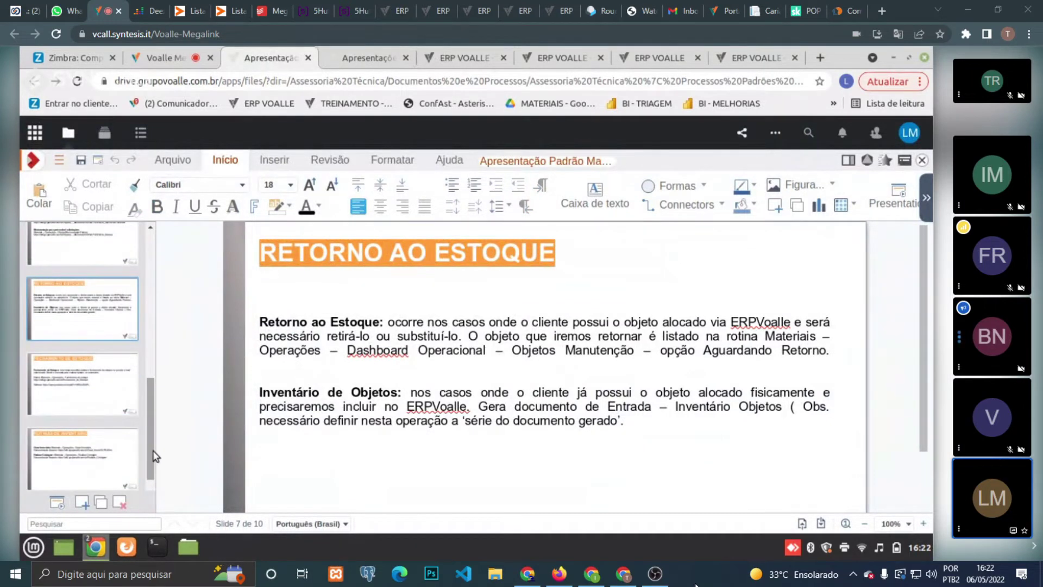
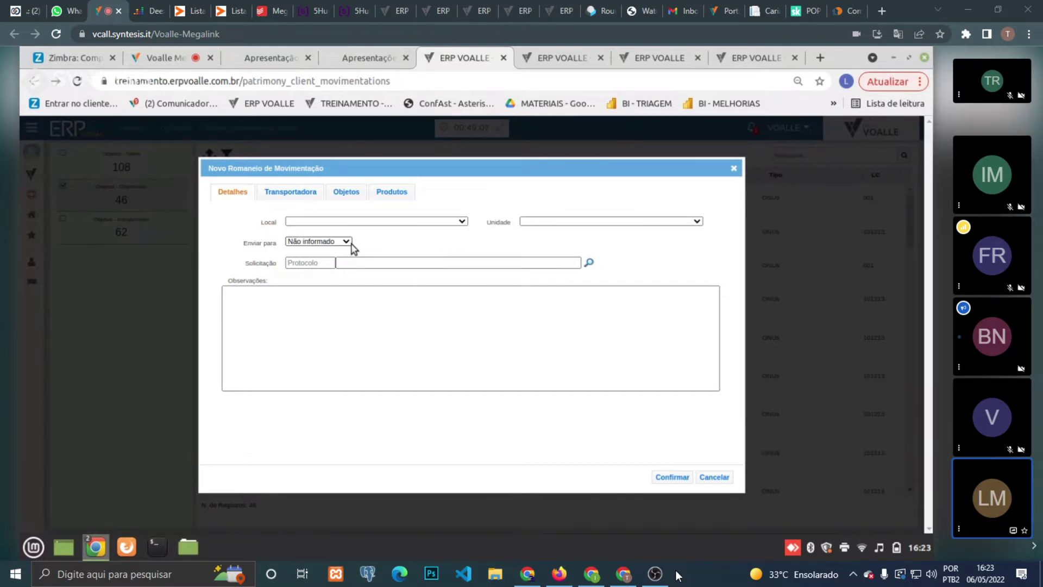
- Set the romaneio's Local to Empresa Teste and look up the 667 requests to link
{"action": "left_click", "coordinate": [346, 222]}
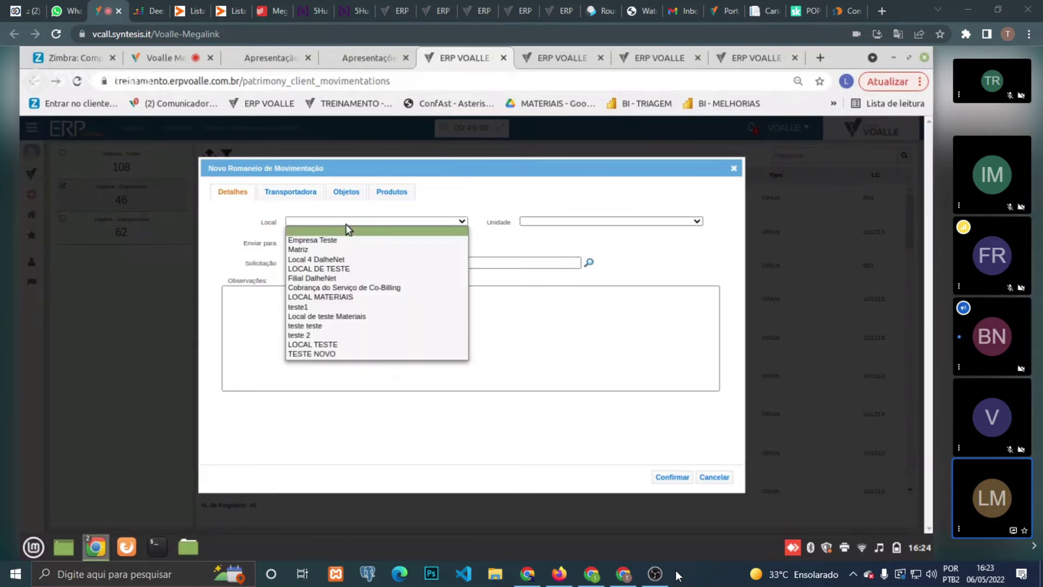
{"action": "left_click", "coordinate": [344, 240]}
{"action": "left_click", "coordinate": [346, 242]}
{"action": "left_click", "coordinate": [383, 242]}
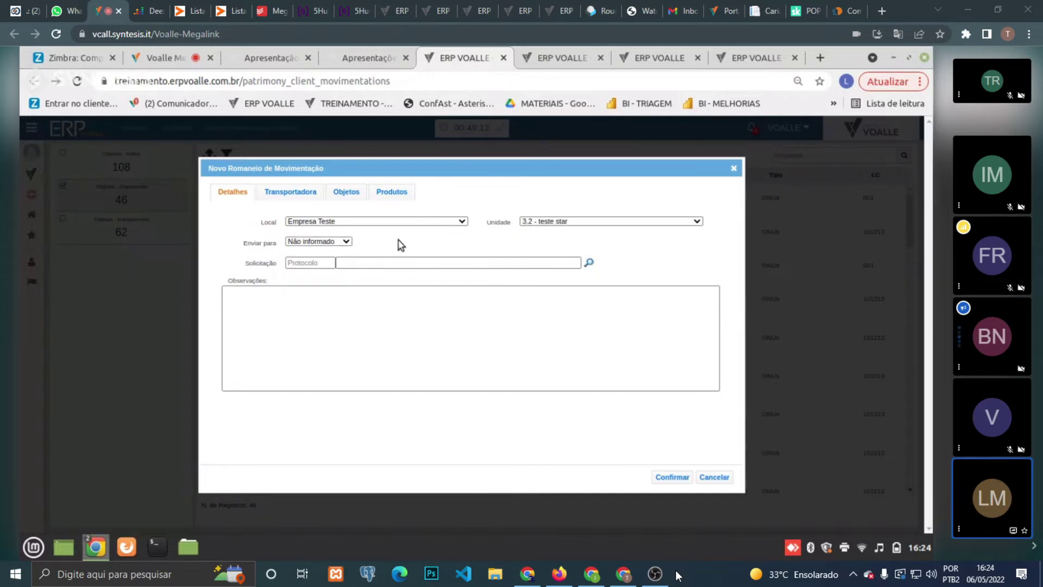
{"action": "left_click", "coordinate": [373, 263]}
{"action": "left_click", "coordinate": [334, 223]}
{"action": "left_click", "coordinate": [309, 221]}
{"action": "left_click", "coordinate": [310, 221]}
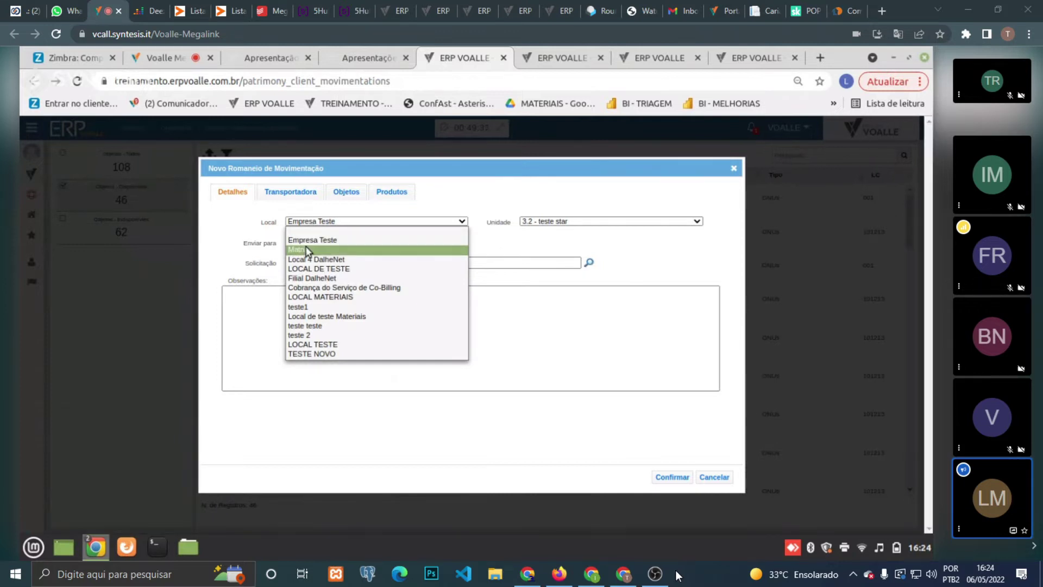
{"action": "left_click", "coordinate": [309, 240]}
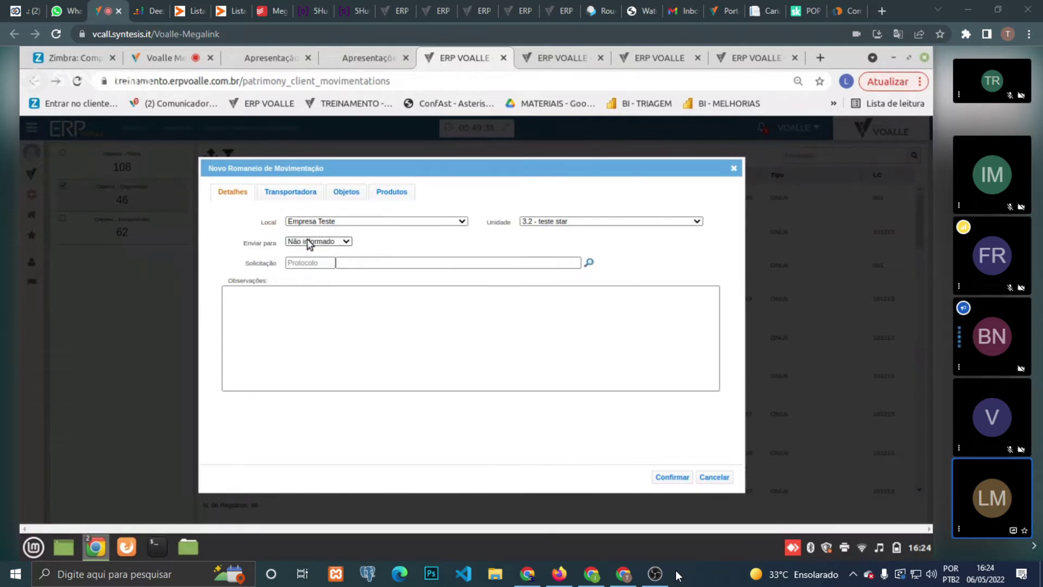
{"action": "left_click", "coordinate": [589, 263]}
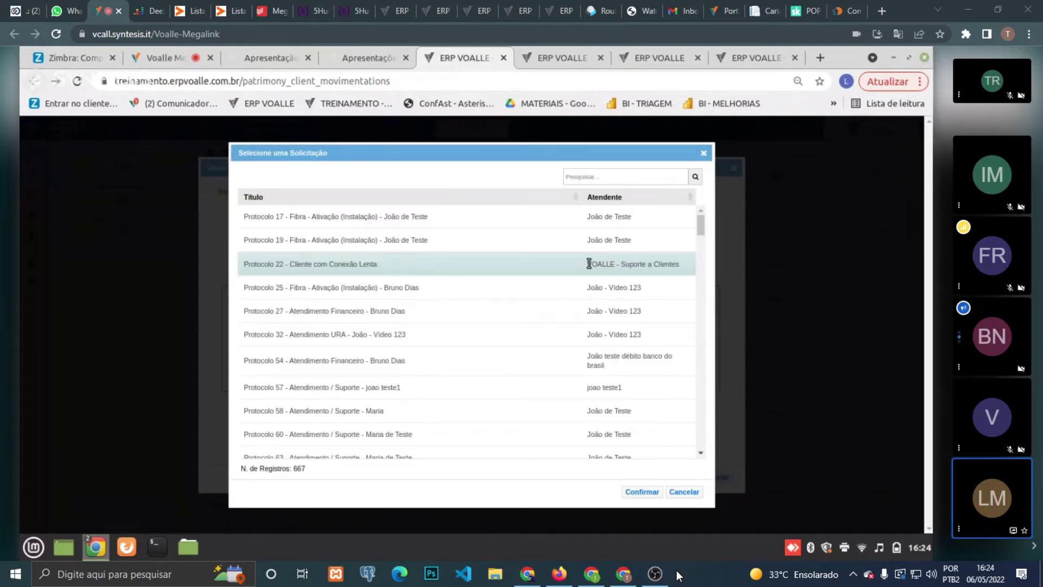
- Highlight Protocolo 17, then close the request picker without linking it
{"action": "left_click", "coordinate": [538, 206]}
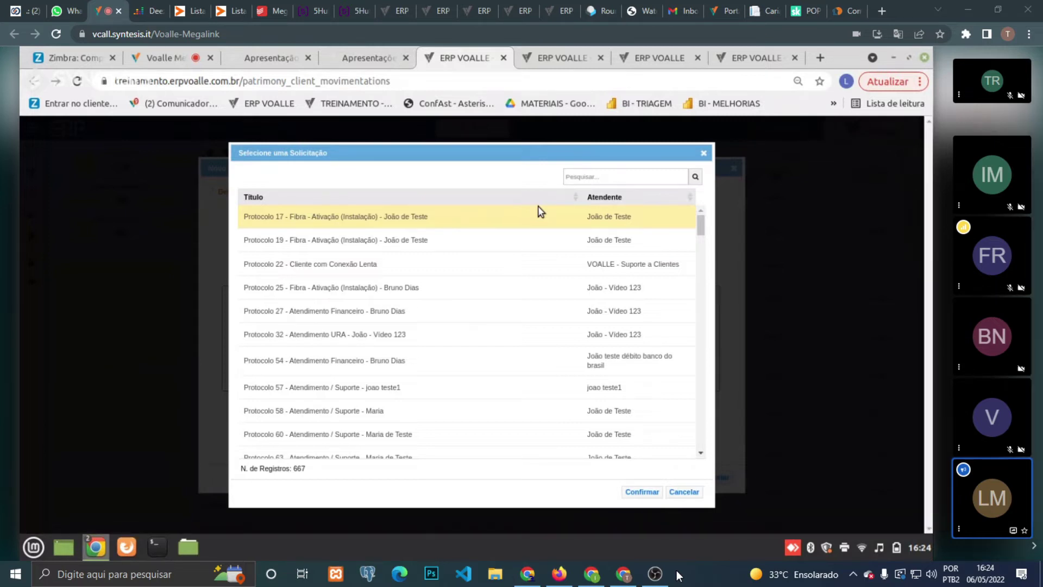
{"action": "left_click", "coordinate": [703, 153]}
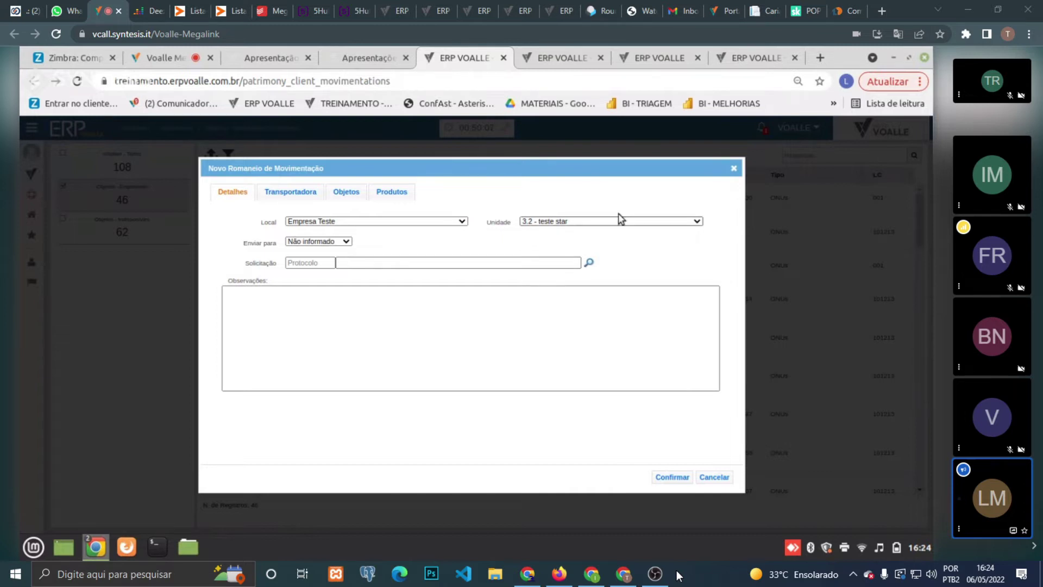
- Discard the new romaneio and filter the objects list to the 62 unavailable ones
{"action": "left_click", "coordinate": [736, 168]}
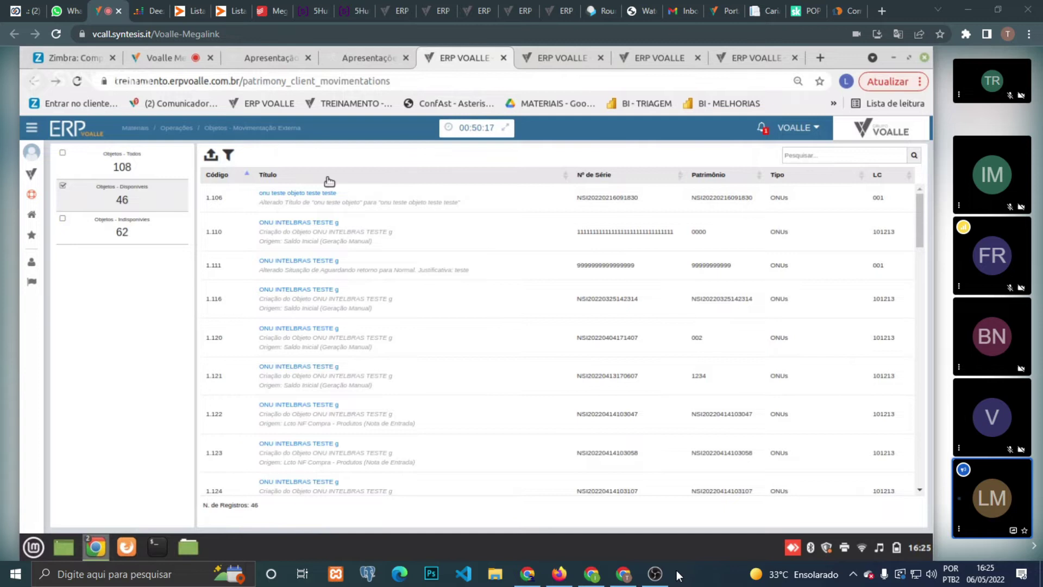
{"action": "left_click", "coordinate": [133, 232]}
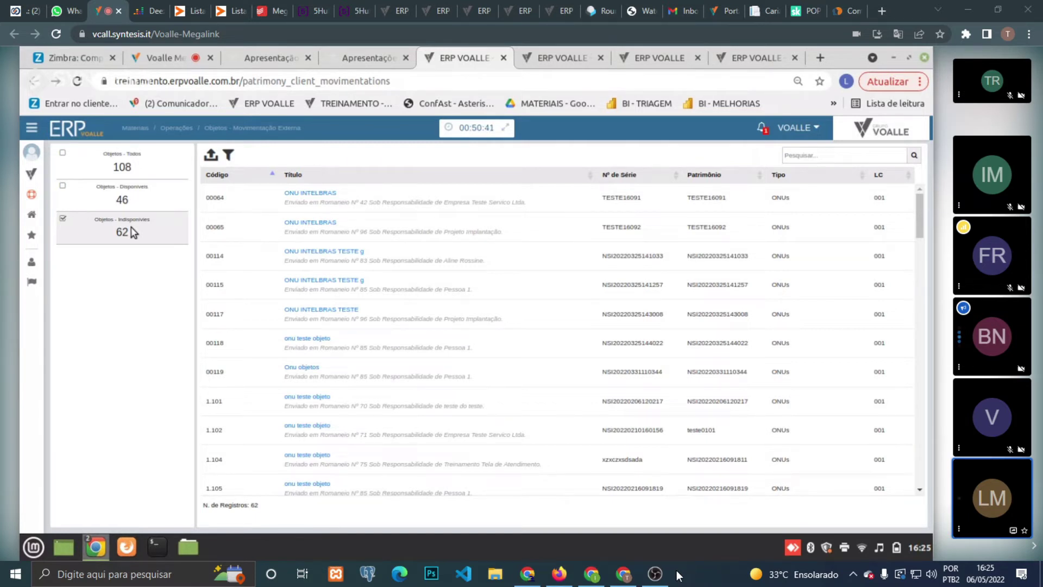
{"action": "left_click", "coordinate": [31, 174]}
- Search modules for 'trans', open NF Transferência - Entrada, and glance at Objetos - Manutenção
{"action": "left_click", "coordinate": [77, 175]}
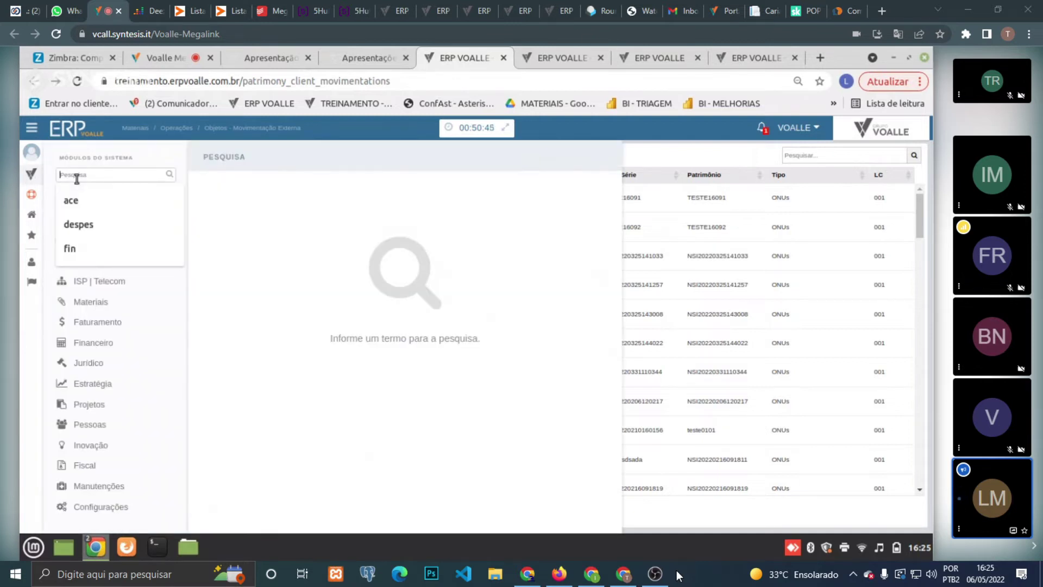
{"action": "type", "text": "trans"}
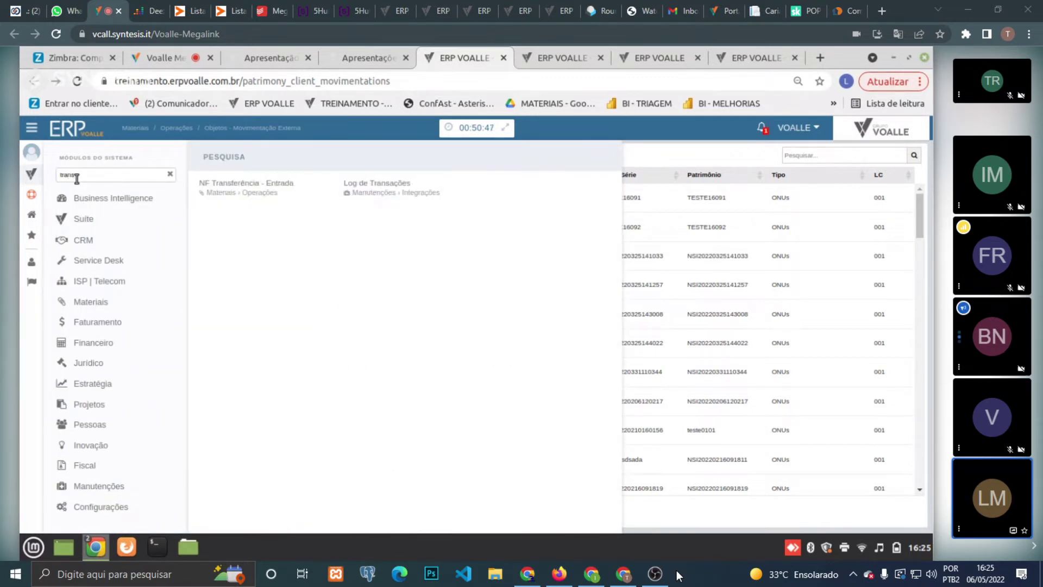
{"action": "left_click", "coordinate": [238, 181]}
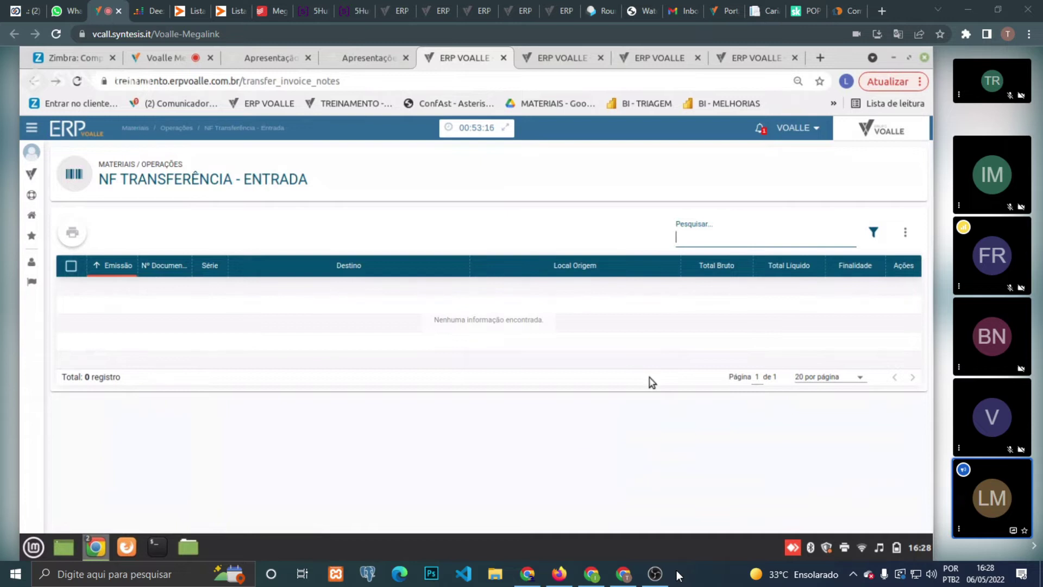
{"action": "left_click", "coordinate": [564, 46]}
{"action": "left_click", "coordinate": [465, 45]}
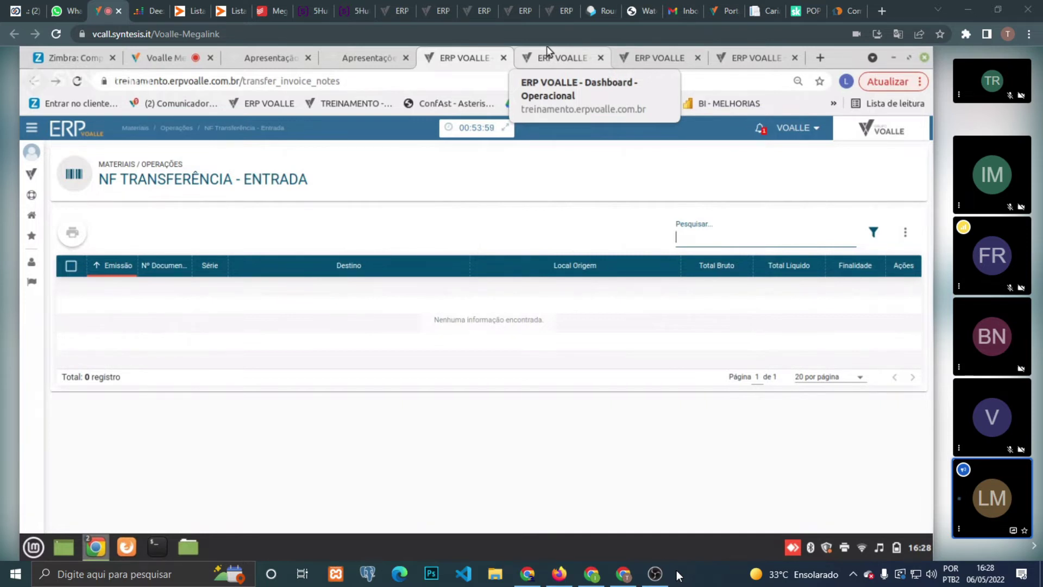
- Check the Objetos - Manutenção tab, then return to the empty NF Transferência - Entrada list
{"action": "left_click", "coordinate": [554, 56]}
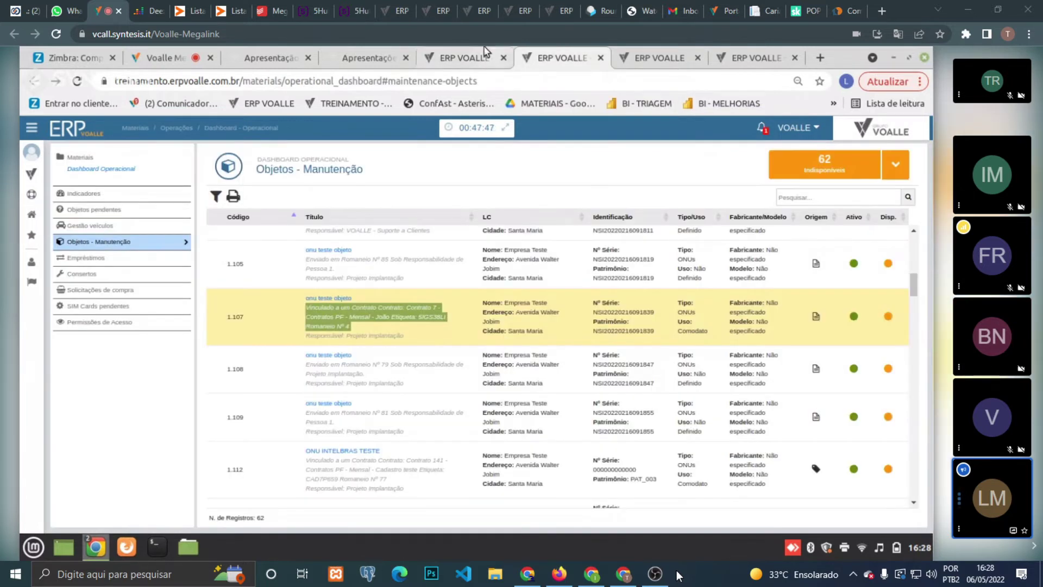
{"action": "left_click", "coordinate": [486, 53]}
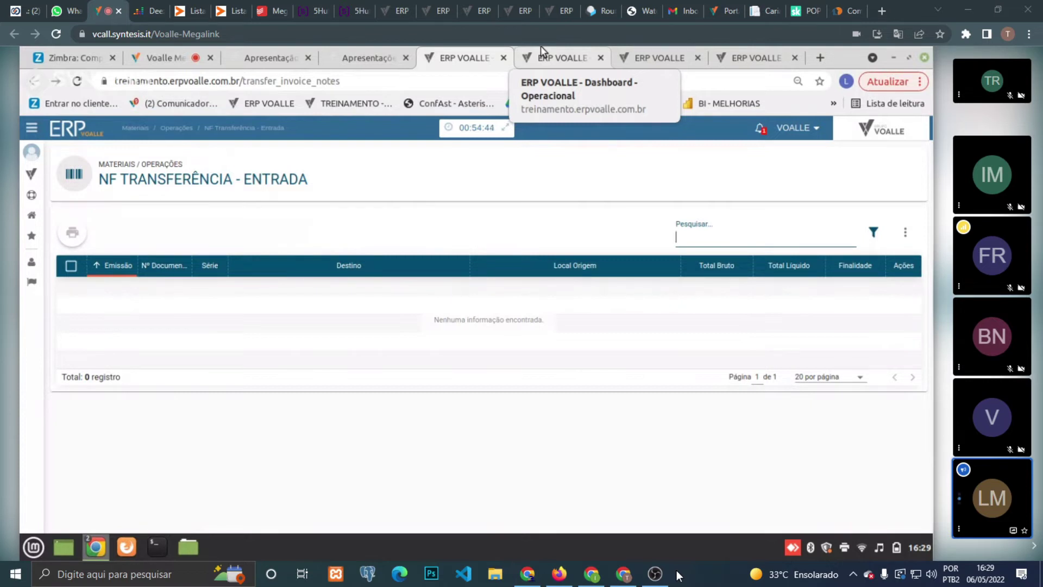
- In the presentation, select all the text on the MOVIMENTAÇÕES DE ESTOQUE slide
{"action": "left_click", "coordinate": [365, 49]}
{"action": "left_click", "coordinate": [265, 54]}
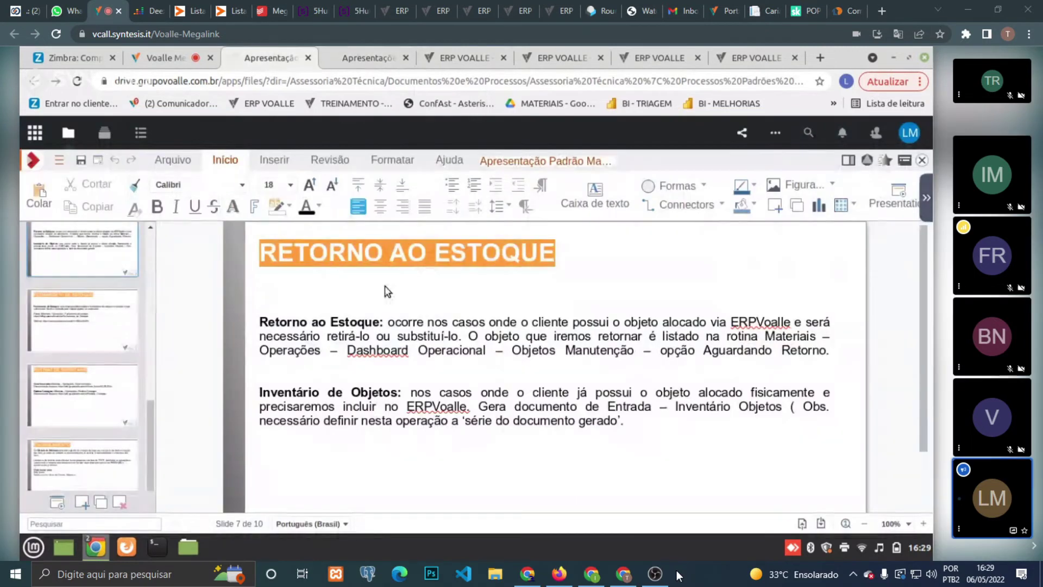
{"action": "left_click_drag", "start_coordinate": [146, 412], "coordinate": [152, 373]}
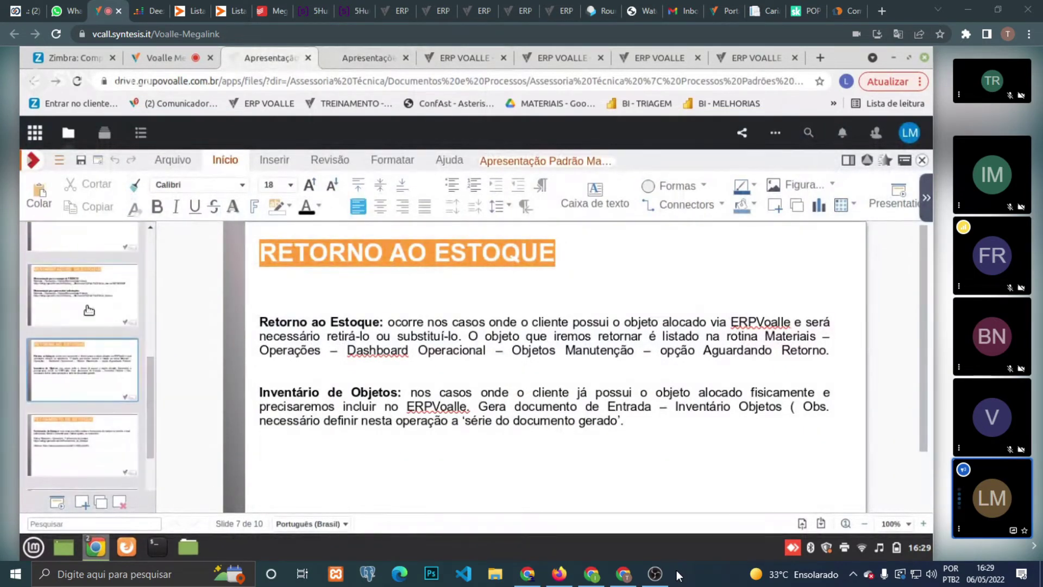
{"action": "left_click", "coordinate": [88, 308]}
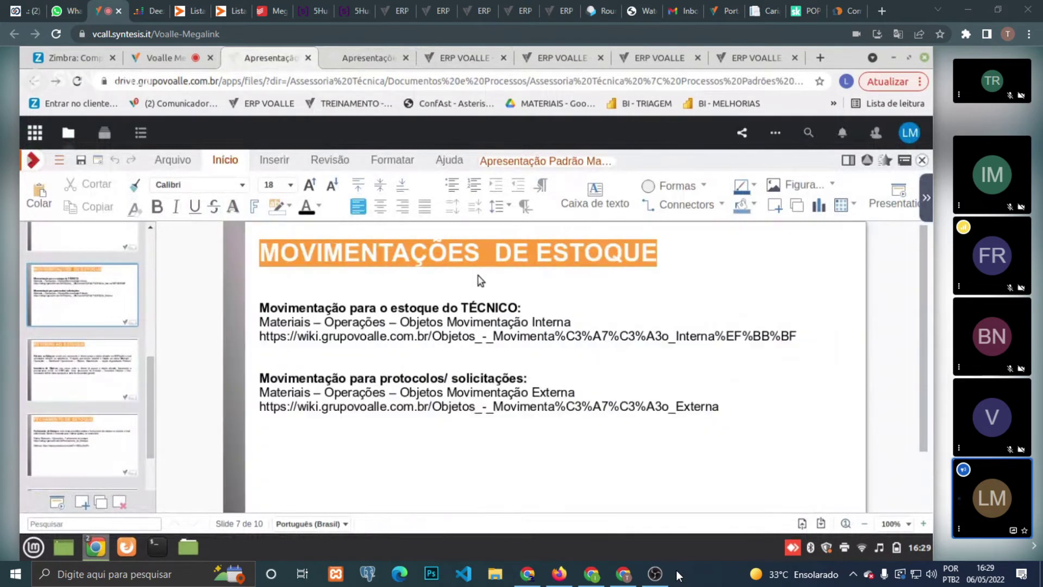
{"action": "left_click", "coordinate": [446, 312]}
{"action": "key", "text": "ctrl+a"}
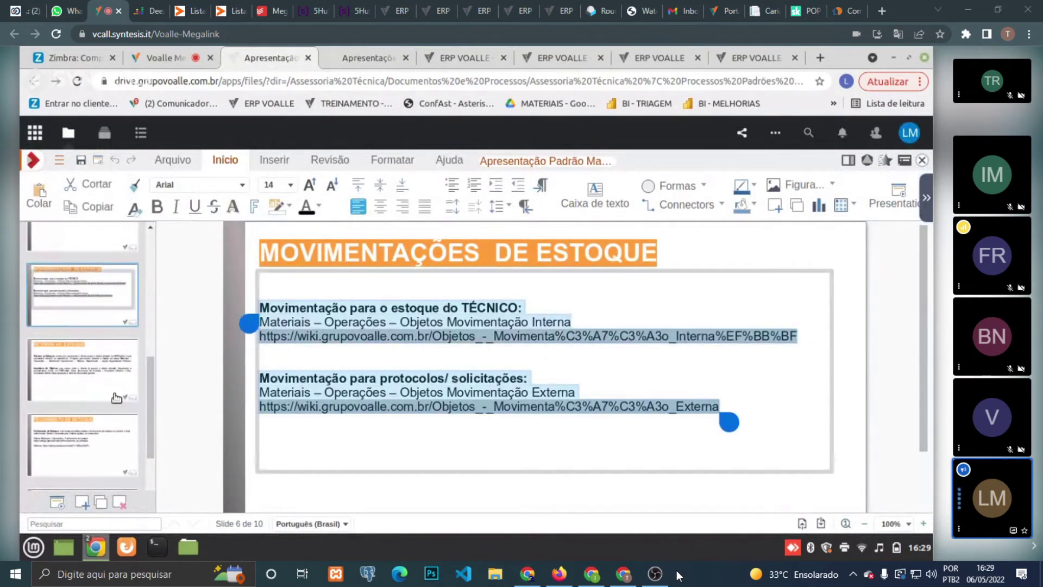
- Select the RETORNO AO ESTOQUE body text, then go back to the ERP Voalle page
{"action": "left_click", "coordinate": [99, 366]}
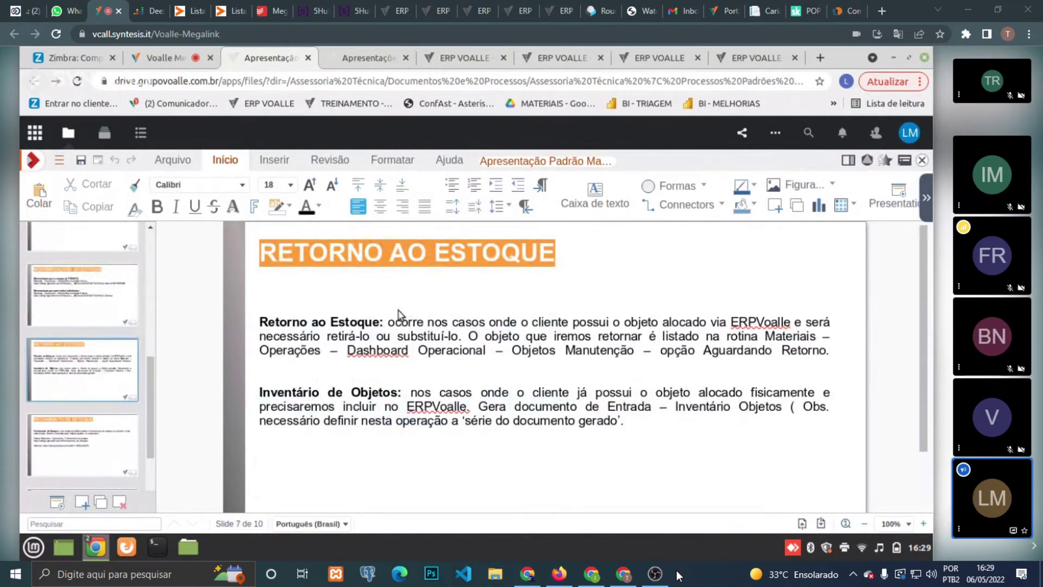
{"action": "left_click", "coordinate": [368, 326]}
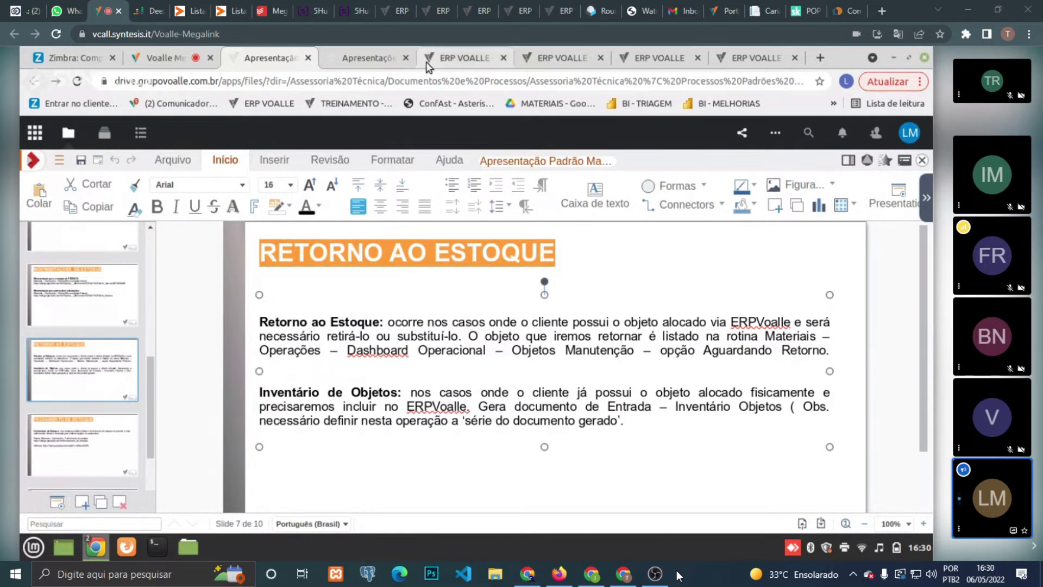
{"action": "left_click", "coordinate": [478, 53]}
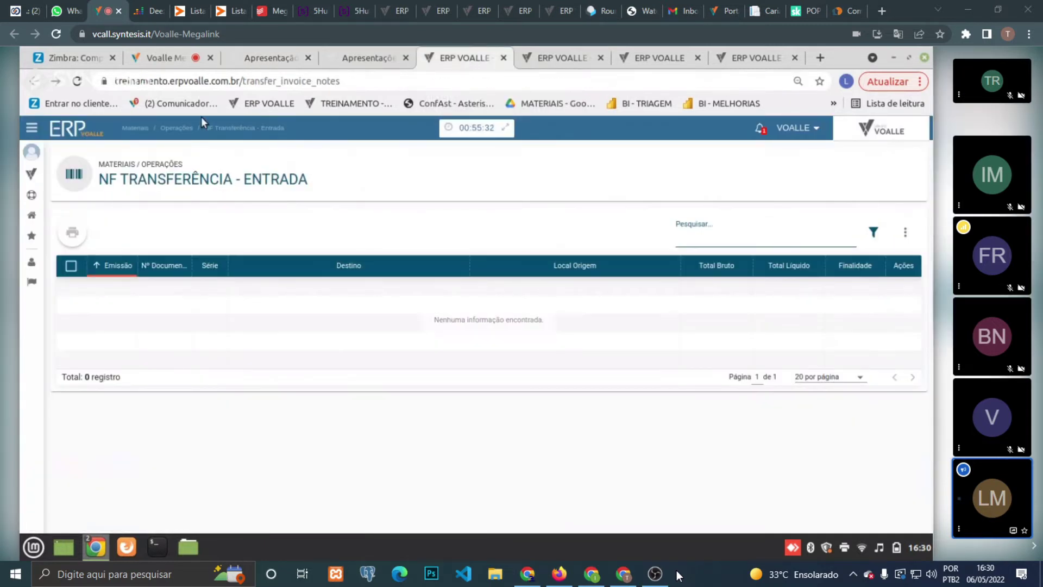
- Search the modules for 'aceitar' and open NF Entrada - Aceitar Retorno
{"action": "left_click", "coordinate": [31, 174]}
{"action": "left_click", "coordinate": [68, 175]}
{"action": "type", "text": "aceitar"}
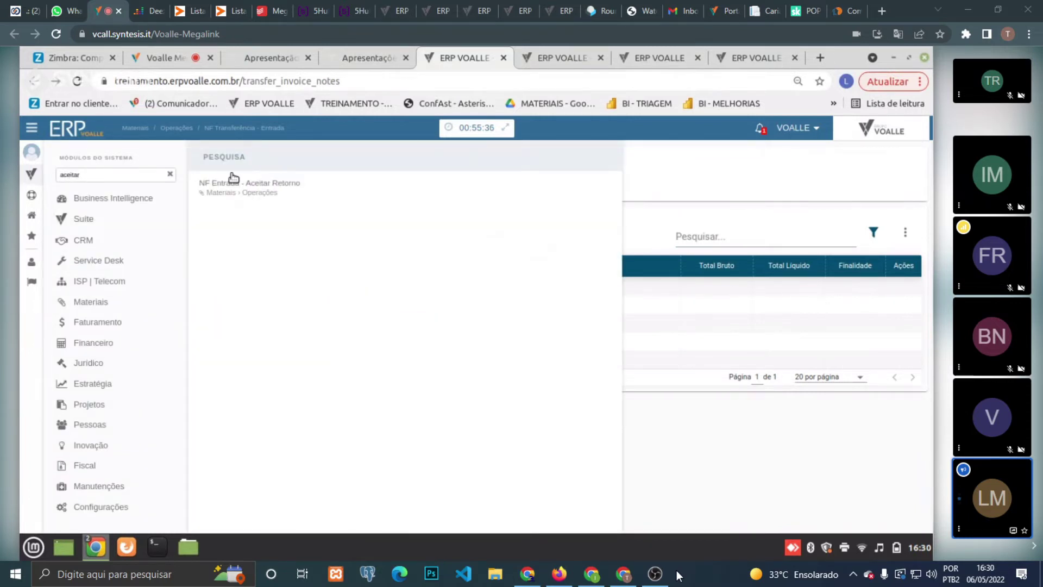
{"action": "left_click", "coordinate": [255, 197]}
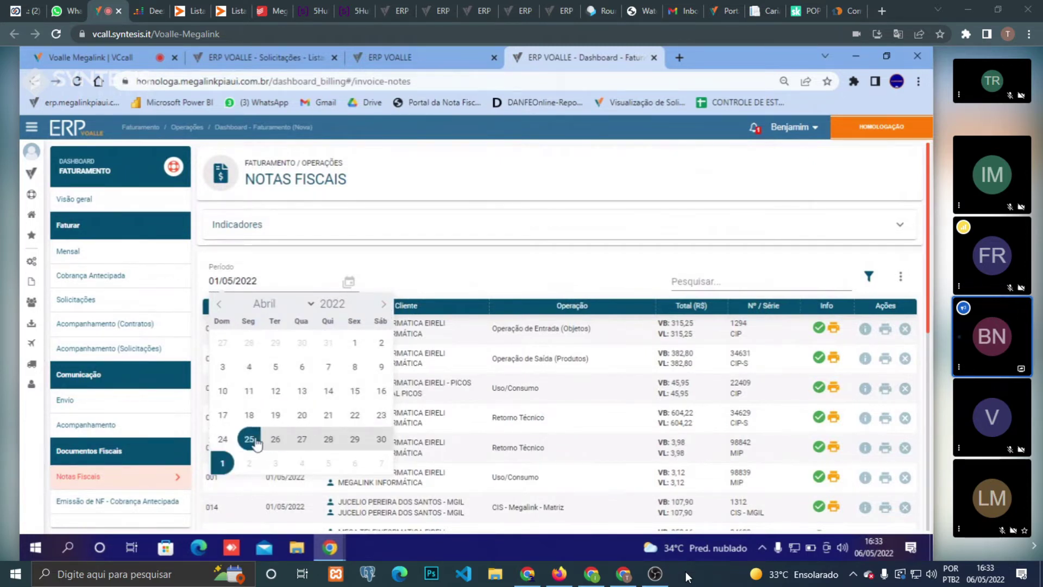
- Search the Notas Fiscais list for 624 and open that note's details
{"action": "left_click", "coordinate": [746, 282]}
{"action": "type", "text": "624"}
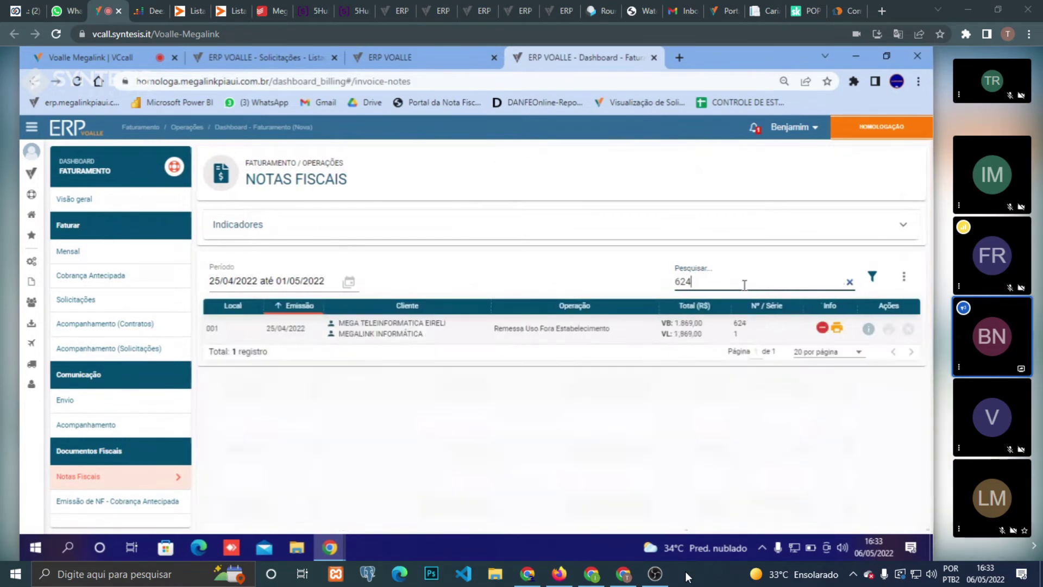
{"action": "mouse_move", "coordinate": [839, 334]}
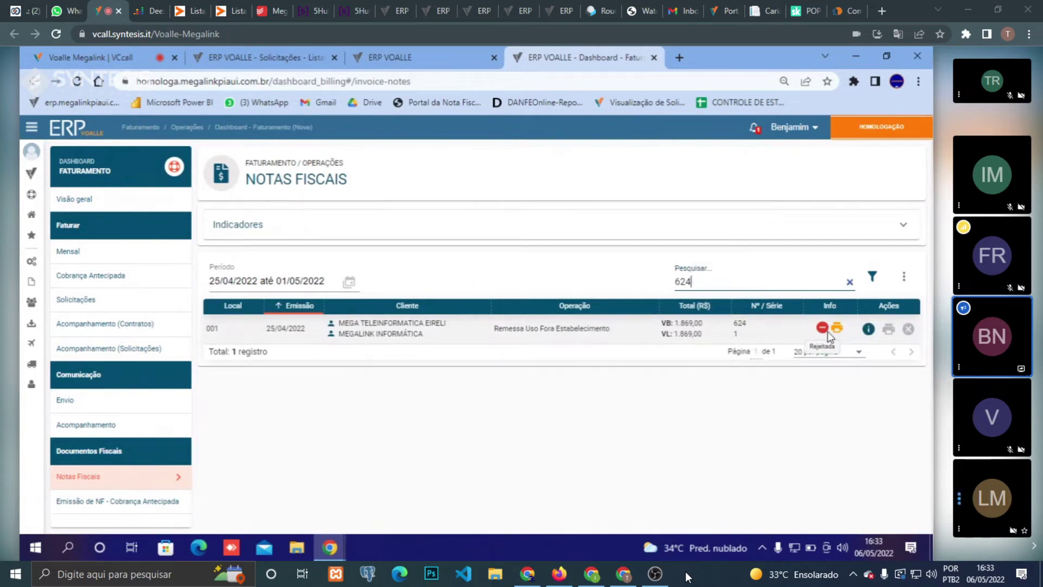
{"action": "left_click", "coordinate": [867, 330]}
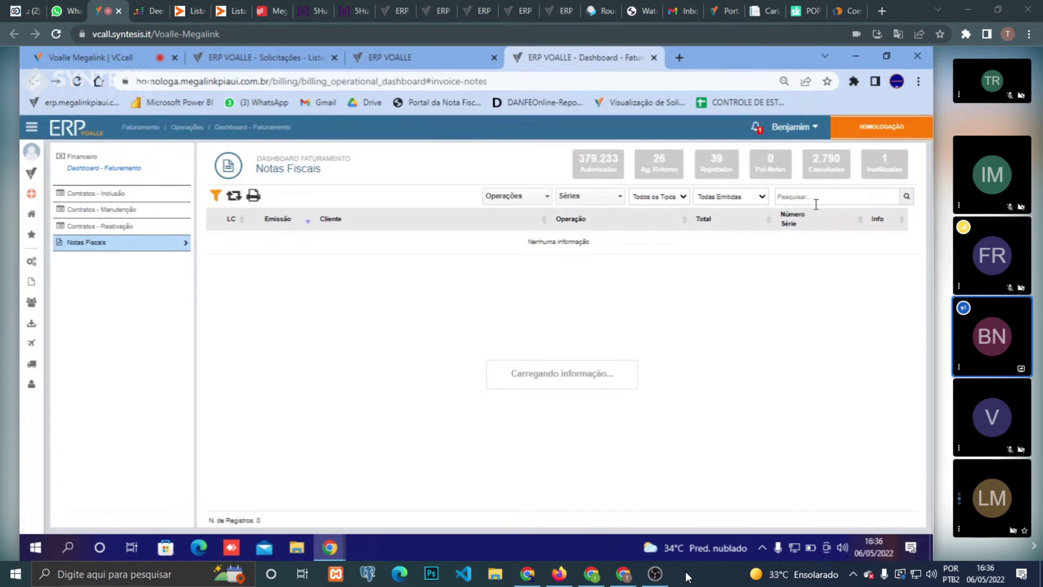
- In a new tab, open the Faturamento Notas Fiscais dashboard with the default filter
{"action": "left_click", "coordinate": [679, 57]}
{"action": "left_click", "coordinate": [81, 103]}
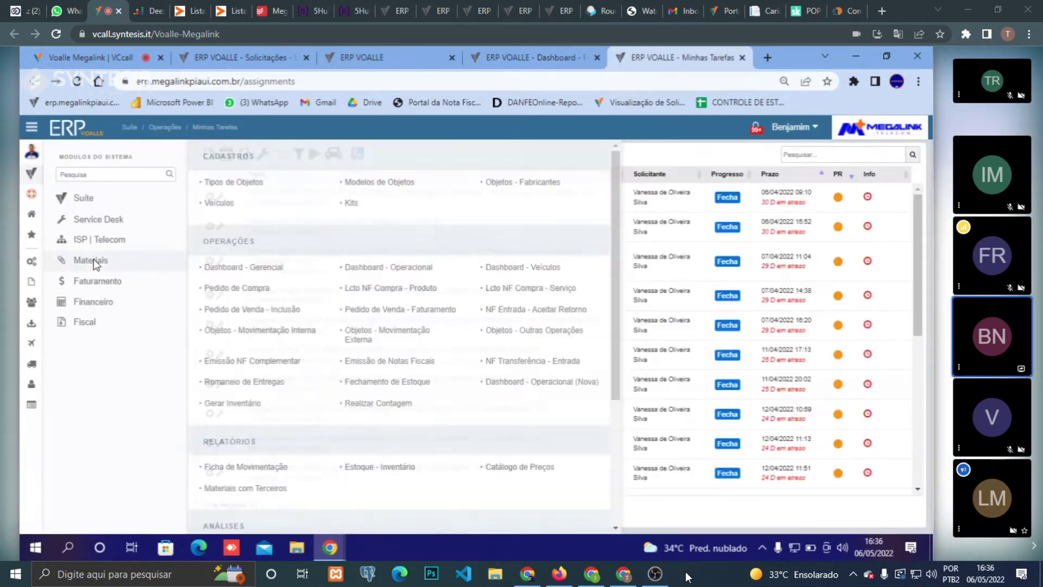
{"action": "mouse_move", "coordinate": [98, 280]}
{"action": "left_click", "coordinate": [364, 274]}
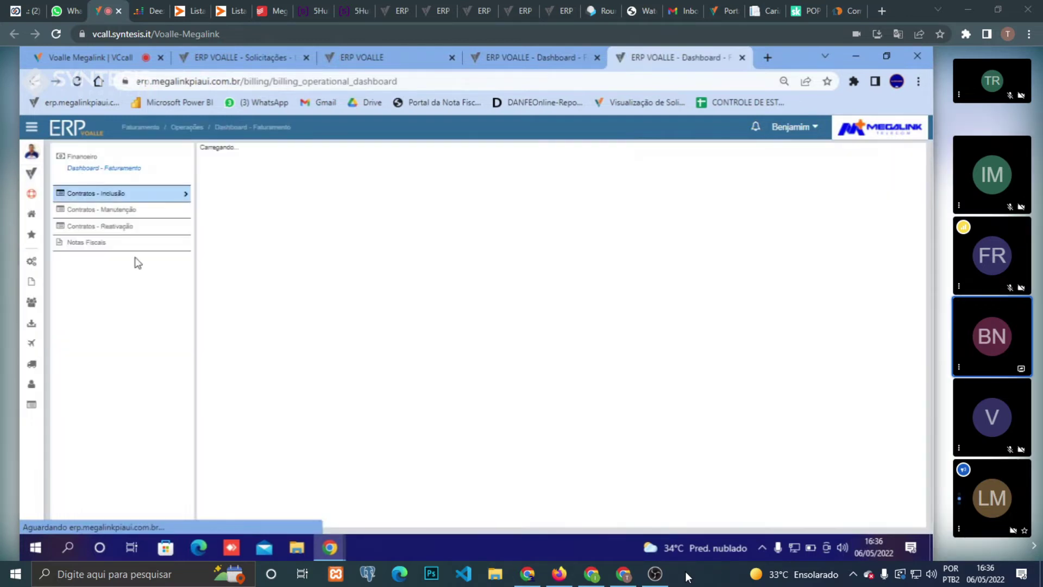
{"action": "left_click", "coordinate": [130, 245]}
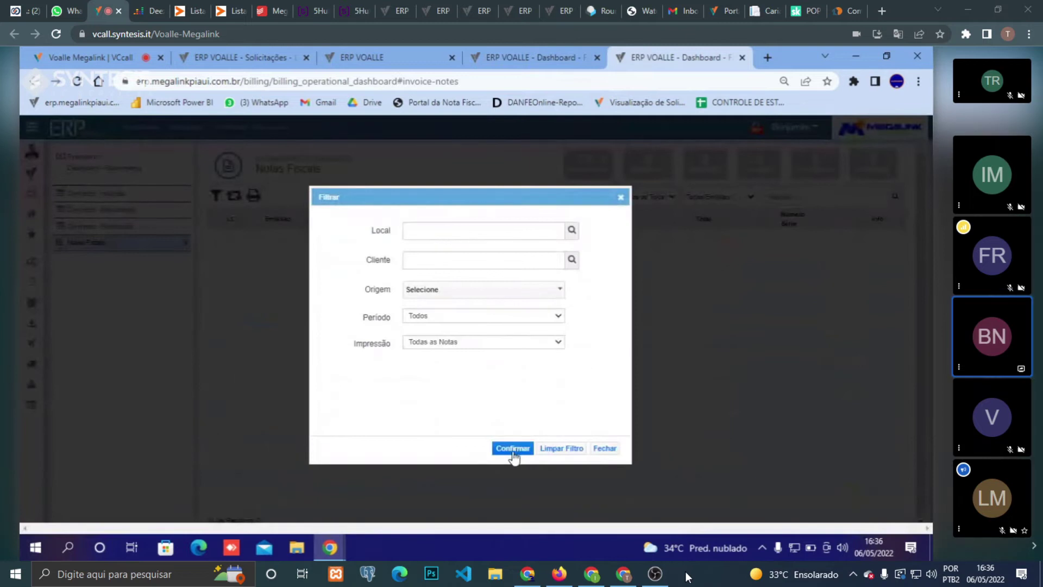
{"action": "left_click", "coordinate": [513, 450]}
- Search the notes for 624, showing 1.531 authorized and 1 rejected
{"action": "left_click", "coordinate": [849, 199]}
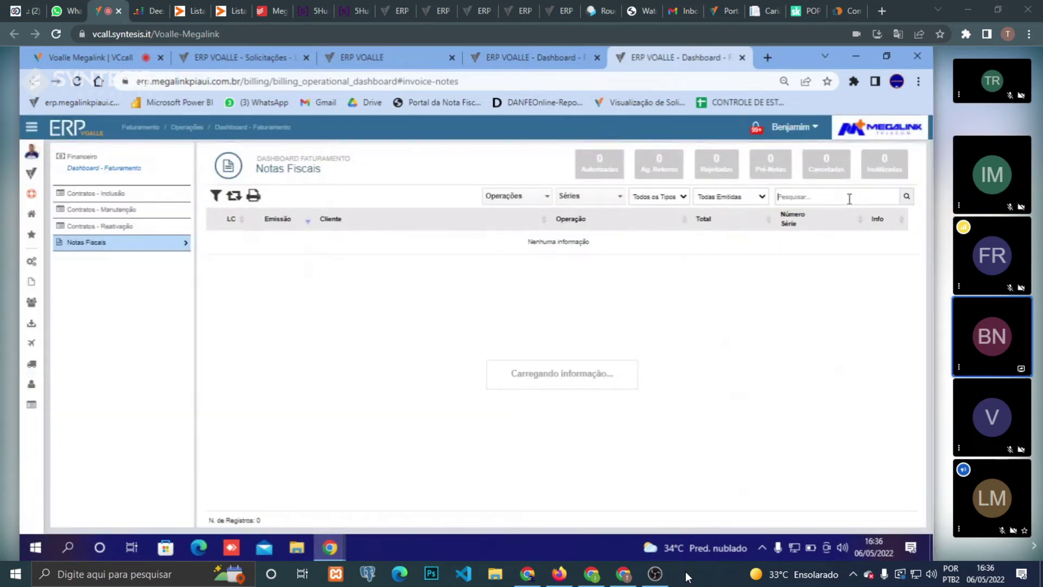
{"action": "type", "text": "624"}
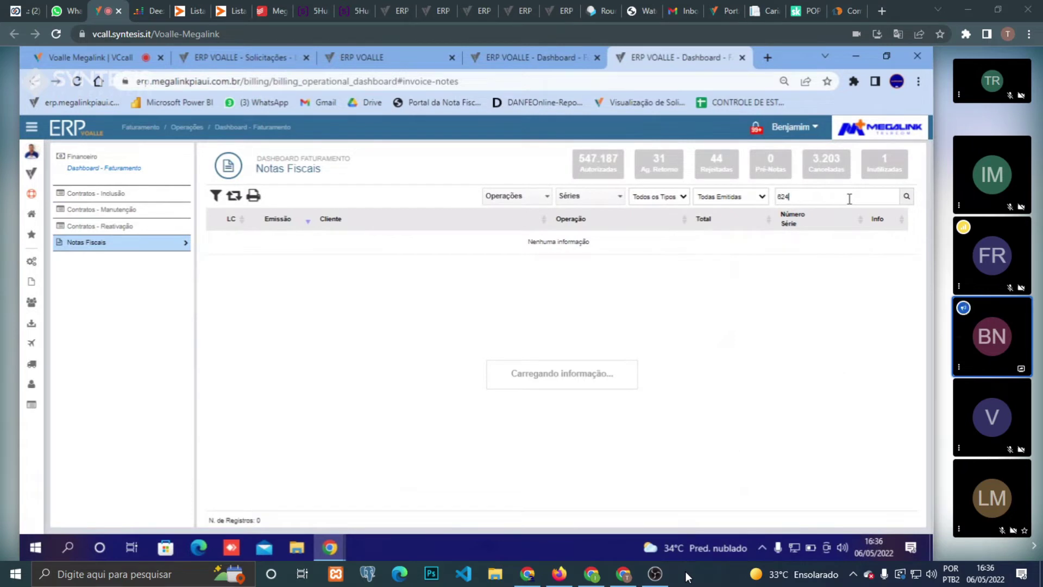
{"action": "left_click", "coordinate": [768, 58]}
- In another ERP session, open Service Desk Solicitações - Listagem
{"action": "left_click", "coordinate": [544, 48]}
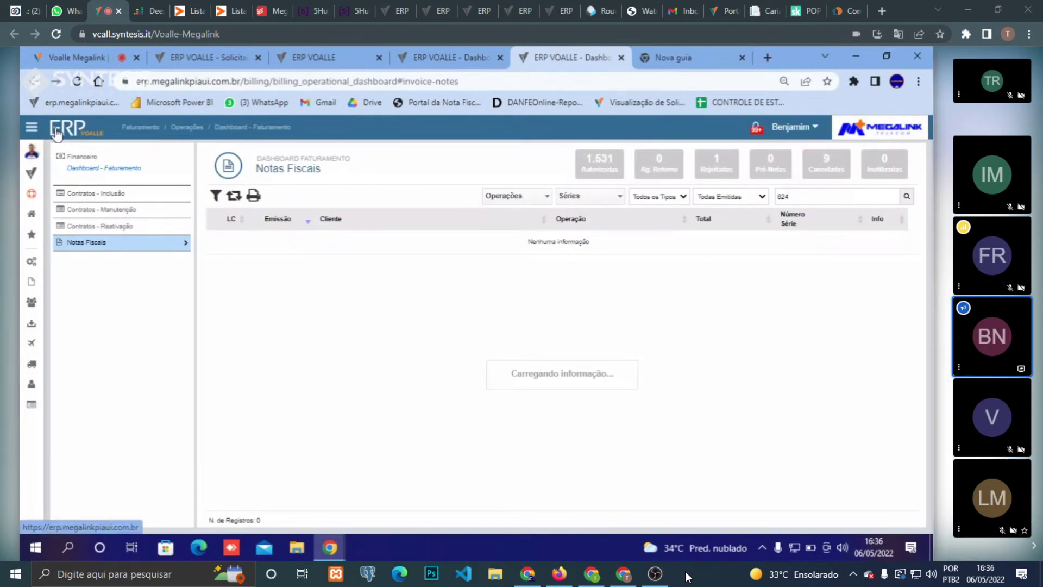
{"action": "left_click", "coordinate": [250, 125]}
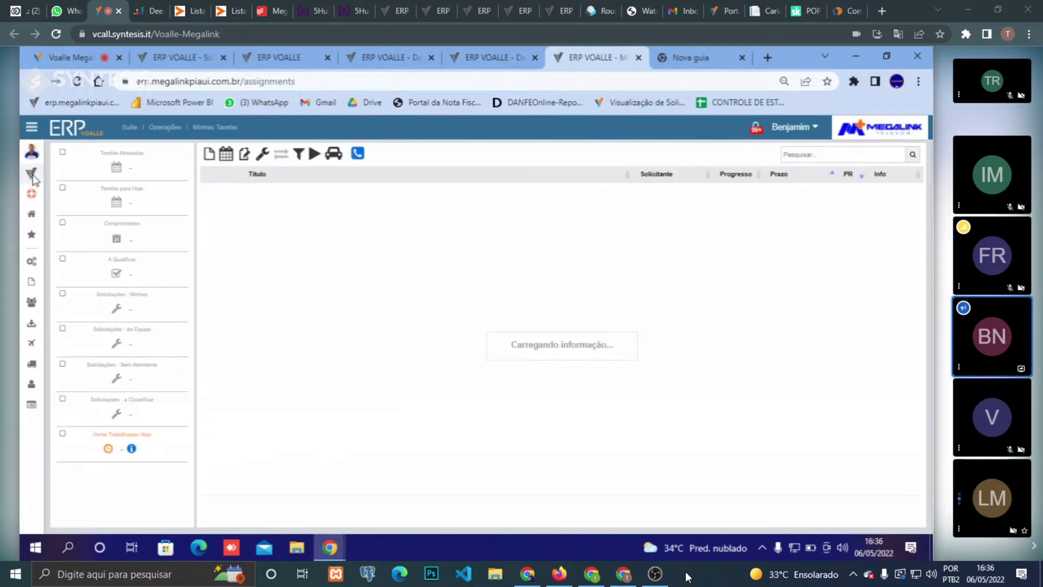
{"action": "left_click", "coordinate": [29, 174]}
{"action": "left_click", "coordinate": [91, 260]}
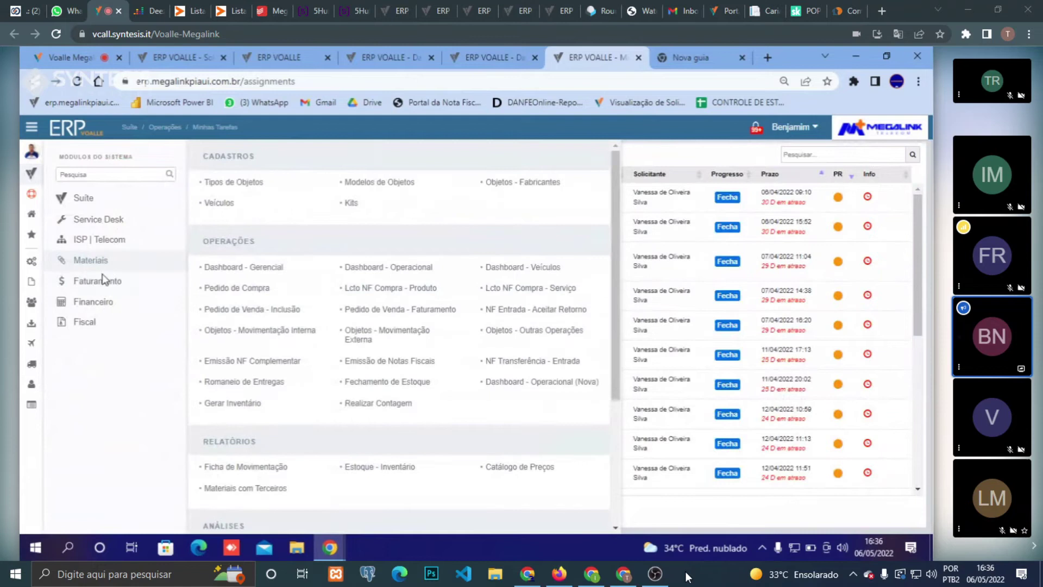
{"action": "mouse_move", "coordinate": [109, 220]}
{"action": "left_click", "coordinate": [270, 272]}
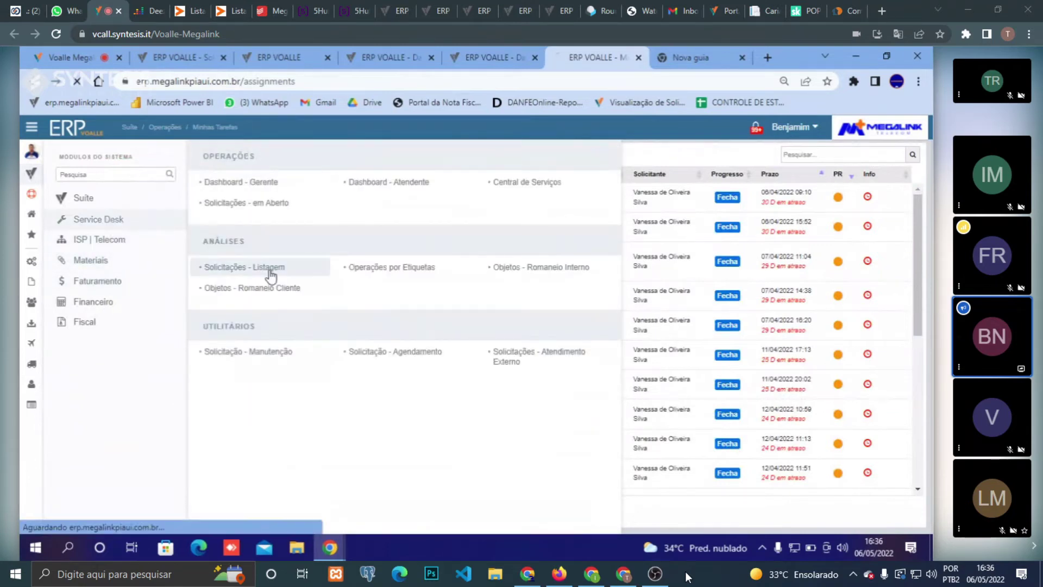
- Copy protocol number 322297 from the material request page and return to the listing
{"action": "left_click", "coordinate": [276, 53]}
{"action": "double_click", "coordinate": [317, 168]}
{"action": "right_click", "coordinate": [321, 168]}
{"action": "left_click", "coordinate": [342, 174]}
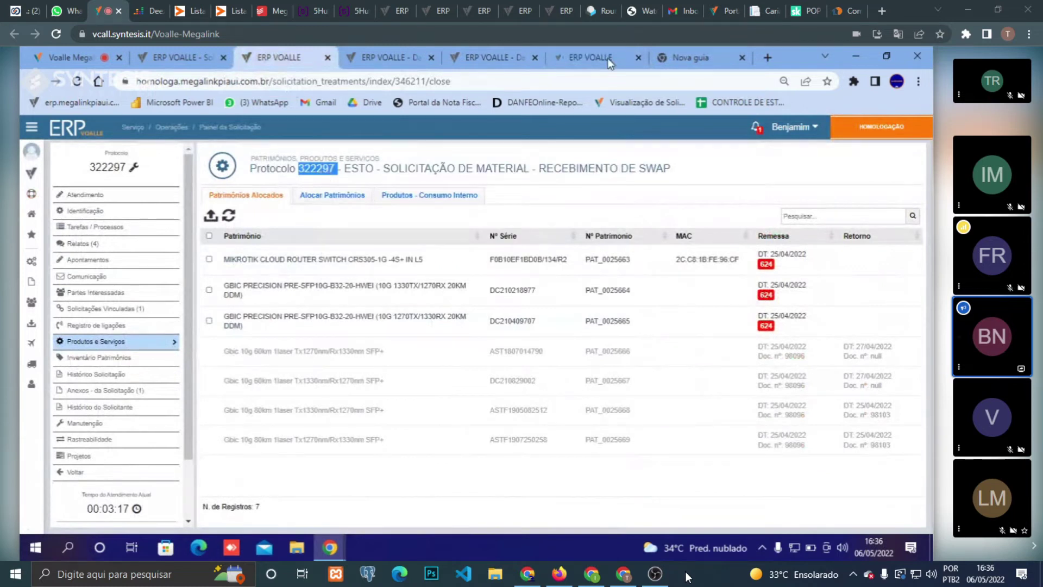
{"action": "left_click", "coordinate": [668, 55]}
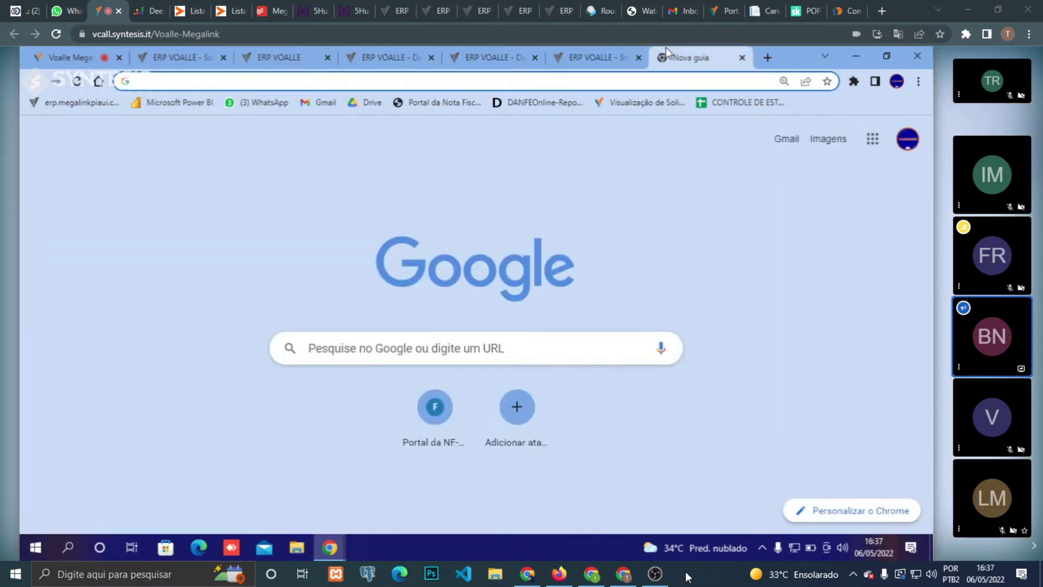
{"action": "left_click", "coordinate": [613, 52]}
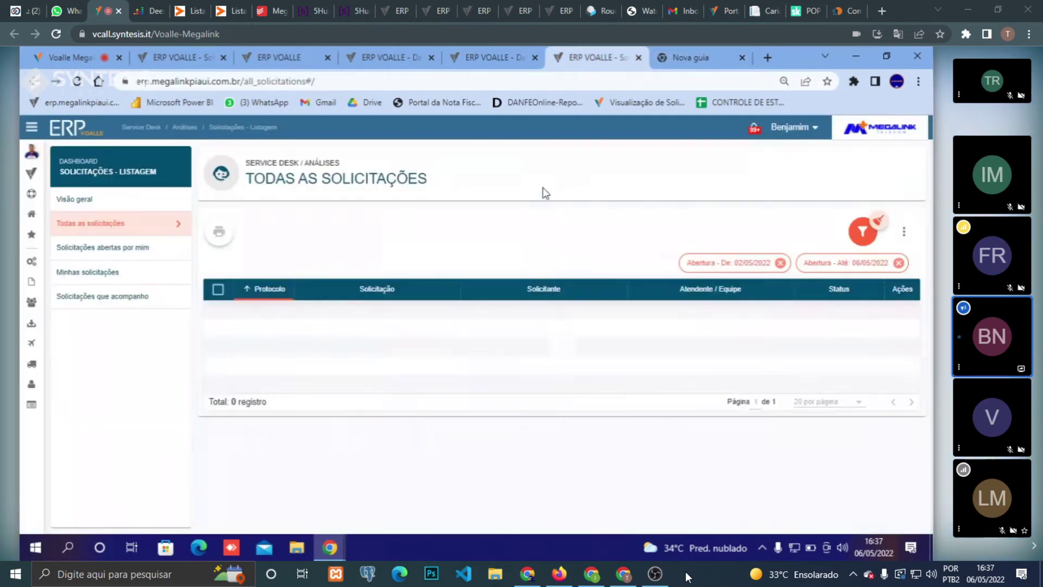
- Clear the date filters, search requests for 322297, open it in a new tab, and return to Notas Fiscais
{"action": "left_click", "coordinate": [787, 263]}
{"action": "left_click", "coordinate": [767, 237]}
{"action": "type", "text": "322297"}
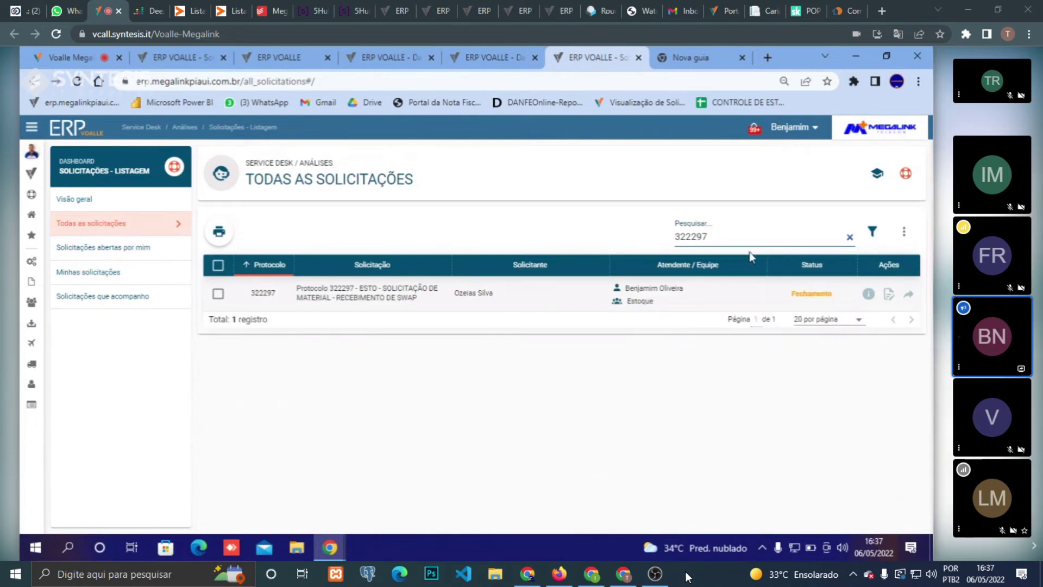
{"action": "left_click", "coordinate": [909, 294]}
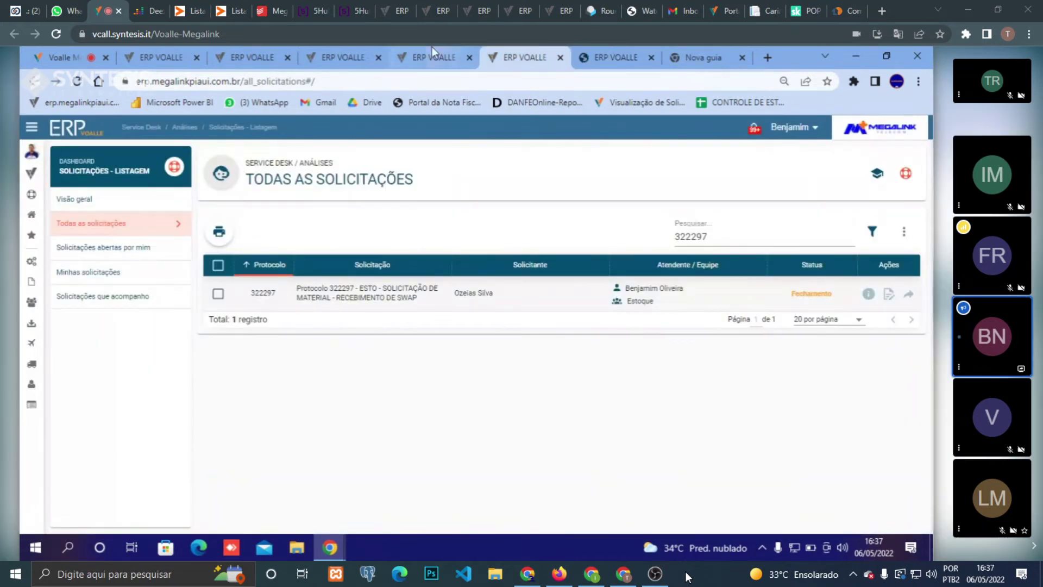
{"action": "left_click", "coordinate": [432, 50]}
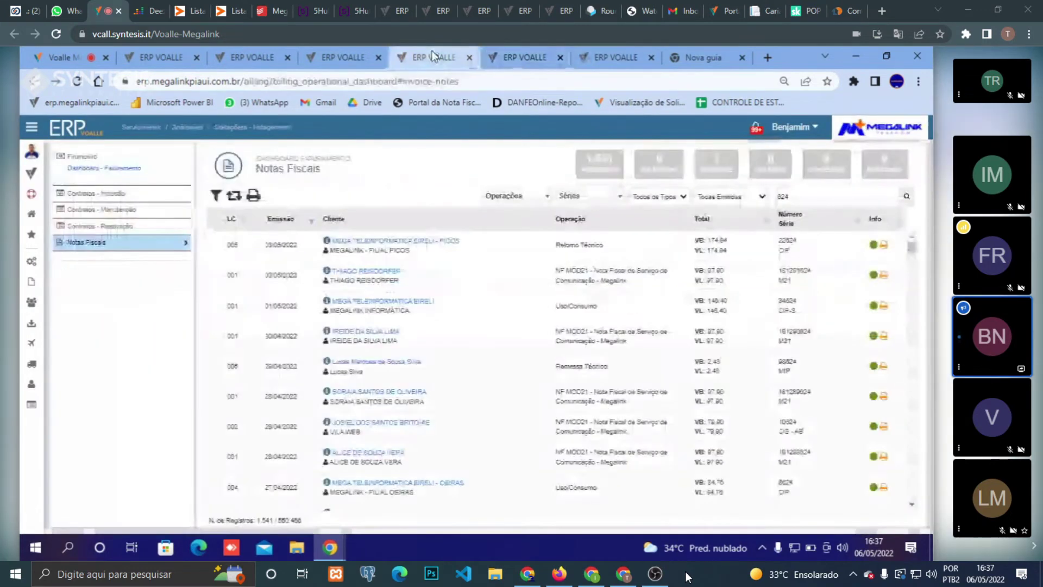
- Rerun the Notas Fiscais search for 624 and open the Filtrar dialog
{"action": "left_click", "coordinate": [850, 192]}
{"action": "key", "text": "Return"}
{"action": "left_click", "coordinate": [215, 195]}
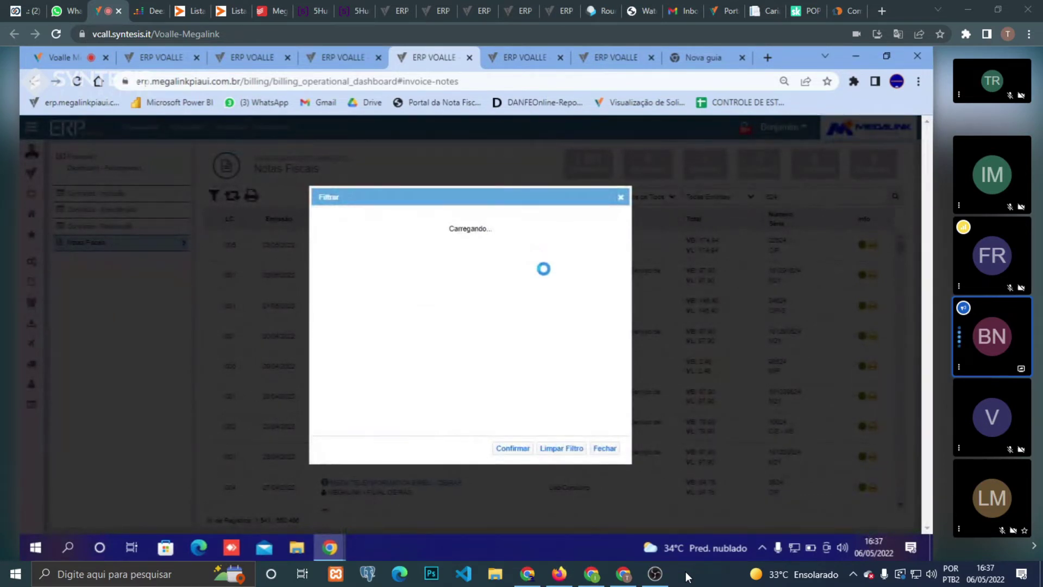
- Filter the 624 invoice search to the location MEGALINK - MATRIZ
{"action": "left_click", "coordinate": [572, 238]}
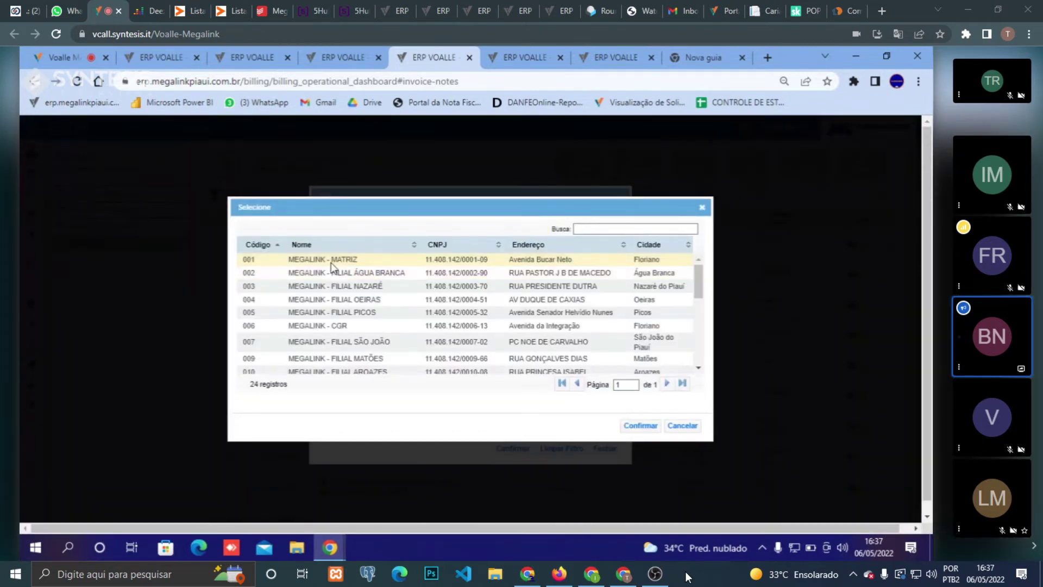
{"action": "double_click", "coordinate": [333, 260]}
{"action": "left_click", "coordinate": [513, 454]}
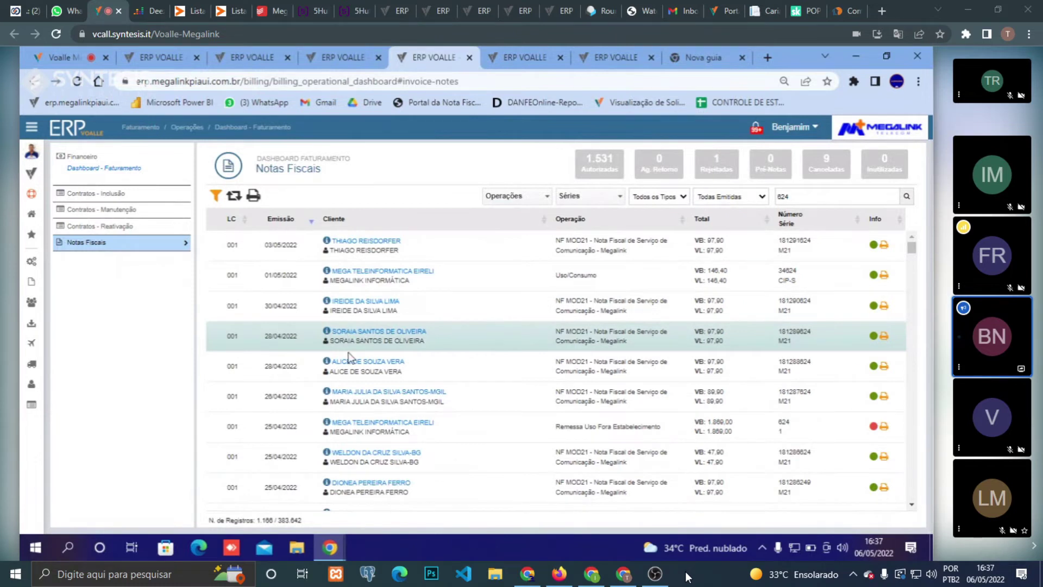
- Scroll the filtered invoices to find remessa note 624 with its red status dot
{"action": "scroll", "coordinate": [375, 427], "scroll_direction": "down", "scroll_amount": 2}
{"action": "scroll", "coordinate": [379, 425], "scroll_direction": "down", "scroll_amount": 2}
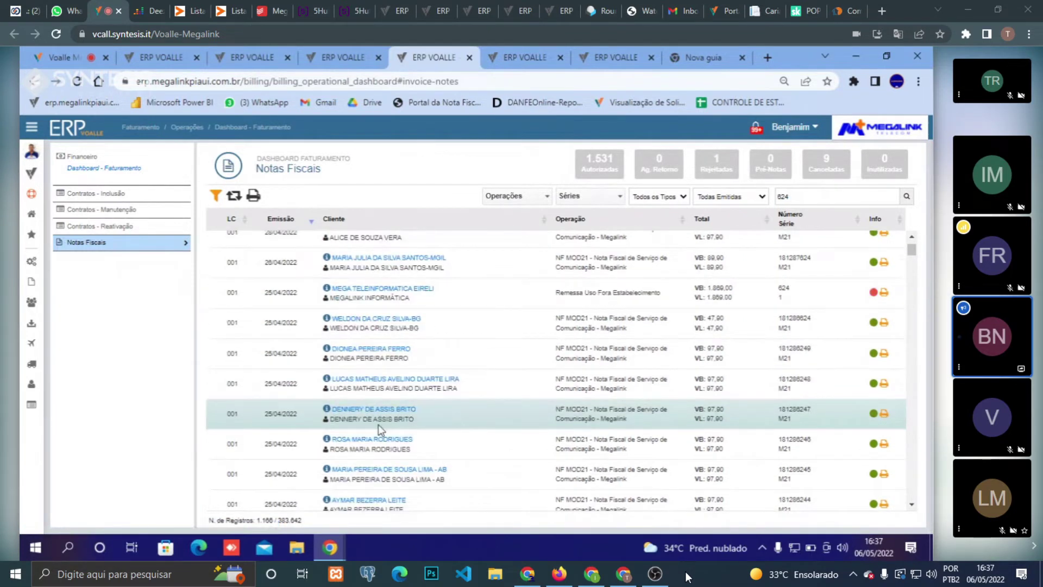
{"action": "scroll", "coordinate": [378, 425], "scroll_direction": "down", "scroll_amount": 3}
{"action": "scroll", "coordinate": [378, 425], "scroll_direction": "down", "scroll_amount": 2}
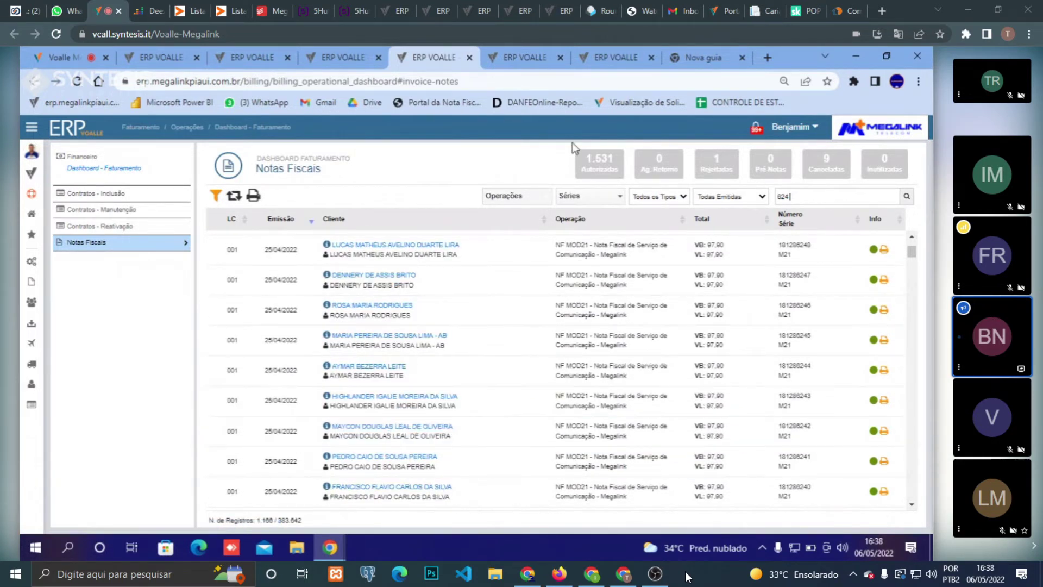
- Move between the protocol 322297, request list and Notas Fiscais tabs, ending on the video call
{"action": "left_click", "coordinate": [704, 55]}
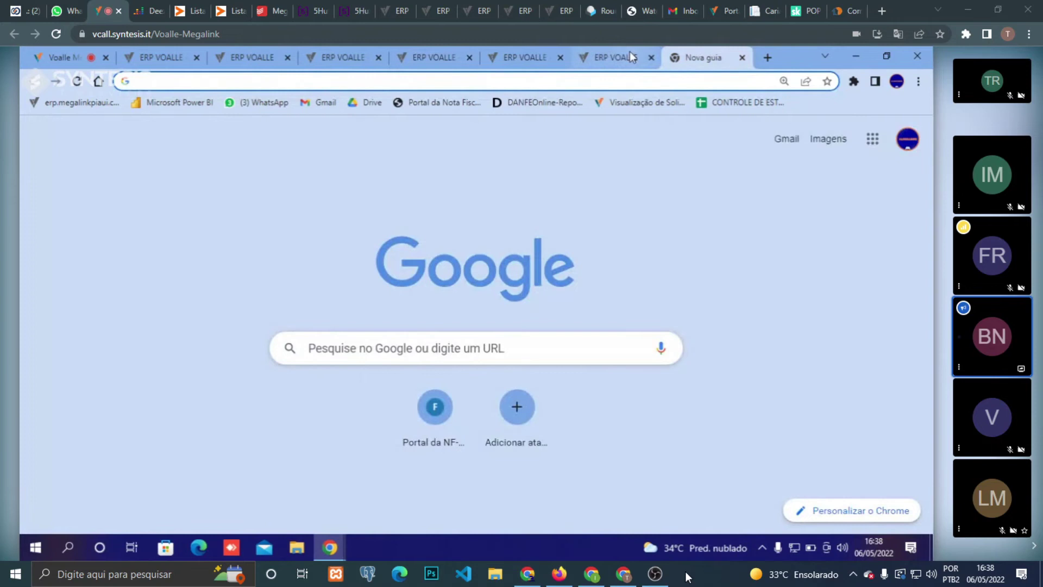
{"action": "left_click", "coordinate": [630, 55]}
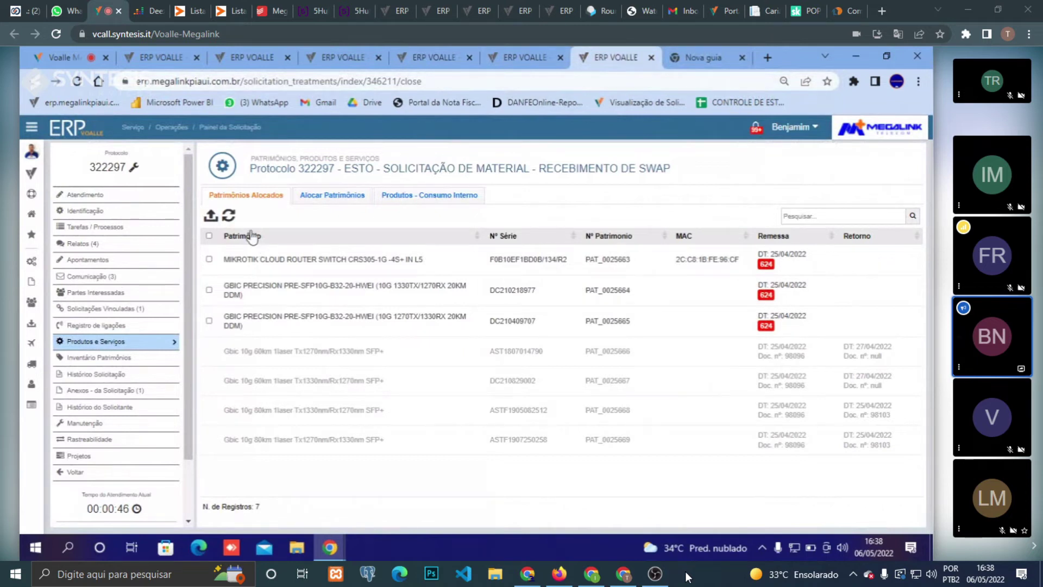
{"action": "left_click", "coordinate": [541, 55]}
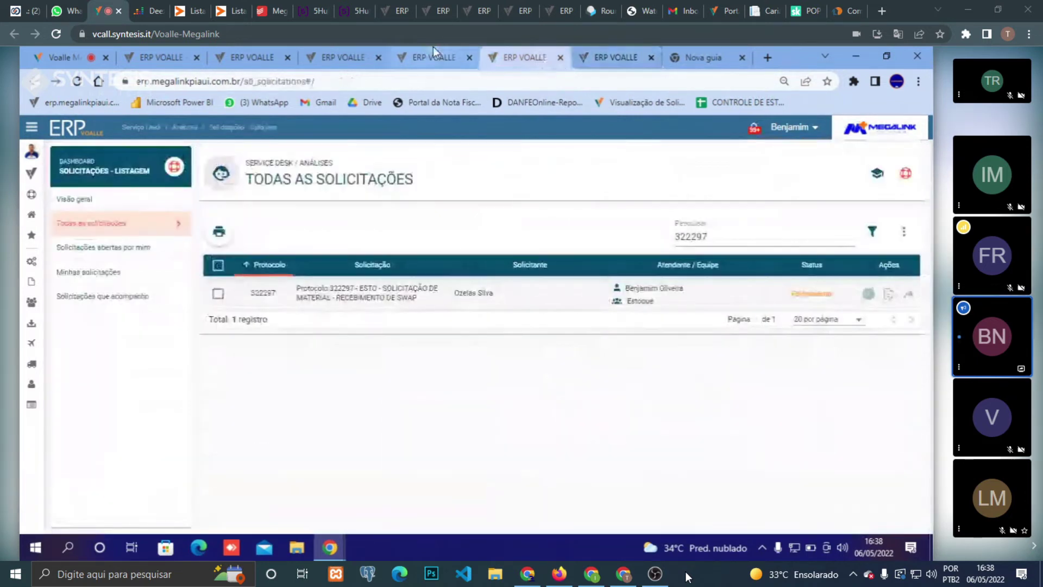
{"action": "left_click", "coordinate": [433, 51]}
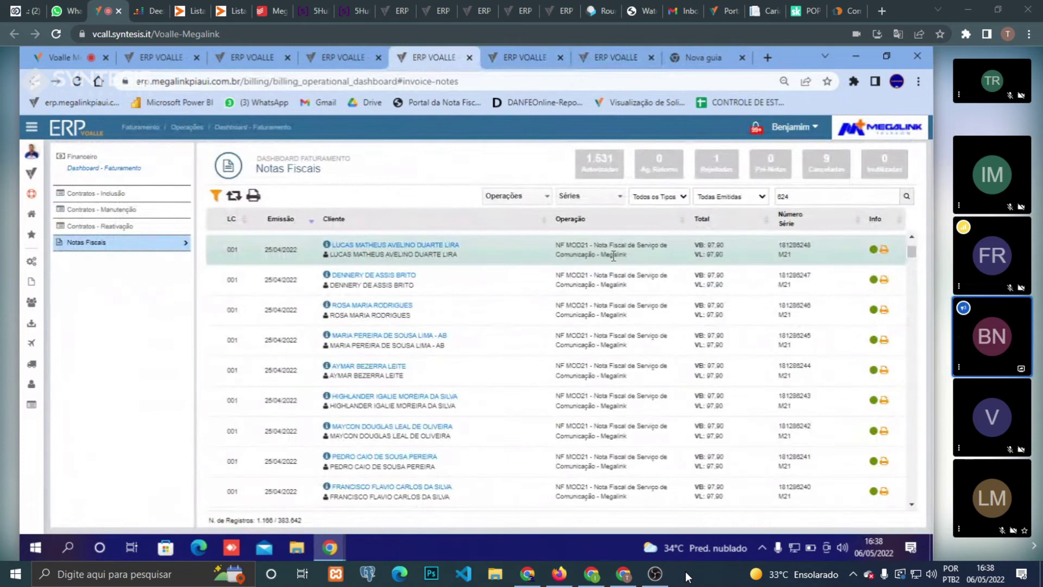
{"action": "left_click", "coordinate": [609, 55]}
{"action": "left_click", "coordinate": [531, 49]}
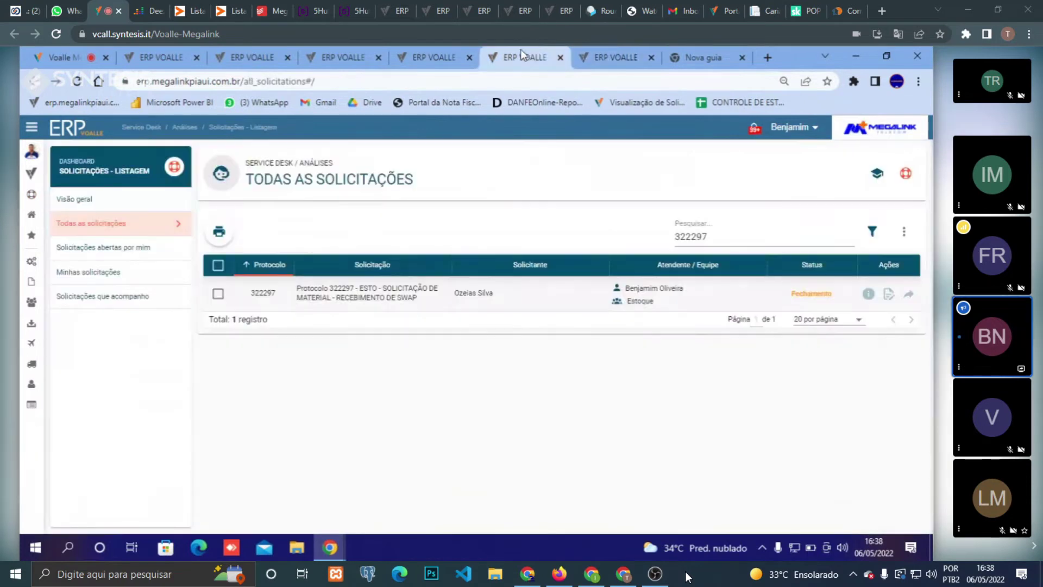
{"action": "left_click", "coordinate": [459, 54]}
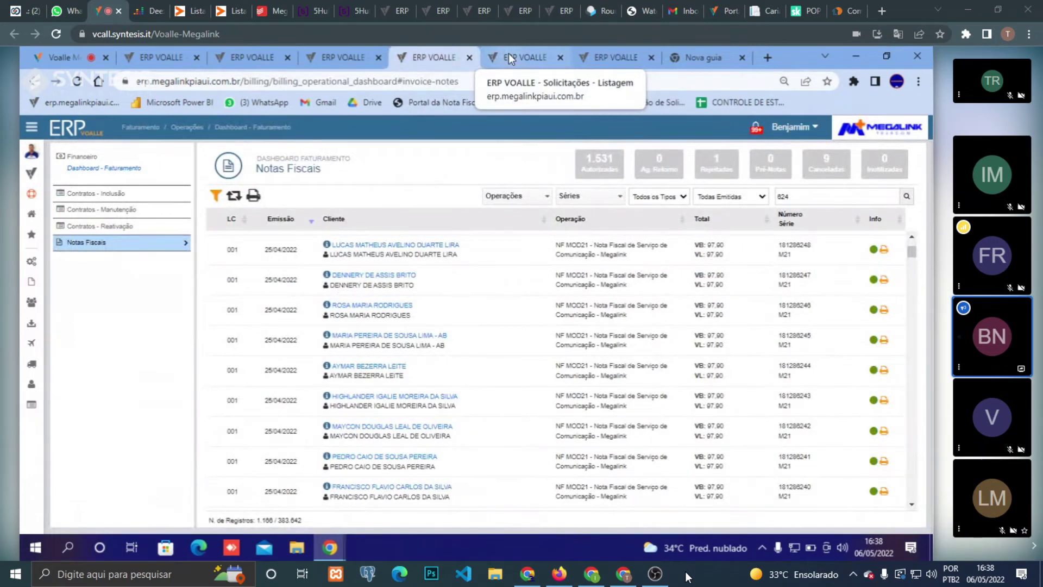
{"action": "left_click", "coordinate": [51, 55]}
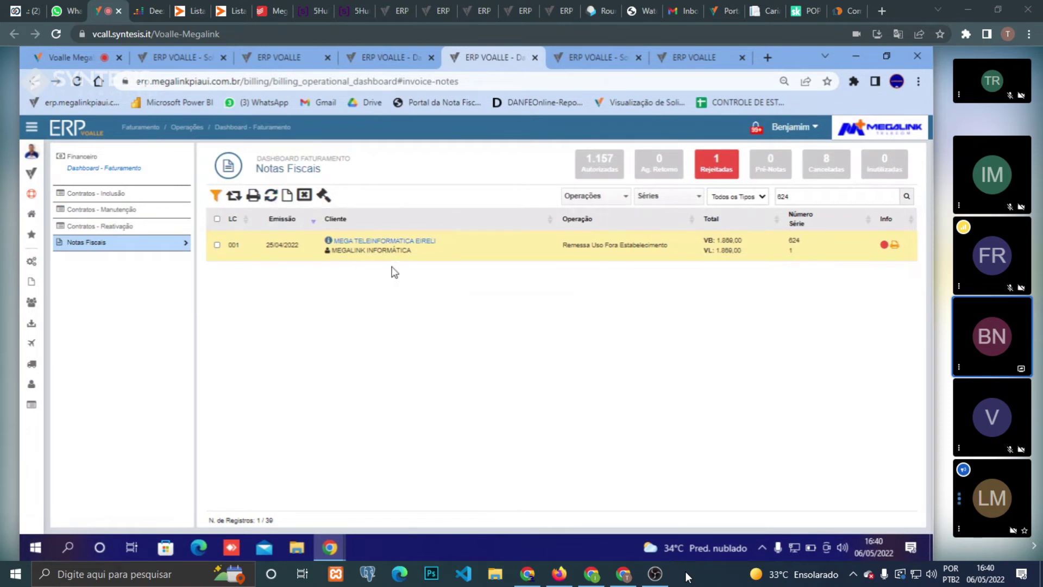
- Open note 624, run Atualizar Dados and Gerar Arquivo de integração, then dismiss the success notice
{"action": "left_click", "coordinate": [388, 245]}
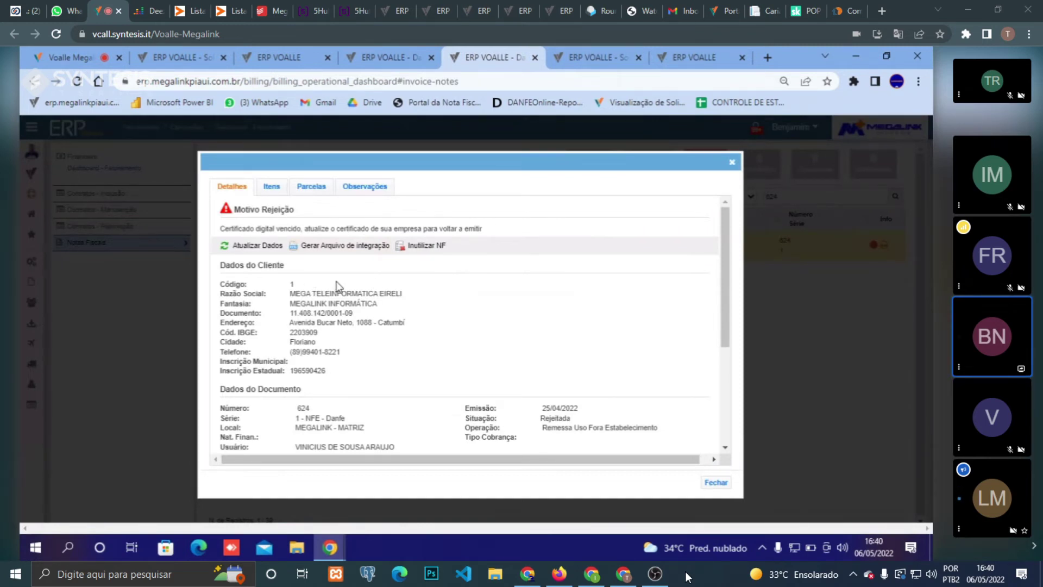
{"action": "left_click", "coordinate": [270, 247]}
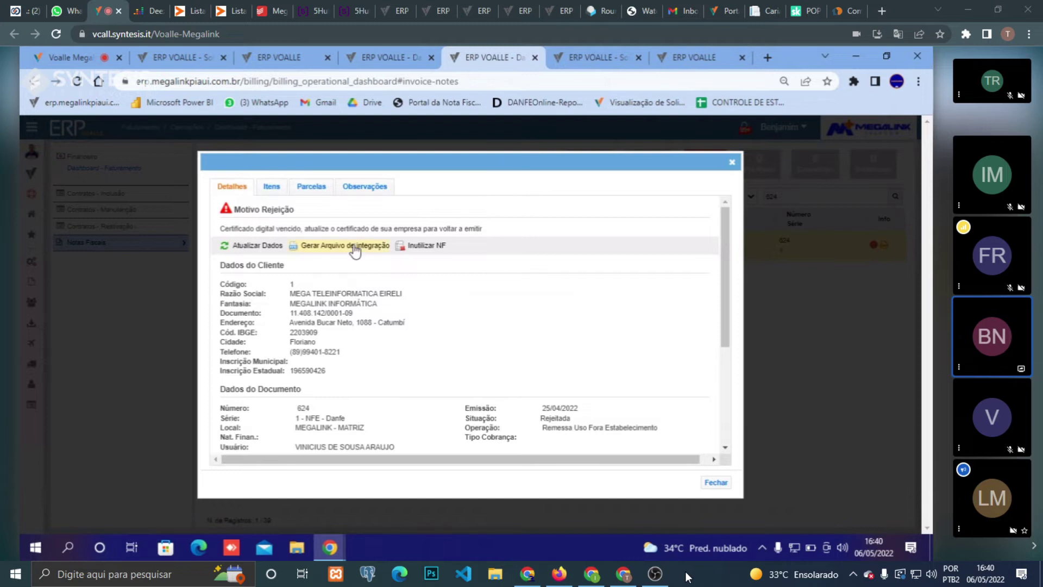
{"action": "left_click", "coordinate": [356, 247]}
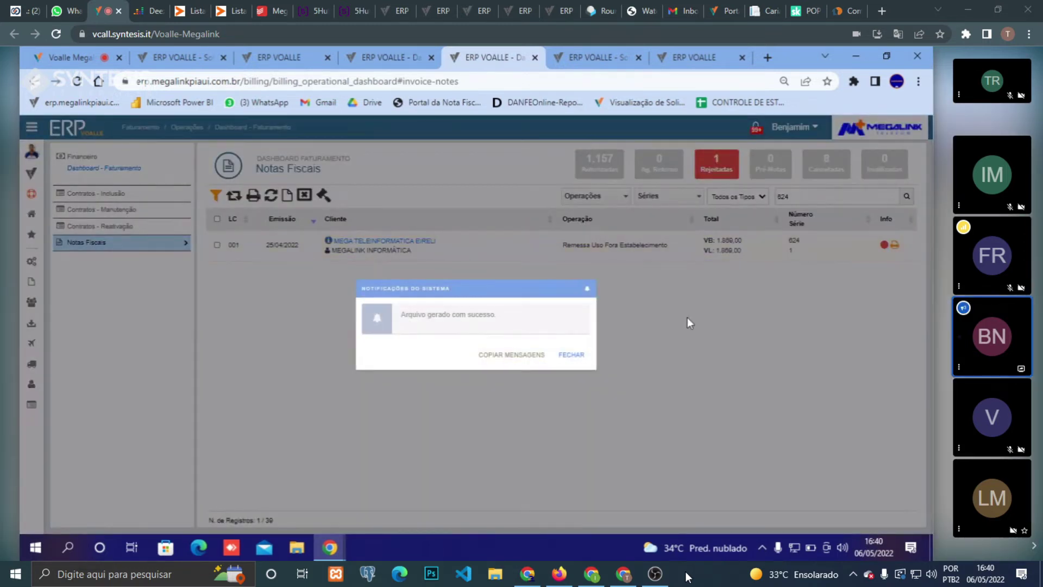
{"action": "left_click", "coordinate": [689, 320]}
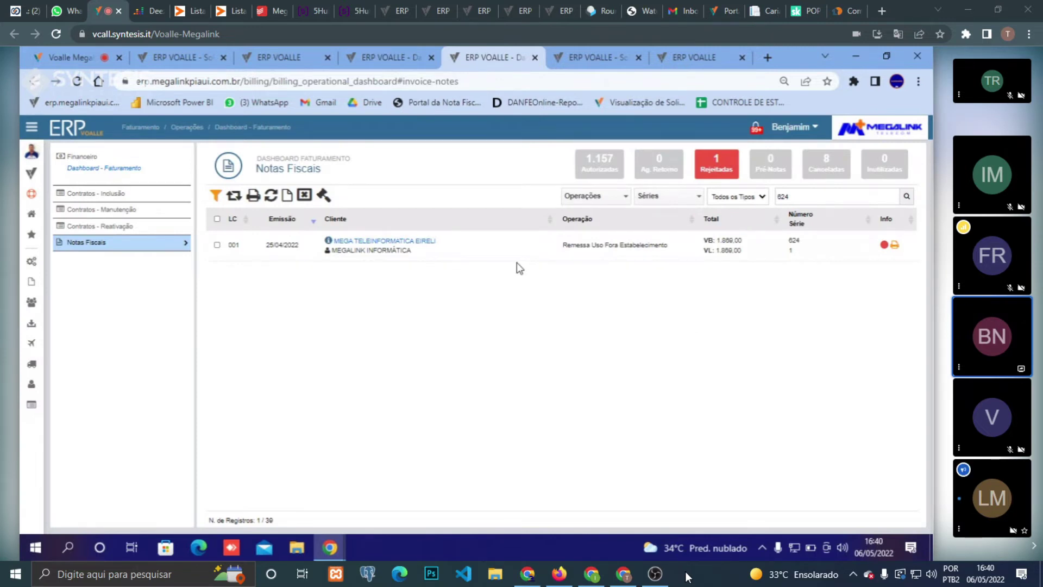
{"action": "left_click", "coordinate": [491, 255]}
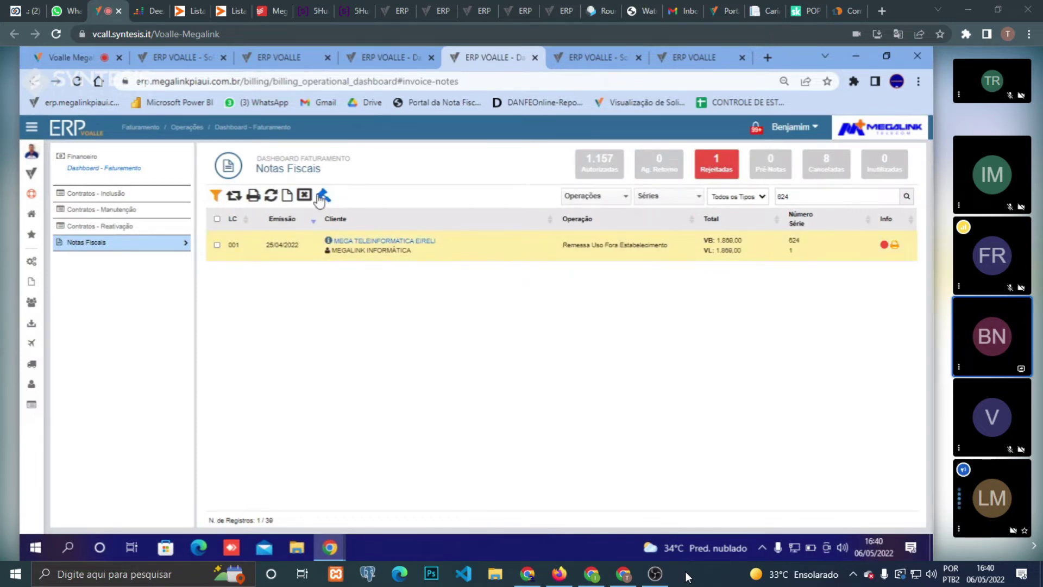
- Tick note 624, confirm Atualizar Tributação with Sim, and close the Tributação atualizada results
{"action": "left_click", "coordinate": [218, 244]}
{"action": "left_click", "coordinate": [324, 195]}
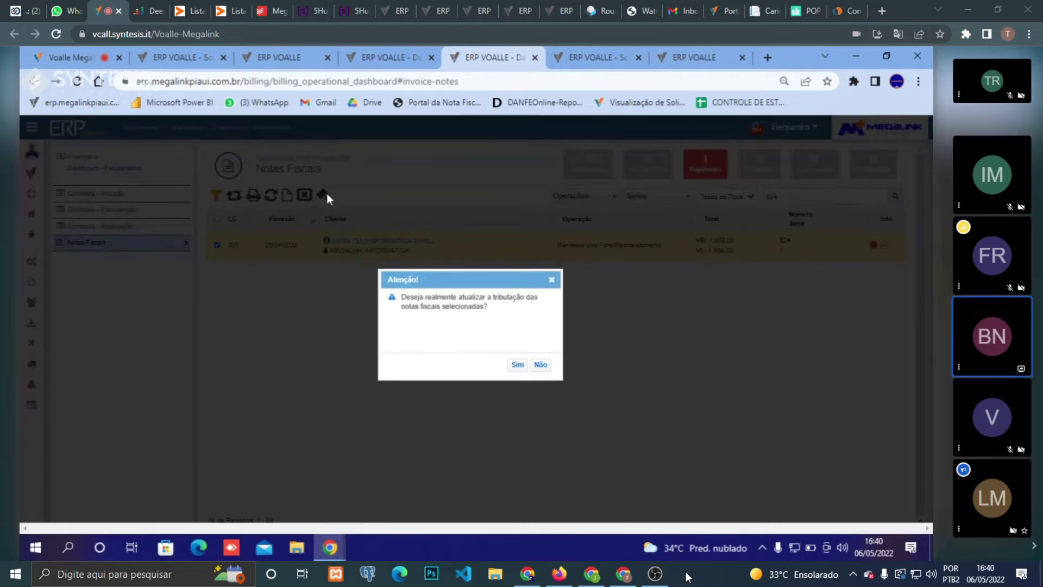
{"action": "left_click", "coordinate": [520, 365]}
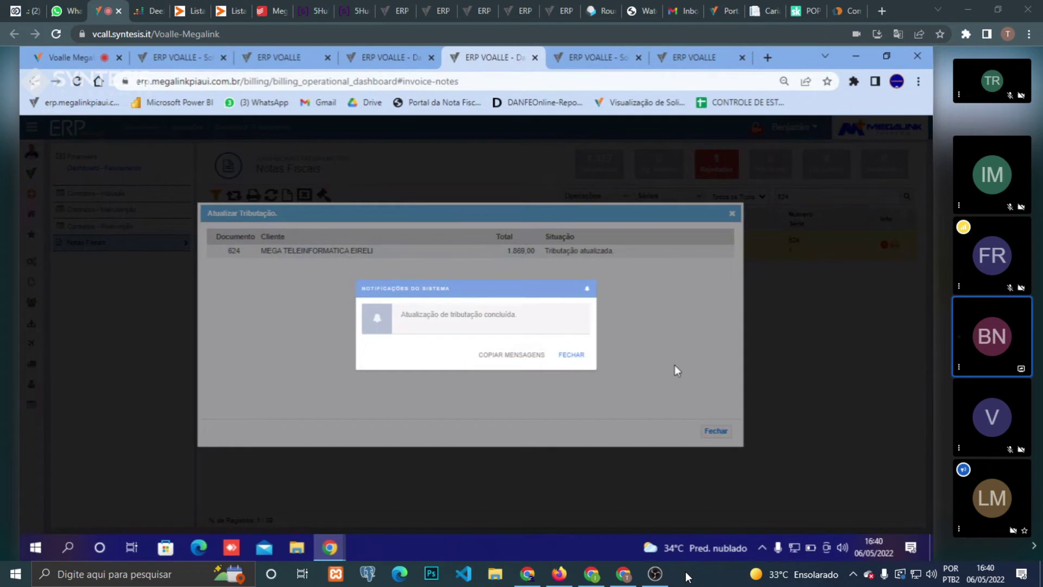
{"action": "left_click", "coordinate": [732, 214]}
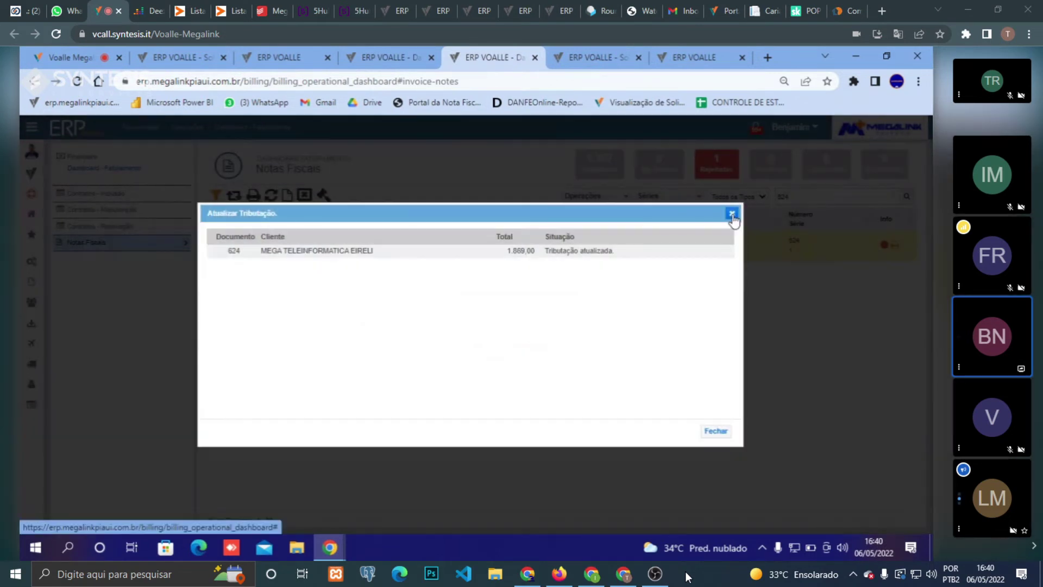
{"action": "left_click", "coordinate": [732, 214]}
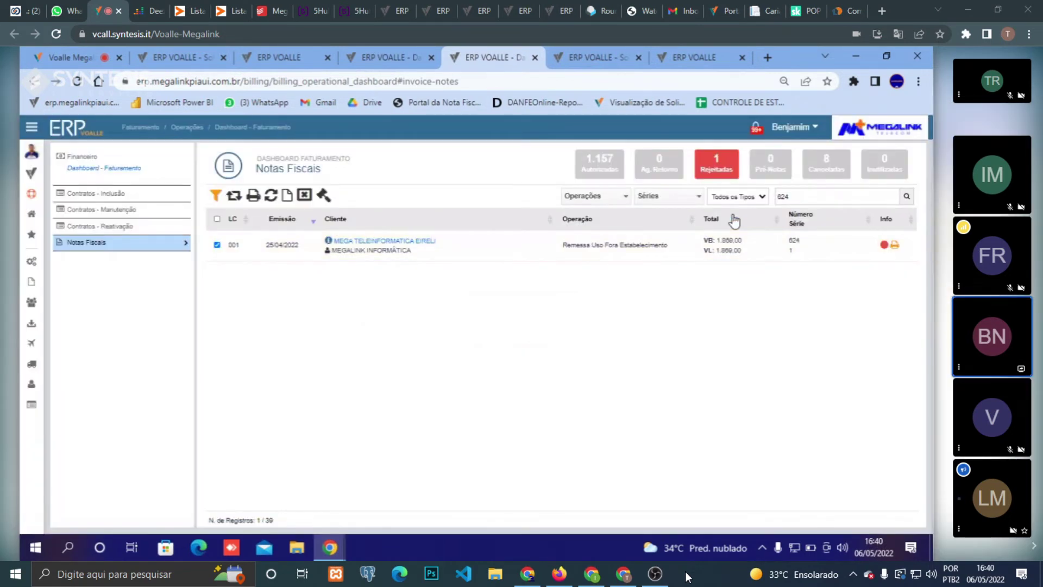
{"action": "left_click", "coordinate": [400, 245]}
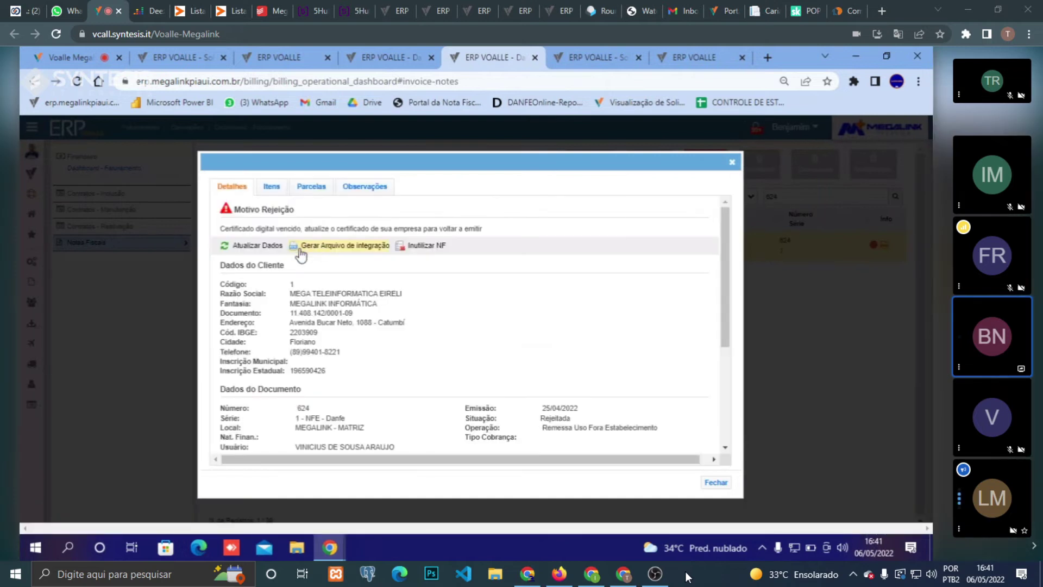
{"action": "left_click", "coordinate": [732, 162]}
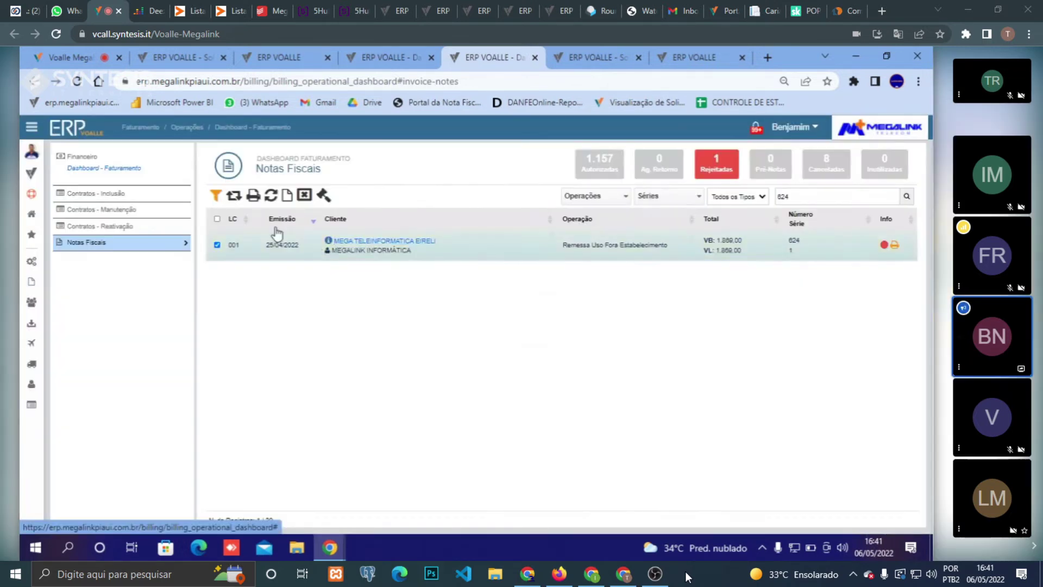
{"action": "left_click", "coordinate": [240, 205]}
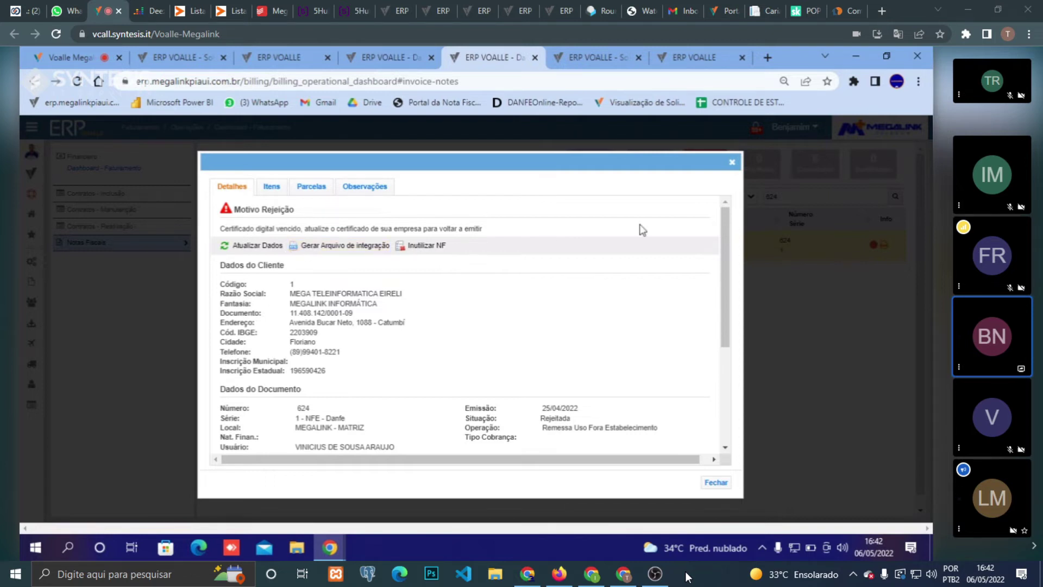
{"action": "left_click", "coordinate": [738, 161]}
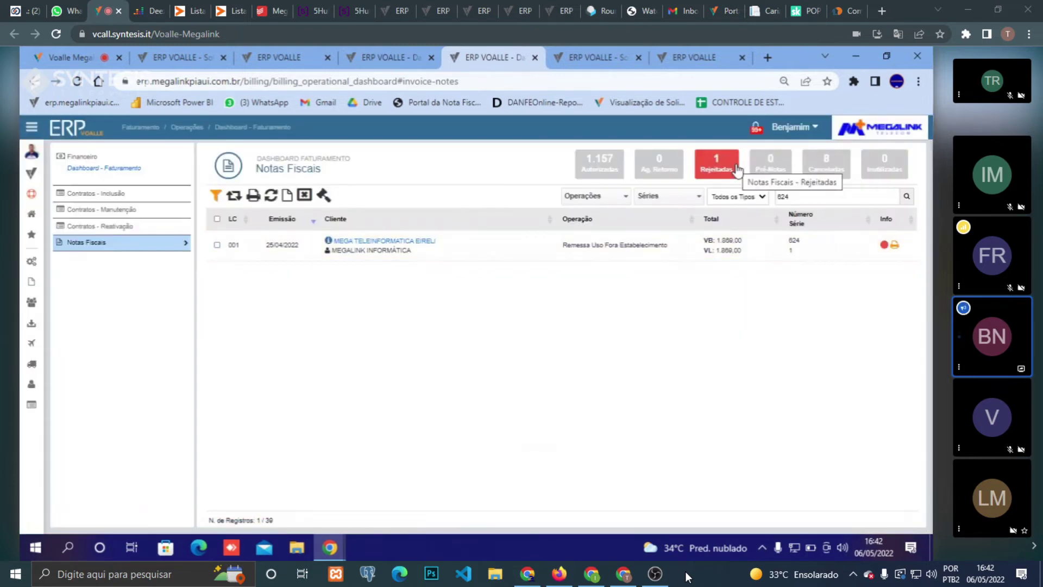
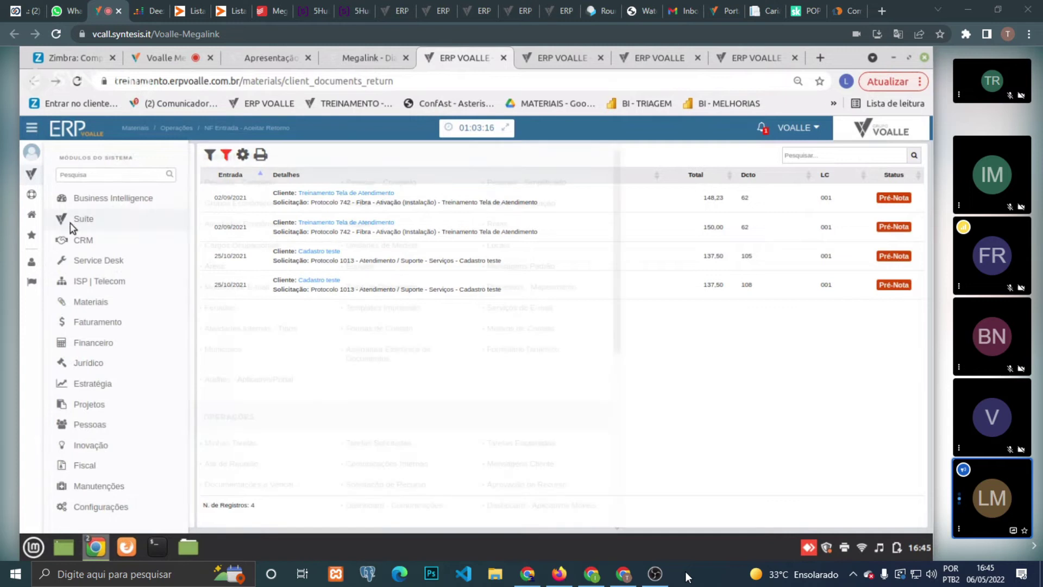
- Show the Materiais module's Cadastros, Operações and Relatórios submenu from the sidebar
{"action": "mouse_move", "coordinate": [98, 304]}
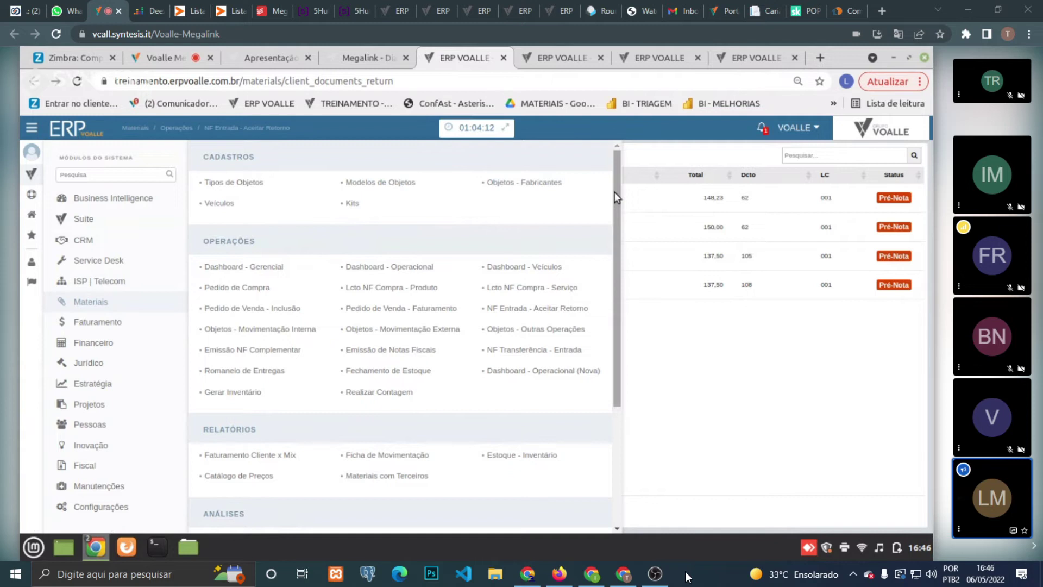
- Open Materiais > Cadastros > Kits, listing the kits Teste, kit ativação teste and teste 1
{"action": "mouse_move", "coordinate": [615, 191]}
{"action": "left_mouse_down"}
{"action": "mouse_move", "coordinate": [609, 212]}
{"action": "mouse_move", "coordinate": [609, 197]}
{"action": "left_mouse_up"}
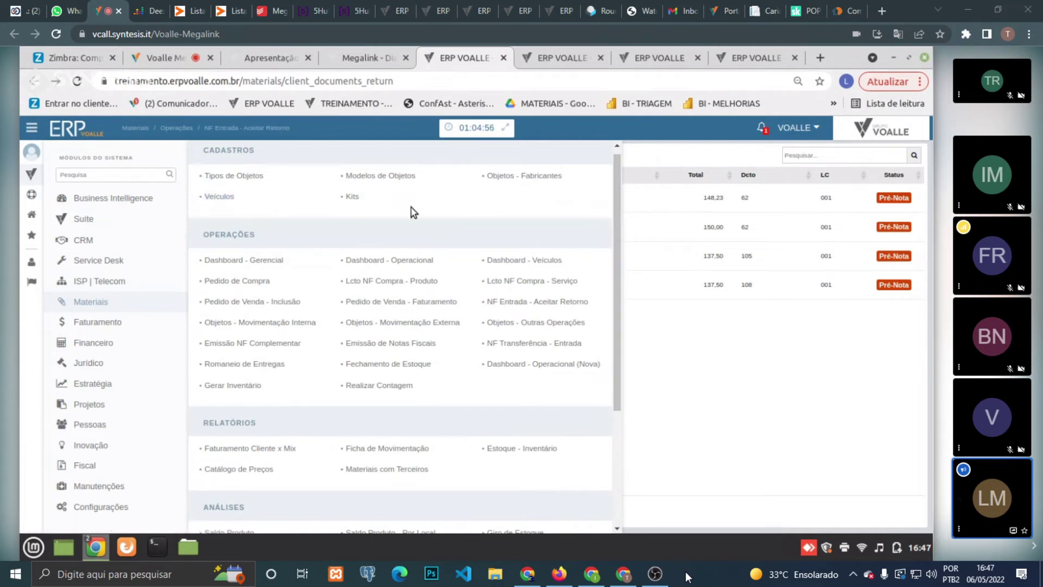
{"action": "left_click", "coordinate": [355, 199]}
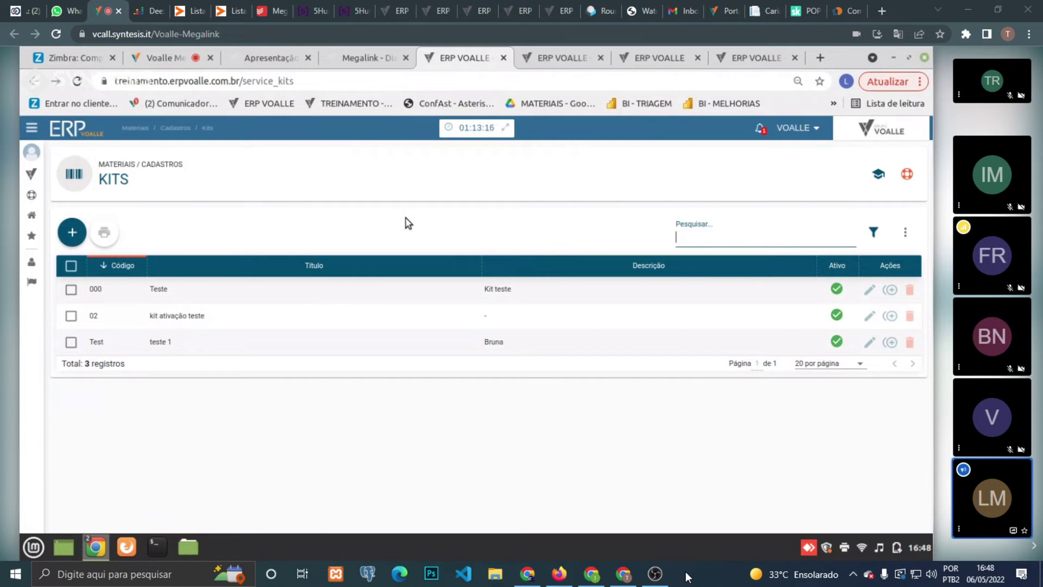
- Open the Materiais Dashboard - Gerencial from the modules menu under Operações
{"action": "left_click", "coordinate": [31, 174]}
{"action": "left_click", "coordinate": [64, 175]}
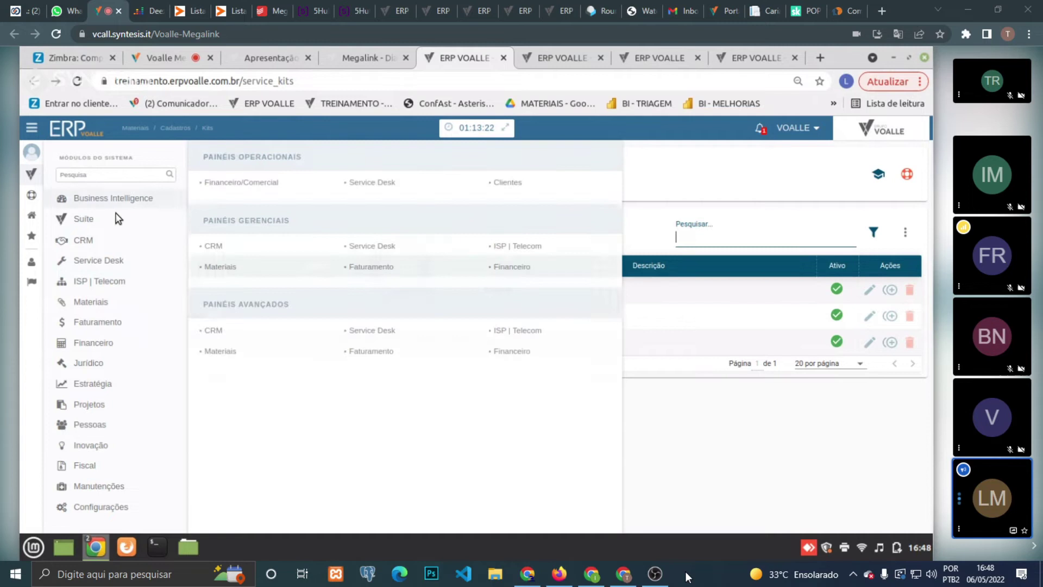
{"action": "mouse_move", "coordinate": [110, 267]}
{"action": "mouse_move", "coordinate": [112, 302]}
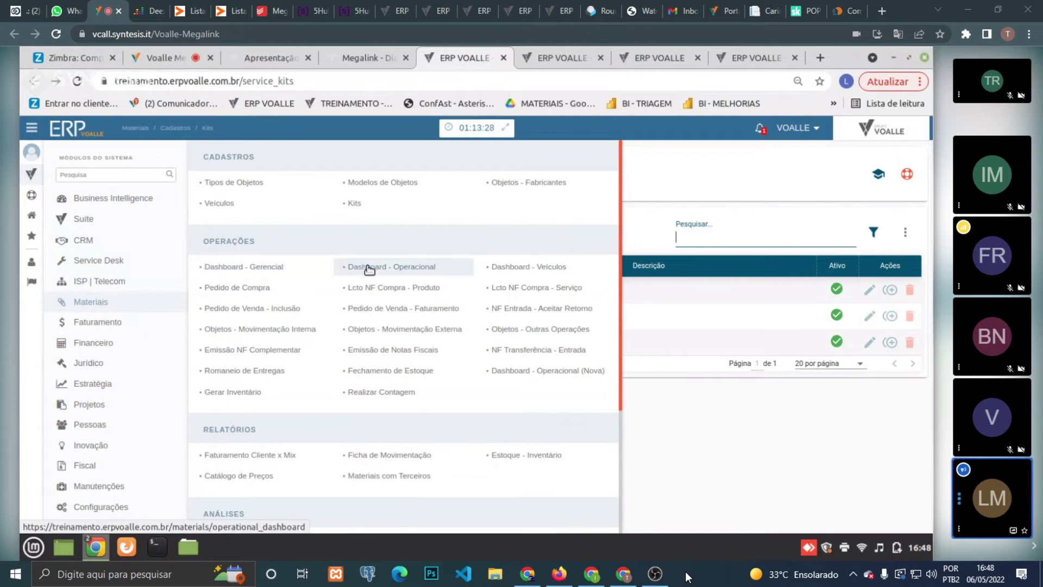
{"action": "left_click", "coordinate": [287, 268]}
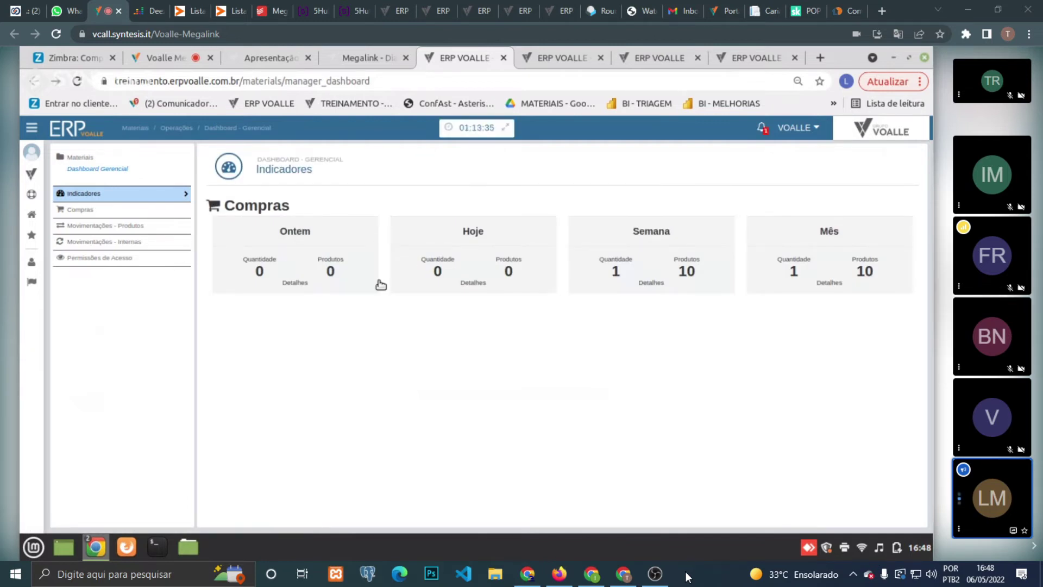
- Open the Compras details from the Ontem card's Produtos count on the Indicadores dashboard
{"action": "double_click", "coordinate": [262, 208]}
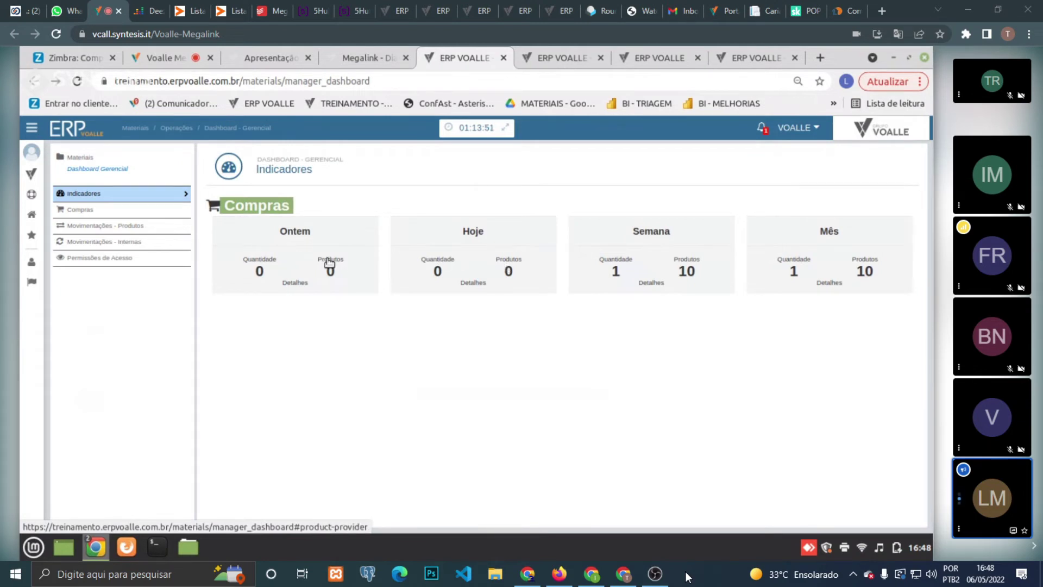
{"action": "left_click", "coordinate": [275, 230]}
{"action": "left_click", "coordinate": [143, 197]}
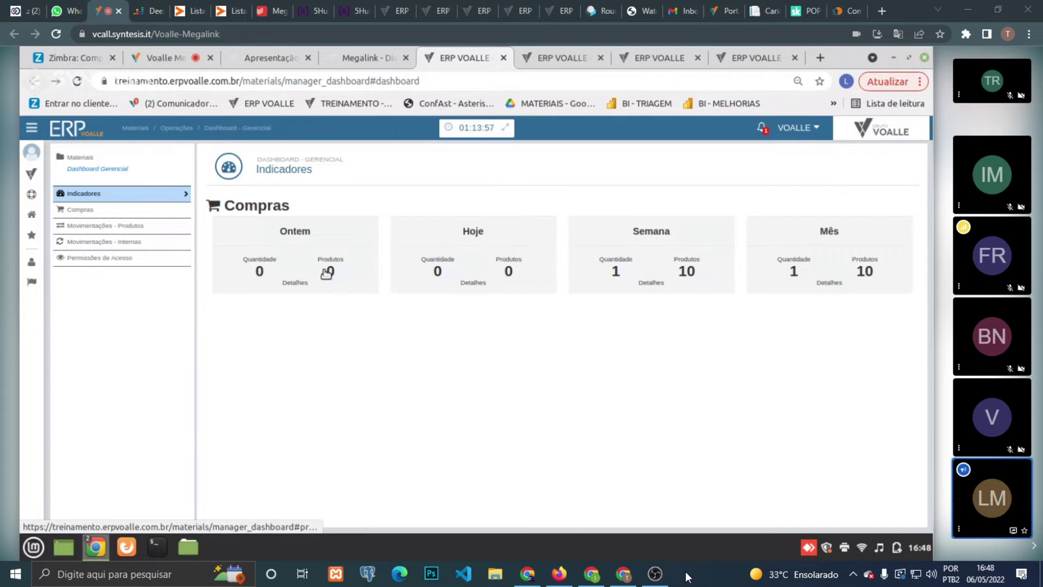
{"action": "left_click", "coordinate": [326, 273]}
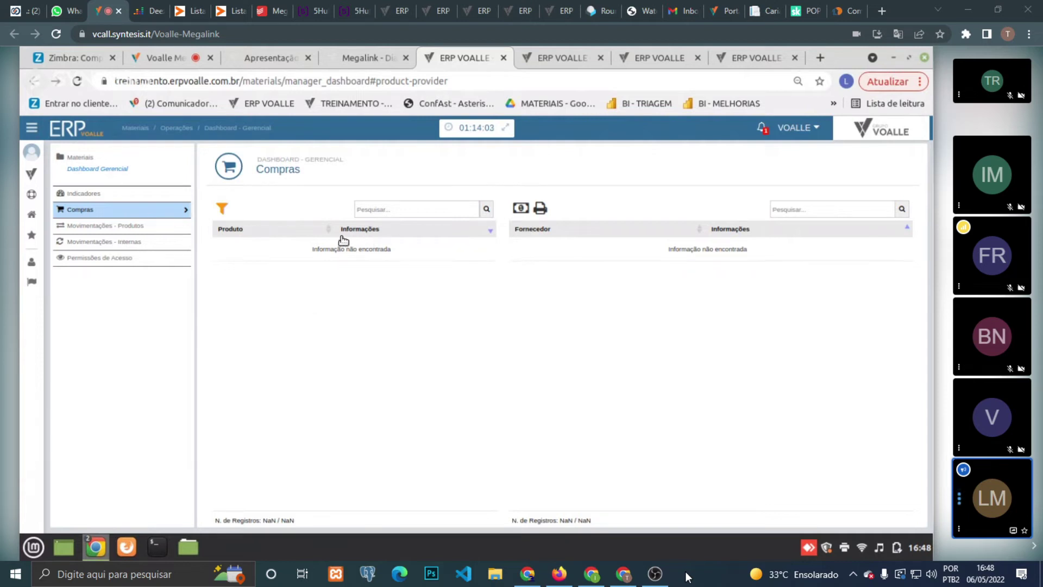
- Clear the Compras date filter and confirm to list all purchases
{"action": "left_click", "coordinate": [221, 208]}
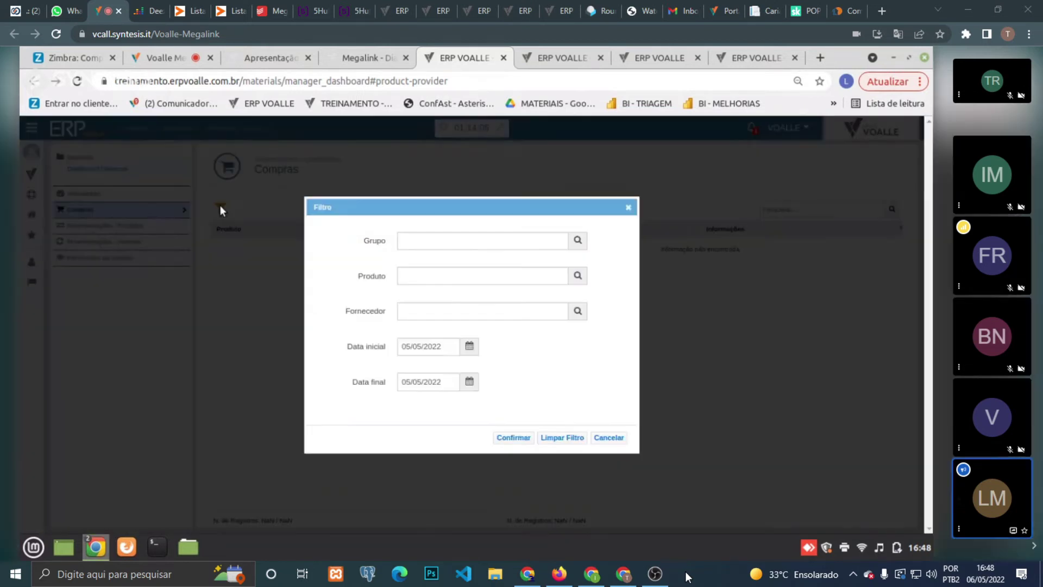
{"action": "left_click", "coordinate": [414, 350]}
{"action": "left_click", "coordinate": [526, 367]}
{"action": "left_click", "coordinate": [608, 438]}
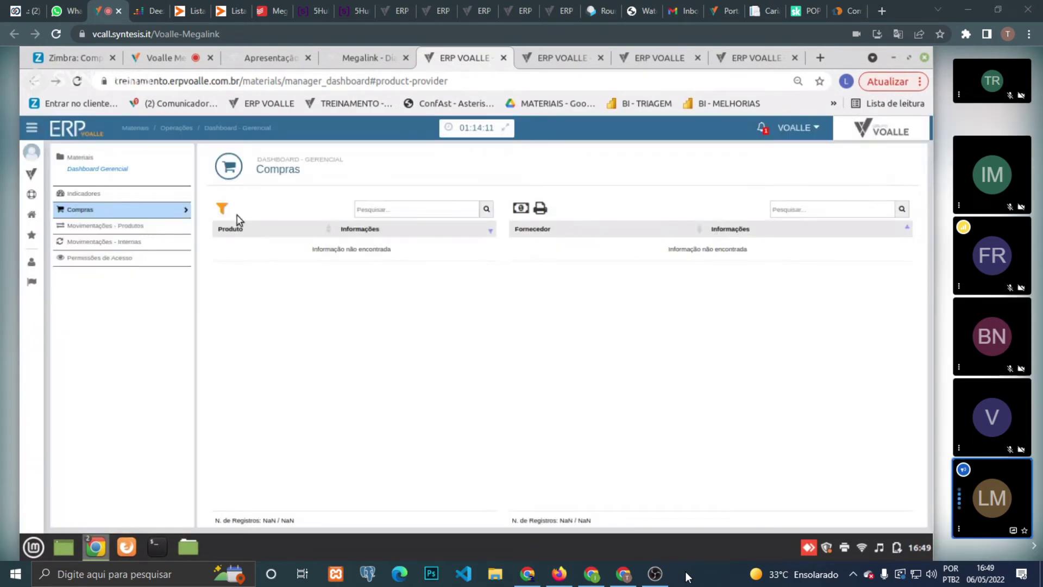
{"action": "left_click", "coordinate": [222, 209]}
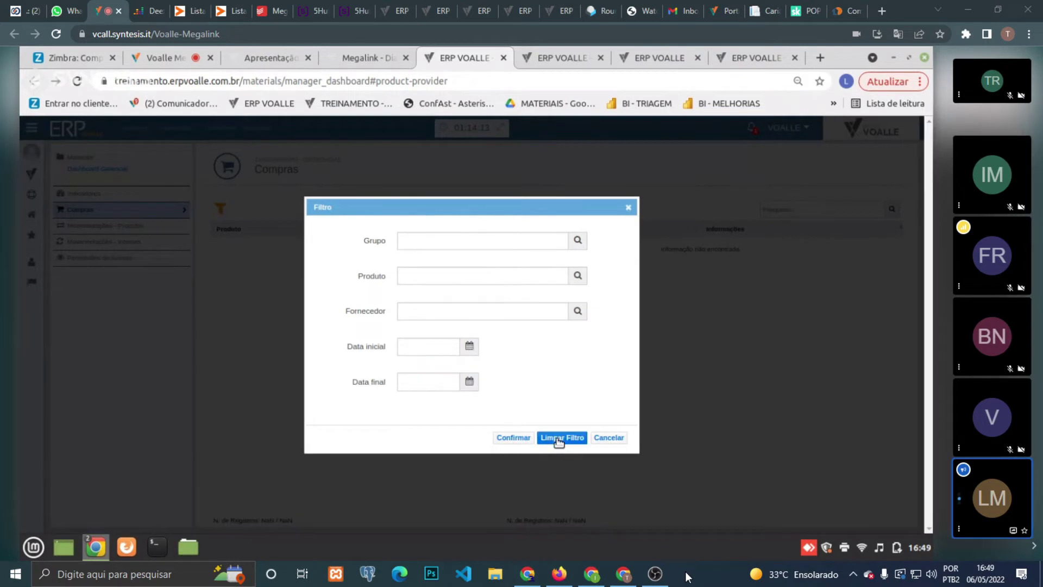
{"action": "left_click", "coordinate": [520, 440]}
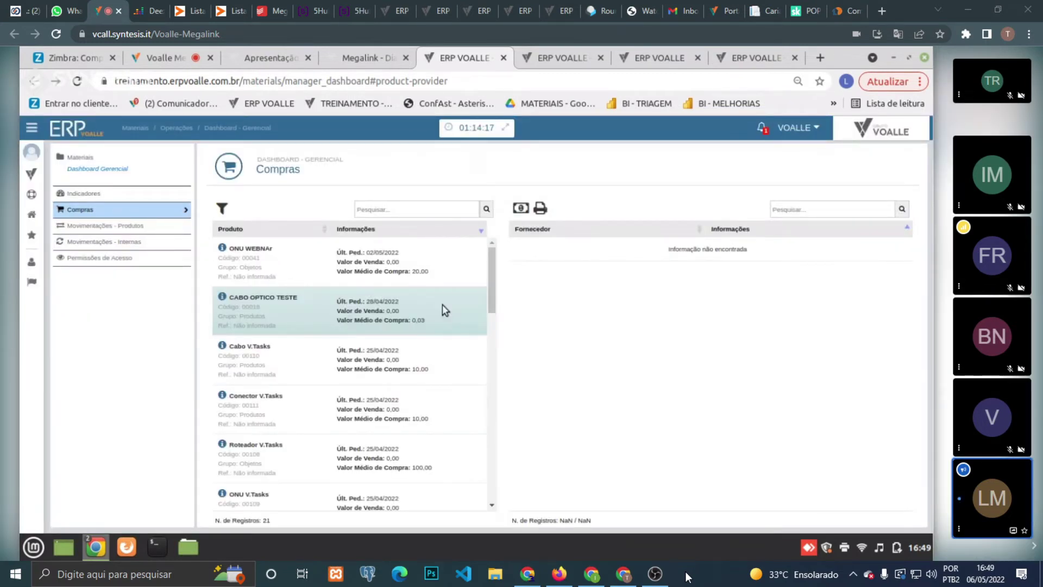
- Review supplier purchase figures for ONU WEBNAr and CABO OPTICO TESTE, then open Movimentações - Produtos
{"action": "left_click", "coordinate": [442, 266]}
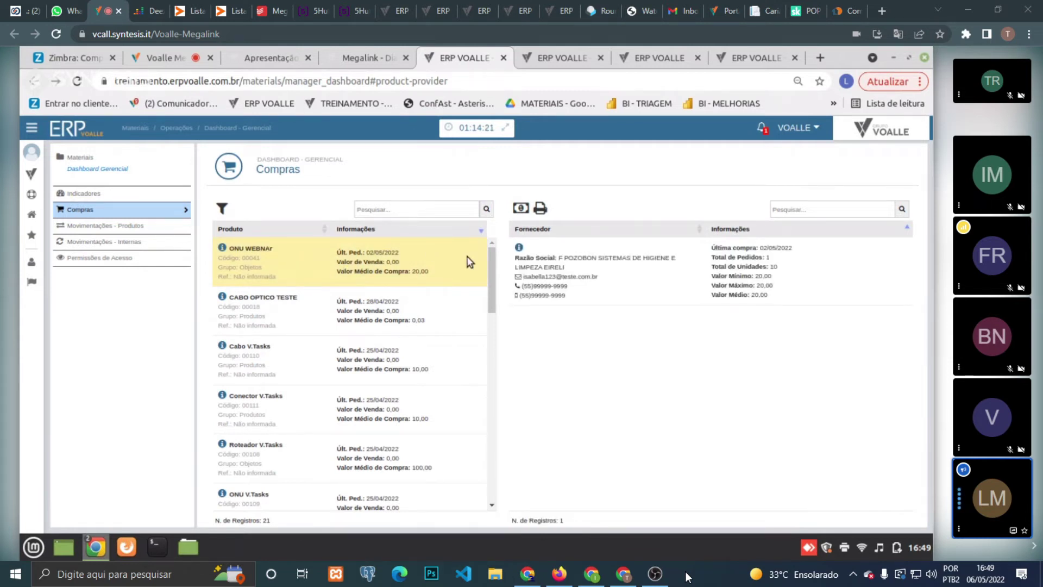
{"action": "triple_click", "coordinate": [592, 258]}
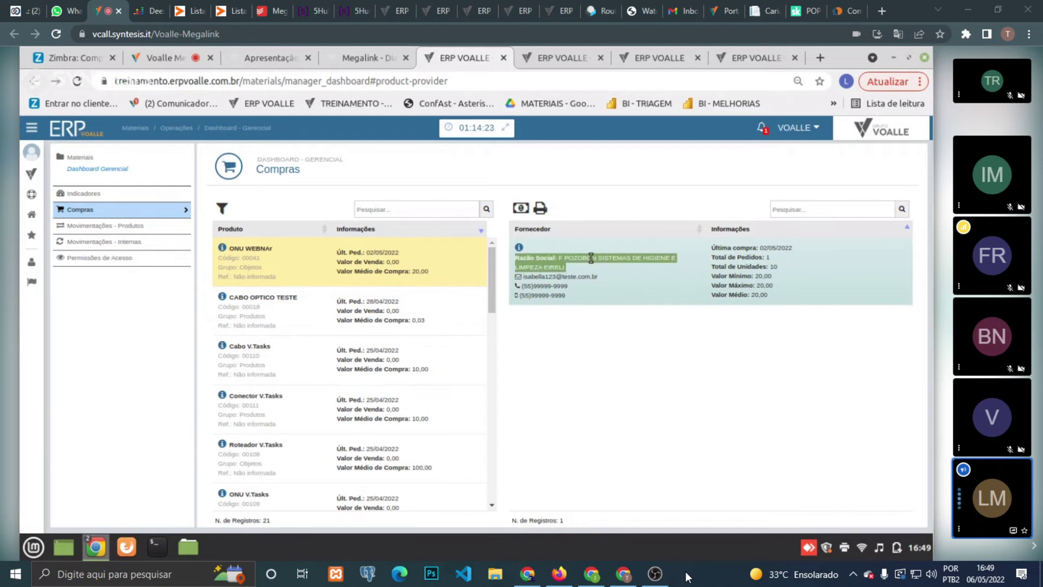
{"action": "double_click", "coordinate": [743, 247]}
{"action": "triple_click", "coordinate": [743, 247]}
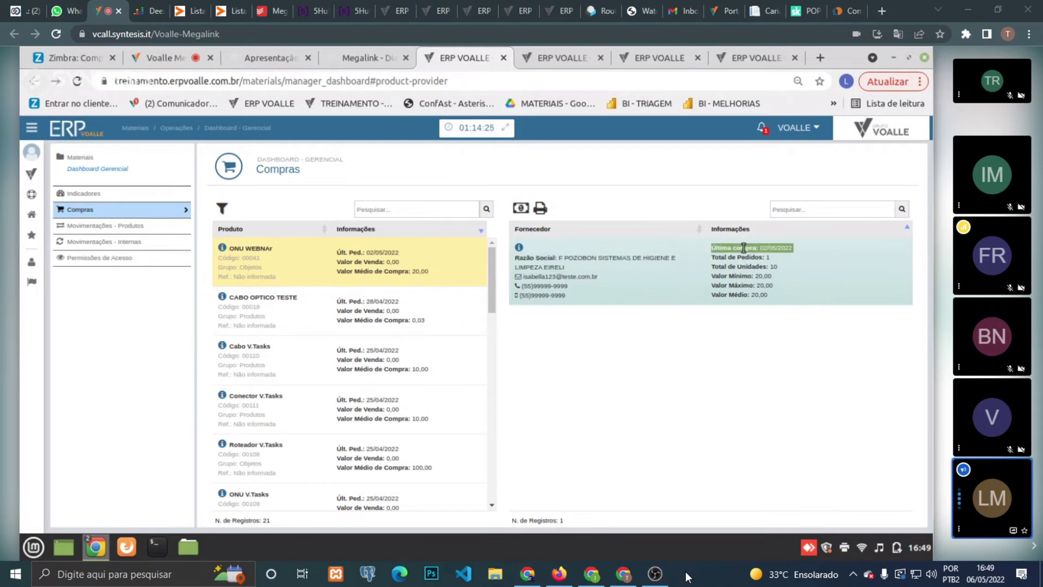
{"action": "double_click", "coordinate": [750, 257]}
{"action": "triple_click", "coordinate": [754, 265]}
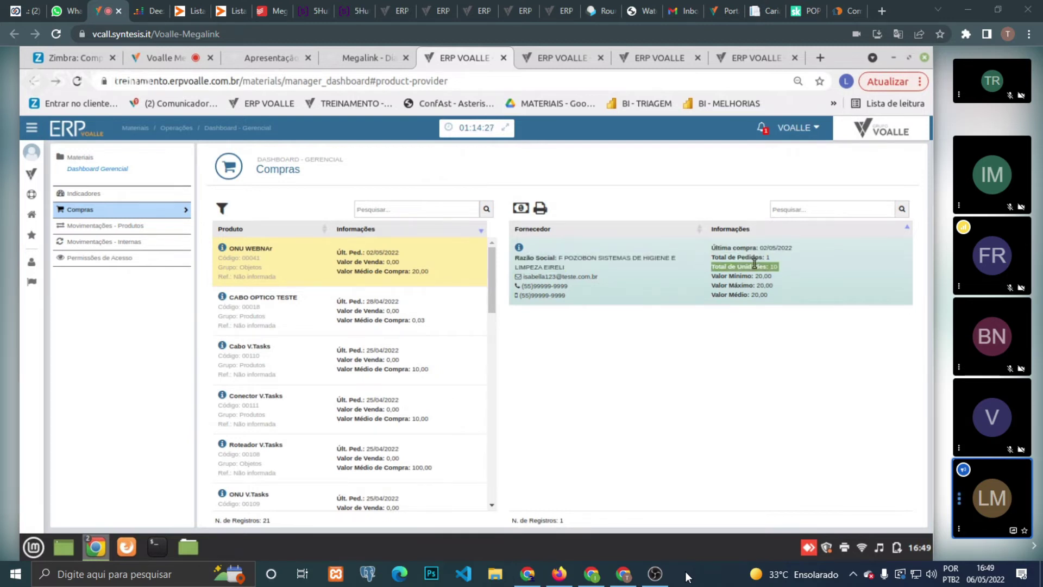
{"action": "double_click", "coordinate": [742, 278]}
{"action": "triple_click", "coordinate": [742, 277]}
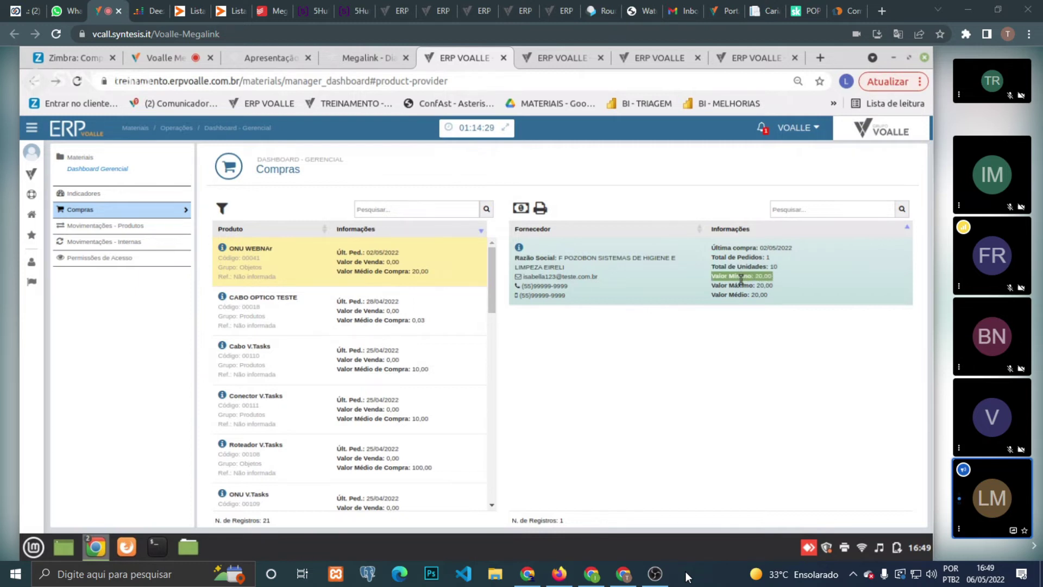
{"action": "triple_click", "coordinate": [739, 285]}
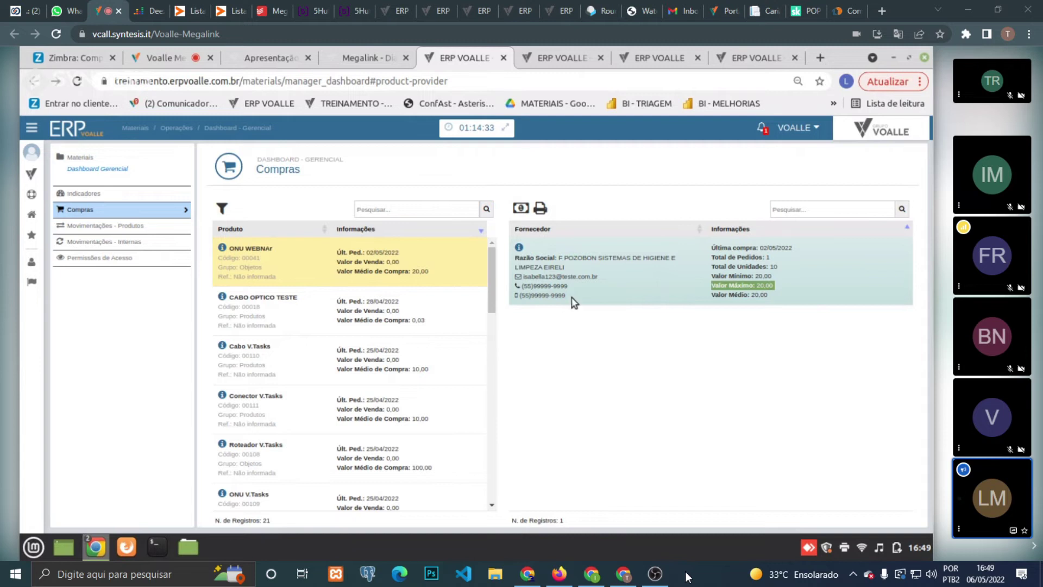
{"action": "left_click", "coordinate": [420, 330]}
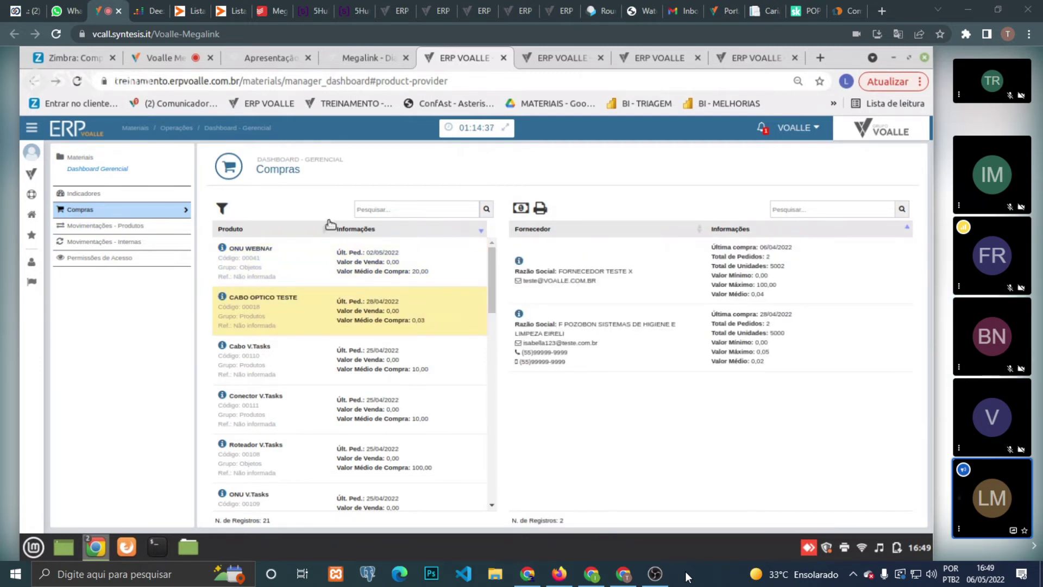
{"action": "left_click", "coordinate": [137, 232]}
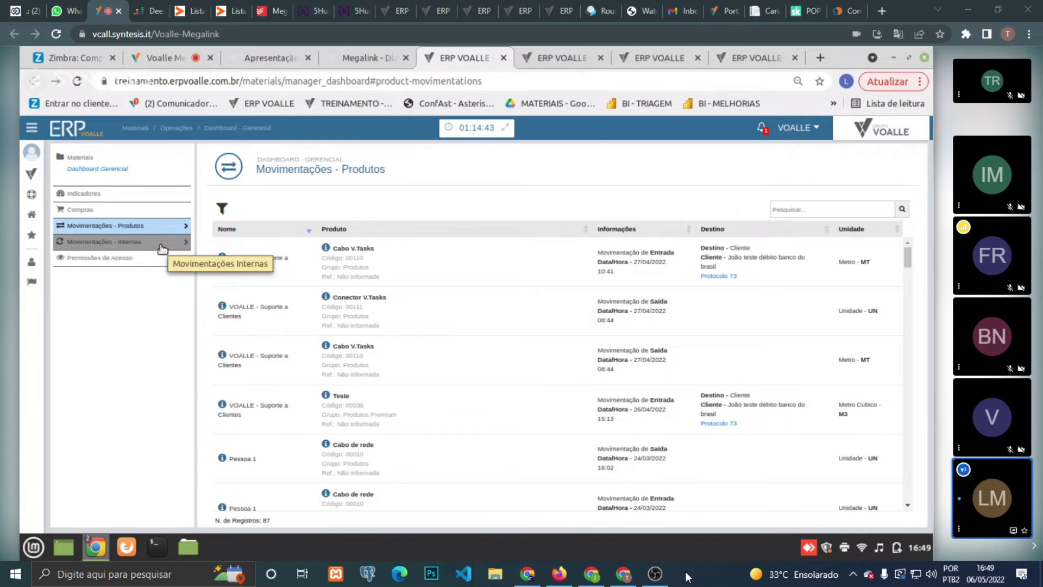
- Try a Romaneio Cliente movements filter without applying it, then open Movimentações - Internas
{"action": "left_click", "coordinate": [223, 209]}
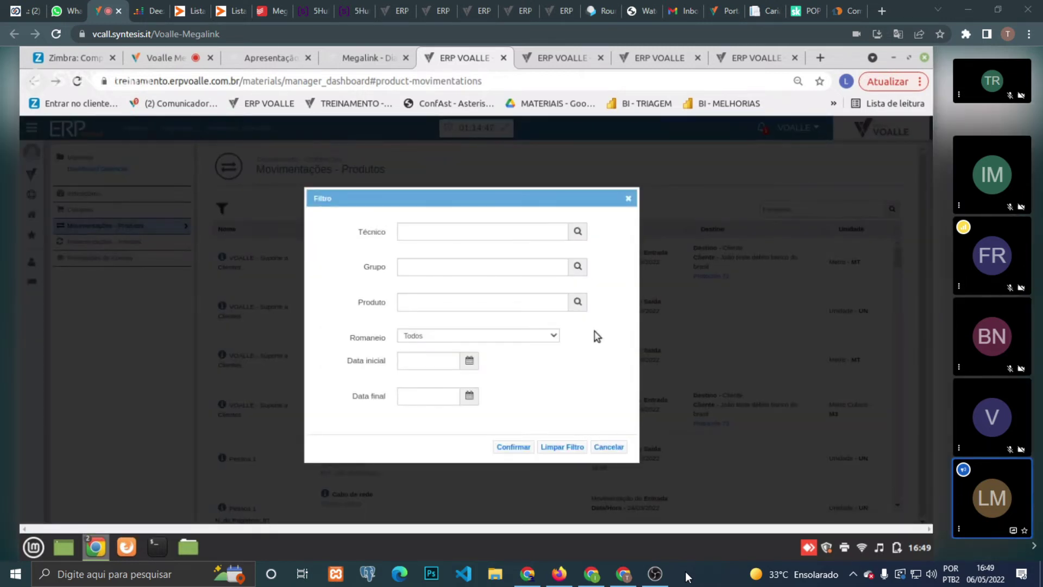
{"action": "left_click", "coordinate": [546, 230]}
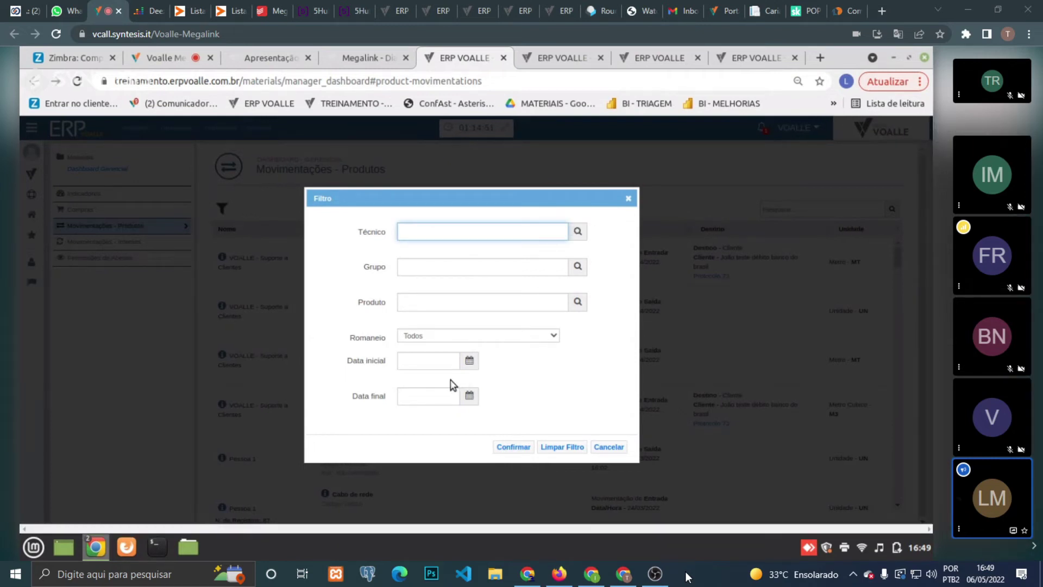
{"action": "left_click", "coordinate": [537, 337]}
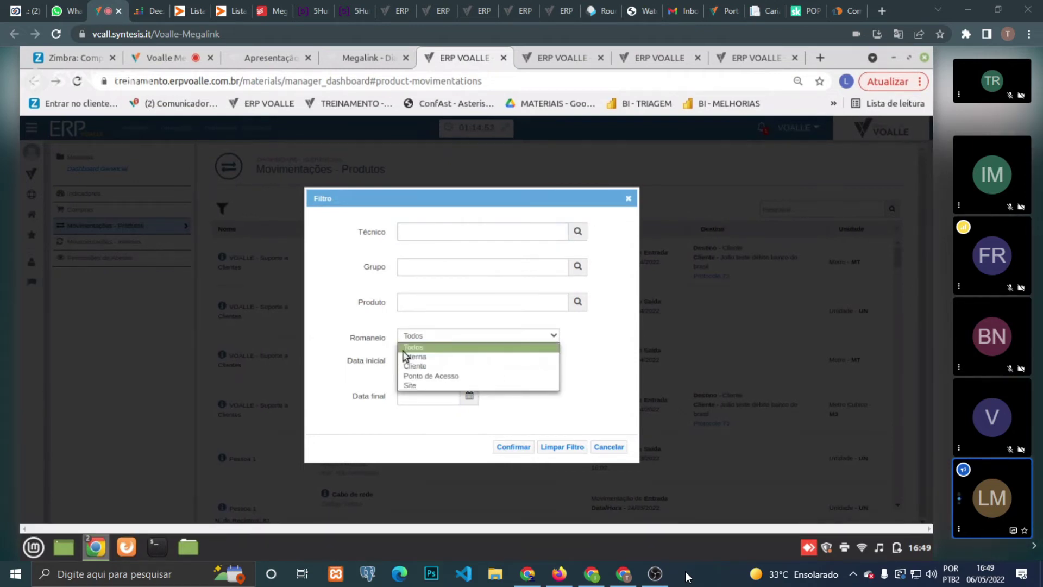
{"action": "left_click", "coordinate": [459, 366]}
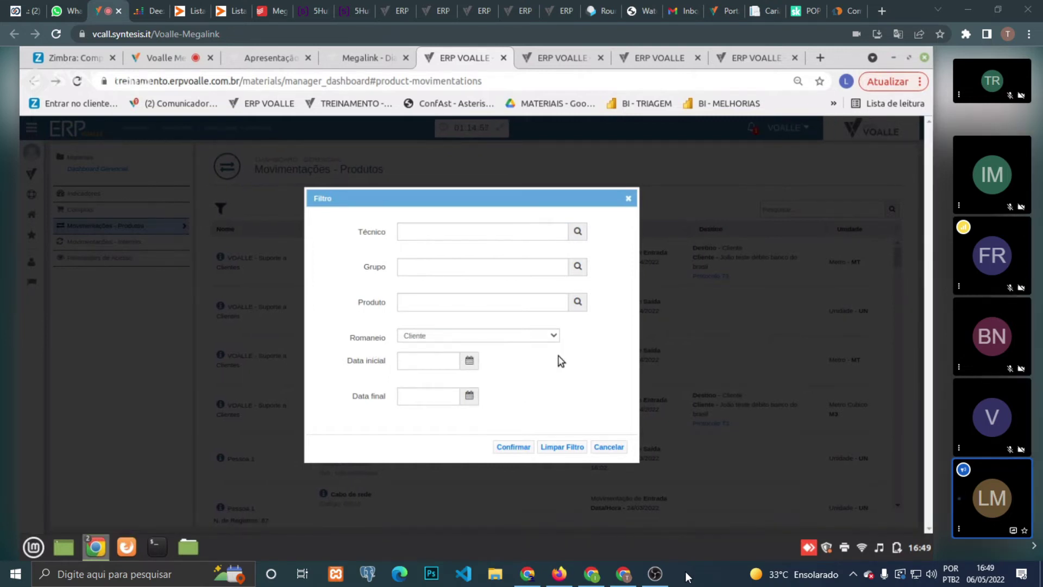
{"action": "left_click", "coordinate": [608, 447]}
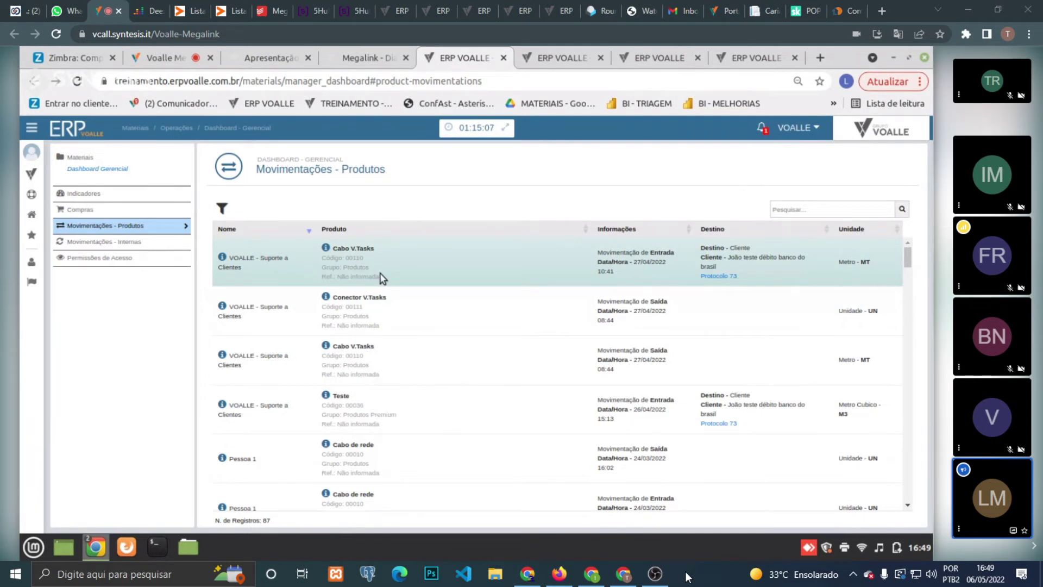
{"action": "left_click", "coordinate": [162, 245]}
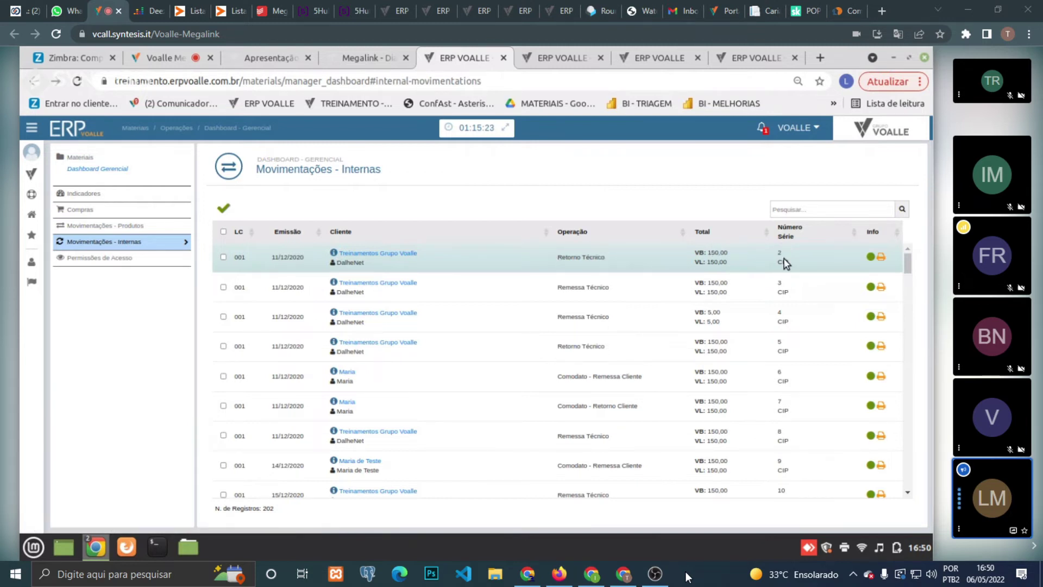
- Review the first internal movement's details and its ONU product on the Itens tab
{"action": "left_click", "coordinate": [413, 258]}
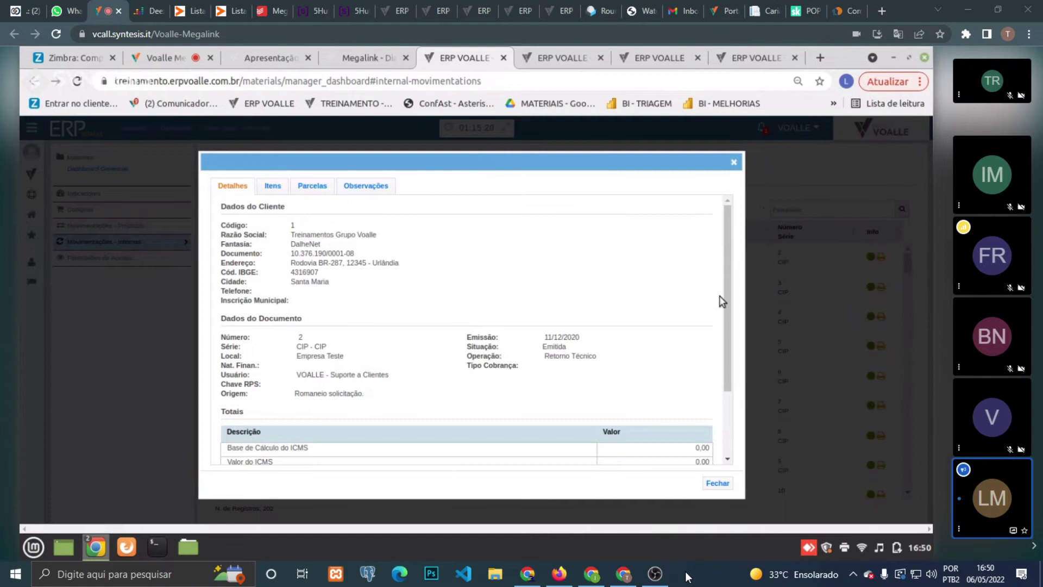
{"action": "left_click", "coordinate": [275, 190]}
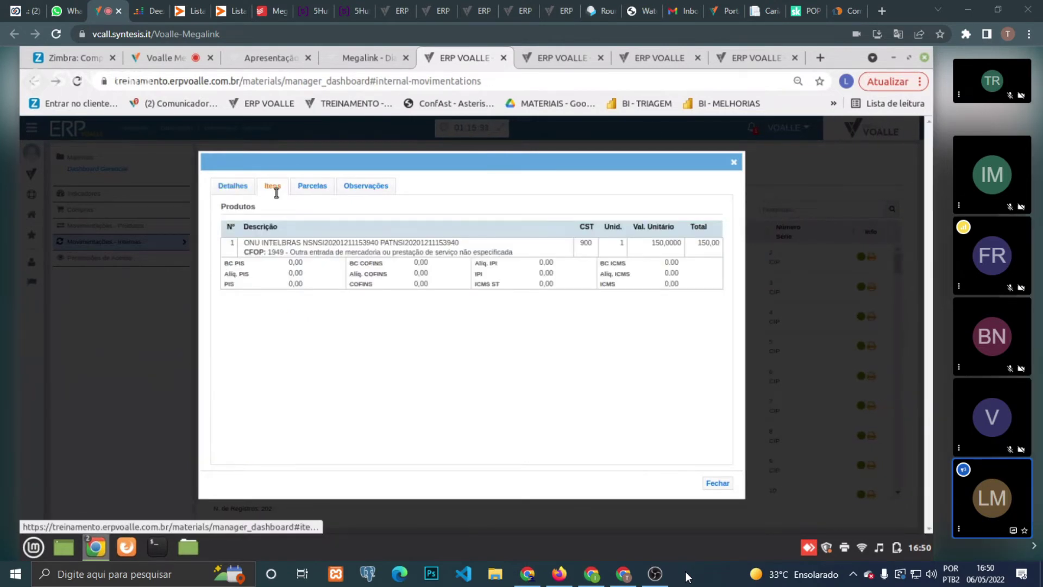
{"action": "triple_click", "coordinate": [291, 243]}
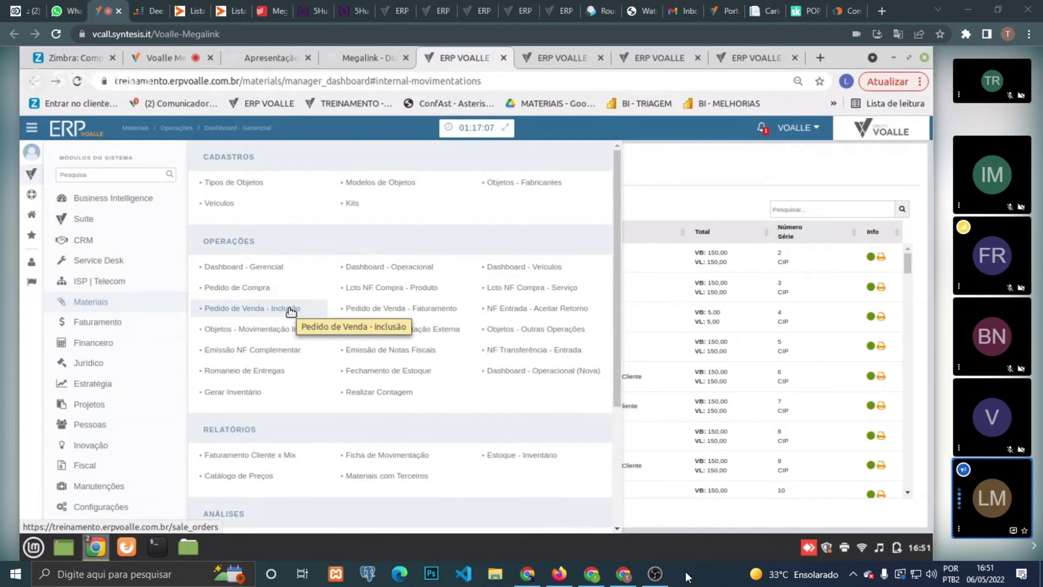
- Open Pedido de Venda - Inclusão, listing three sales orders, and bring up the Materiais screens
{"action": "left_click", "coordinate": [291, 311]}
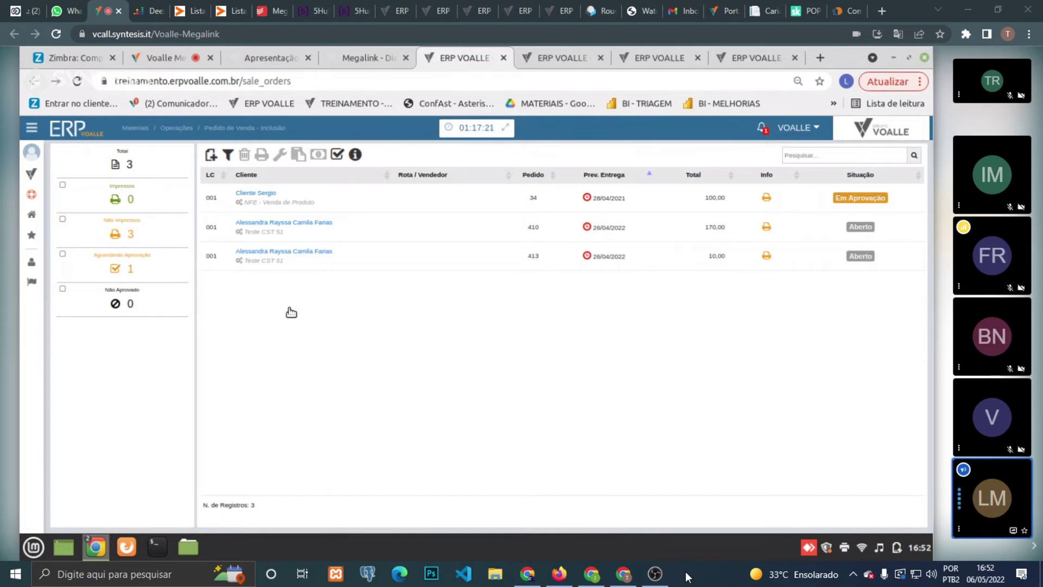
{"action": "left_click", "coordinate": [32, 178]}
{"action": "left_click", "coordinate": [138, 295]}
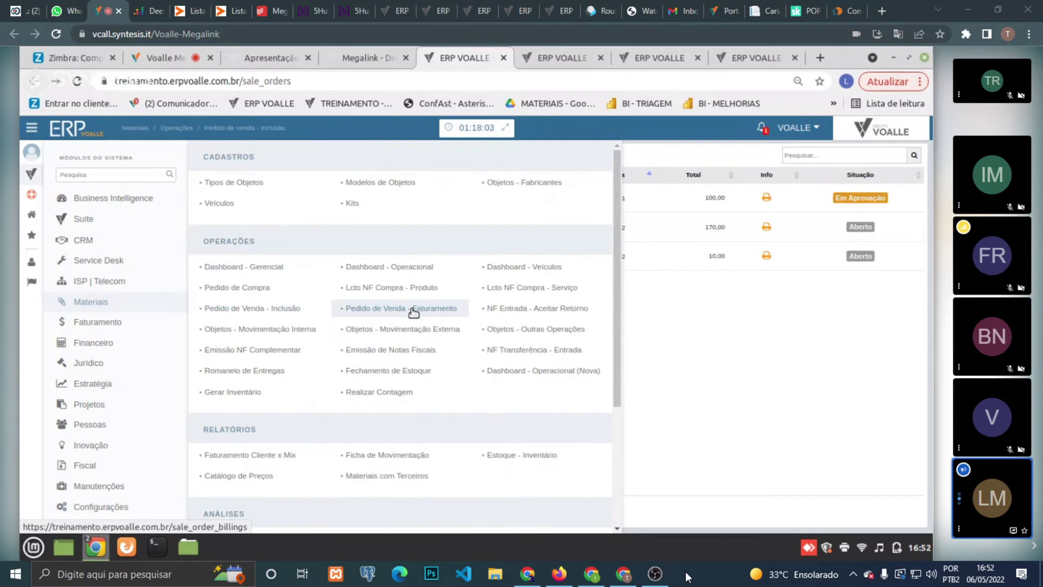
- Search 'pedido de ven', open Pedidos de Venda - Geral and filter to the 153 Pedido Faturado orders
{"action": "left_click", "coordinate": [164, 176]}
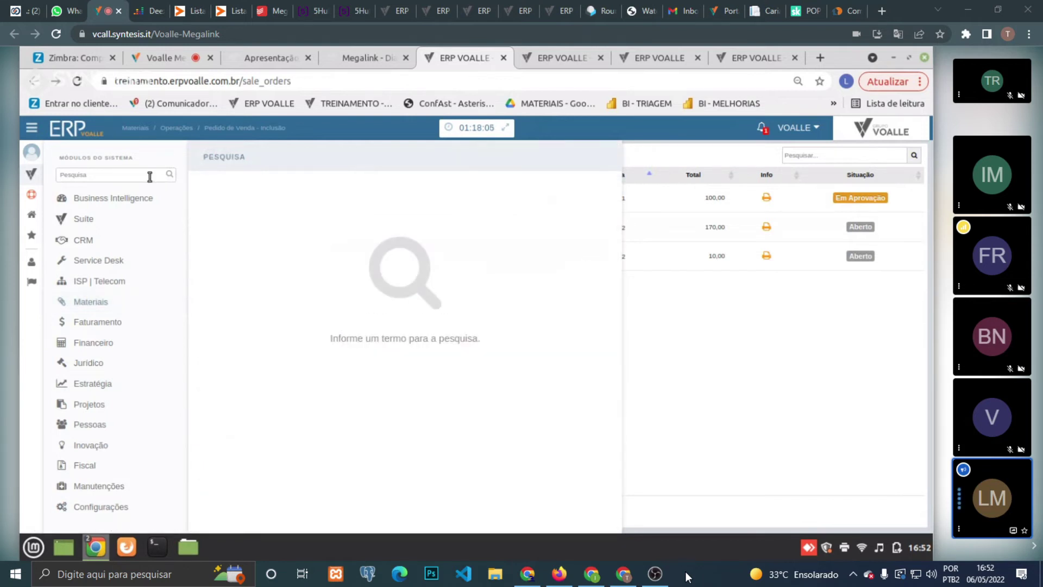
{"action": "left_click", "coordinate": [143, 176]}
{"action": "type", "text": "pedido de"}
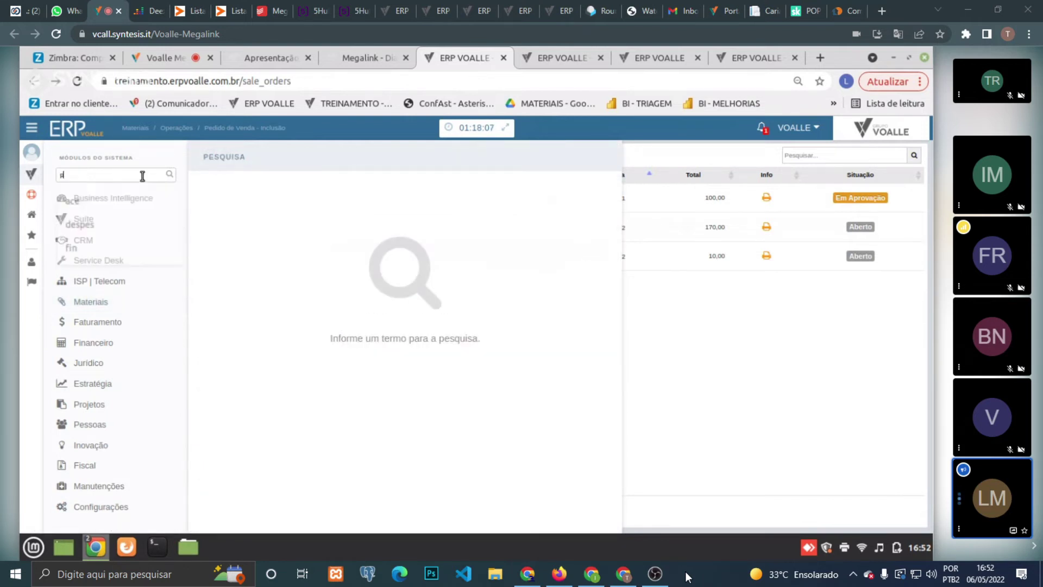
{"action": "type", "text": " ven"}
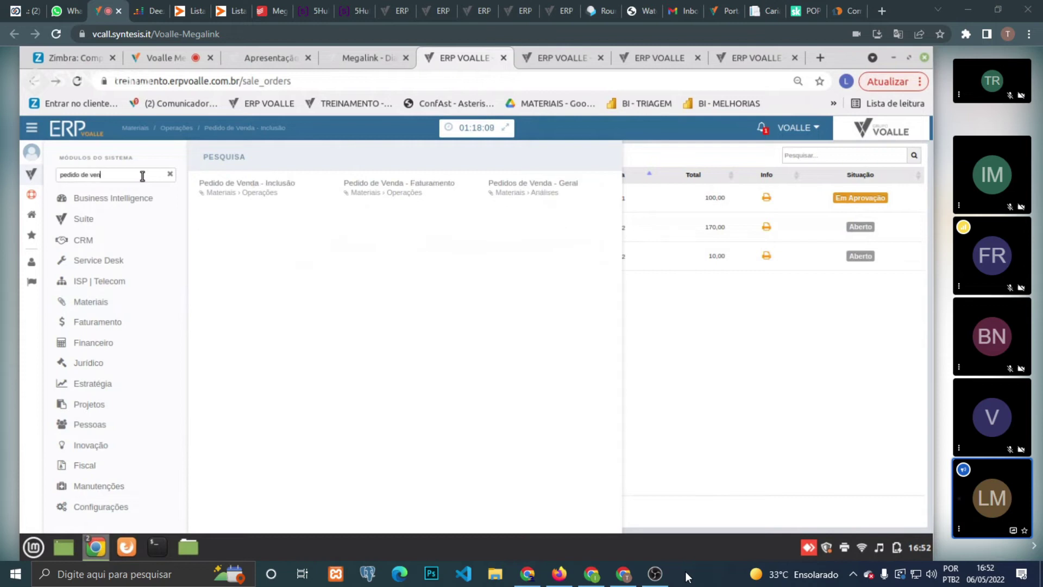
{"action": "left_click", "coordinate": [538, 189]}
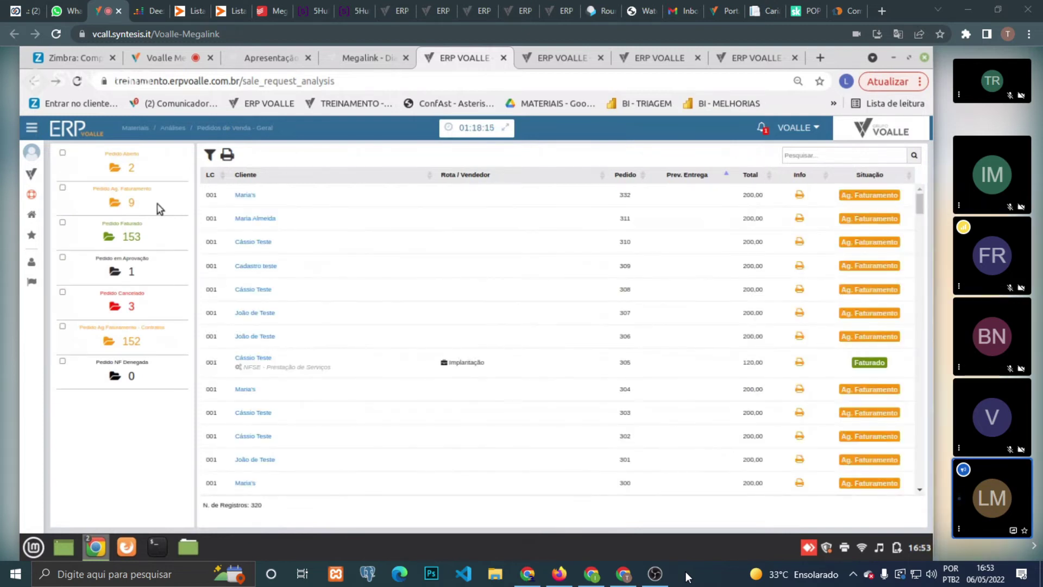
{"action": "left_click", "coordinate": [131, 201]}
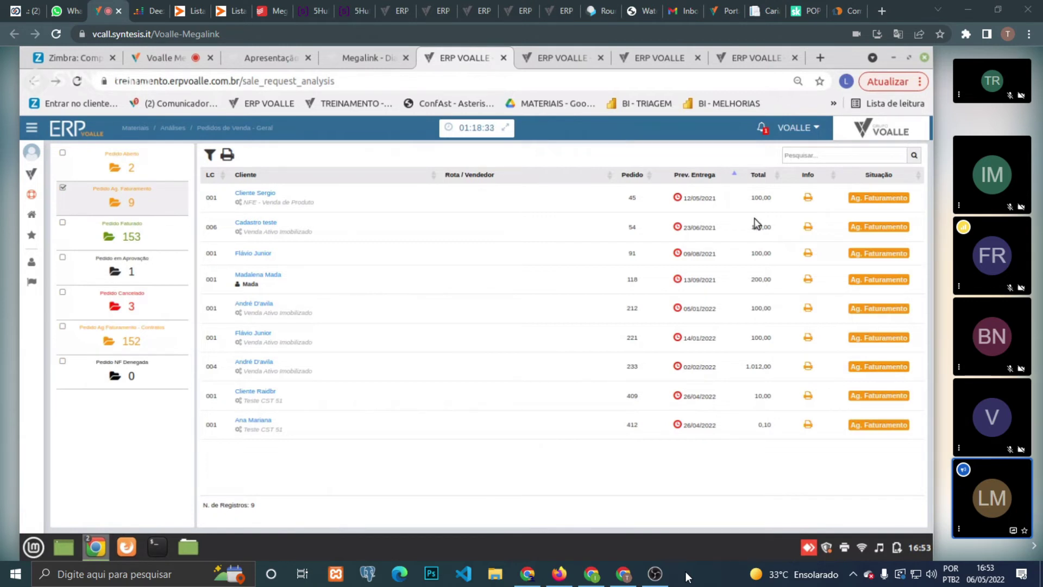
{"action": "left_click", "coordinate": [158, 248]}
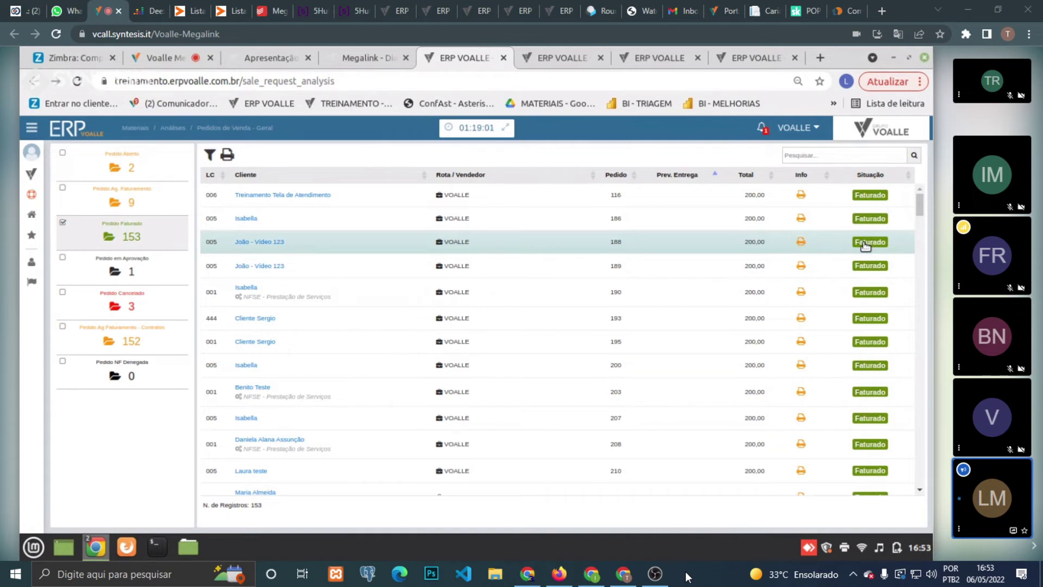
{"action": "left_click", "coordinate": [30, 174]}
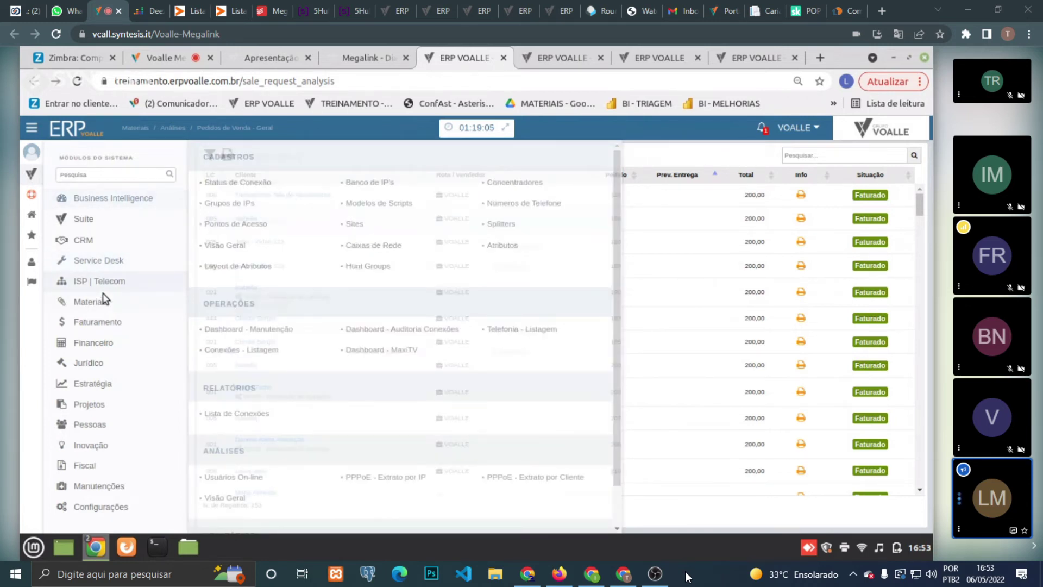
{"action": "mouse_move", "coordinate": [103, 298]}
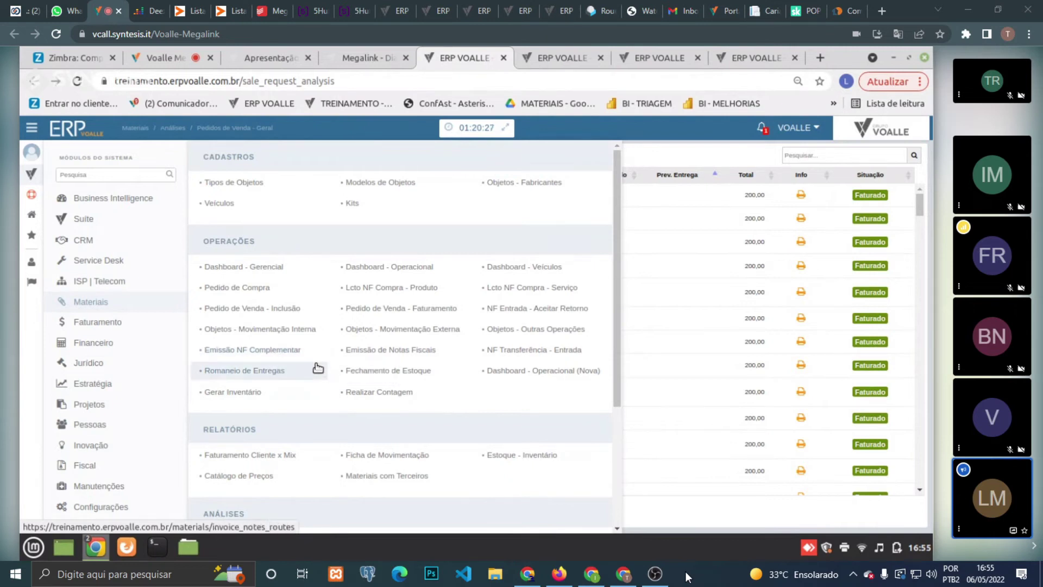
- Open Emissão de Notas Fiscais, showing two Pré-Nota invoices of 600,00 and 100,00
{"action": "left_click", "coordinate": [413, 349]}
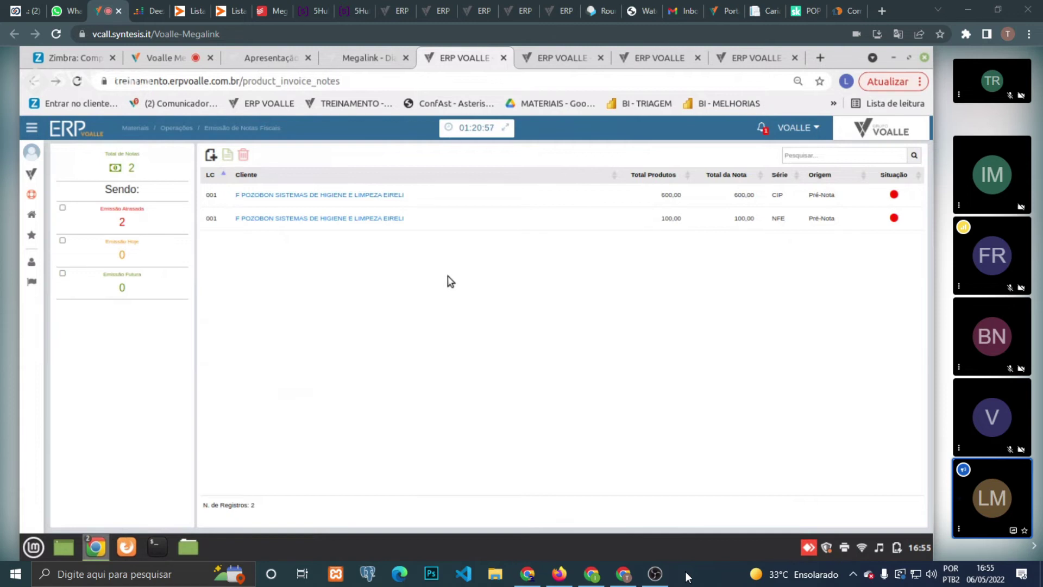
- From the Dashboard Operacional tab, search the system modules for 'mode' and open Modelo / Série de Documentos
{"action": "left_click", "coordinate": [563, 60]}
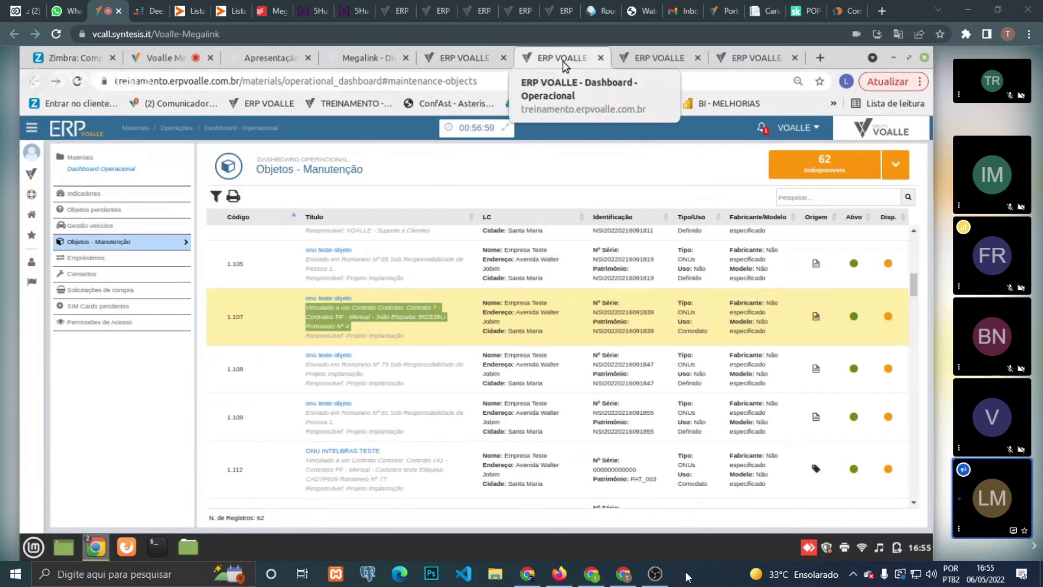
{"action": "left_click", "coordinate": [32, 175]}
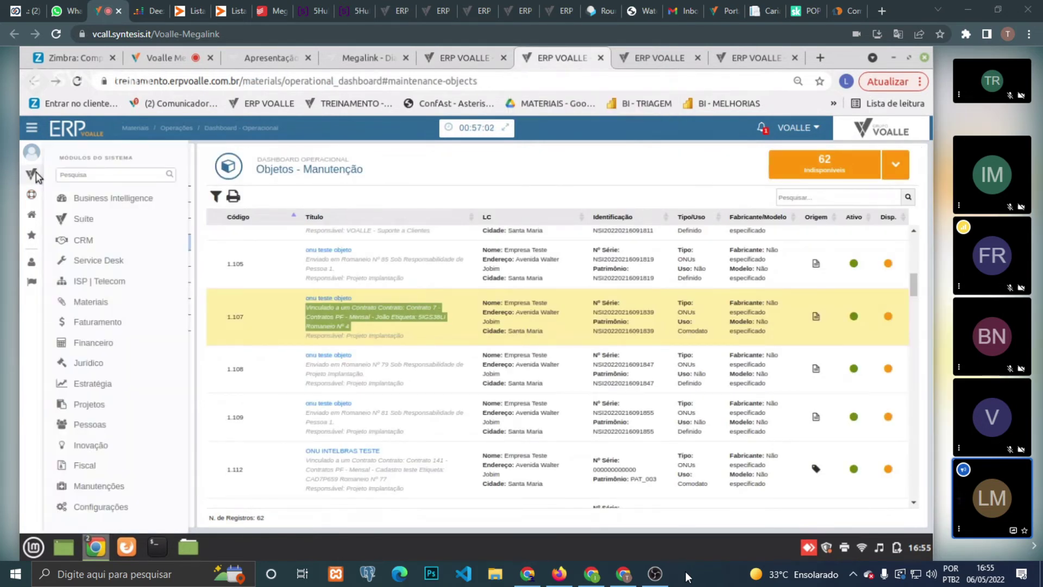
{"action": "left_click", "coordinate": [68, 175]}
{"action": "type", "text": "mode"}
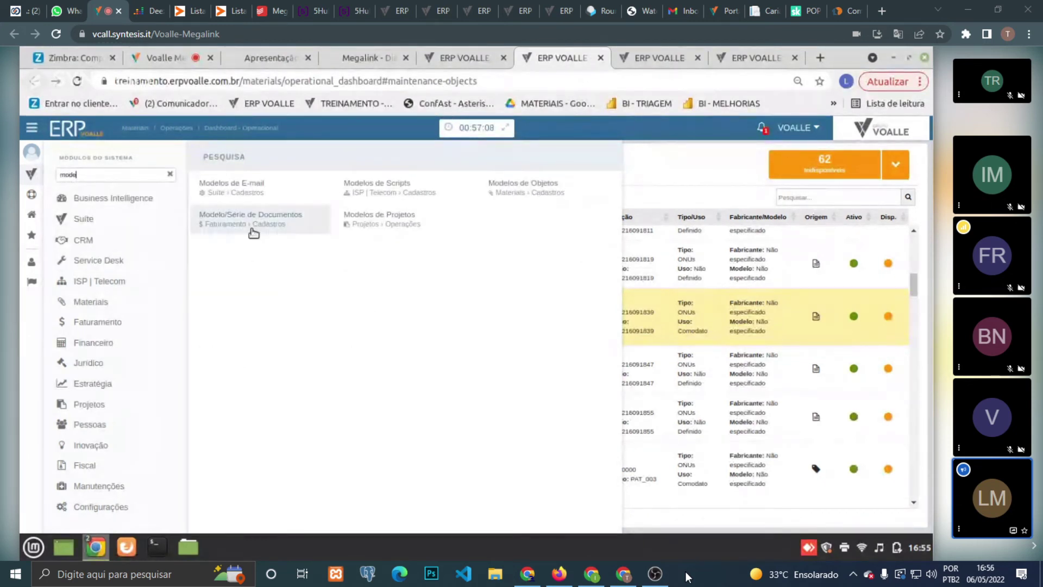
{"action": "left_click", "coordinate": [254, 231]}
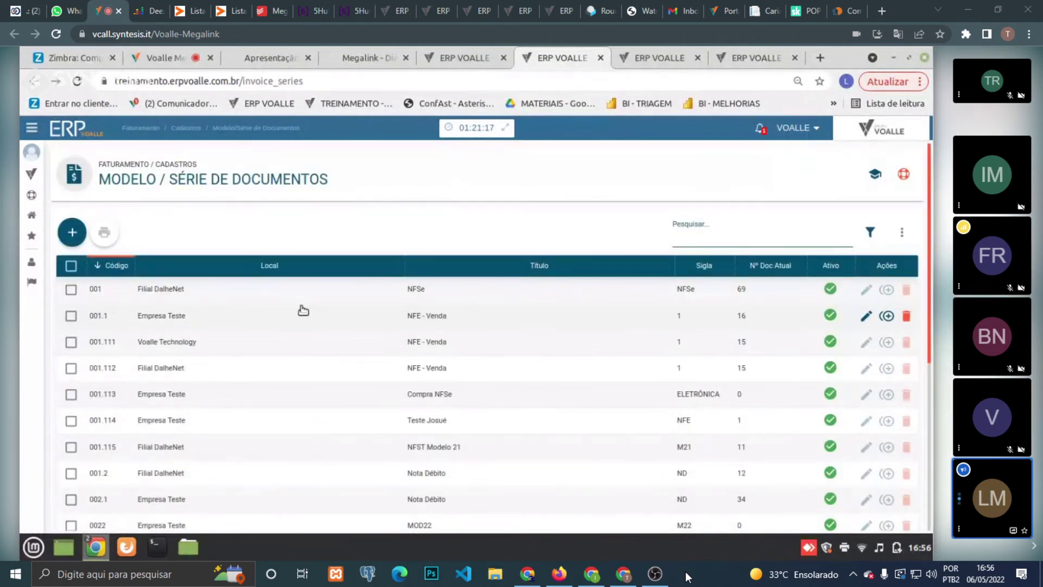
{"action": "left_click", "coordinate": [866, 320]}
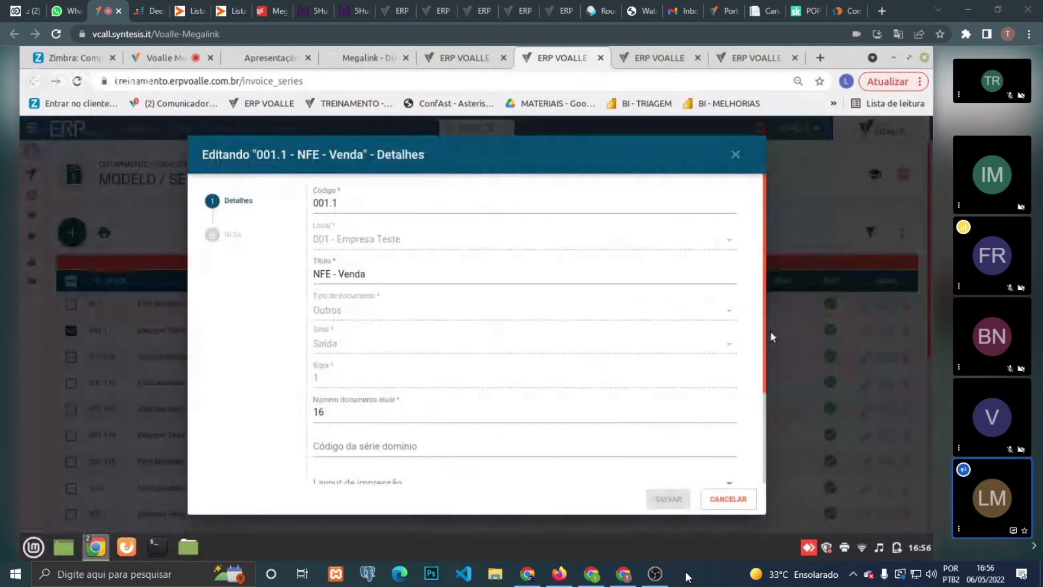
{"action": "left_click_drag", "start_coordinate": [766, 336], "coordinate": [761, 367]}
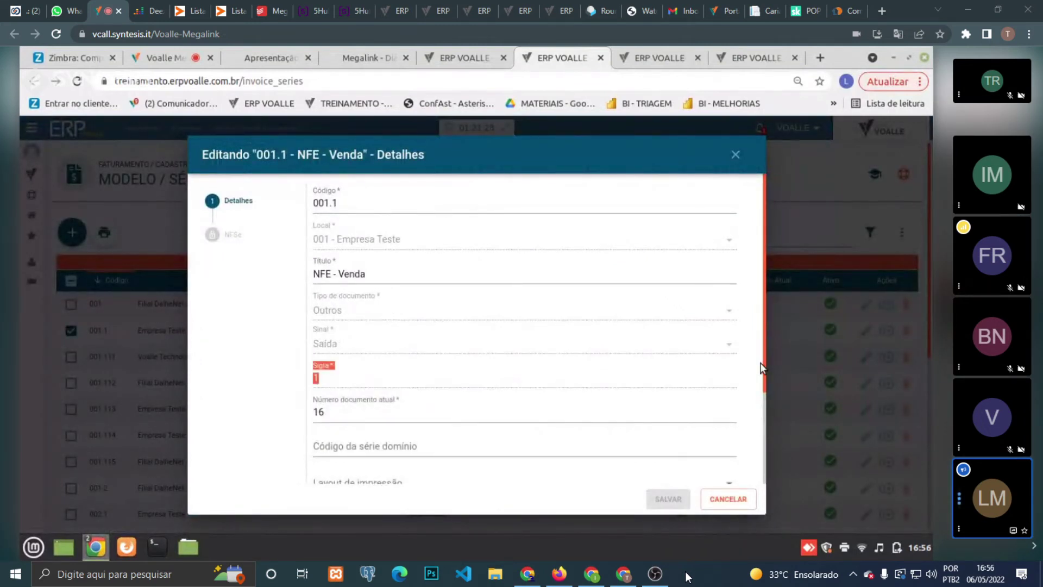
{"action": "double_click", "coordinate": [369, 418]}
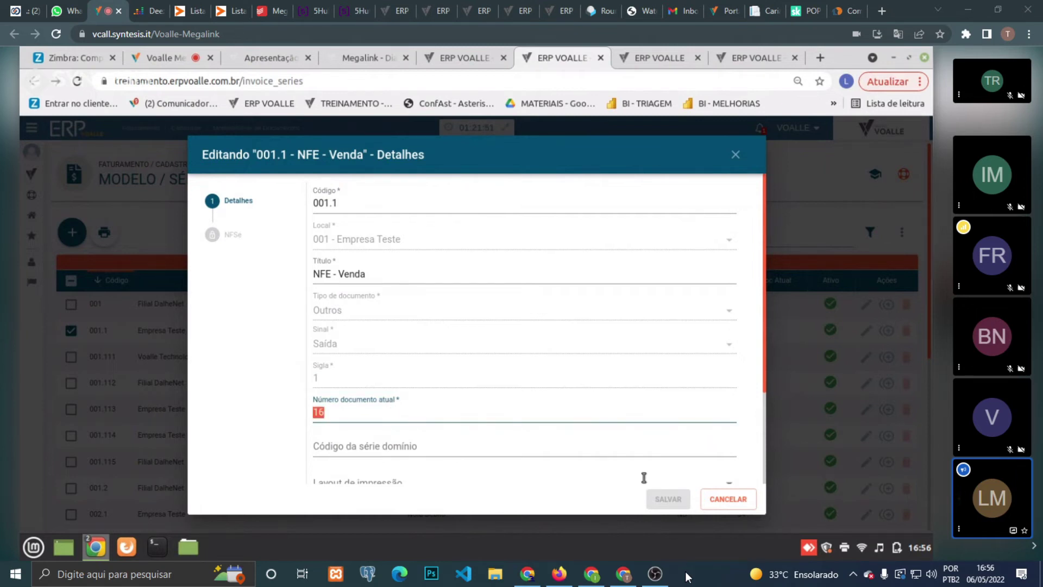
{"action": "left_click", "coordinate": [728, 500]}
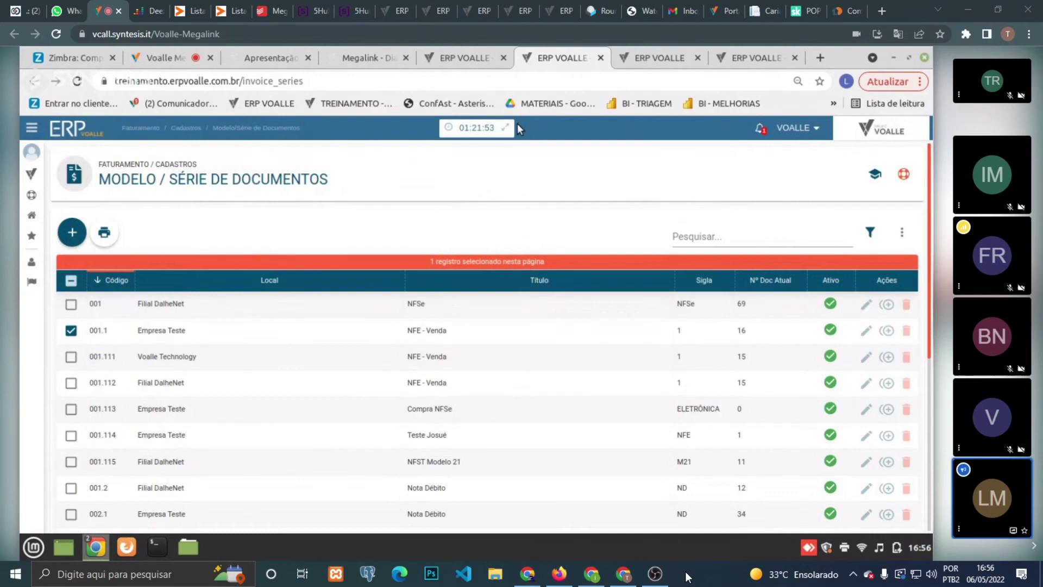
- Reopen series 001.1 NFE - Venda for editing and select its current document number 16
{"action": "left_click", "coordinate": [473, 54]}
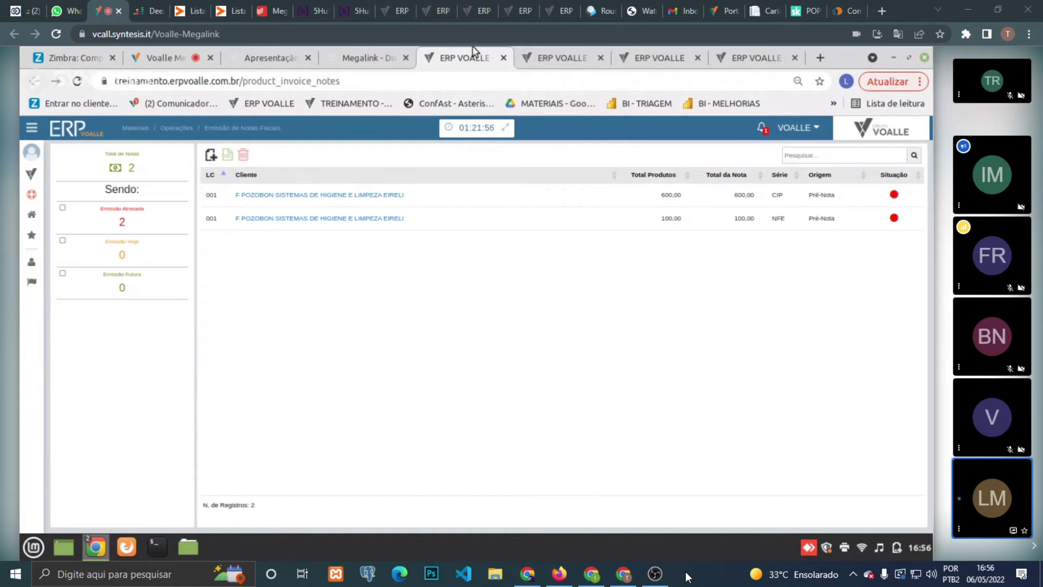
{"action": "left_click", "coordinate": [537, 51]}
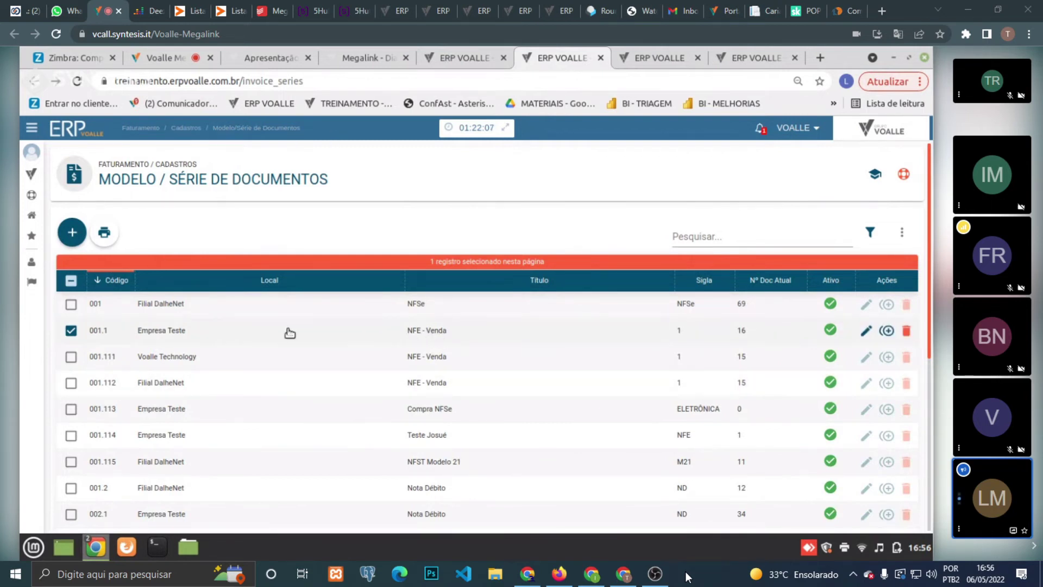
{"action": "left_click", "coordinate": [867, 333]}
{"action": "double_click", "coordinate": [378, 415]}
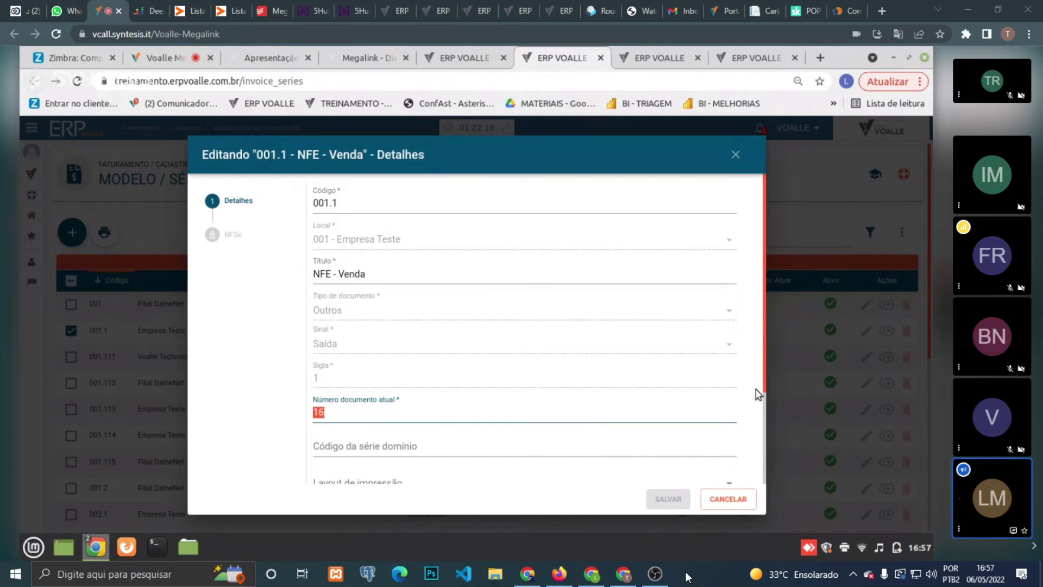
- Close the 001.1 NFE - Venda edit dialog without saving, leaving the number at 16
{"action": "left_click", "coordinate": [764, 368]}
{"action": "left_click_drag", "start_coordinate": [764, 373], "coordinate": [753, 312]}
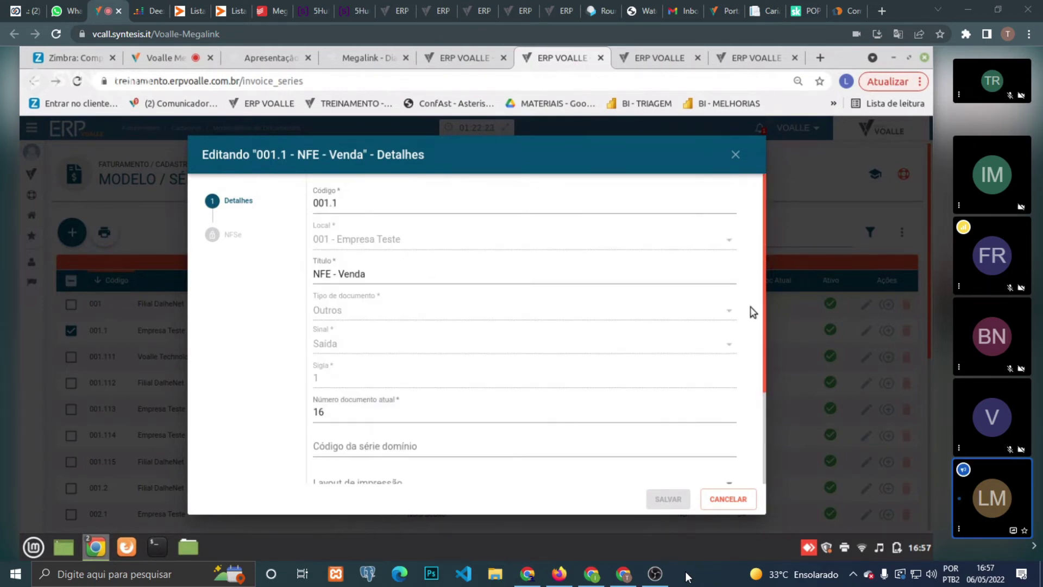
{"action": "left_click", "coordinate": [736, 155]}
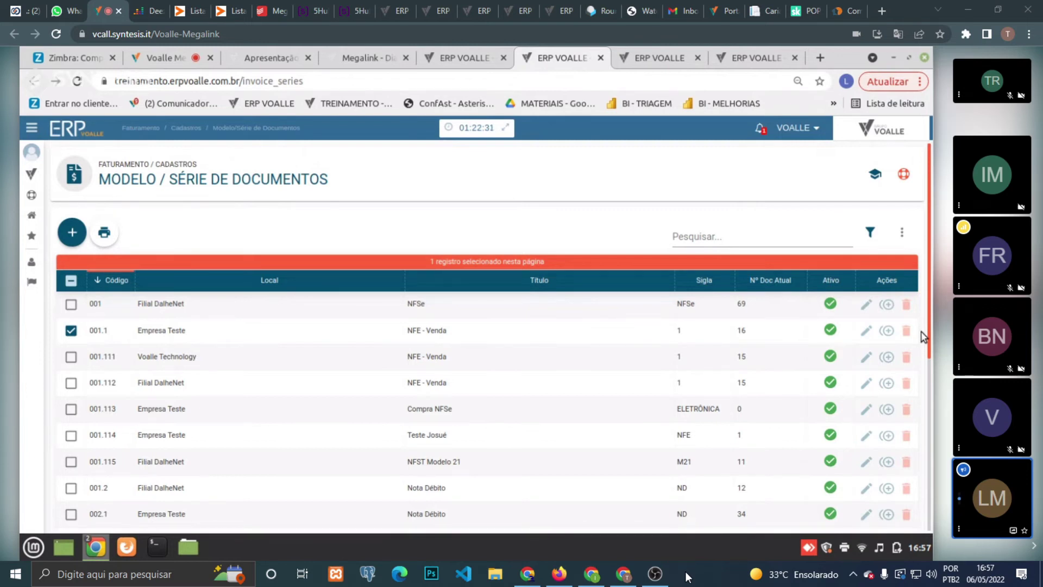
- On the product invoice notes list, start a new note with an inbound (Entrada) operation
{"action": "left_click", "coordinate": [441, 47]}
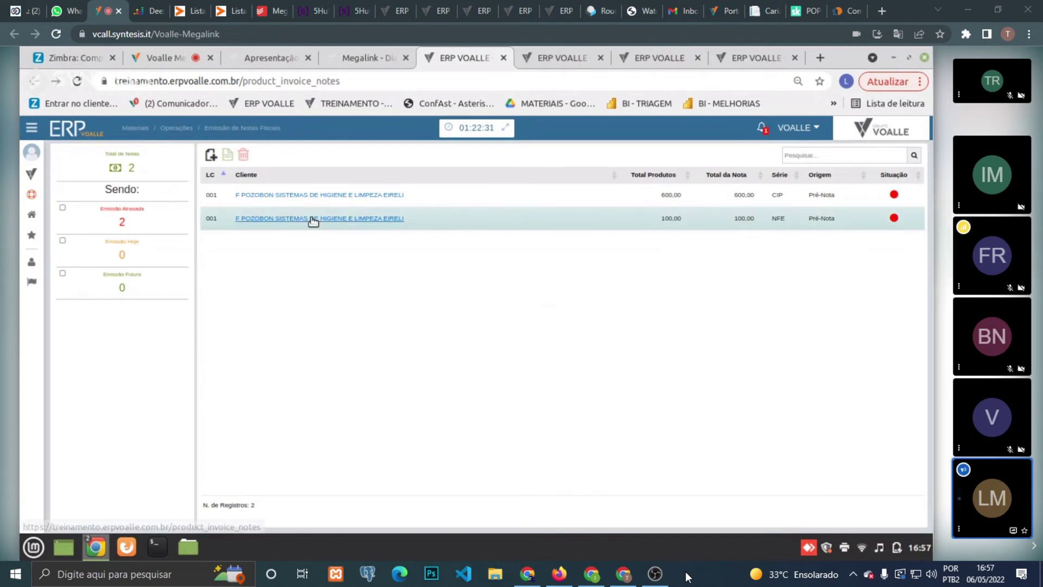
{"action": "left_click", "coordinate": [211, 158]}
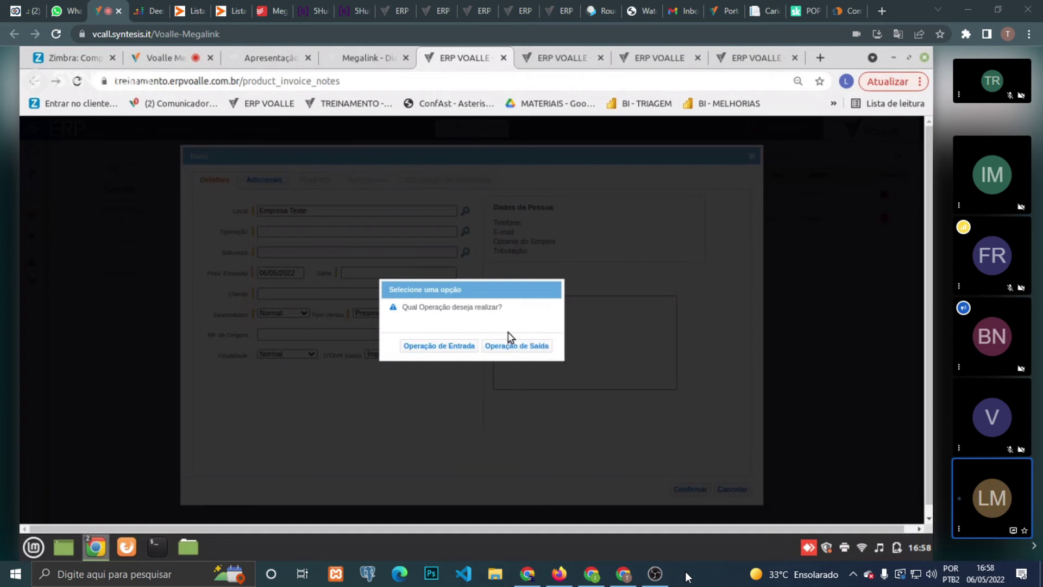
{"action": "left_click", "coordinate": [461, 344]}
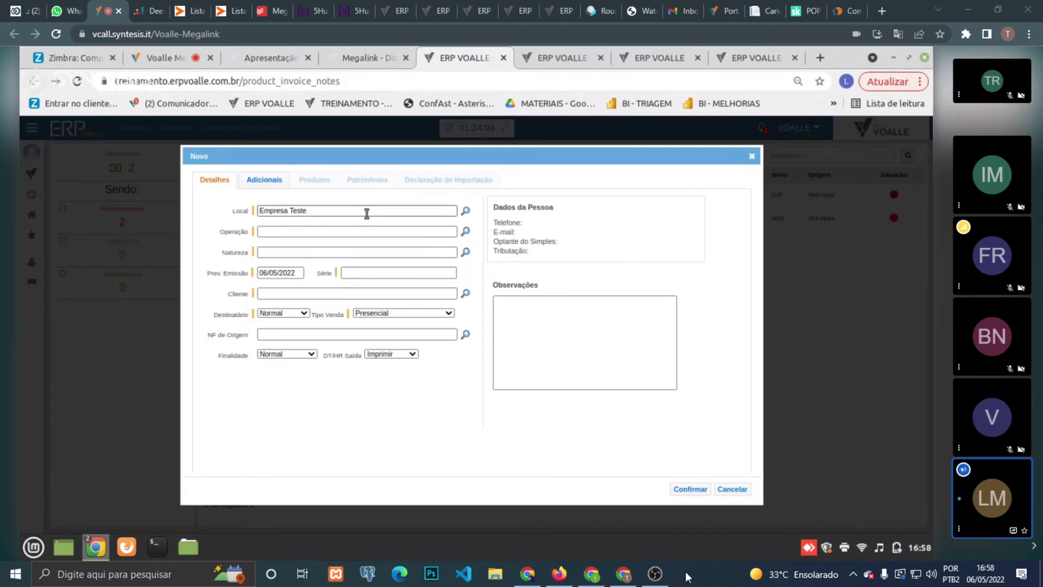
- Discard the open note and start a fresh inbound (Entrada) note
{"action": "left_click", "coordinate": [733, 490]}
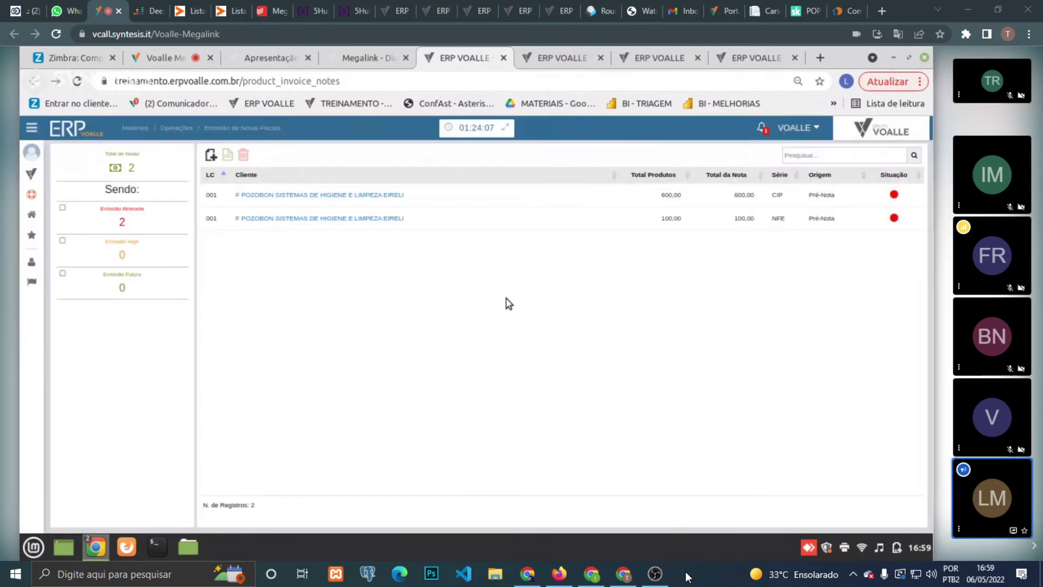
{"action": "left_click", "coordinate": [212, 158]}
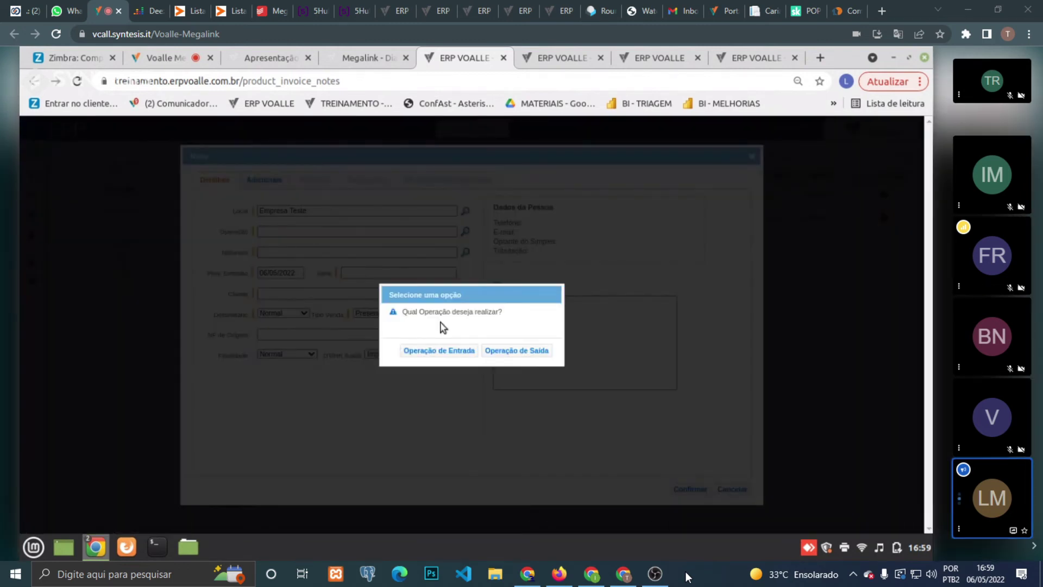
{"action": "left_click", "coordinate": [435, 351]}
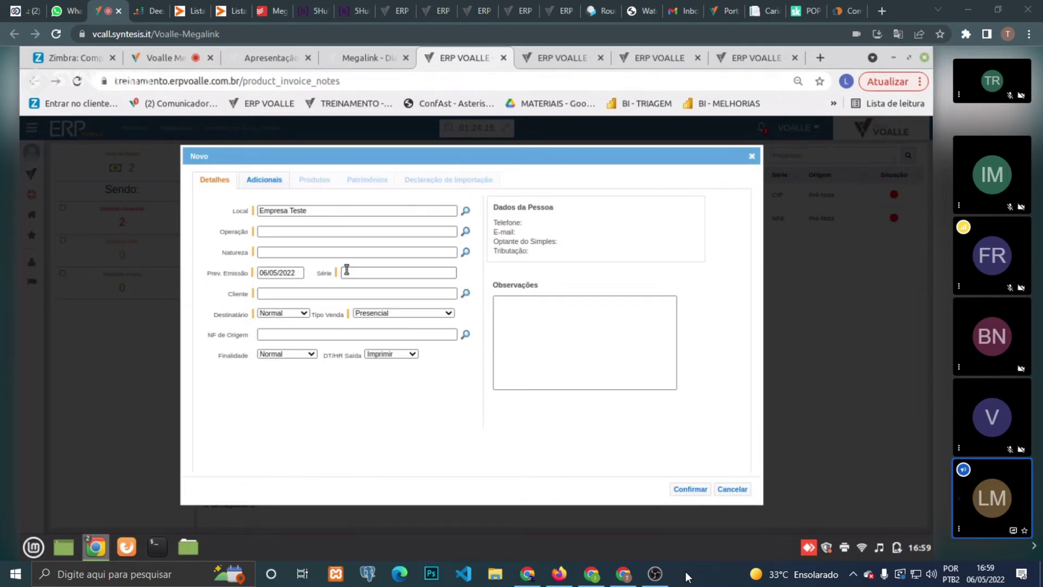
{"action": "double_click", "coordinate": [234, 294]}
- Set the note's operation to Devolução de imobilizado, after first trying operation 111
{"action": "left_click", "coordinate": [465, 231]}
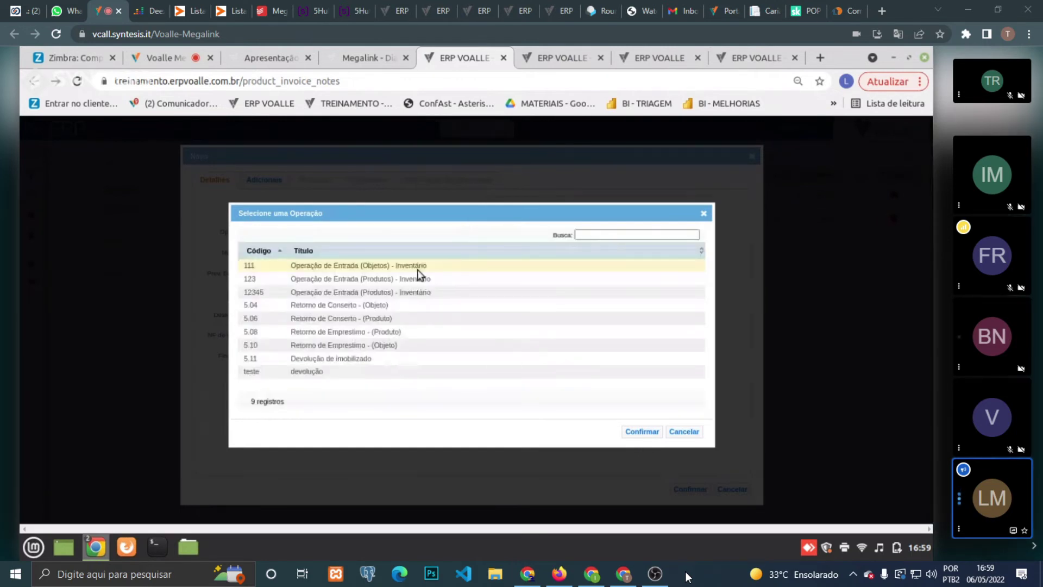
{"action": "double_click", "coordinate": [418, 267]}
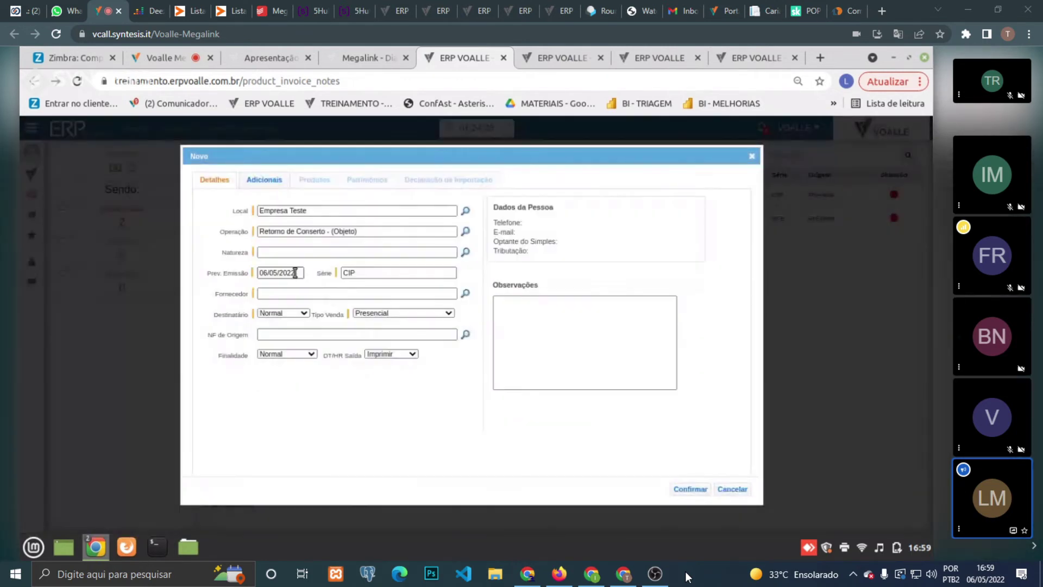
{"action": "left_click", "coordinate": [466, 231]}
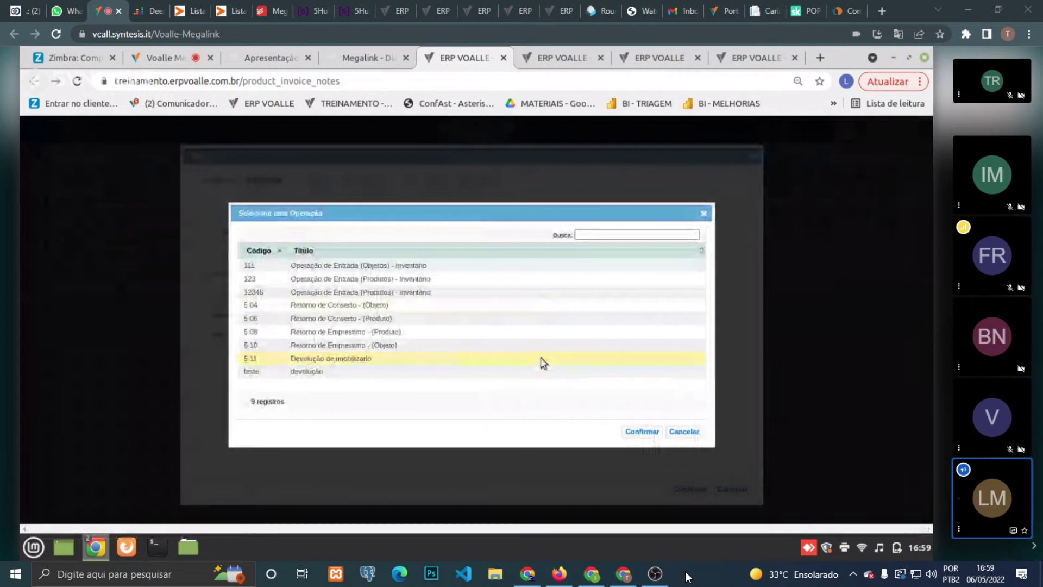
{"action": "double_click", "coordinate": [541, 357]}
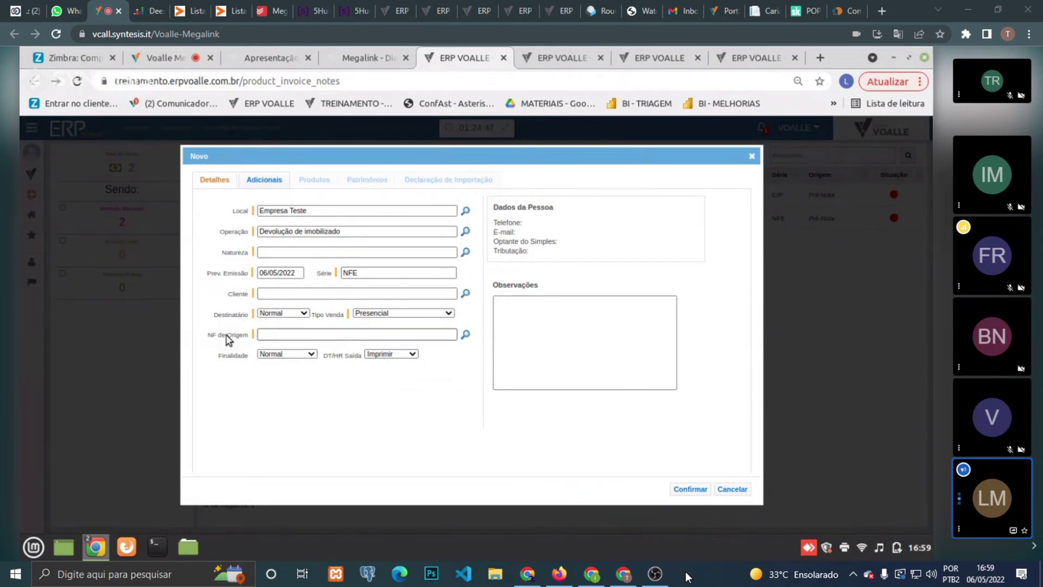
- Cancel the new note unsaved, returning to the list of two pre-notes
{"action": "triple_click", "coordinate": [228, 337]}
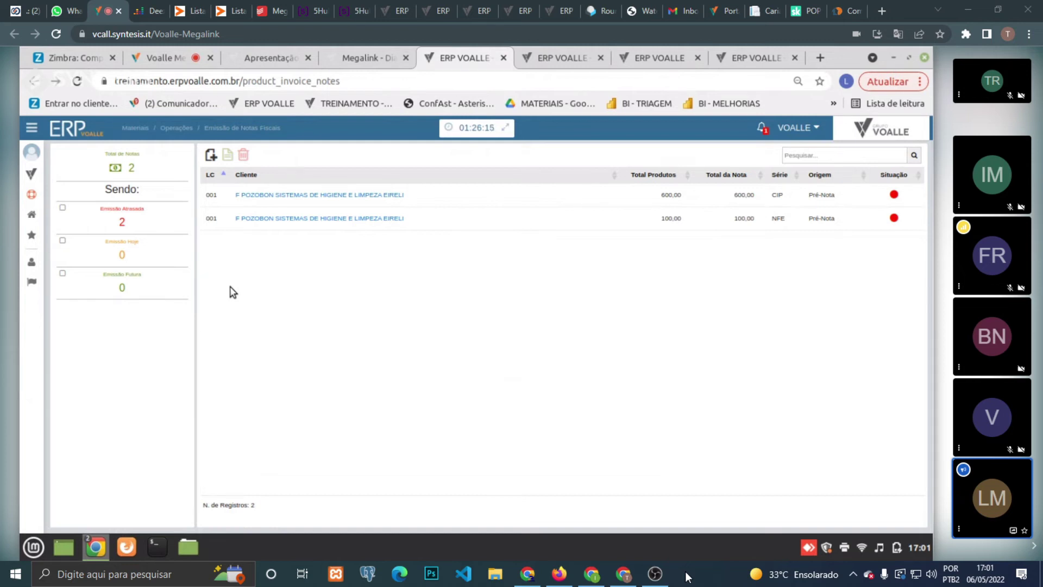
{"action": "left_click", "coordinate": [378, 51]}
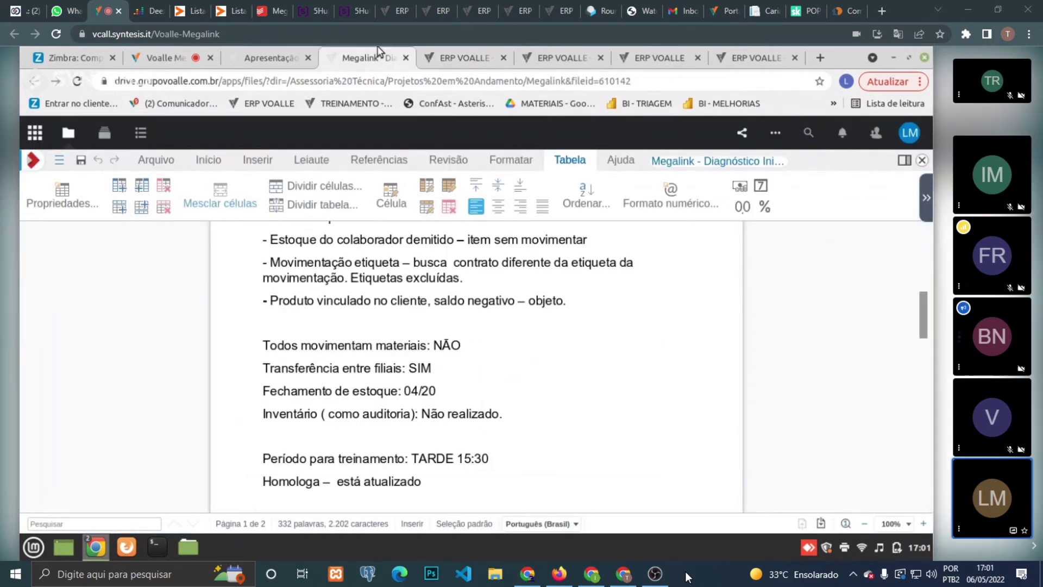
{"action": "left_click", "coordinate": [463, 58]}
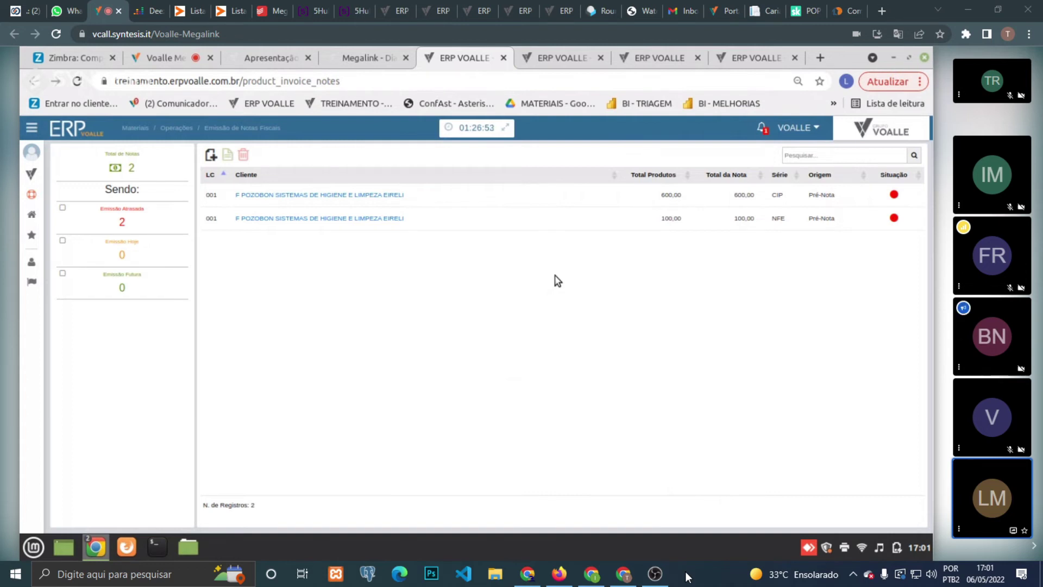
- Start a new outbound (Saída) note and set its operation to Devolução de Compra via a 'dev' search
{"action": "left_click", "coordinate": [211, 157]}
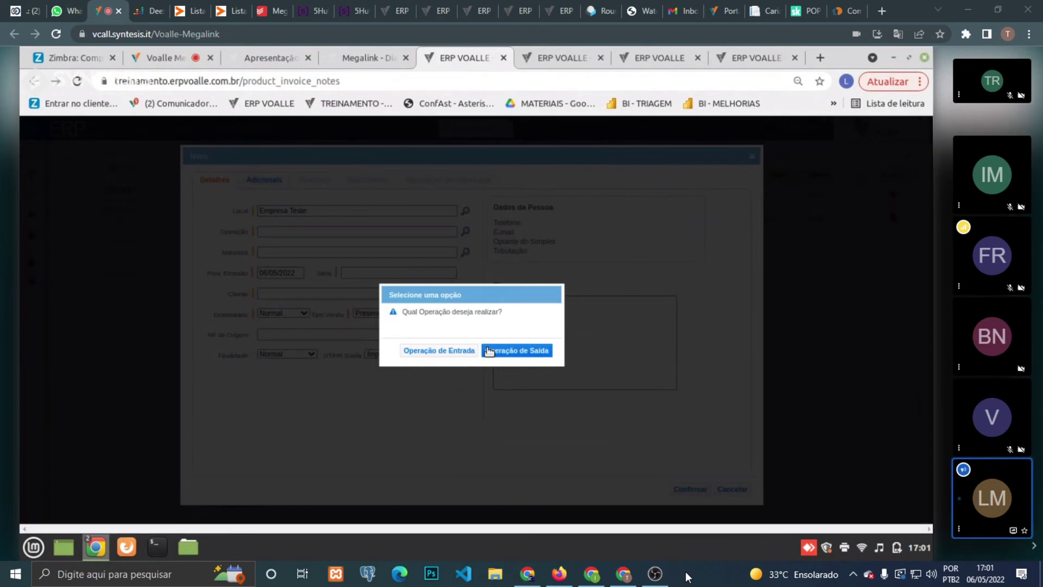
{"action": "left_click", "coordinate": [488, 350]}
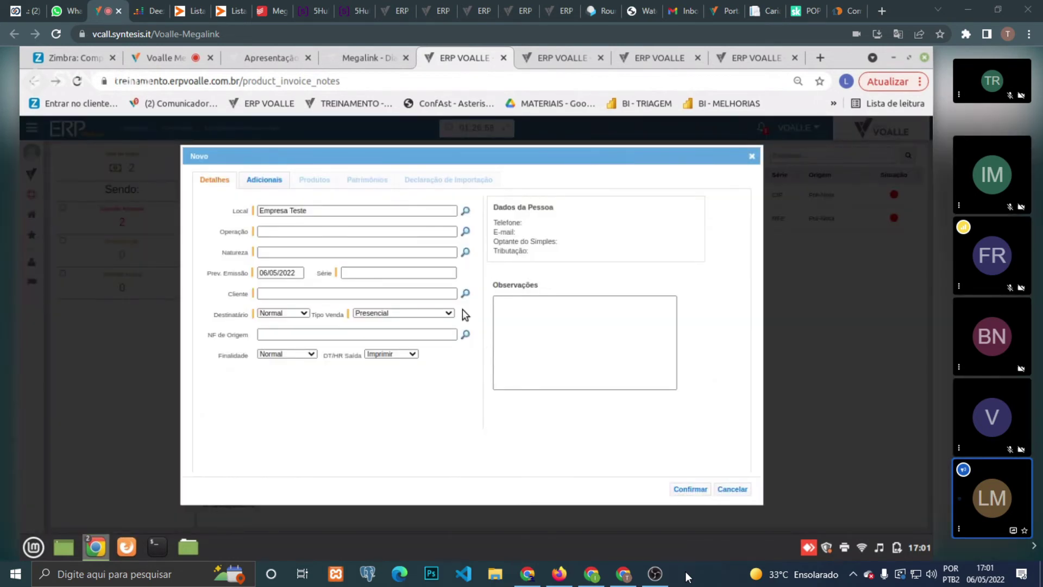
{"action": "left_click", "coordinate": [465, 231]}
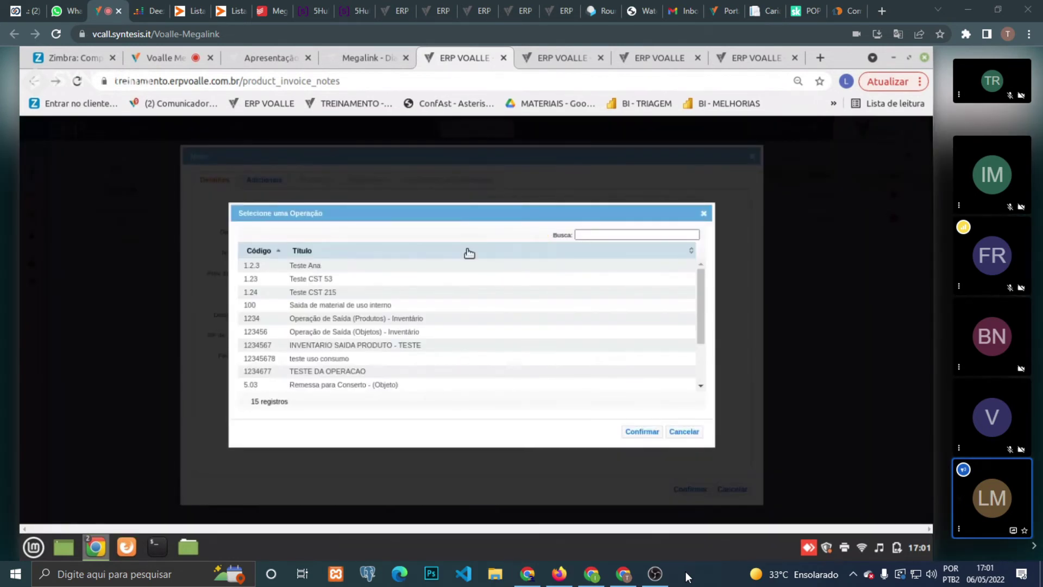
{"action": "left_click", "coordinate": [615, 238]}
{"action": "type", "text": "dev"}
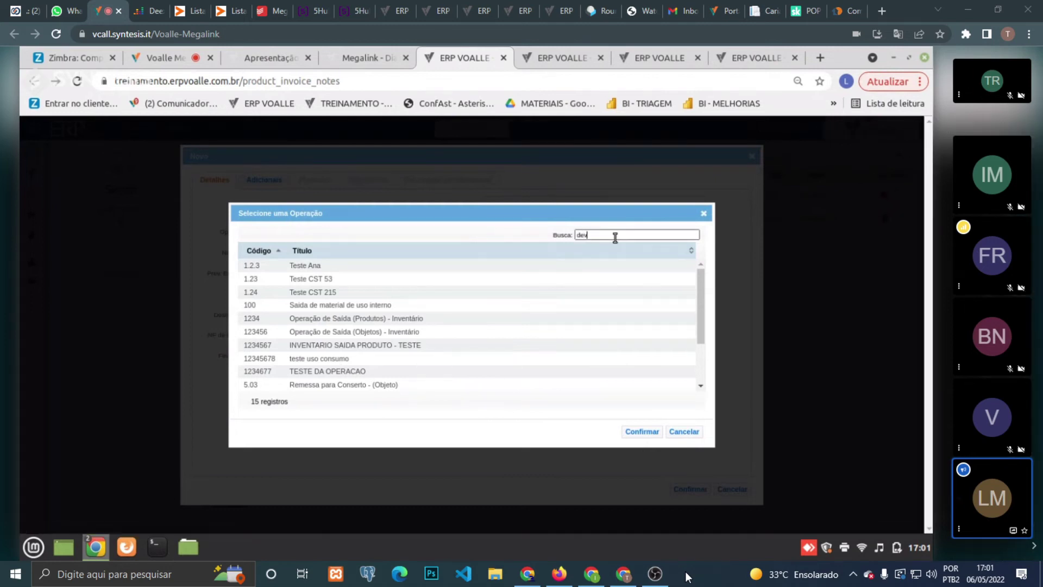
{"action": "double_click", "coordinate": [373, 265]}
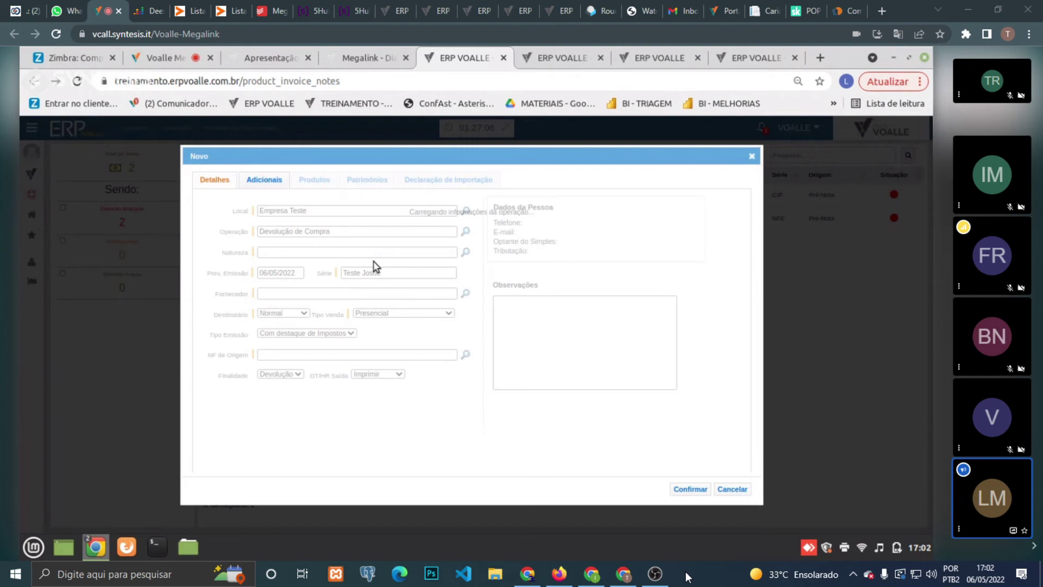
- Set the nature to RF - Outros Créditos and the supplier to DalheNet
{"action": "left_click", "coordinate": [465, 252]}
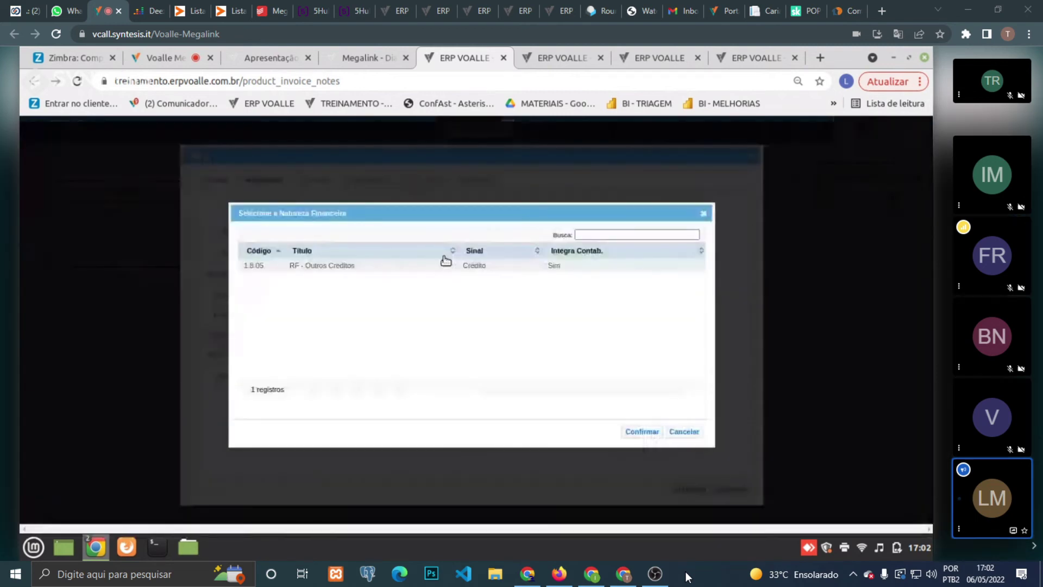
{"action": "double_click", "coordinate": [379, 267]}
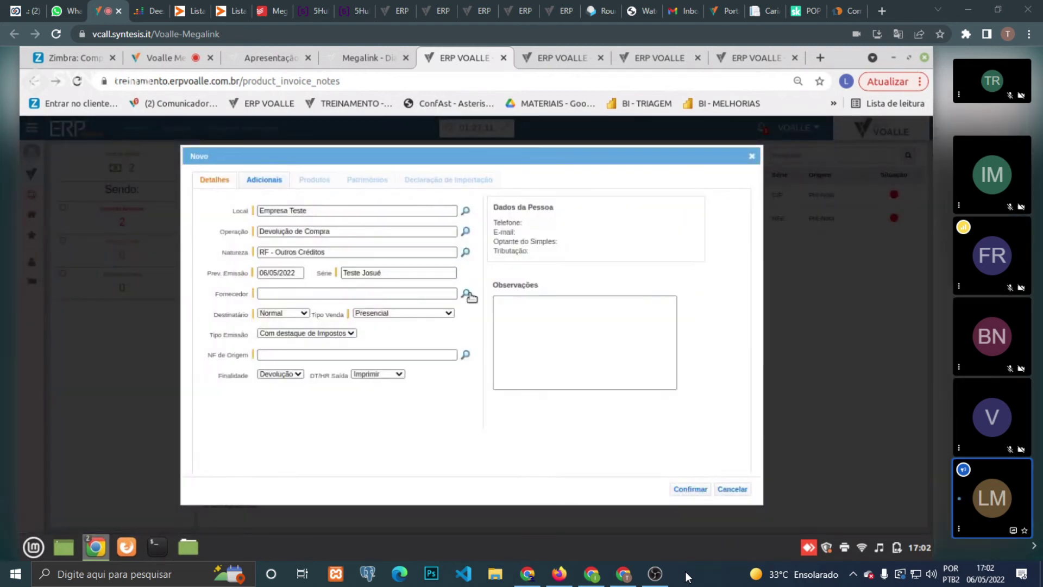
{"action": "left_click", "coordinate": [465, 294]}
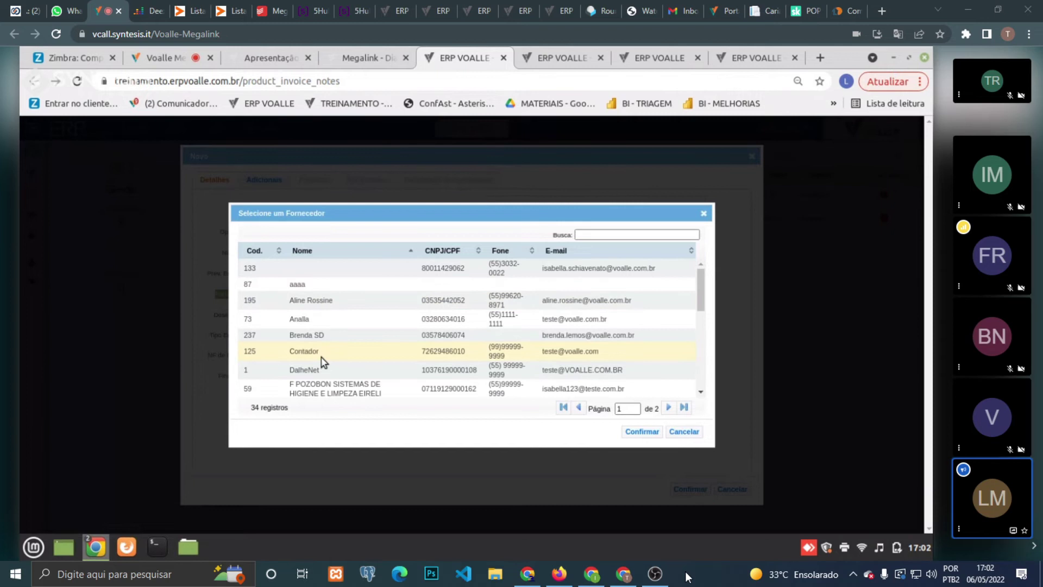
{"action": "double_click", "coordinate": [325, 374]}
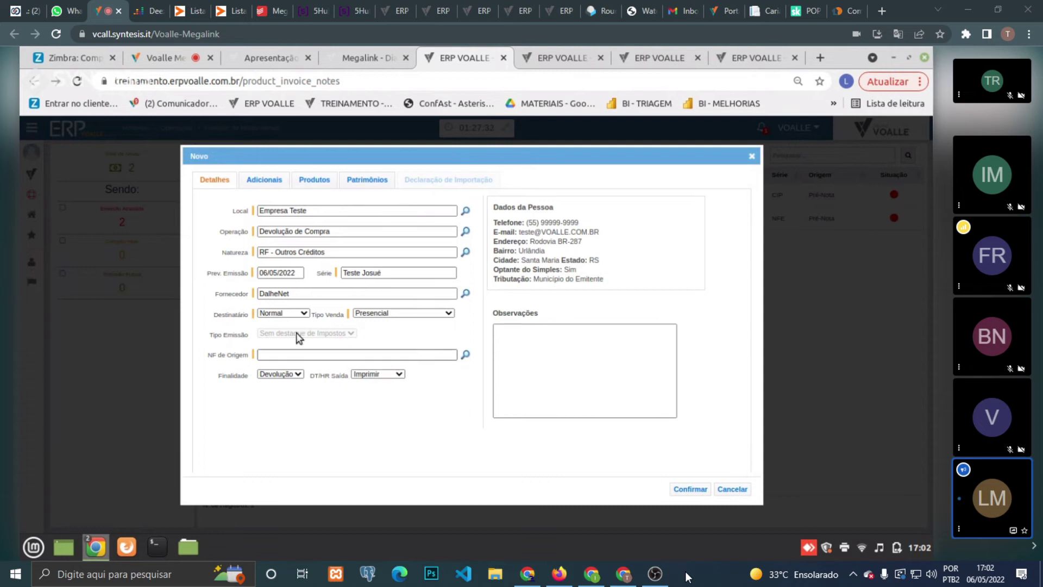
{"action": "triple_click", "coordinate": [347, 233]}
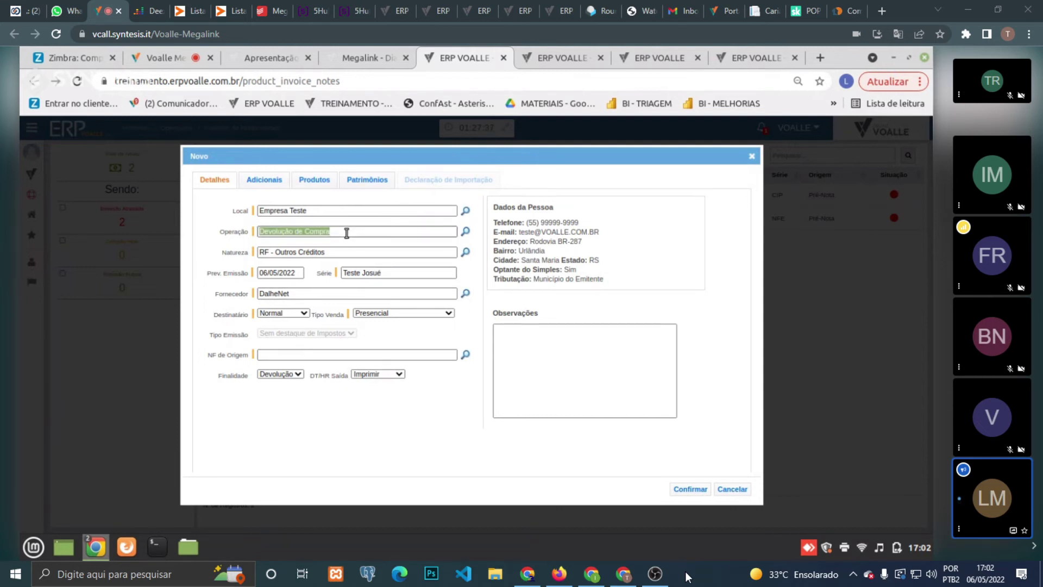
{"action": "left_click", "coordinate": [465, 356]}
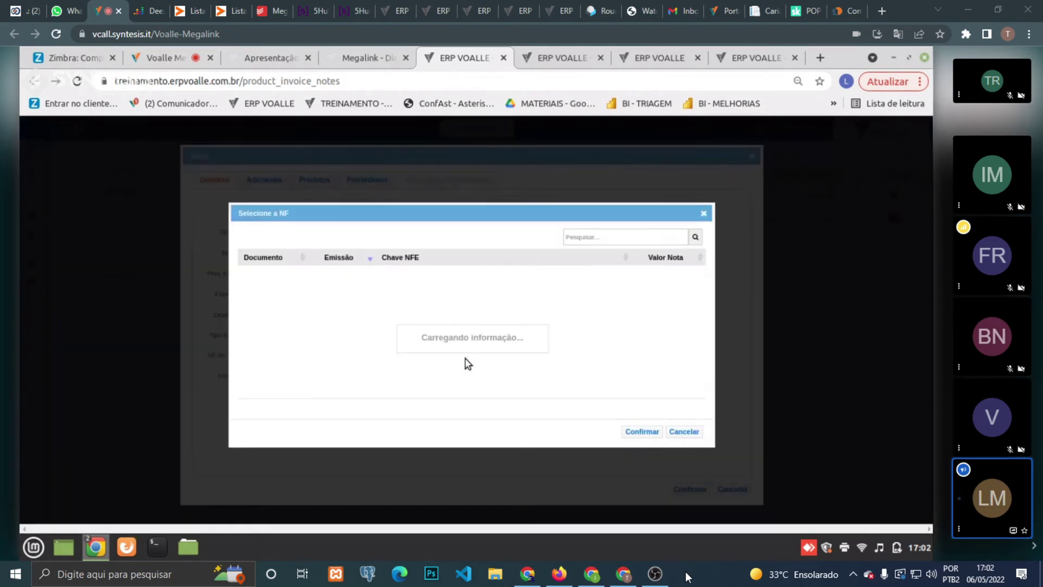
{"action": "left_click", "coordinate": [684, 432]}
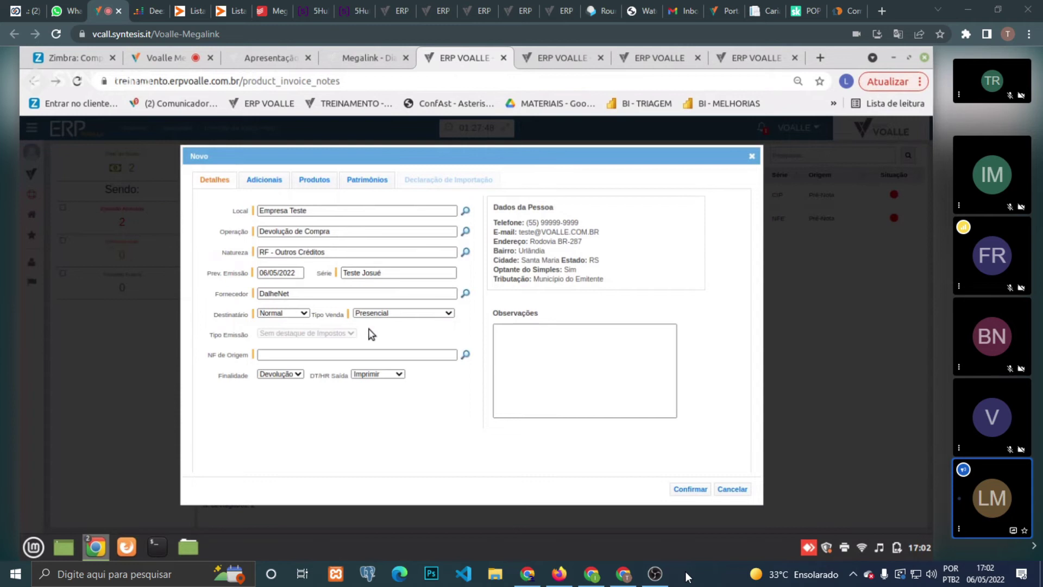
{"action": "left_click", "coordinate": [465, 354]}
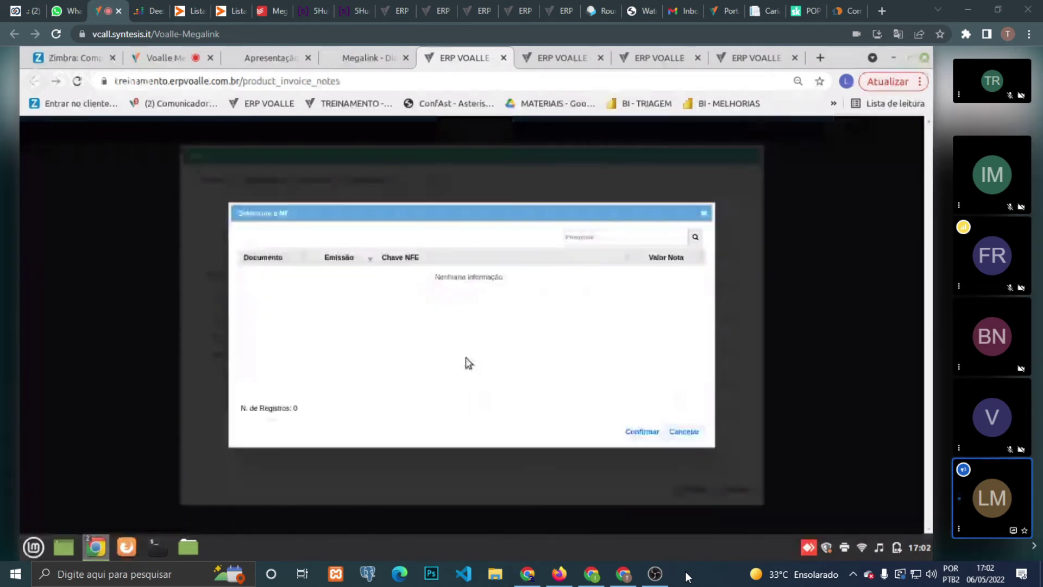
{"action": "left_click", "coordinate": [684, 431]}
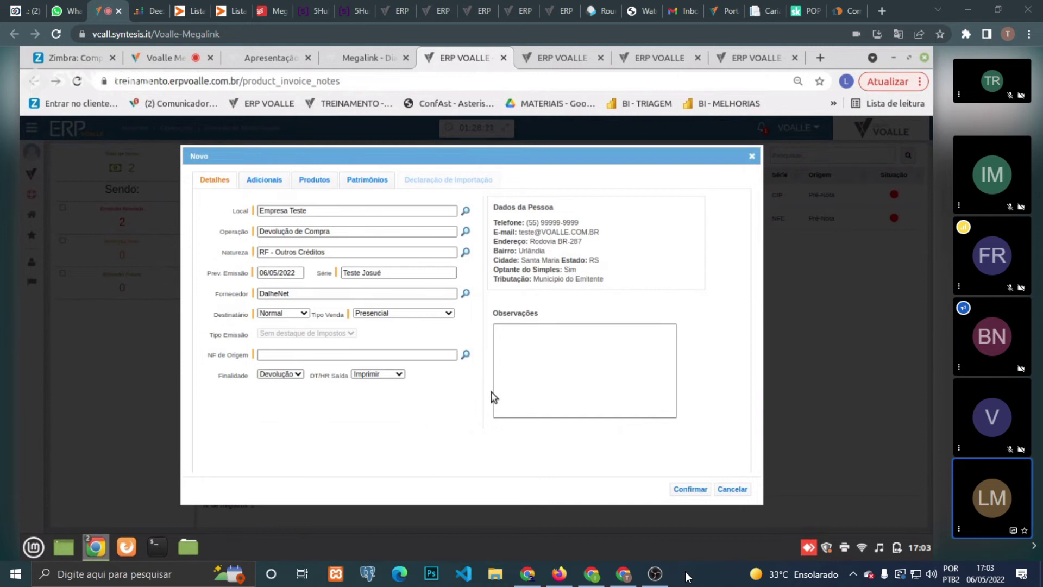
{"action": "left_click", "coordinate": [515, 361]}
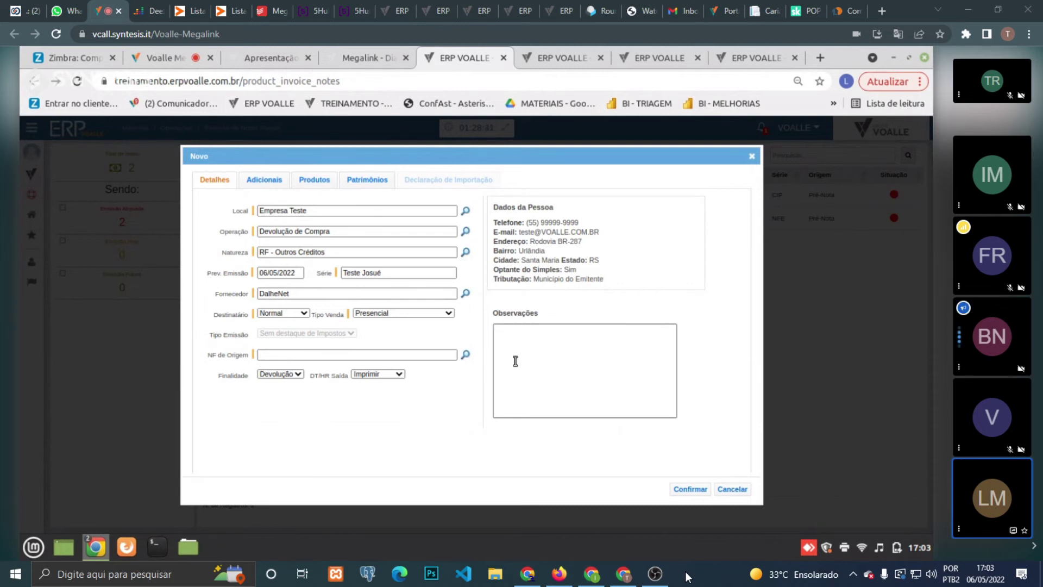
{"action": "left_click", "coordinate": [515, 362]}
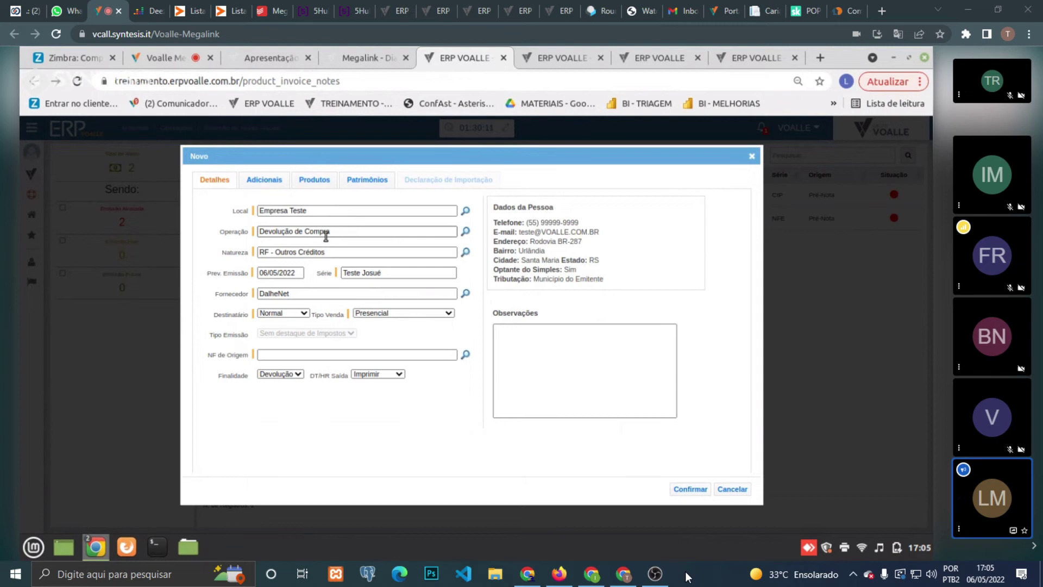
{"action": "left_click", "coordinate": [265, 352]}
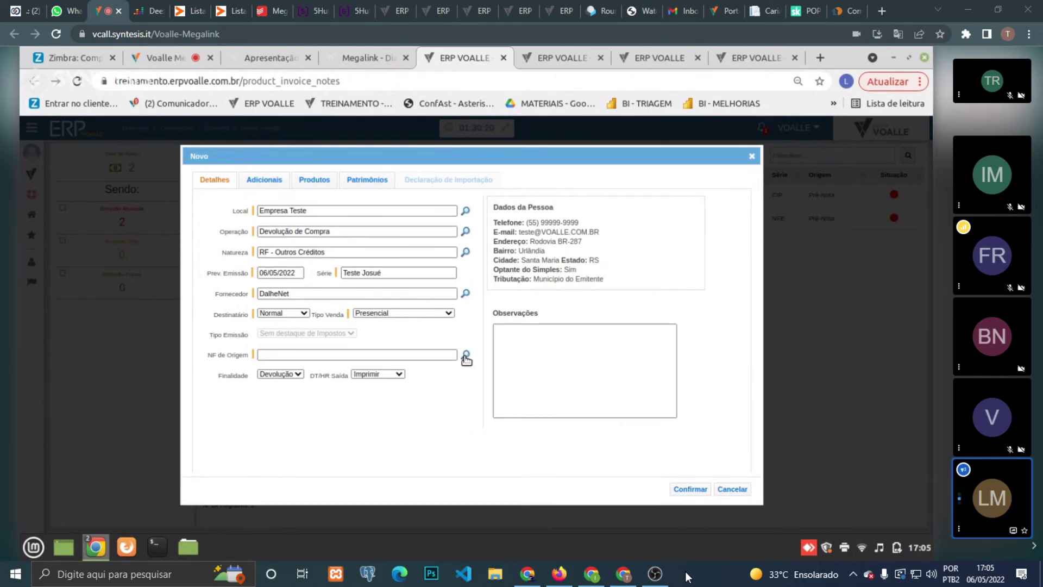
{"action": "left_click", "coordinate": [465, 356]}
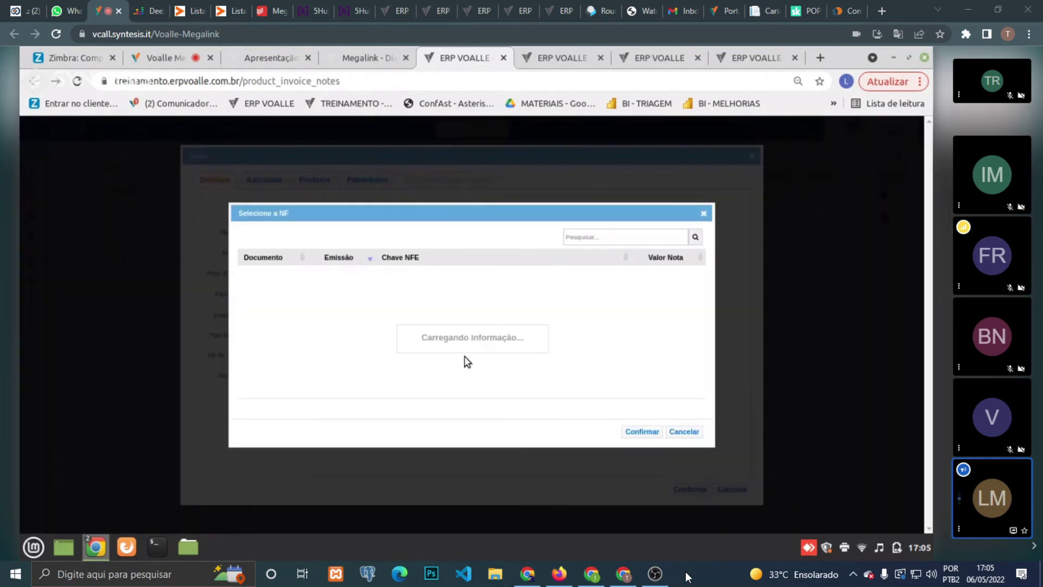
{"action": "left_click", "coordinate": [693, 430]}
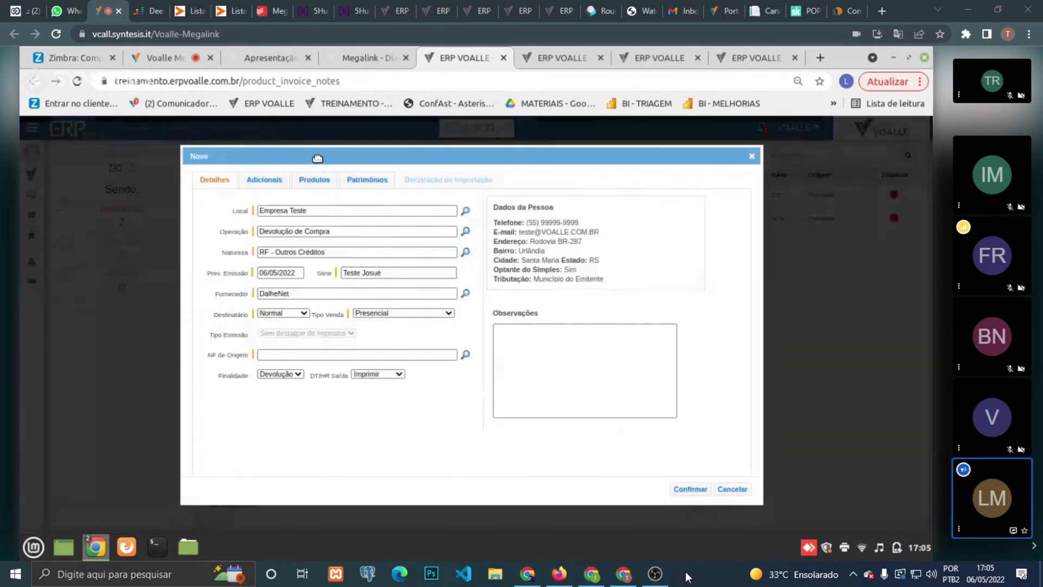
{"action": "left_click", "coordinate": [316, 180]}
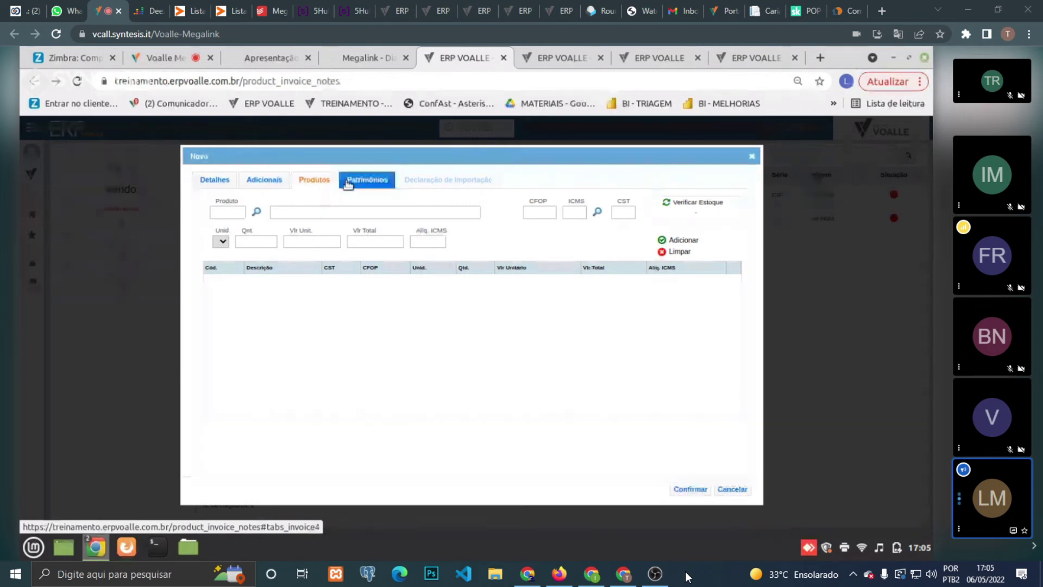
{"action": "left_click", "coordinate": [373, 180]}
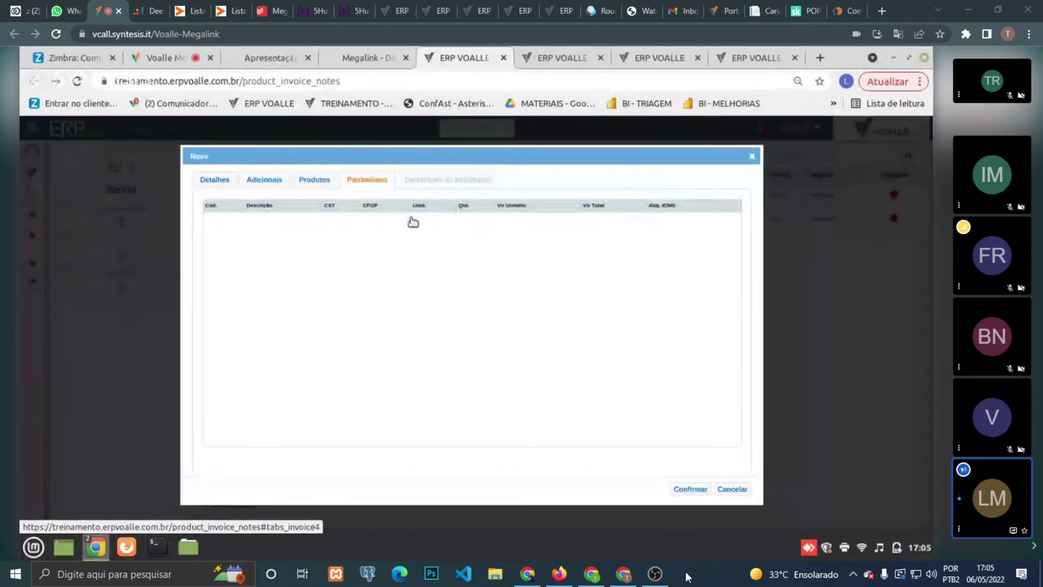
{"action": "left_click", "coordinate": [224, 180]}
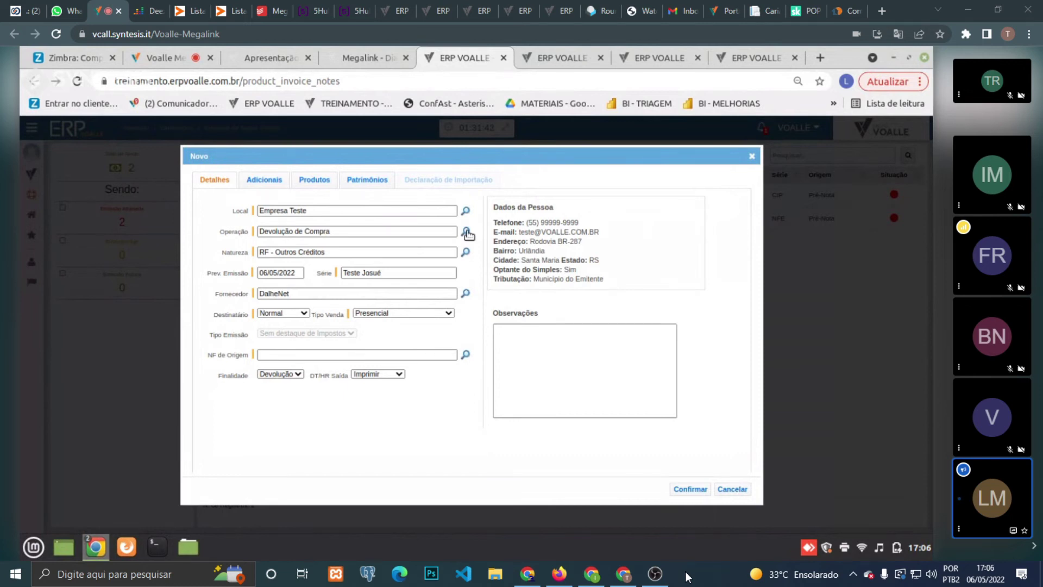
{"action": "left_click", "coordinate": [466, 232]}
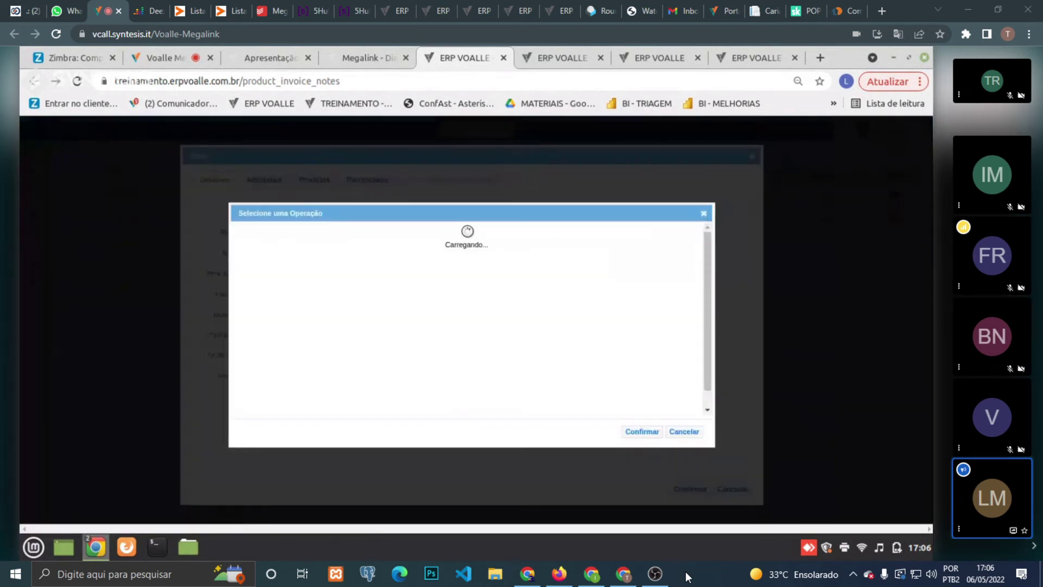
{"action": "type", "text": "rtan"}
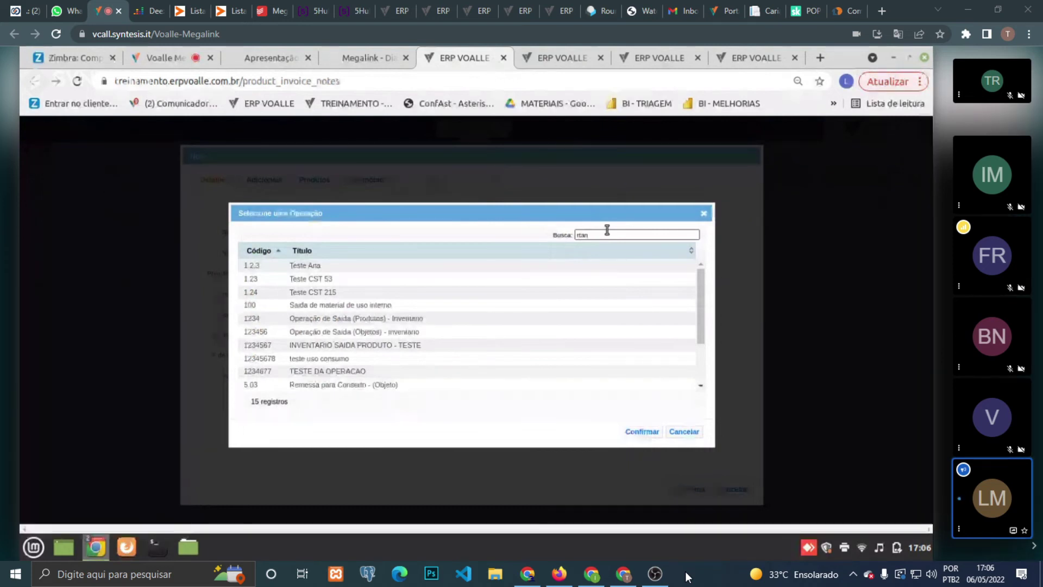
{"action": "key", "text": "BackSpace"}
{"action": "key", "text": "BackSpace"}
{"action": "key", "text": "BackSpace"}
{"action": "key", "text": "BackSpace"}
{"action": "type", "text": "tra"}
{"action": "key", "text": "BackSpace"}
{"action": "key", "text": "BackSpace"}
{"action": "key", "text": "BackSpace"}
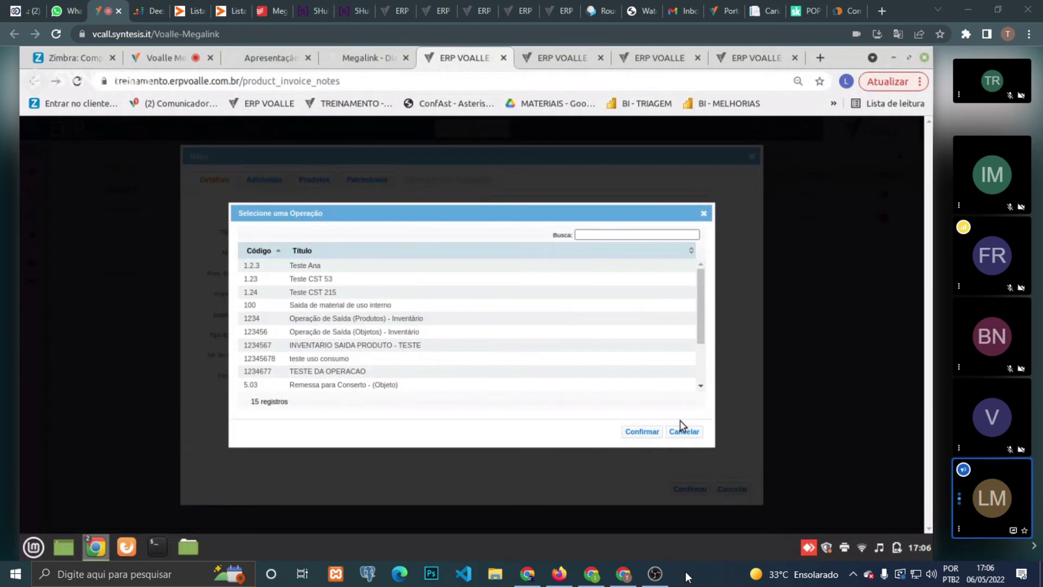
{"action": "left_click", "coordinate": [683, 430]}
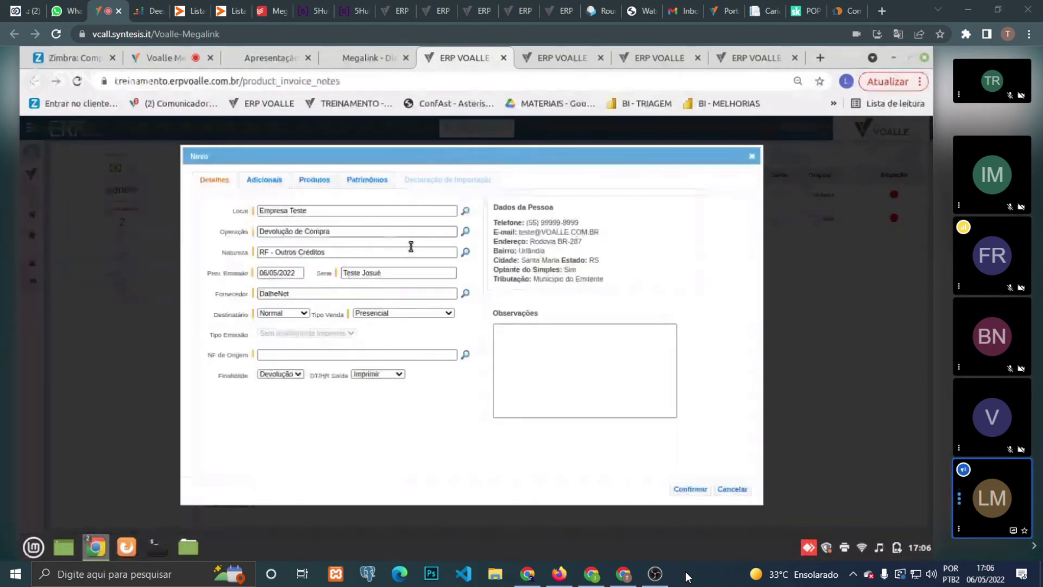
- Close the new-note form, go to the document series tab and search modules for 'cra'
{"action": "key", "text": "Escape"}
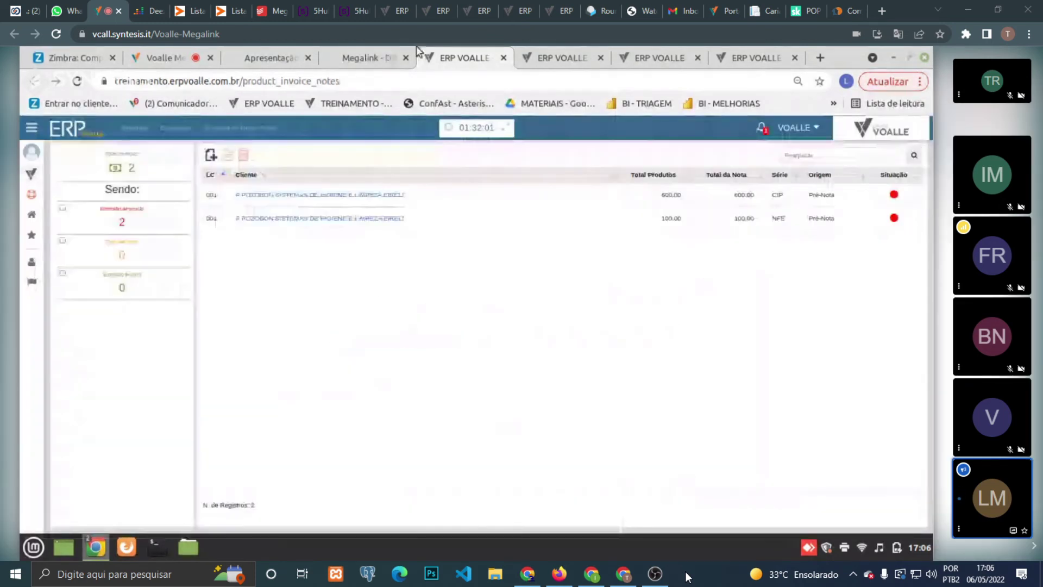
{"action": "left_click", "coordinate": [563, 58]}
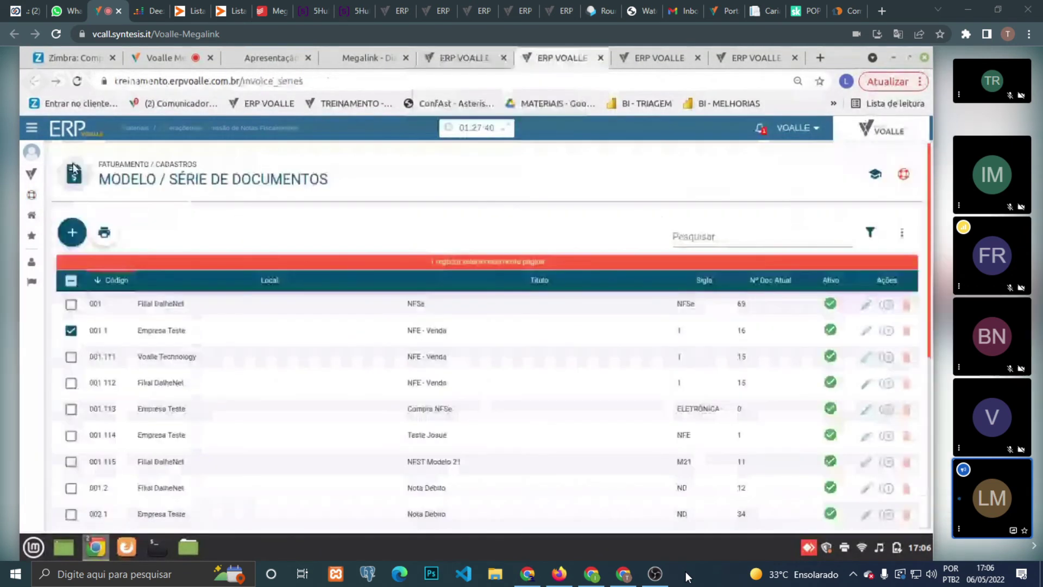
{"action": "left_click", "coordinate": [73, 170]}
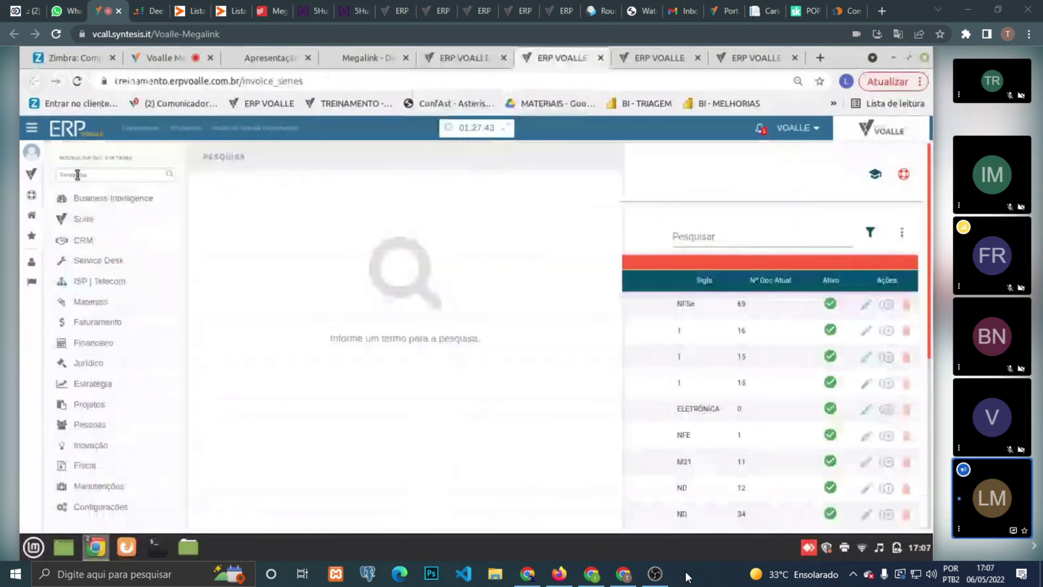
{"action": "type", "text": "c"}
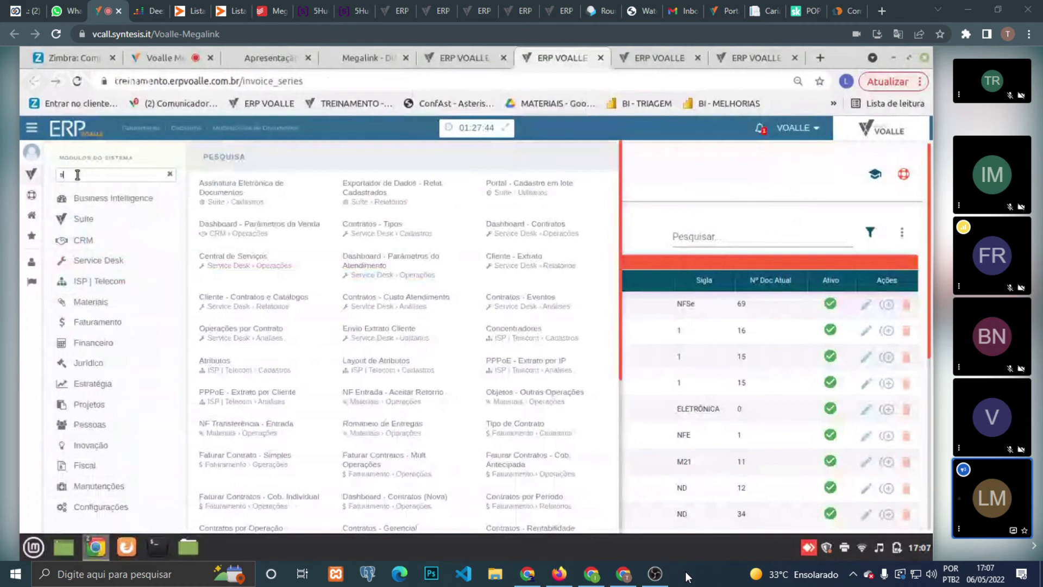
{"action": "type", "text": "ra"}
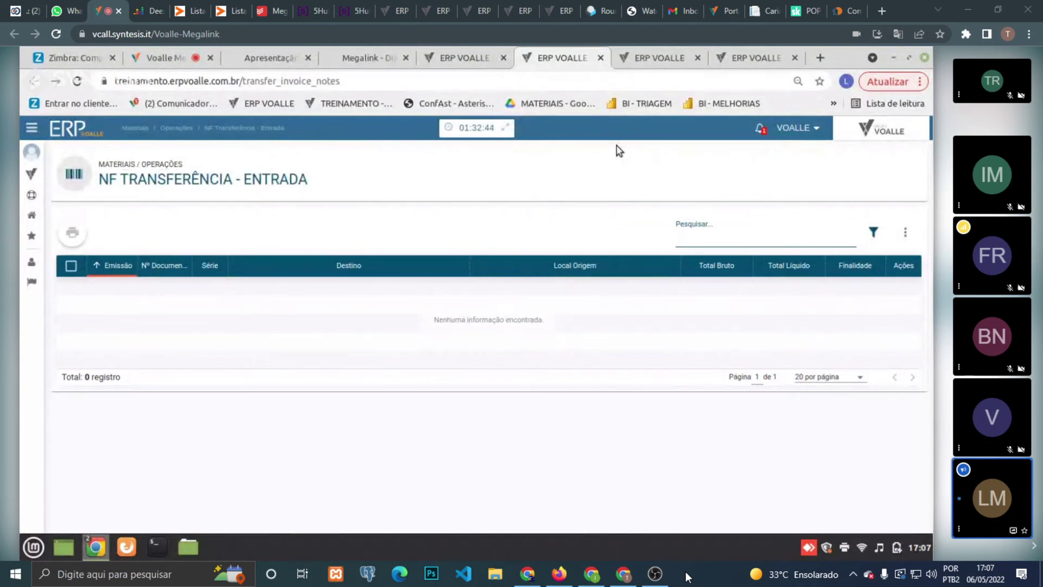
- Browse outbound operations for a new note without choosing, then switch to the NF Transferência - Entrada session
{"action": "left_click", "coordinate": [465, 50]}
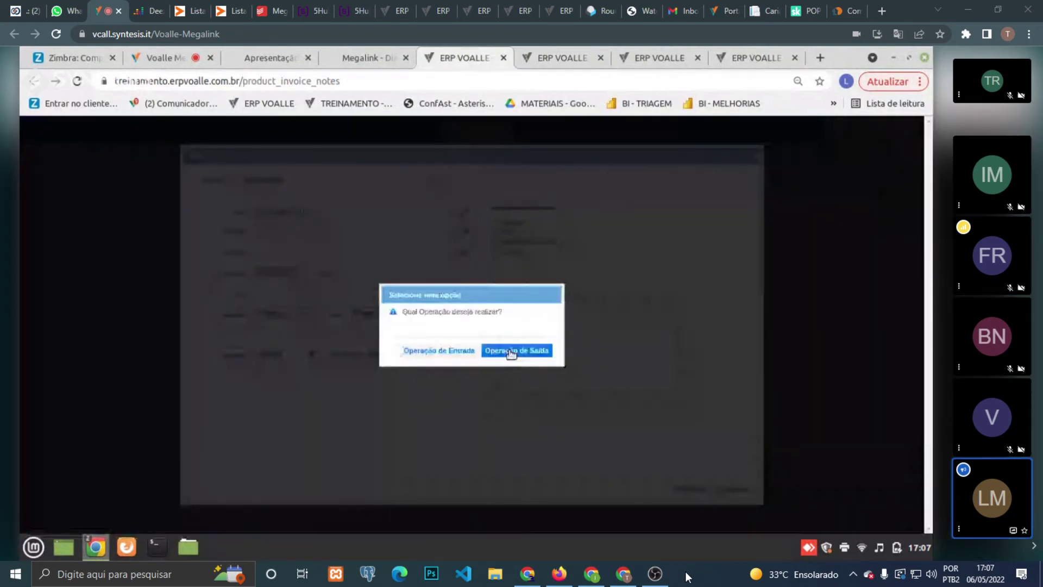
{"action": "left_click", "coordinate": [512, 354]}
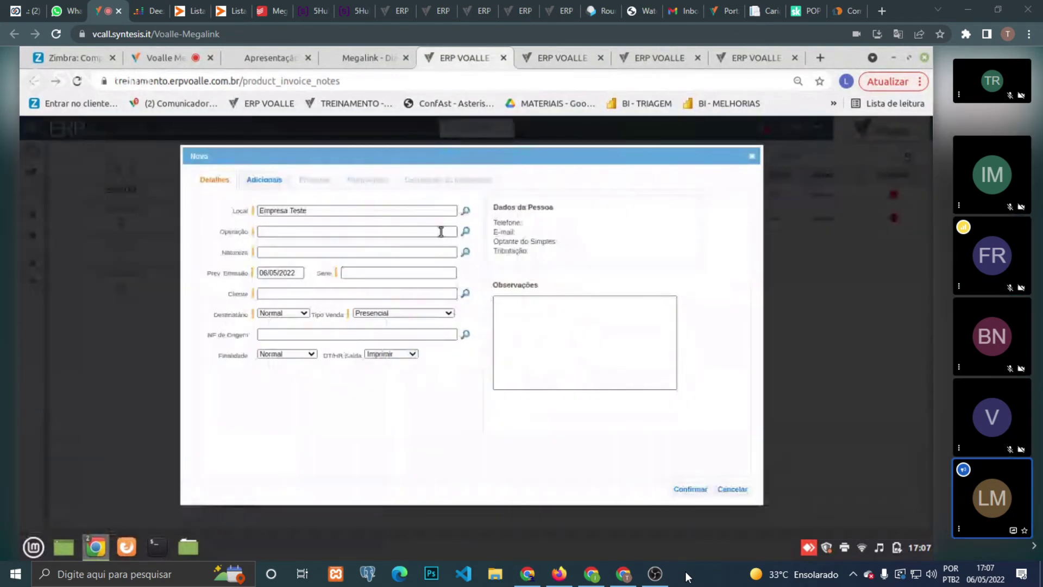
{"action": "left_click", "coordinate": [467, 233]}
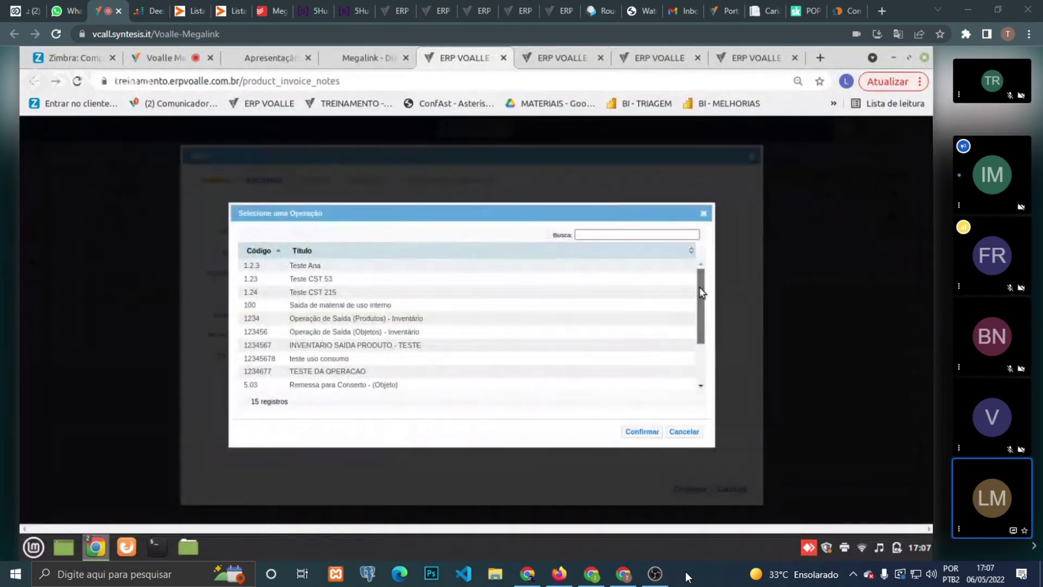
{"action": "left_click_drag", "start_coordinate": [701, 292], "coordinate": [697, 363]}
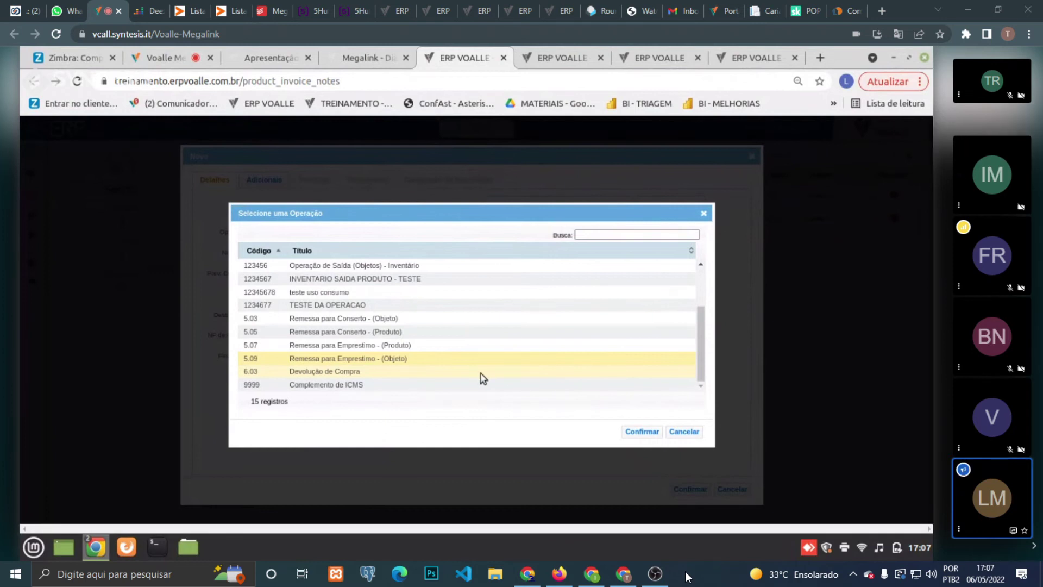
{"action": "left_click", "coordinate": [681, 432]}
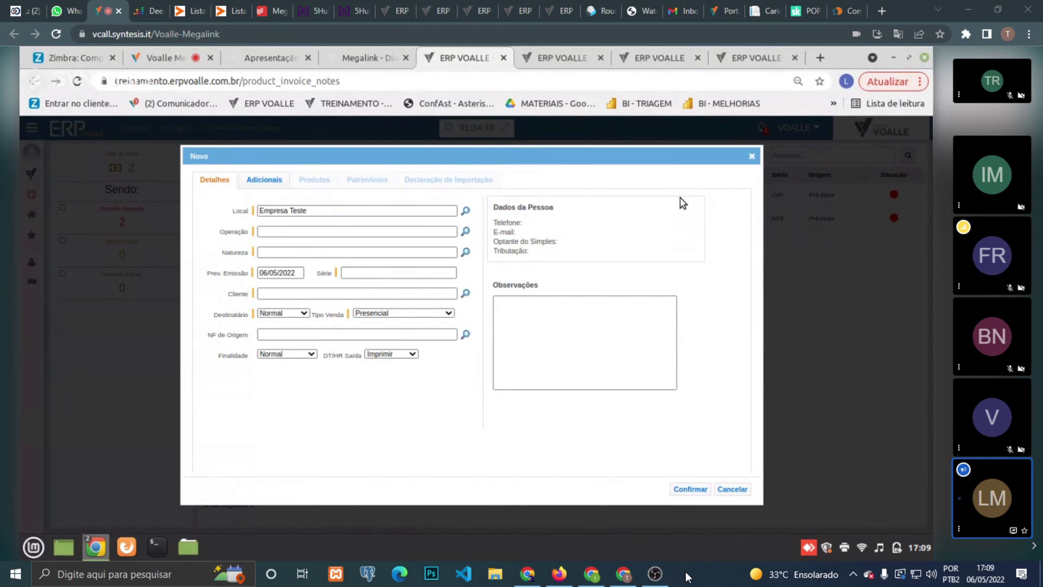
{"action": "left_click", "coordinate": [550, 54]}
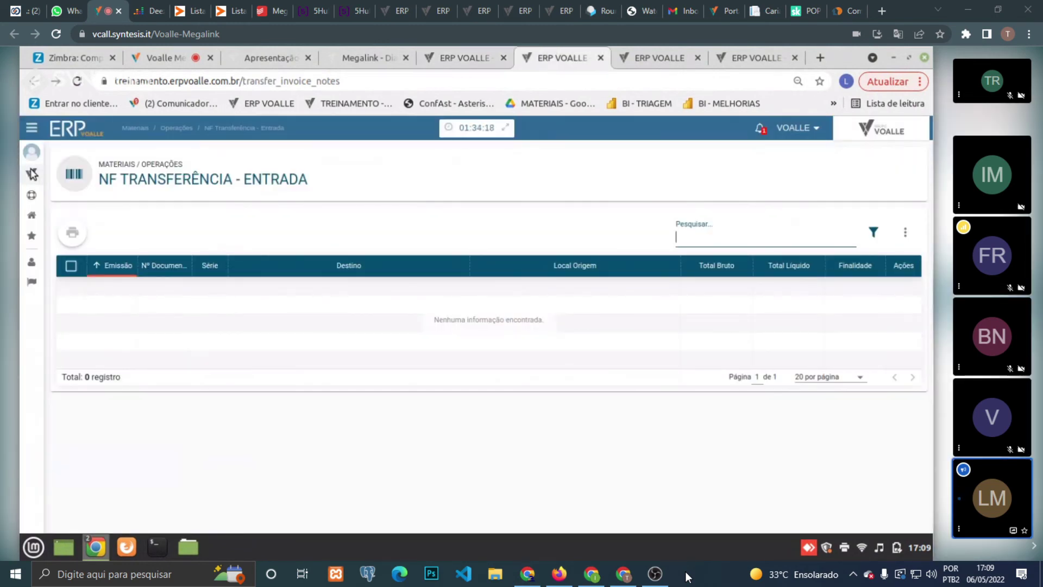
- Open Faturamento Operações via an 'oper' search, filter for devolução entries and open Devolução de Compra
{"action": "left_click", "coordinate": [31, 174]}
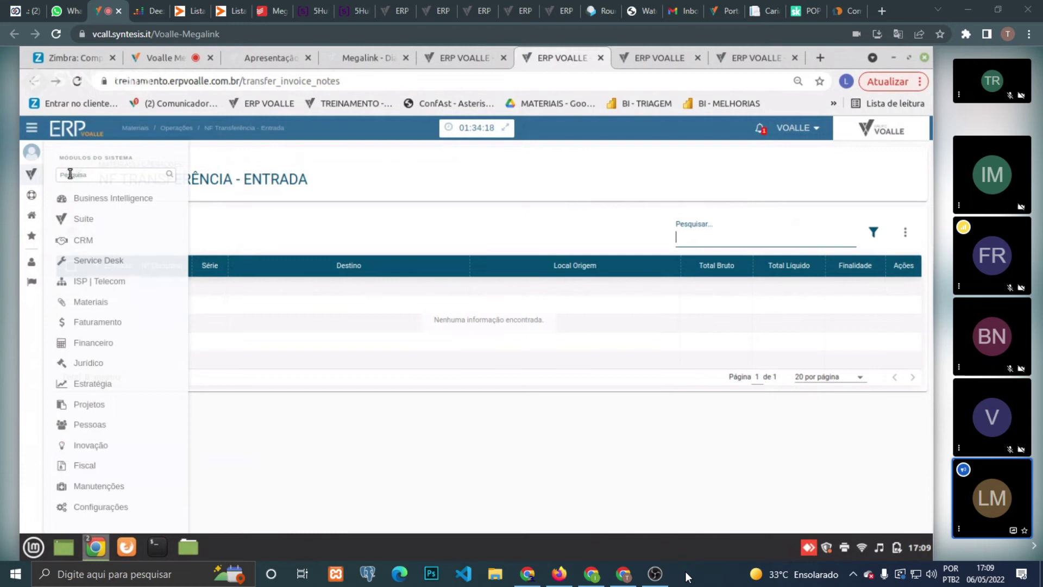
{"action": "left_click", "coordinate": [84, 176]}
{"action": "type", "text": "oper"}
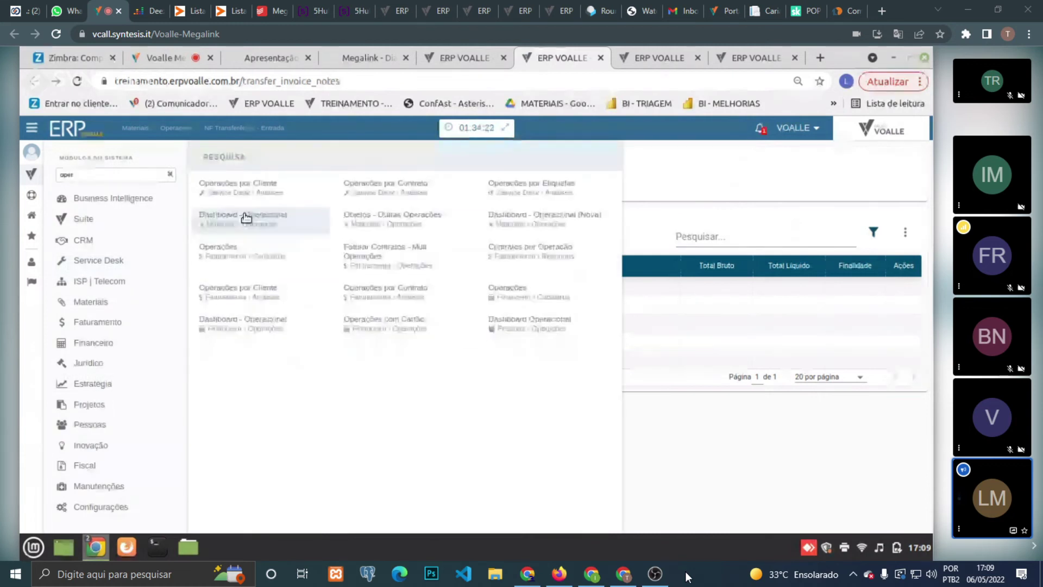
{"action": "left_click", "coordinate": [258, 258]}
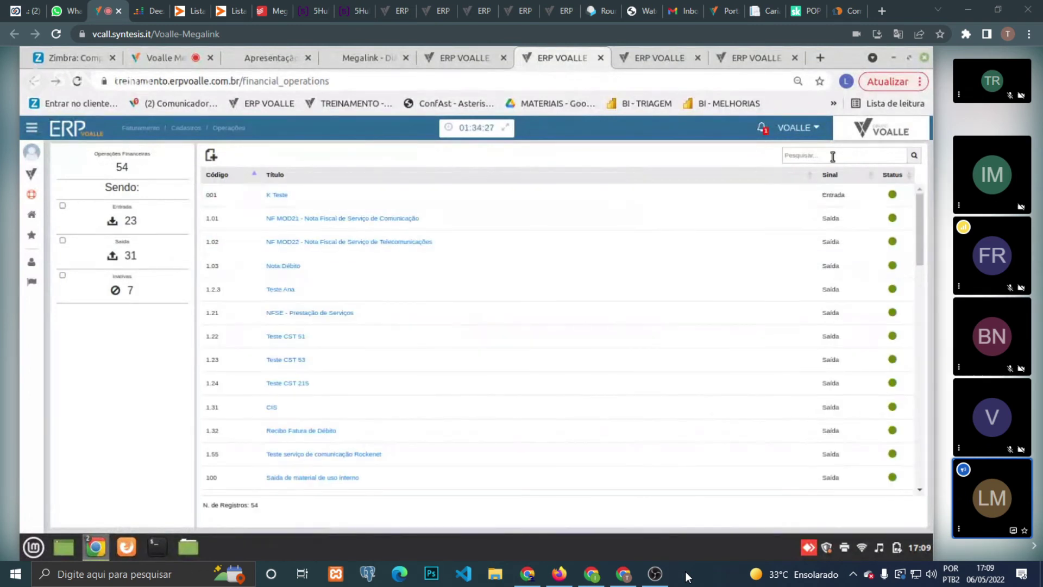
{"action": "type", "text": "edvo"}
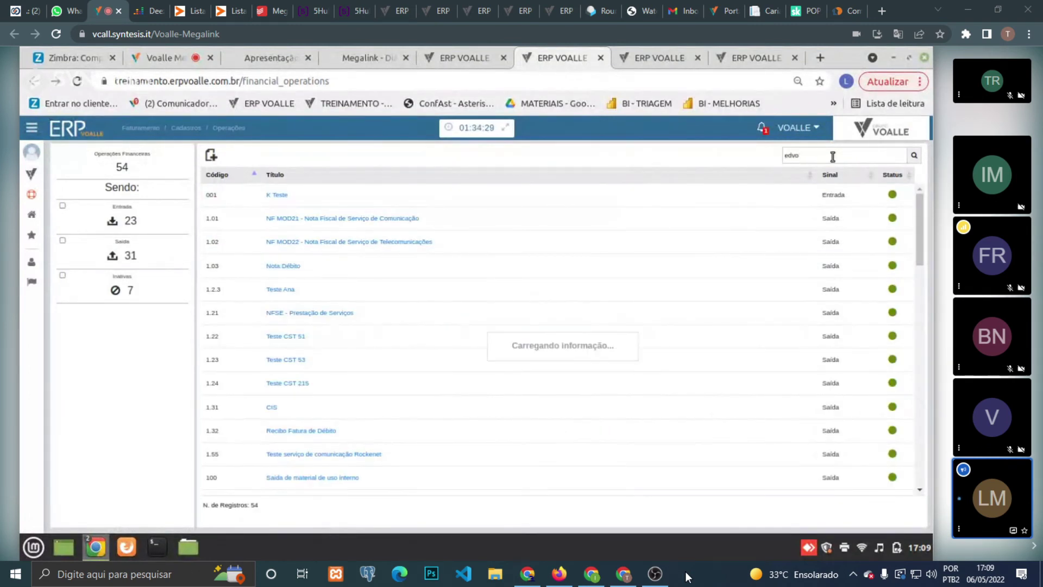
{"action": "type", "text": "evol"}
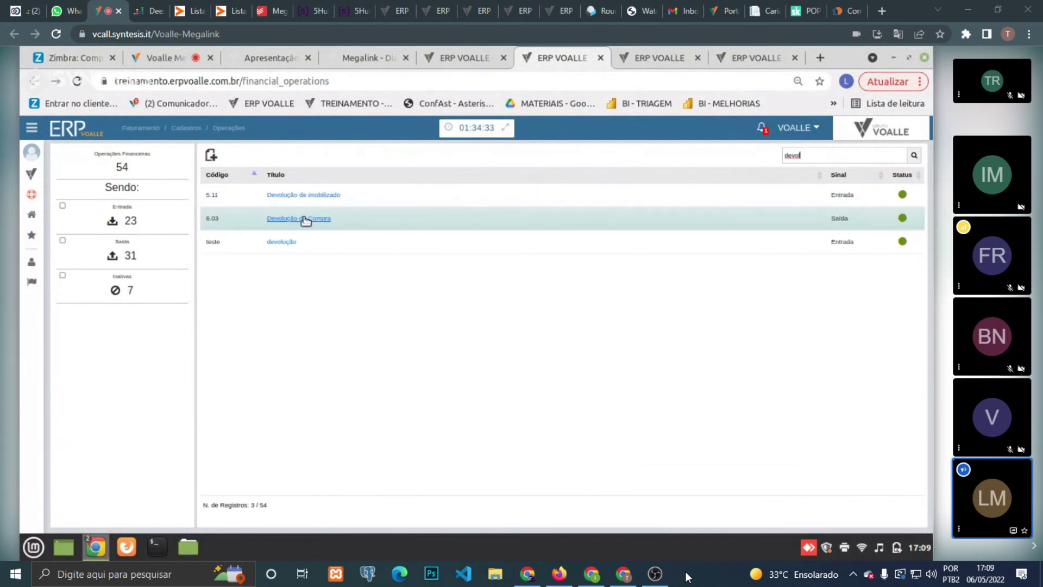
{"action": "left_click", "coordinate": [305, 219]}
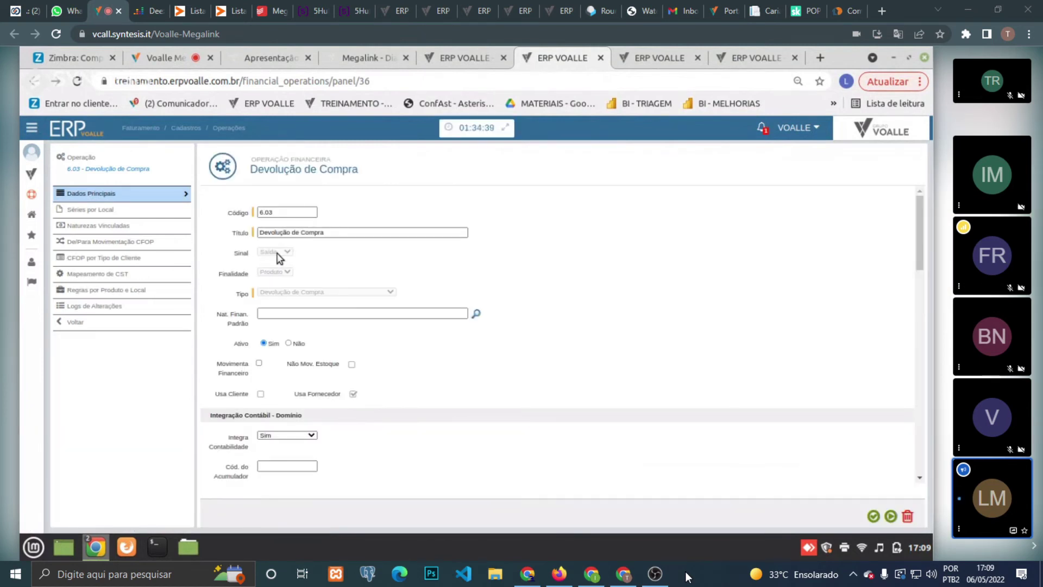
- Review the 6.03 Devolução de Compra main data, then view its series per location (13 locations)
{"action": "triple_click", "coordinate": [326, 234]}
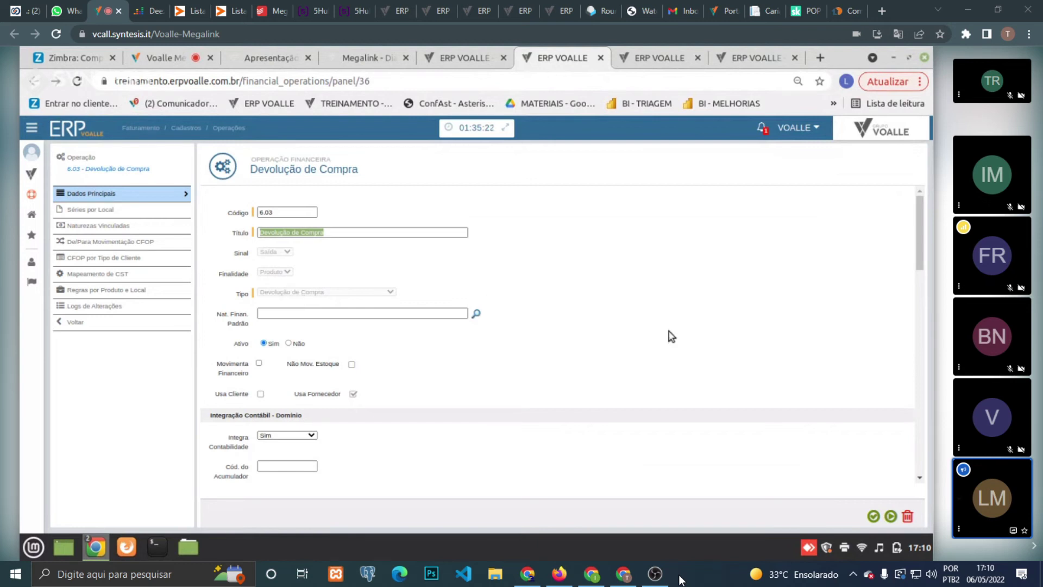
{"action": "mouse_move", "coordinate": [918, 233]}
{"action": "left_mouse_down"}
{"action": "mouse_move", "coordinate": [915, 326]}
{"action": "mouse_move", "coordinate": [915, 254]}
{"action": "left_mouse_up"}
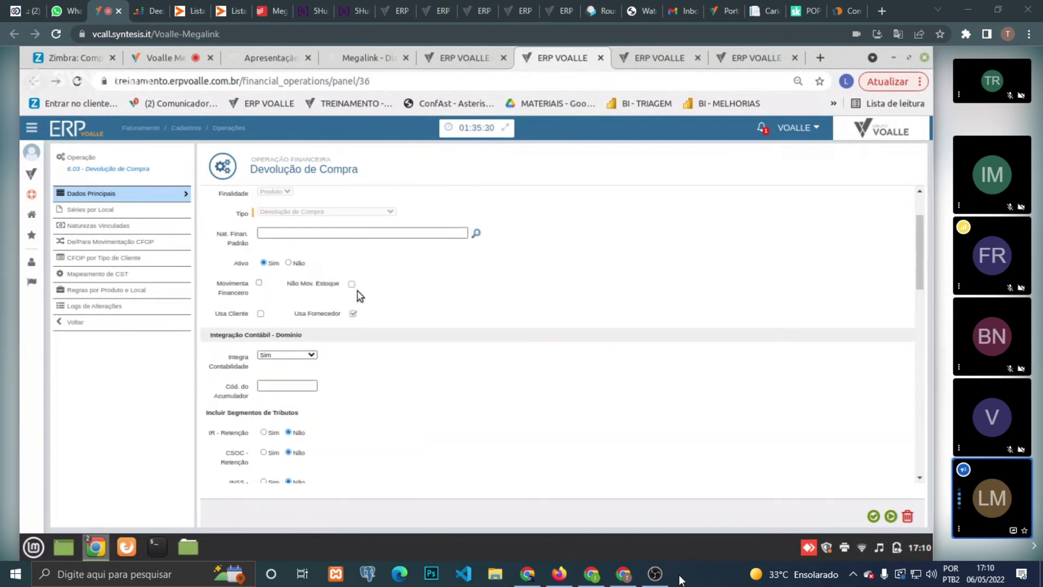
{"action": "left_click_drag", "start_coordinate": [917, 245], "coordinate": [918, 397]}
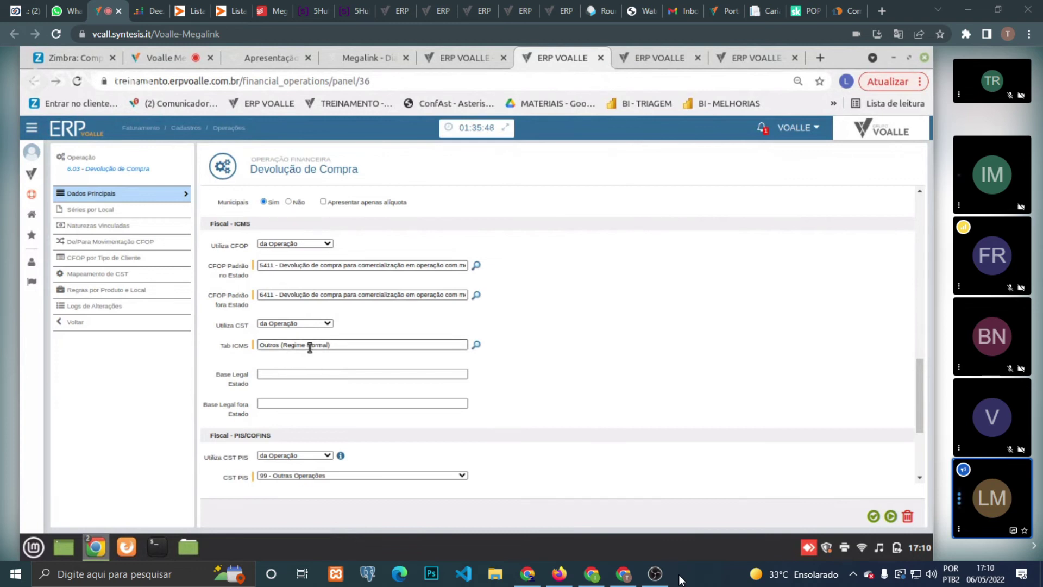
{"action": "left_click_drag", "start_coordinate": [920, 375], "coordinate": [919, 430]}
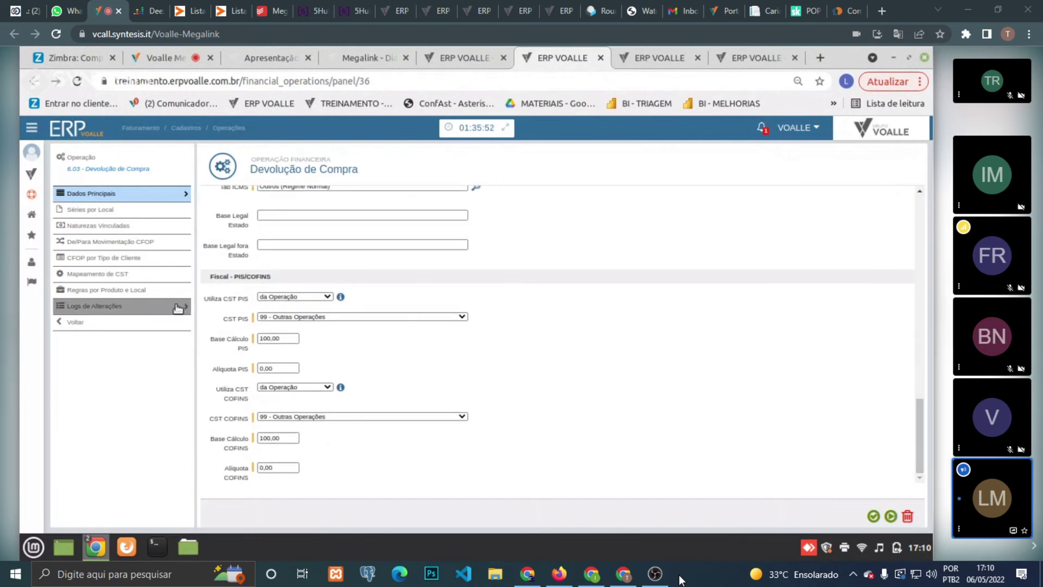
{"action": "left_click", "coordinate": [136, 211]}
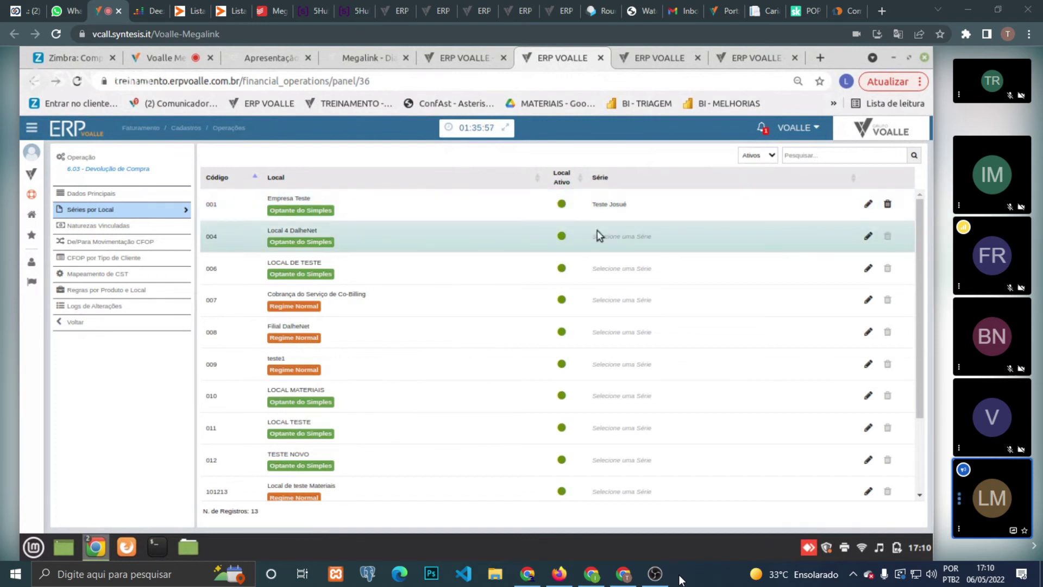
- Select the Empresa Teste location, then view the operation's linked financial natures
{"action": "left_click", "coordinate": [717, 207]}
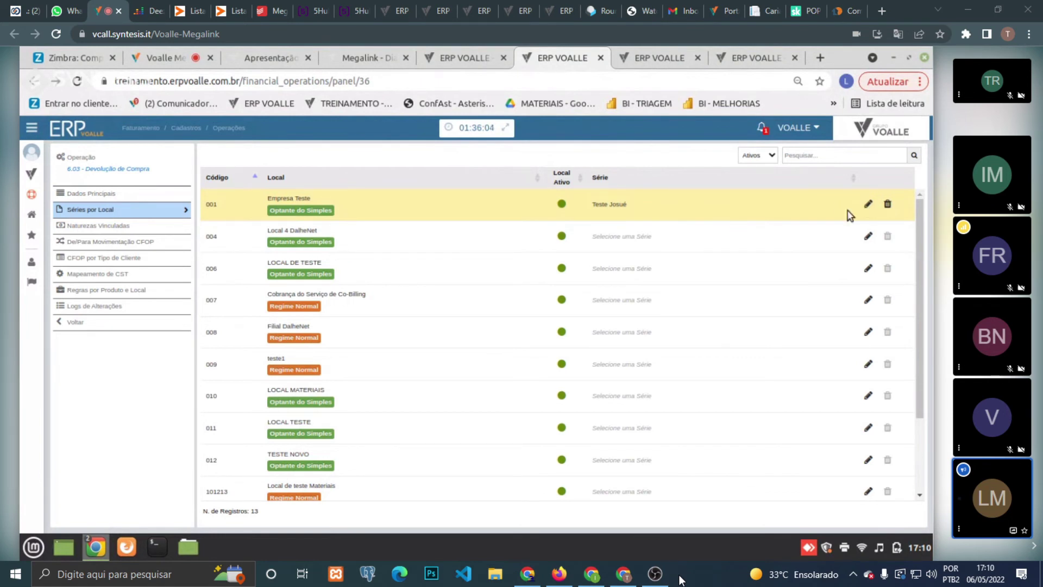
{"action": "left_click", "coordinate": [157, 224]}
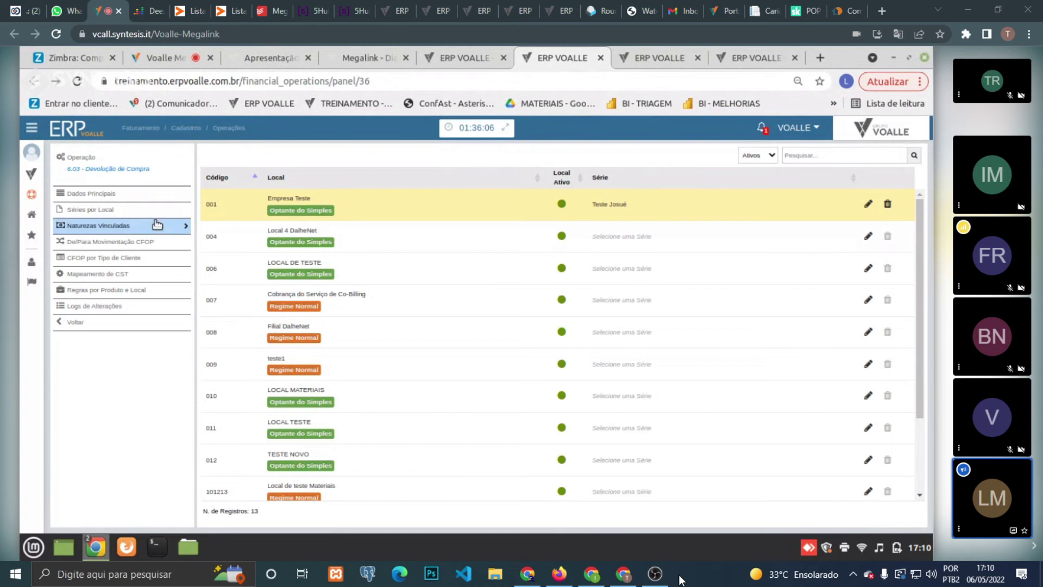
{"action": "left_click", "coordinate": [465, 55]}
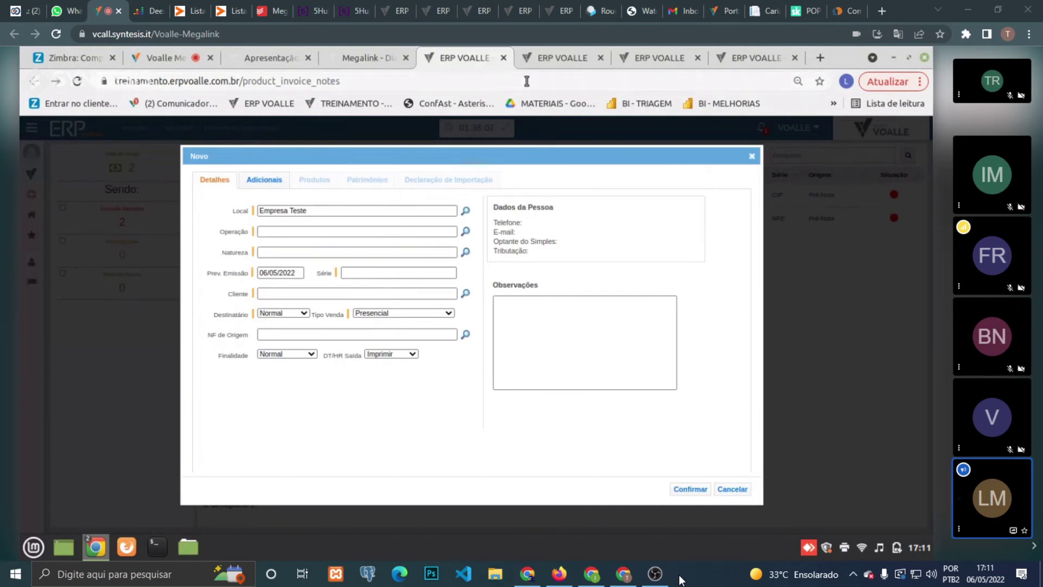
{"action": "left_click", "coordinate": [563, 58]}
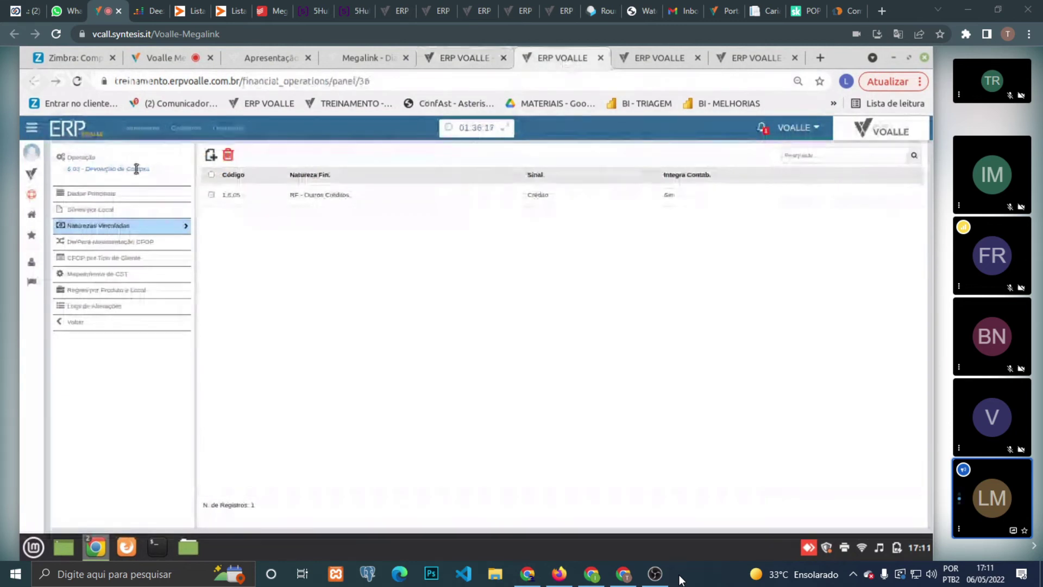
- Select nature 1.6.05 RF - Outros Créditos, open and cancel a new financial nature twice, then return to main data
{"action": "left_click", "coordinate": [269, 199]}
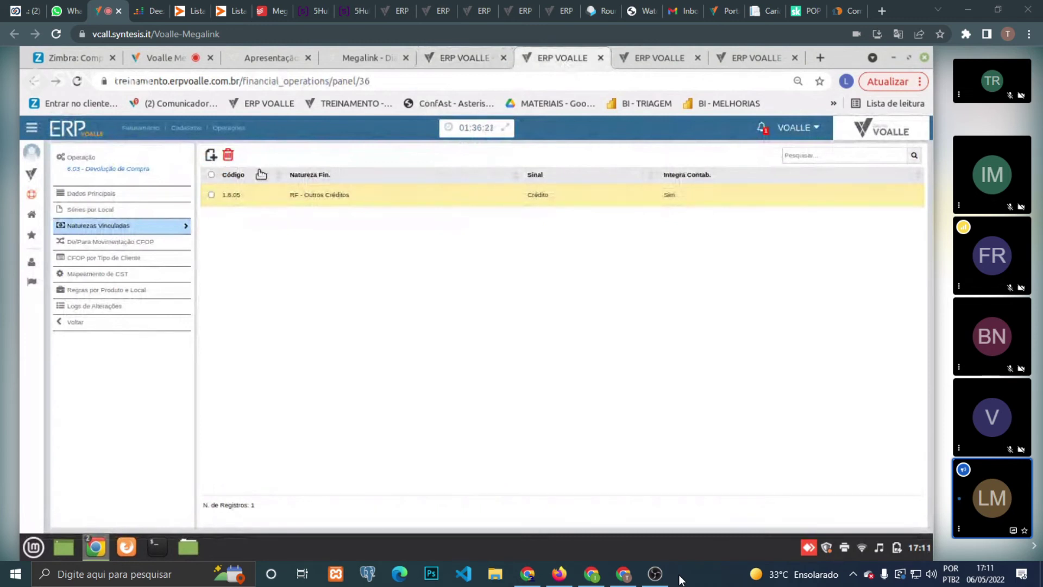
{"action": "left_click", "coordinate": [211, 155]}
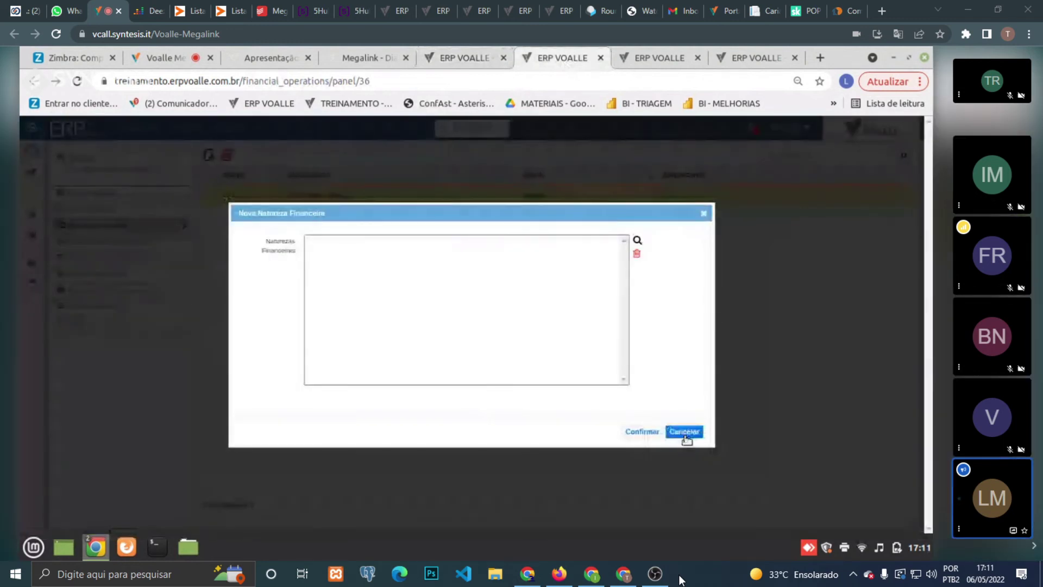
{"action": "left_click", "coordinate": [685, 433]}
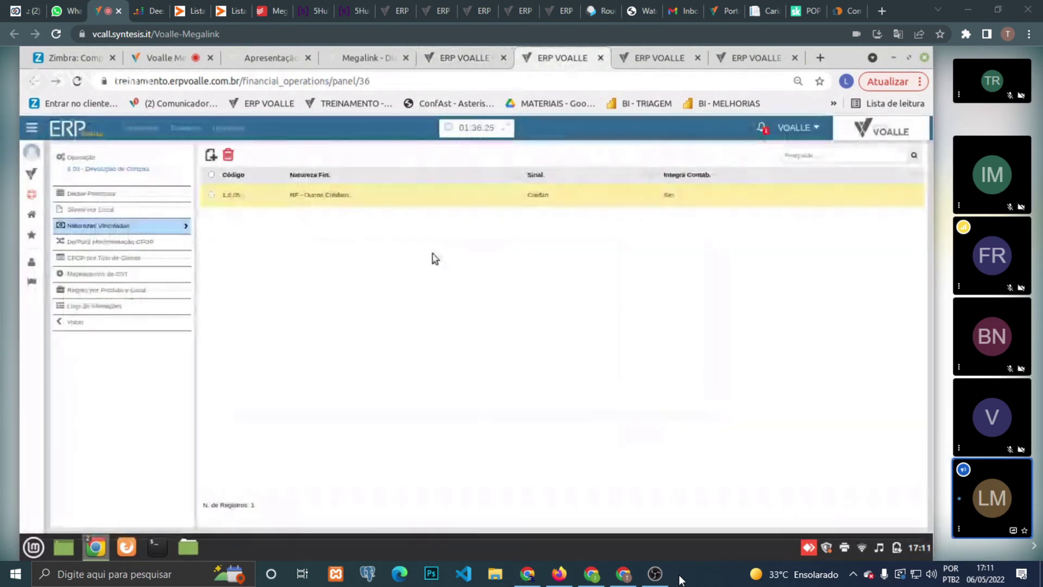
{"action": "left_click", "coordinate": [211, 155]}
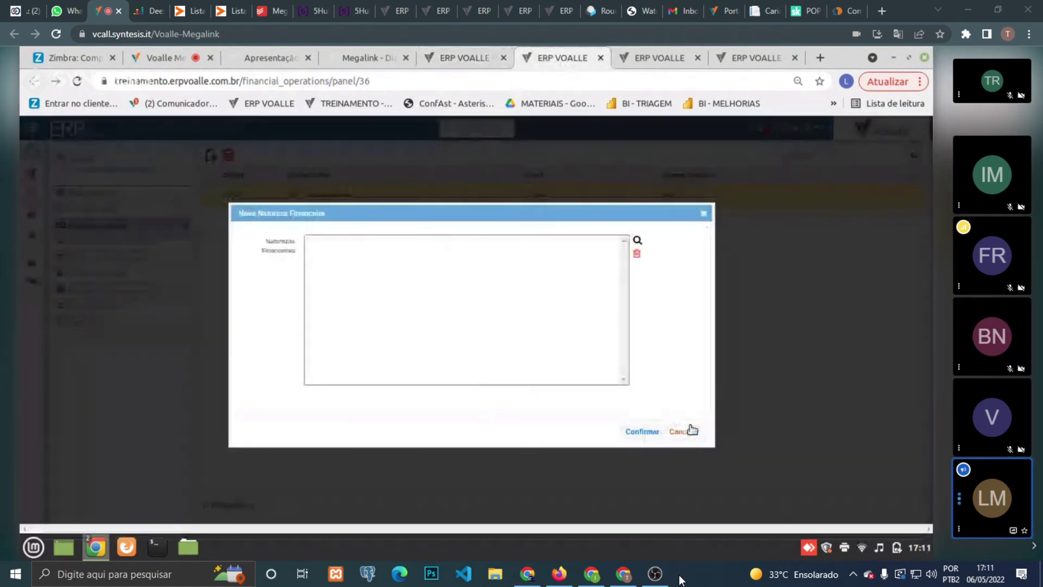
{"action": "left_click", "coordinate": [685, 431]}
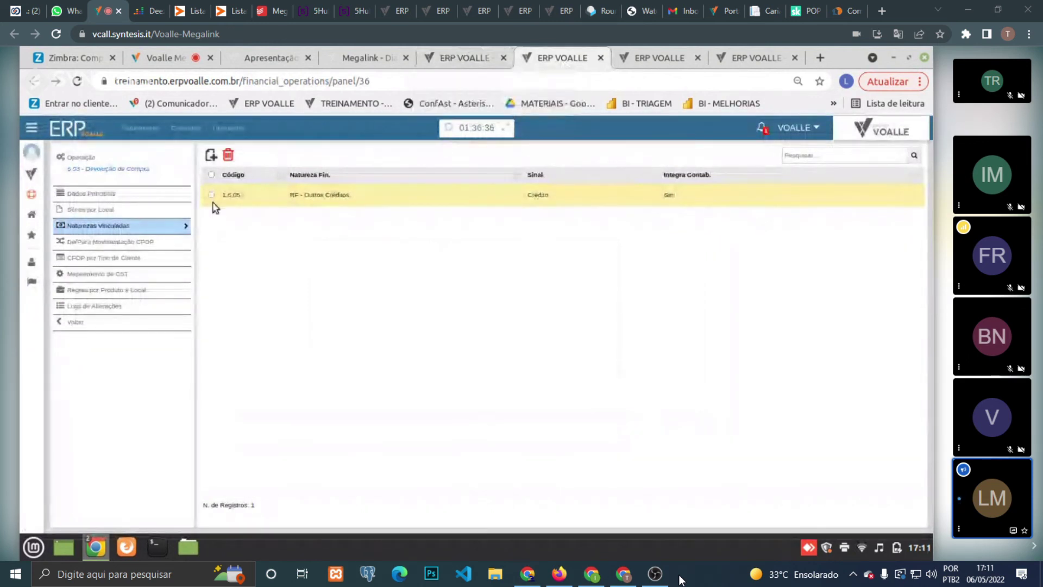
{"action": "left_click", "coordinate": [136, 192]}
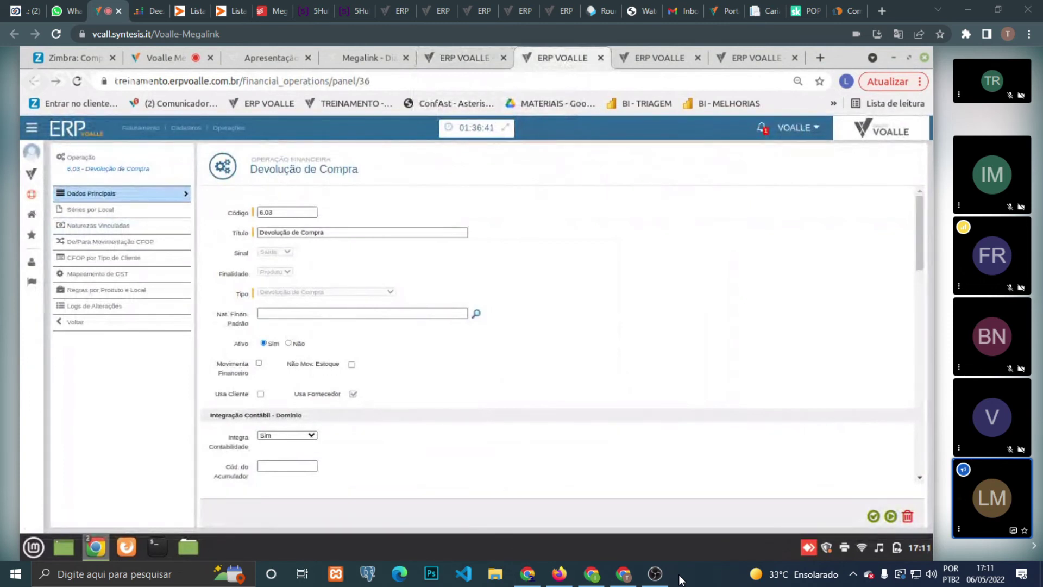
- Scroll through the operation's main data, then return to the product invoice-notes tab
{"action": "left_click_drag", "start_coordinate": [920, 218], "coordinate": [915, 435]}
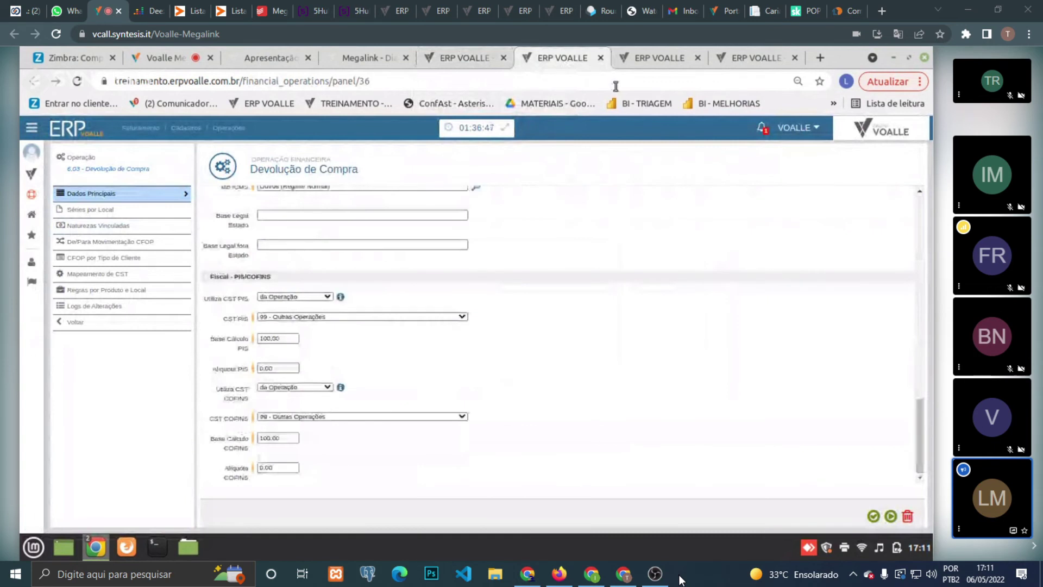
{"action": "left_click", "coordinate": [465, 58]}
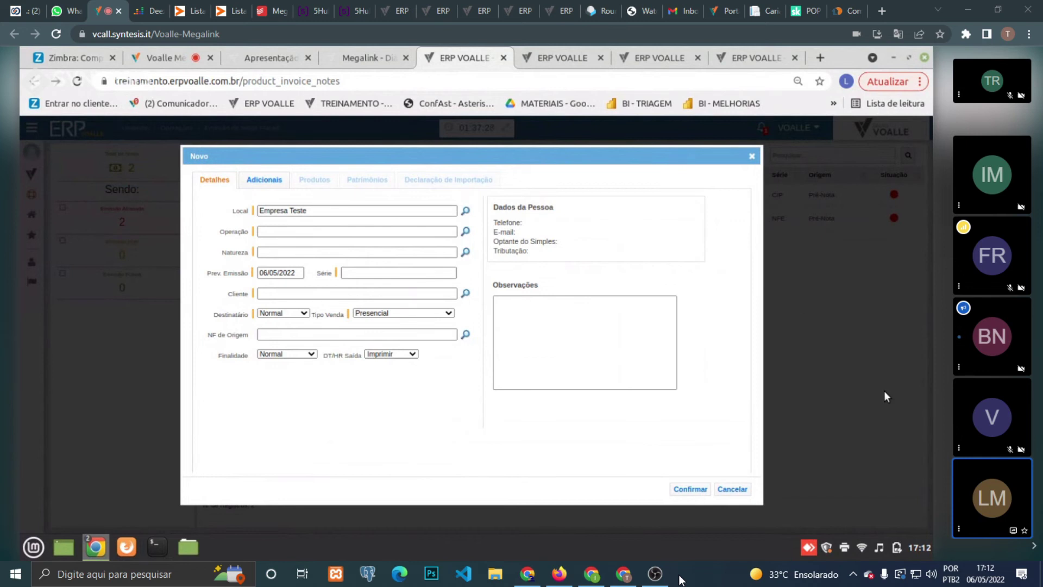
- Close the blank Empresa Teste invoice form and begin another new invoice note
{"action": "left_click", "coordinate": [752, 157]}
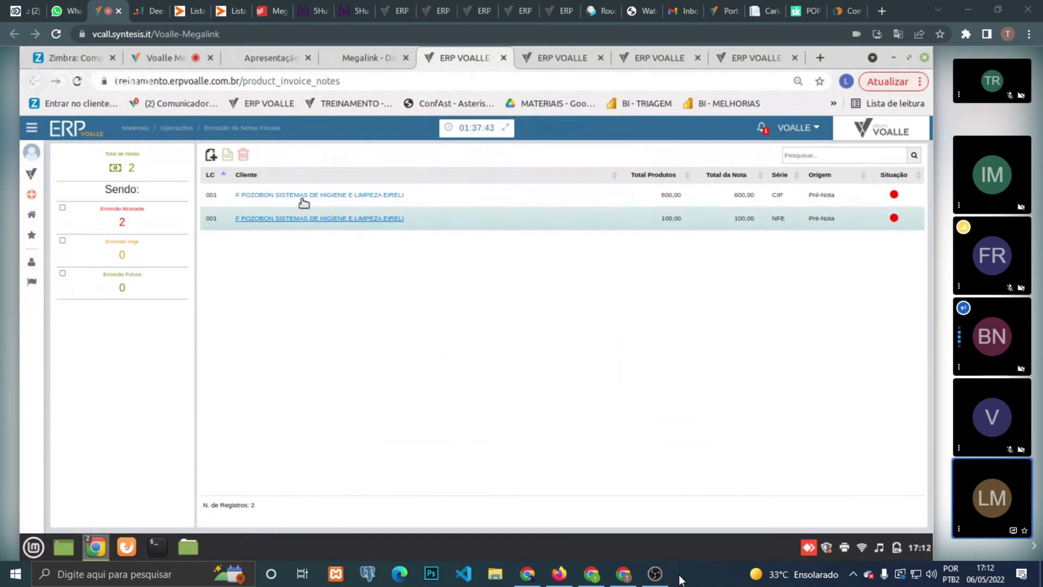
{"action": "left_click", "coordinate": [211, 157]}
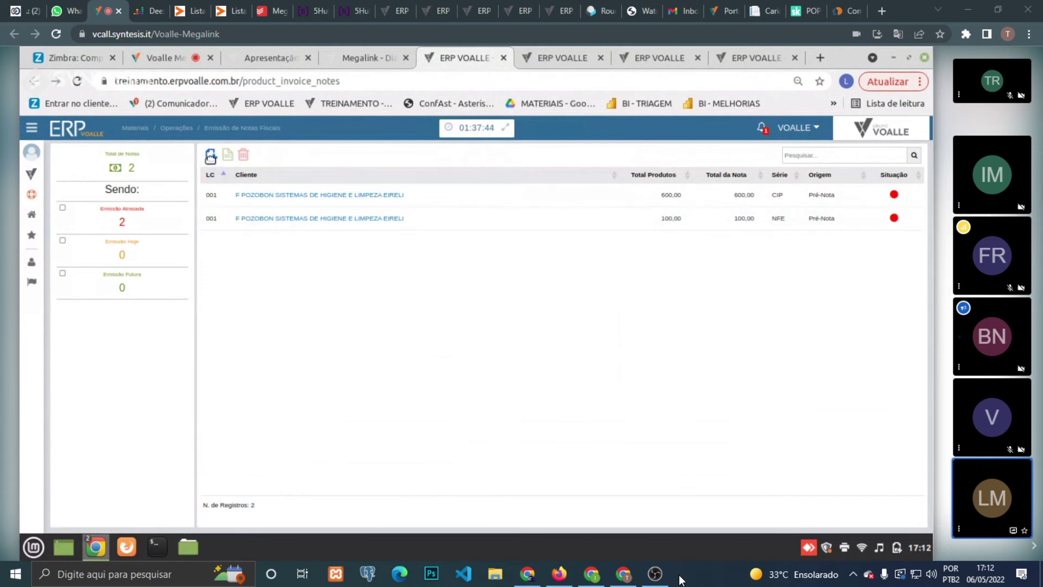
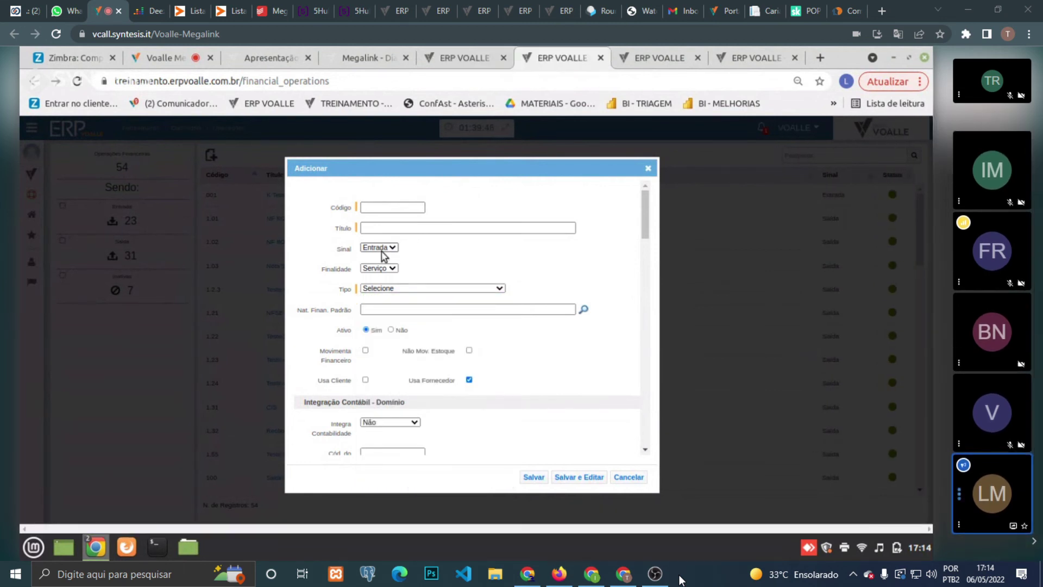
- Show and hide the call's chat messages panel twice
{"action": "mouse_move", "coordinate": [520, 540]}
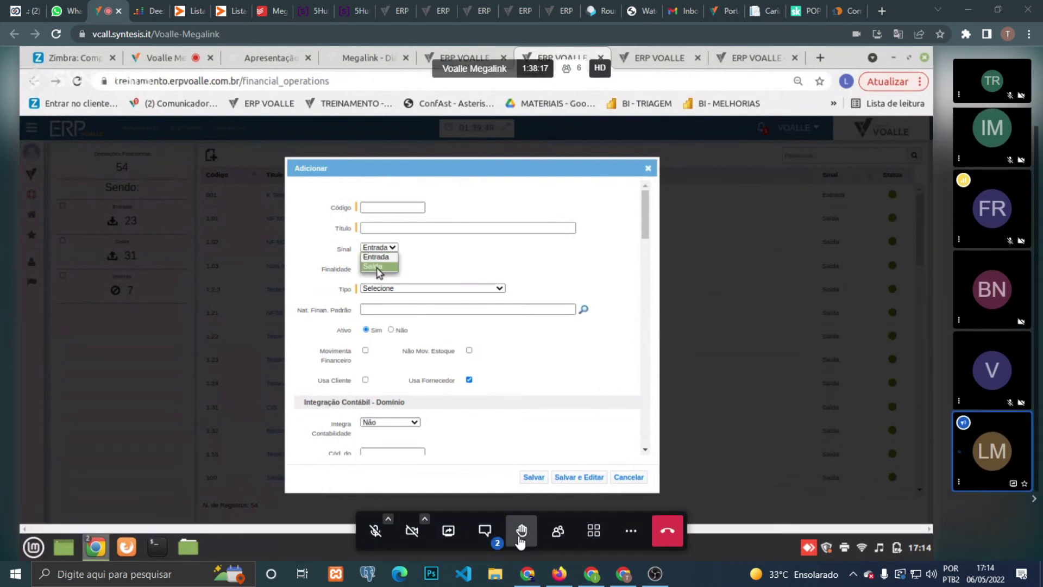
{"action": "left_click", "coordinate": [484, 530]}
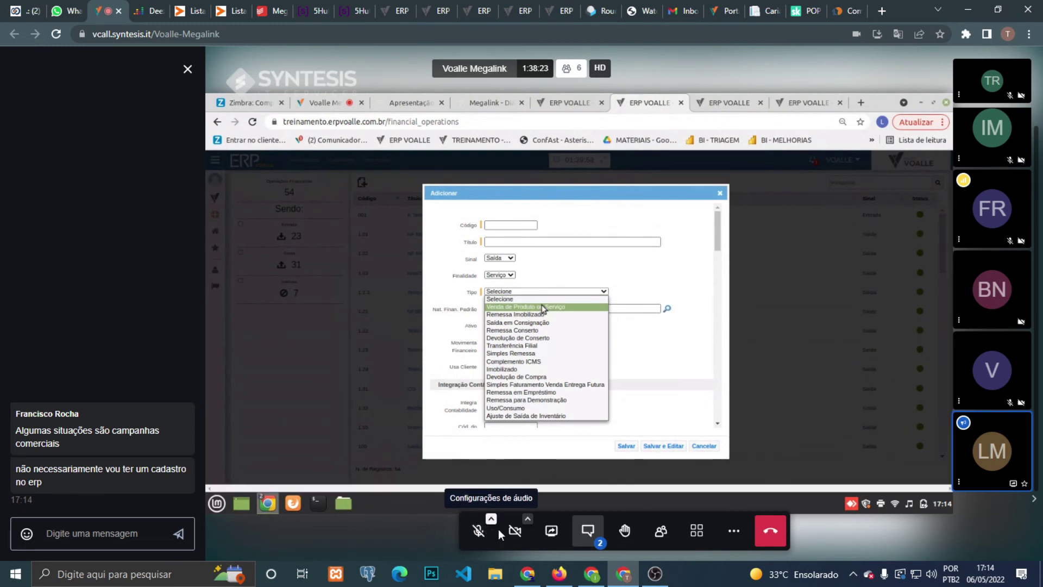
{"action": "left_click", "coordinate": [595, 535]}
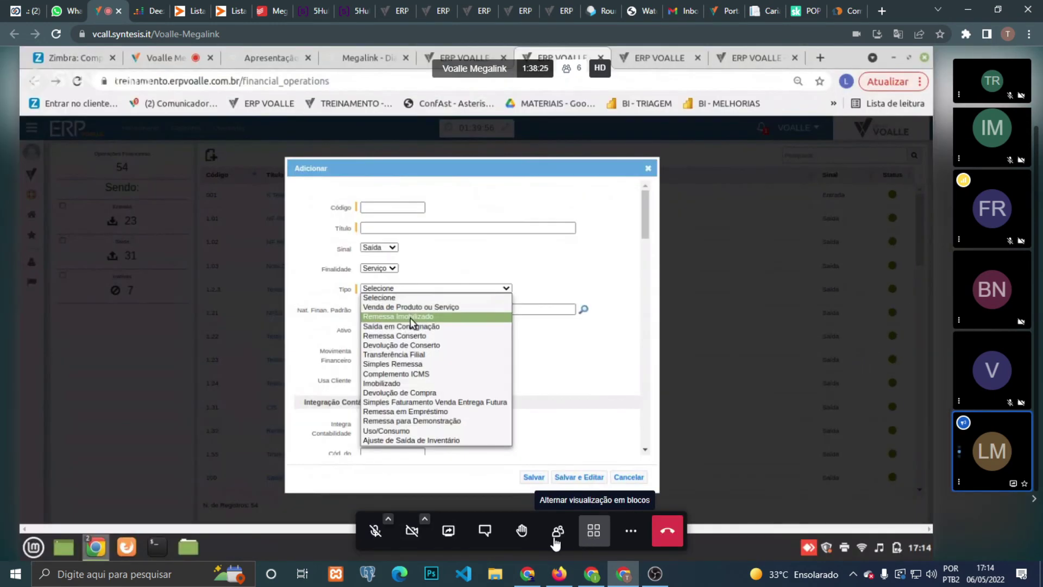
{"action": "left_click", "coordinate": [490, 540]}
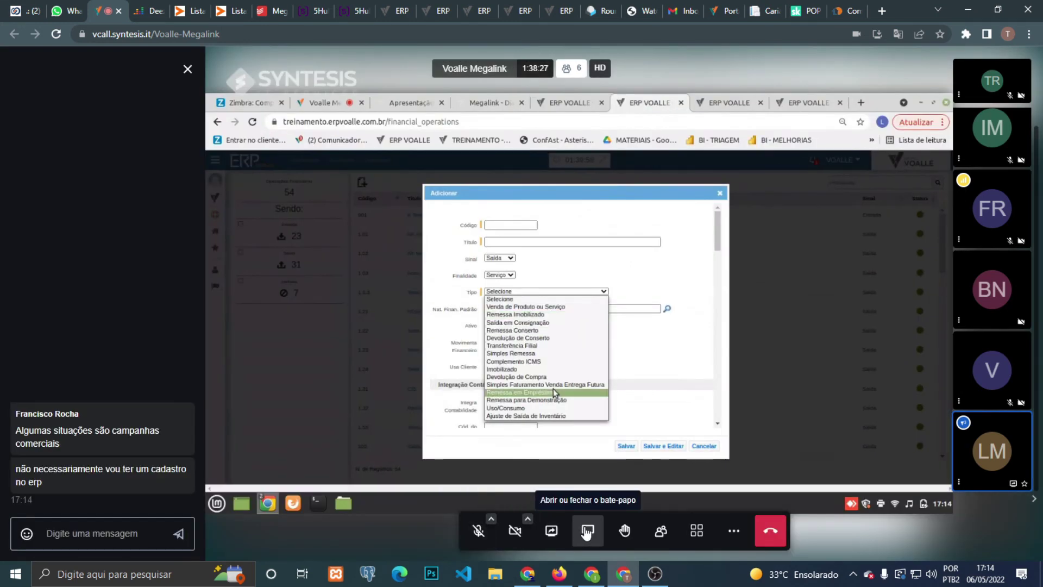
{"action": "left_click", "coordinate": [588, 531]}
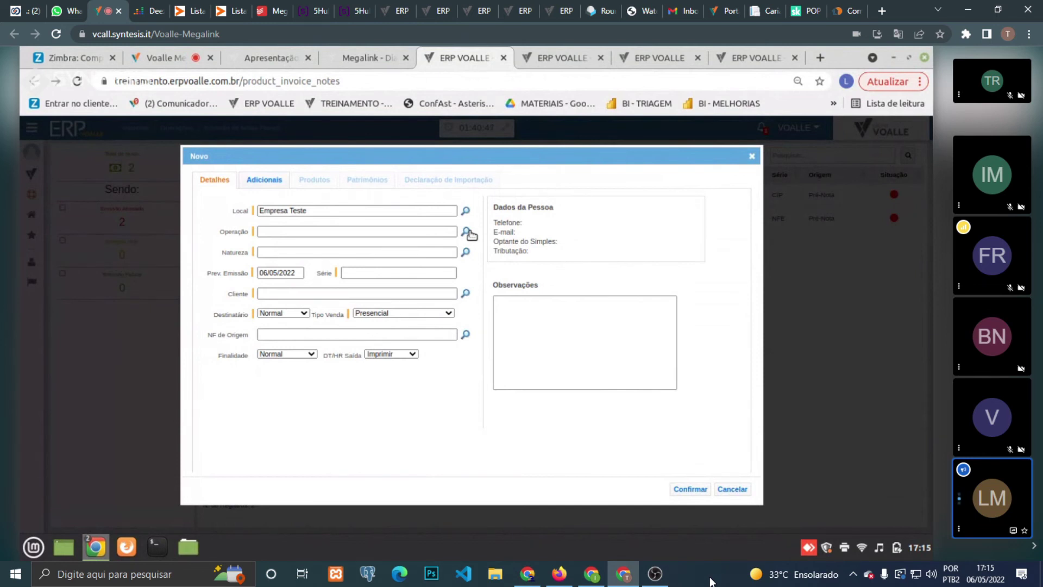
{"action": "left_click", "coordinate": [466, 232]}
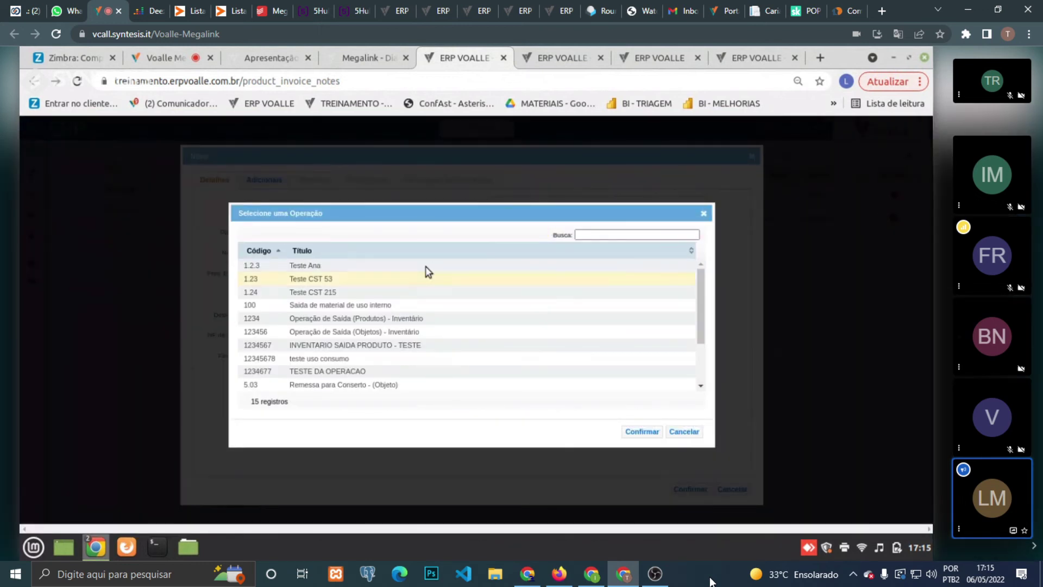
{"action": "left_click", "coordinate": [685, 432]}
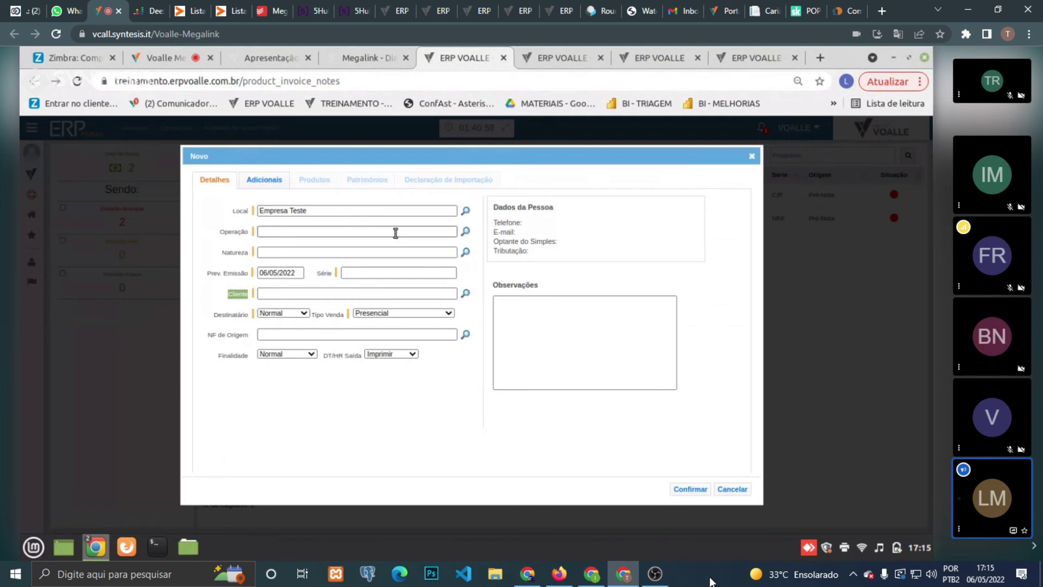
- Discard the new invoice form, try issuing the first pending invoice, then return to financial operations
{"action": "left_click", "coordinate": [737, 489]}
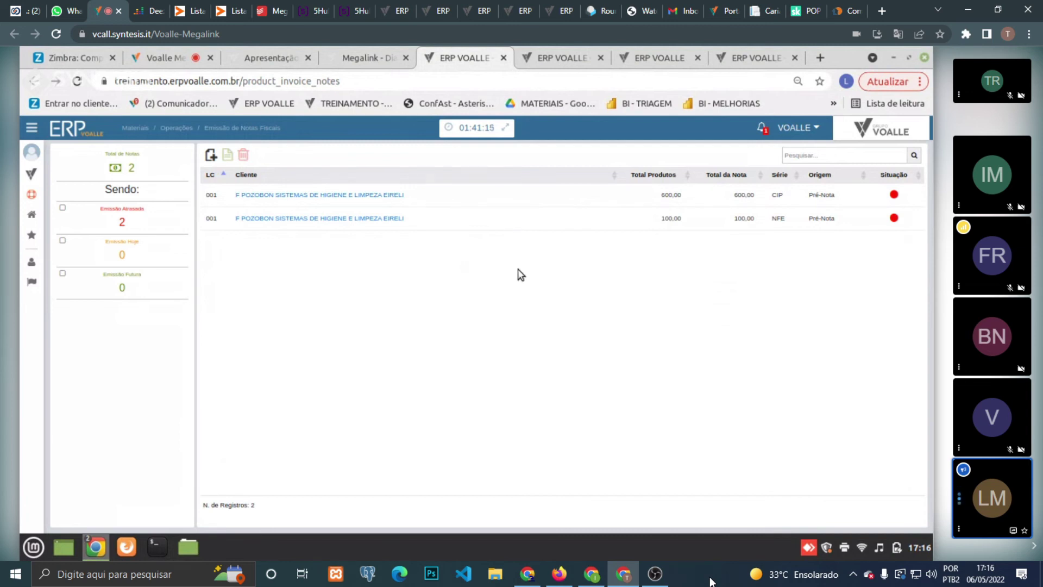
{"action": "left_click", "coordinate": [492, 196]}
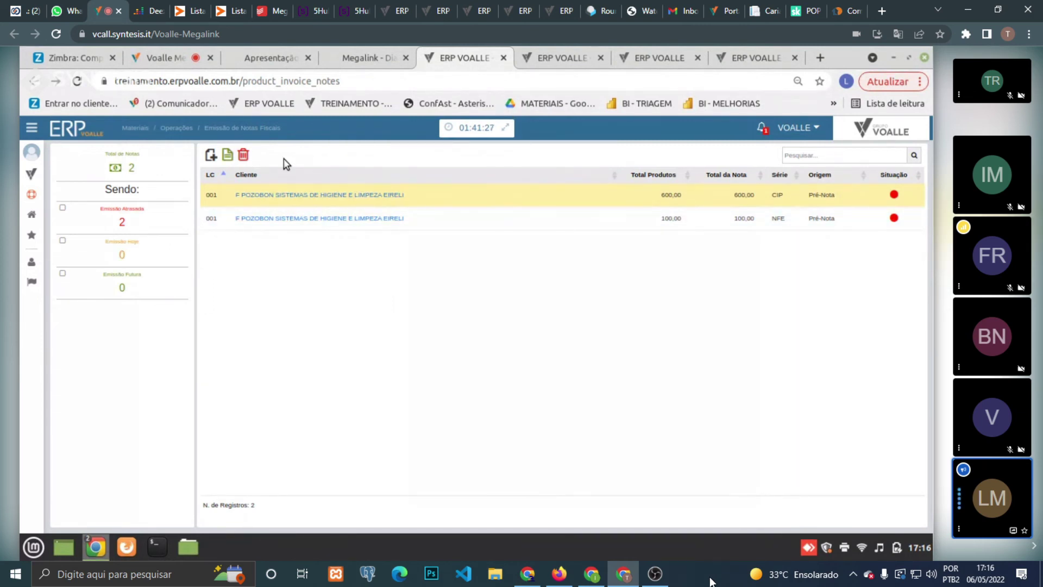
{"action": "left_click", "coordinate": [229, 158]}
{"action": "left_click", "coordinate": [558, 48]}
- Bring up the Materiais submenu in the modules menu in place of Faturamento
{"action": "mouse_move", "coordinate": [29, 180]}
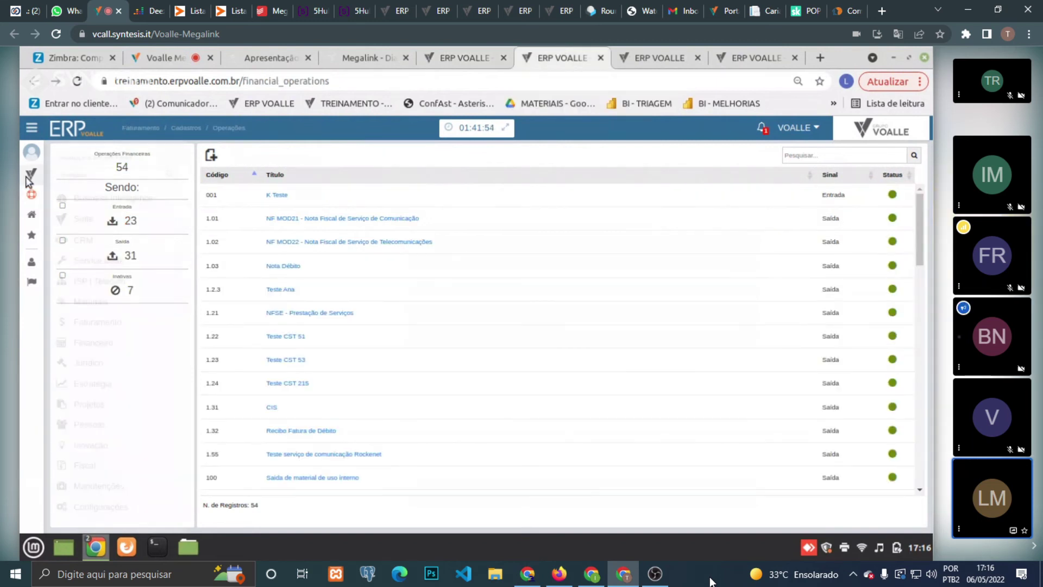
{"action": "mouse_move", "coordinate": [116, 330]}
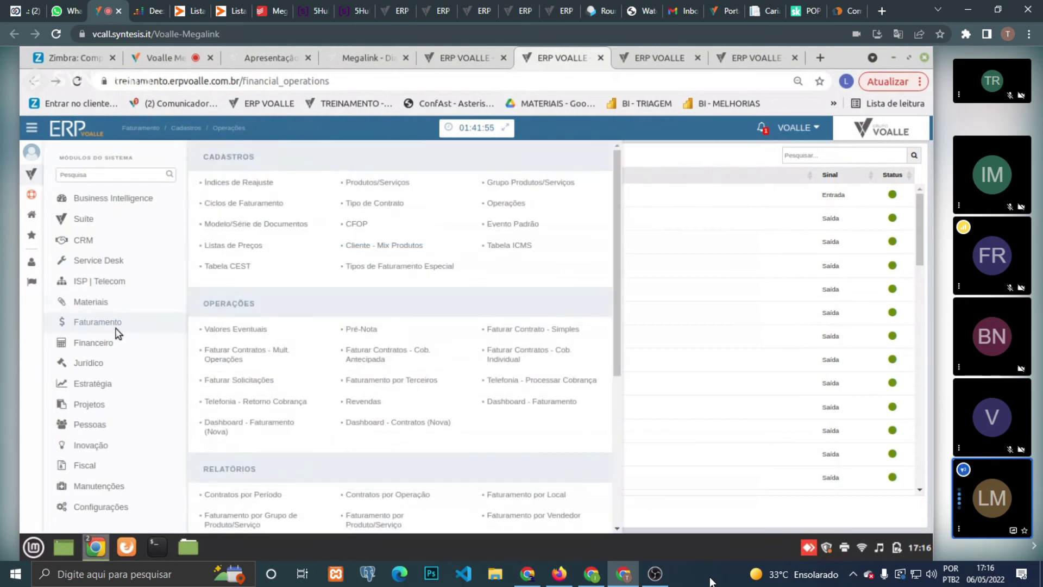
{"action": "mouse_move", "coordinate": [114, 302]}
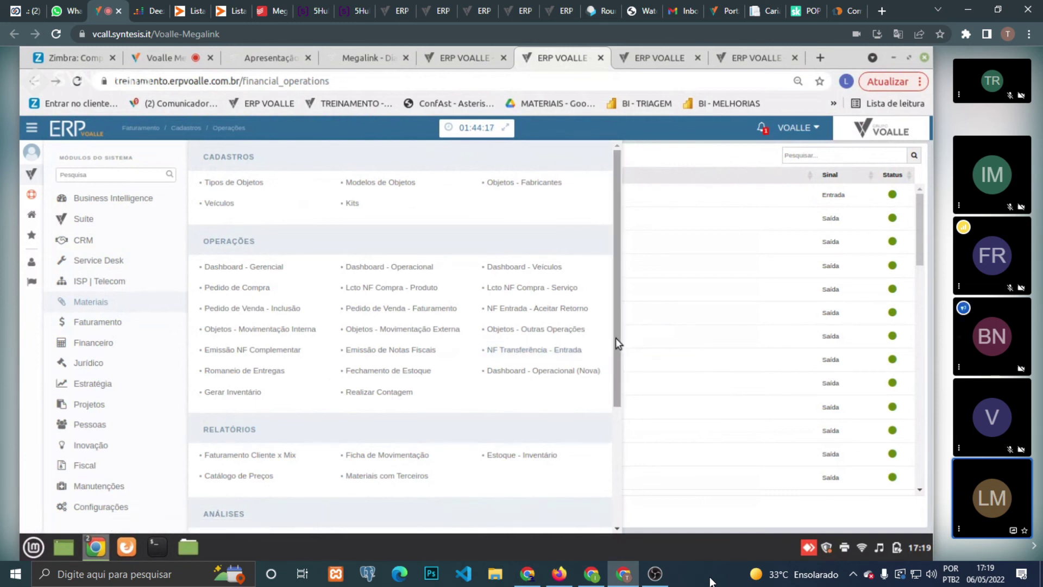
{"action": "left_click_drag", "start_coordinate": [615, 337], "coordinate": [620, 372]}
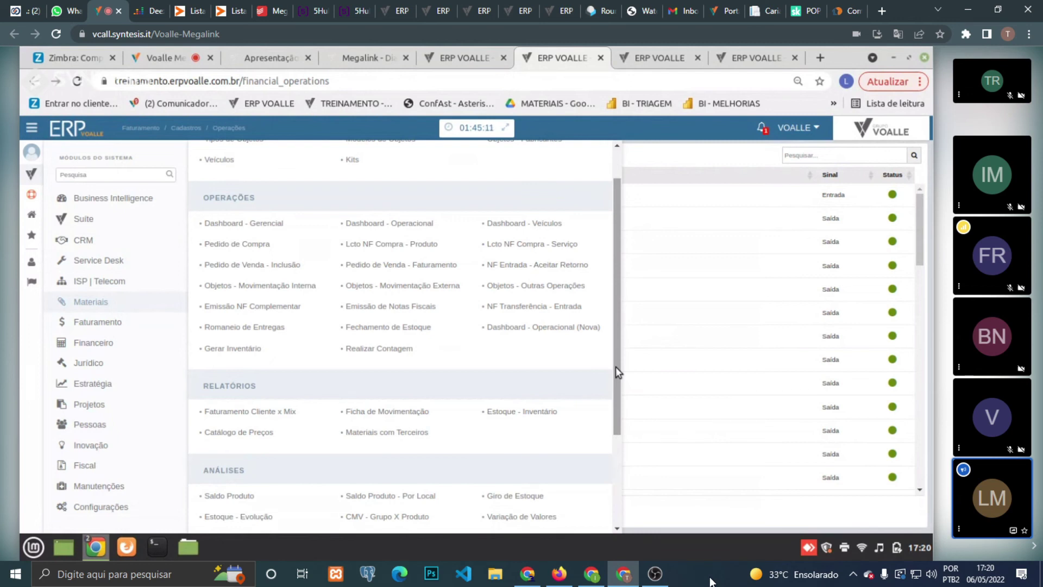
{"action": "left_click_drag", "start_coordinate": [615, 366], "coordinate": [615, 395]}
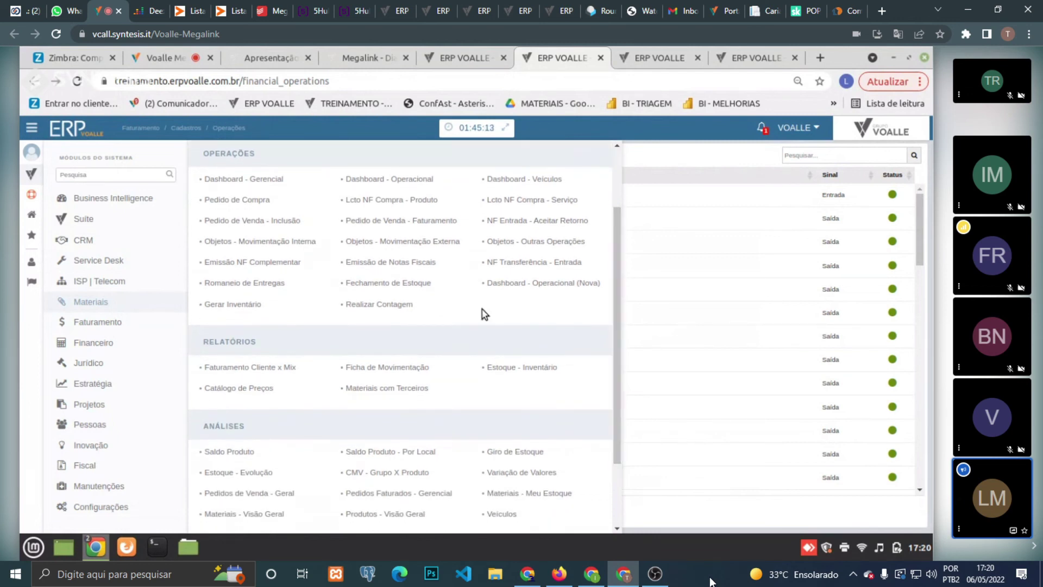
- Open Dashboard - Operacional (Nova) from the Materiais Operações links
{"action": "left_click", "coordinate": [545, 289]}
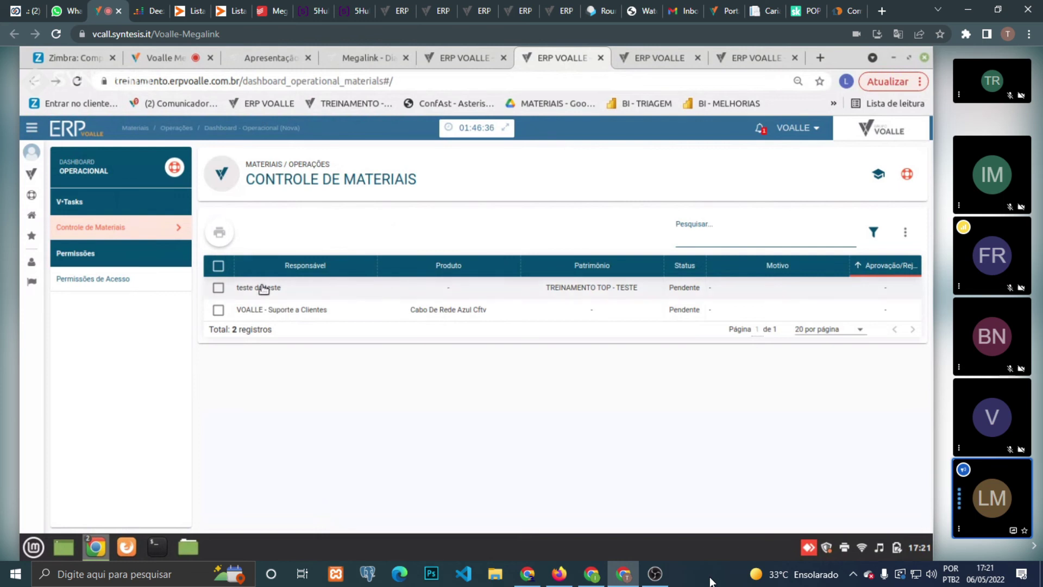
- Mark the 'teste do teste' record, sort by approval or rejection, and view its details
{"action": "left_click", "coordinate": [218, 288]}
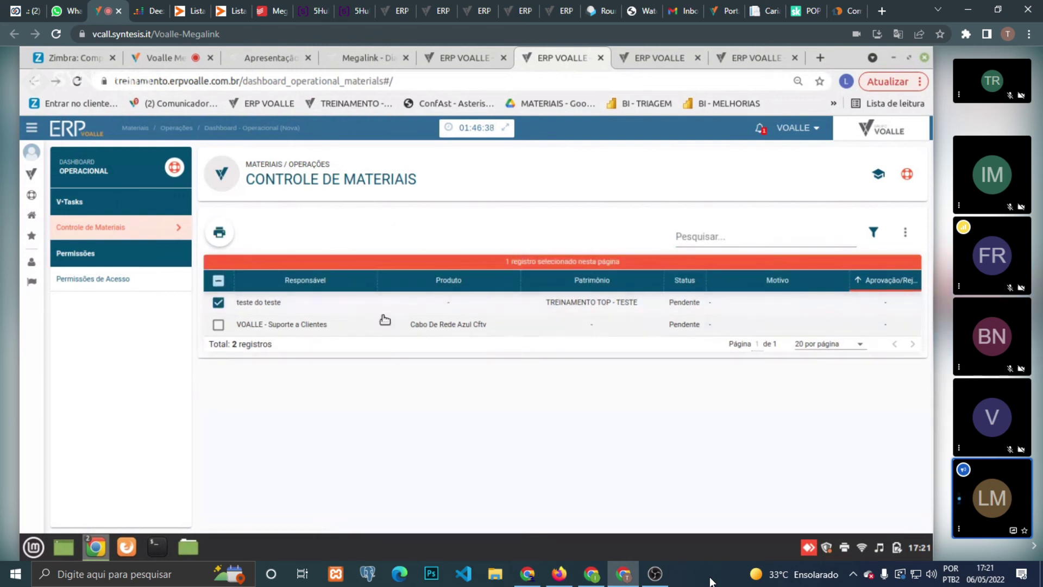
{"action": "left_click", "coordinate": [896, 284]}
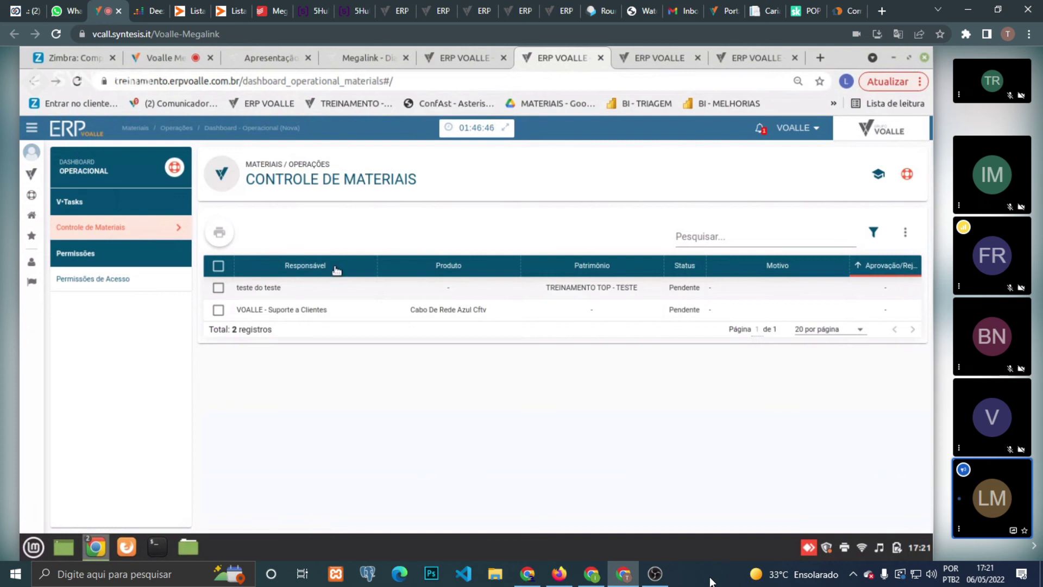
{"action": "left_click", "coordinate": [306, 288]}
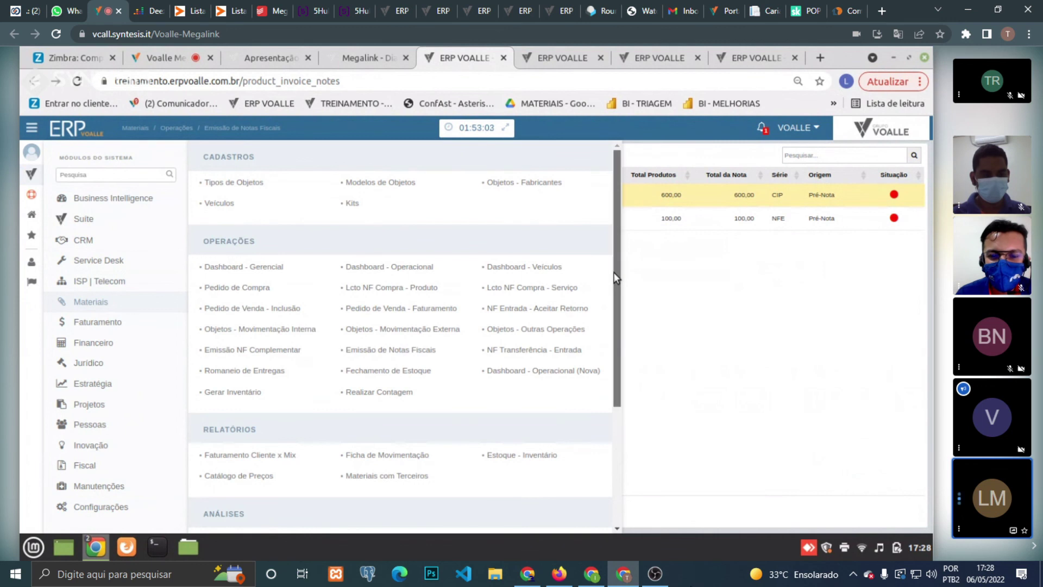
{"action": "left_click_drag", "start_coordinate": [616, 278], "coordinate": [622, 392]}
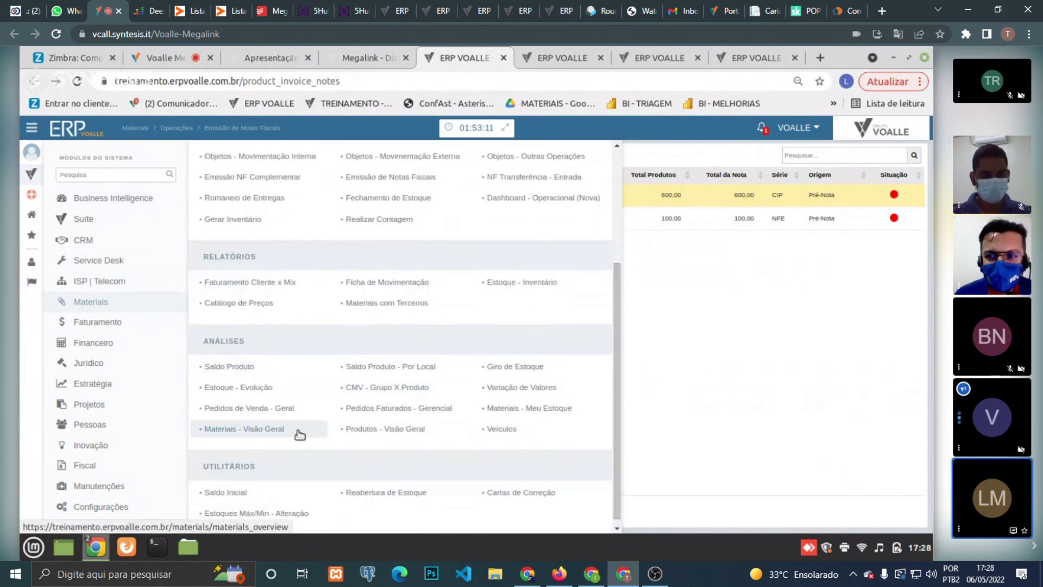
{"action": "left_click", "coordinate": [280, 432]}
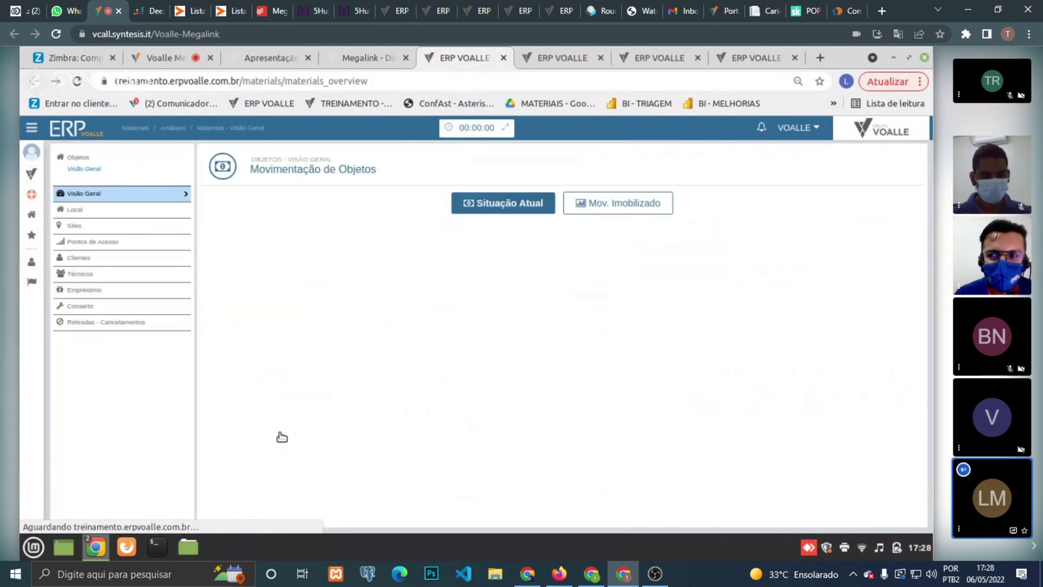
{"action": "left_click", "coordinate": [135, 274]}
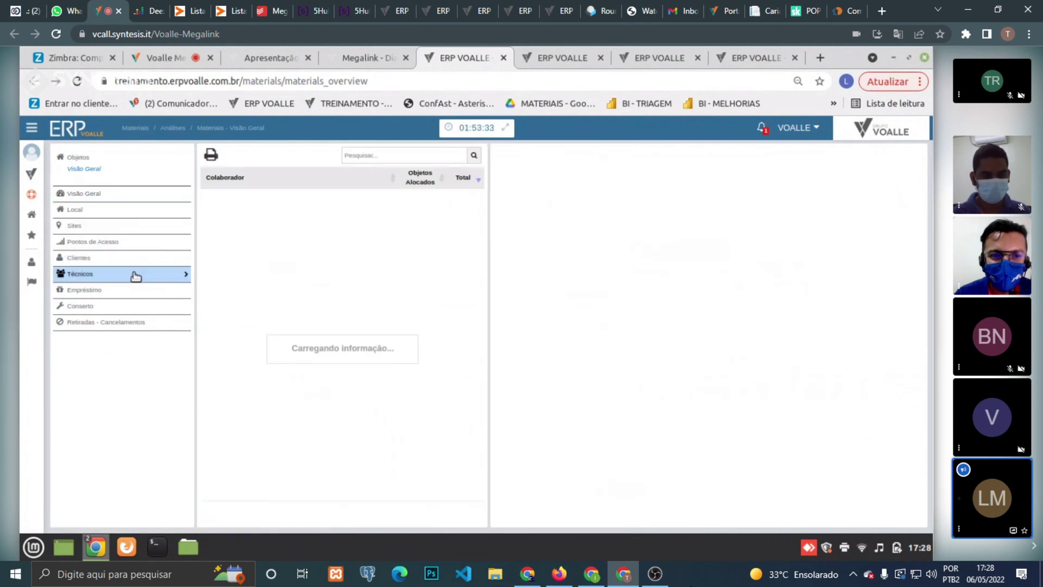
{"action": "left_click", "coordinate": [347, 206]}
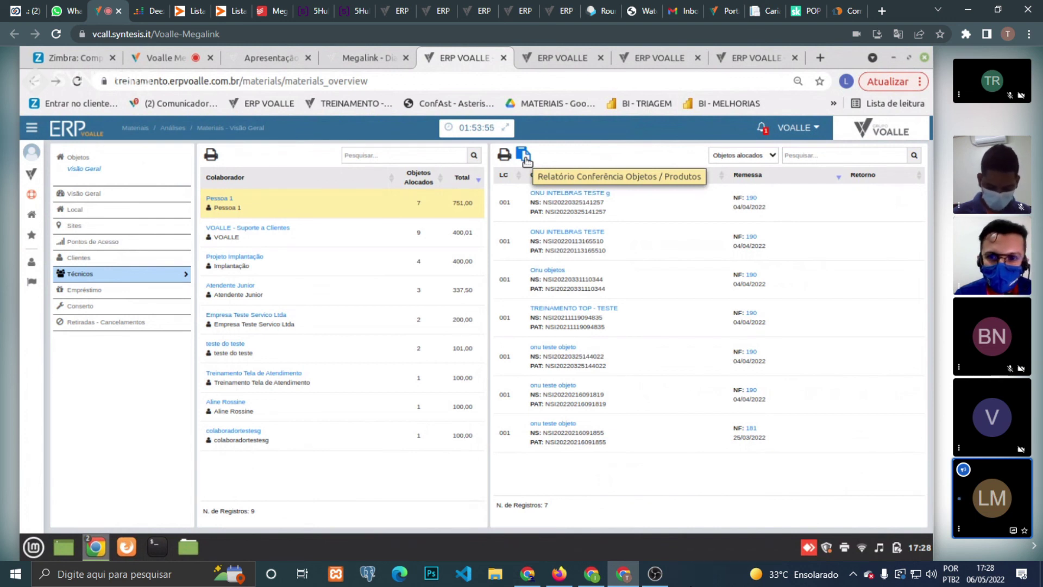
{"action": "left_click", "coordinate": [524, 158]}
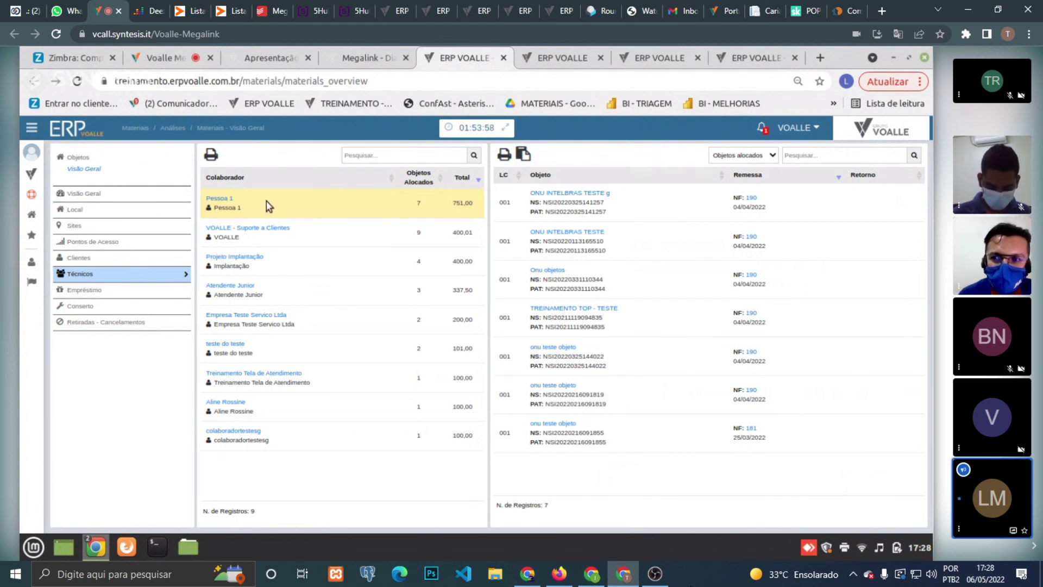
- Open Pessoa 1's conference report options and set the start date to 01/04/2022
{"action": "left_click", "coordinate": [524, 157]}
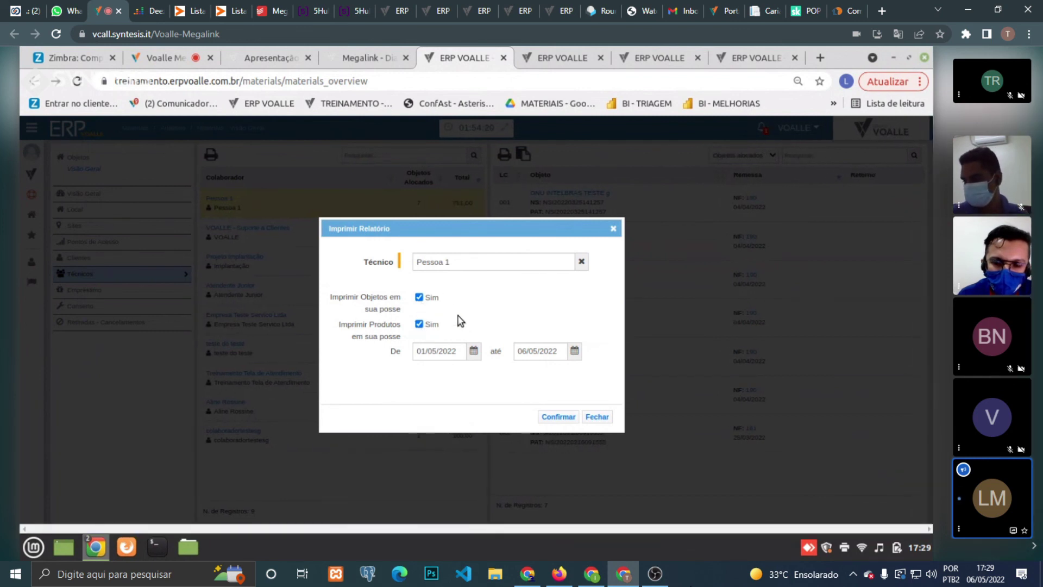
{"action": "left_click", "coordinate": [472, 351]}
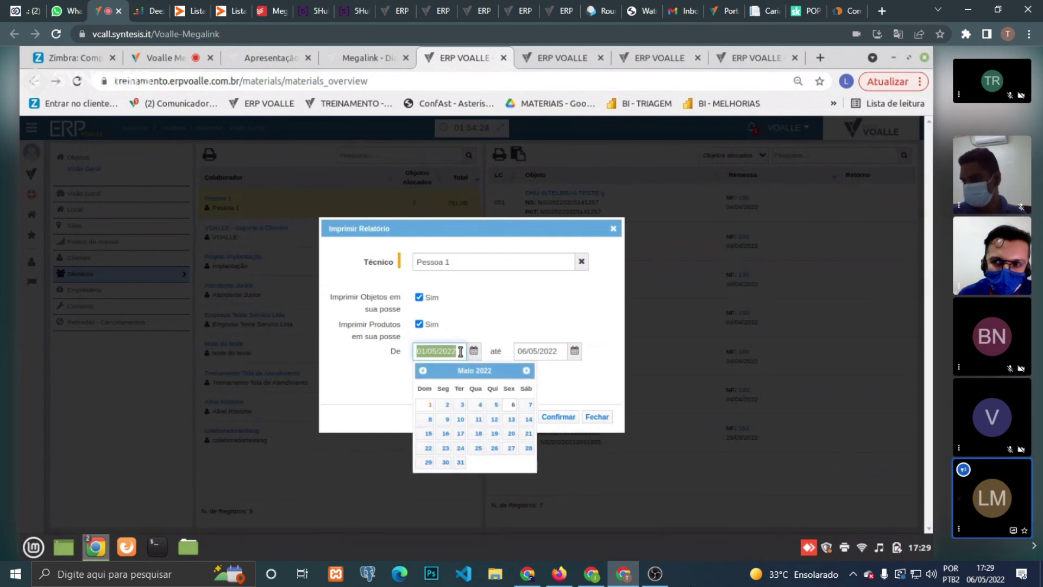
{"action": "left_click", "coordinate": [424, 371]}
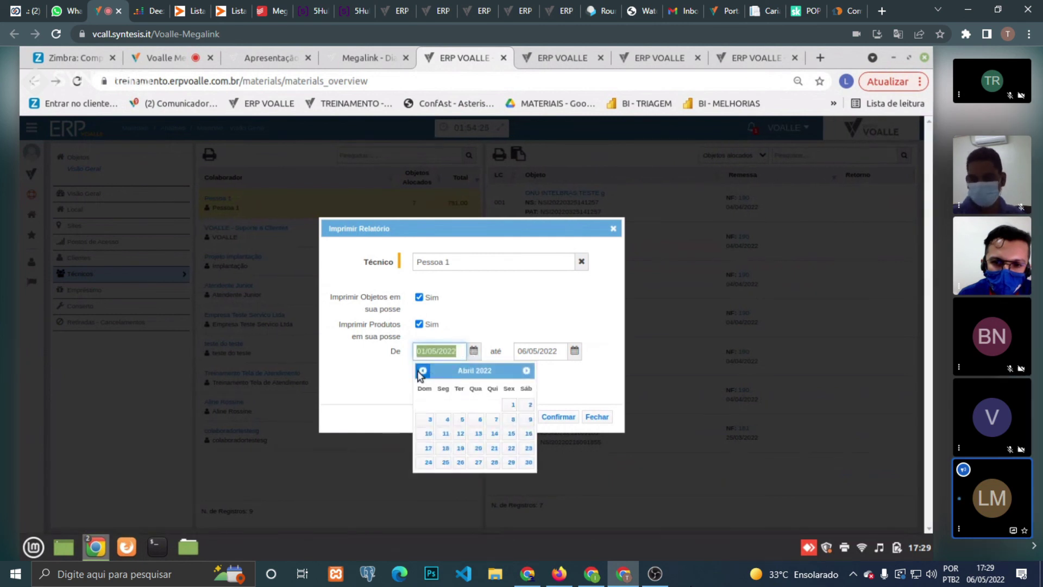
{"action": "left_click", "coordinate": [508, 403]}
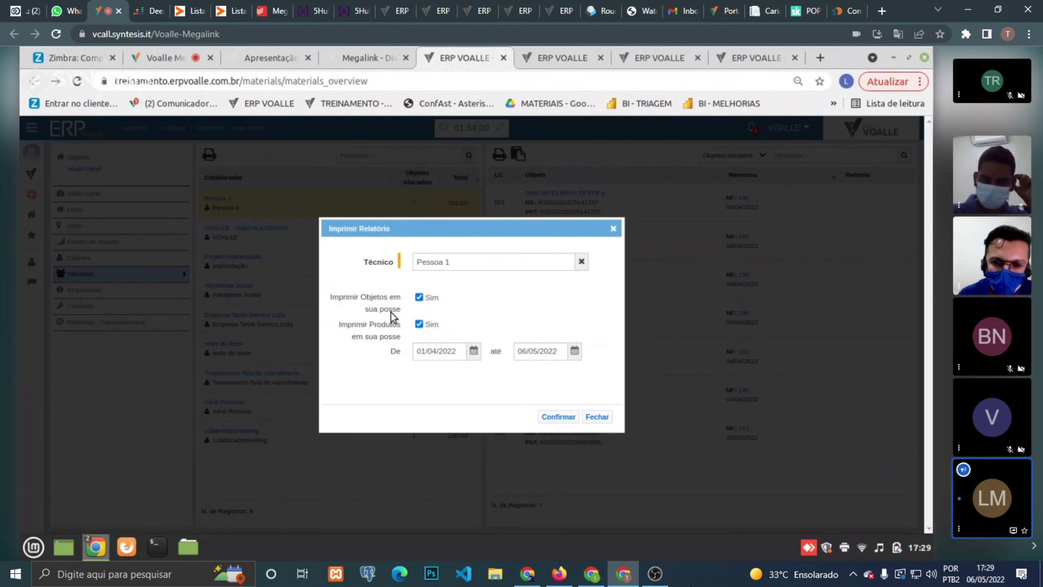
- Generate the report and skip printing to view it on screen
{"action": "left_click", "coordinate": [559, 418]}
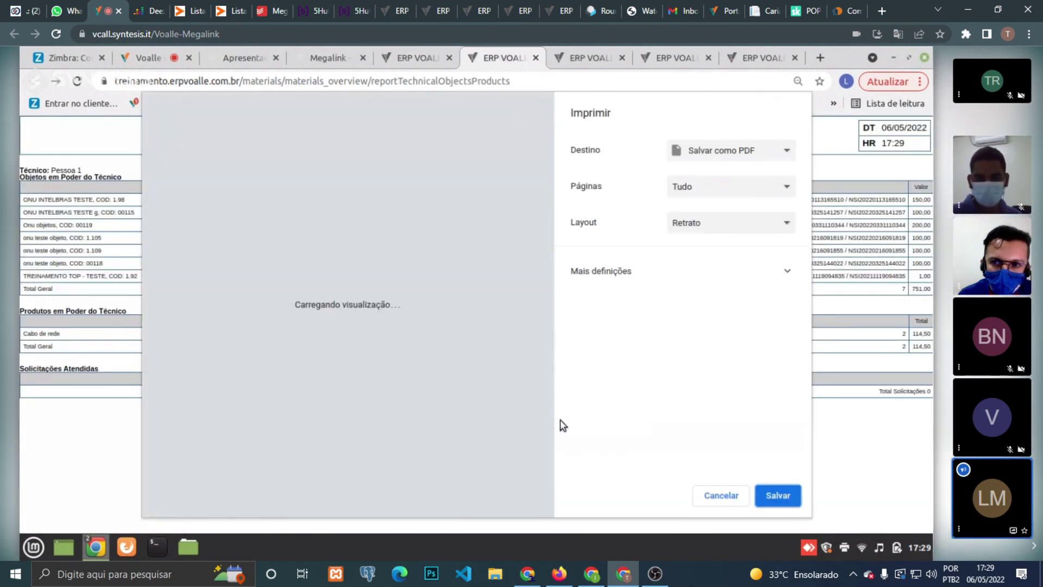
{"action": "left_click", "coordinate": [717, 498]}
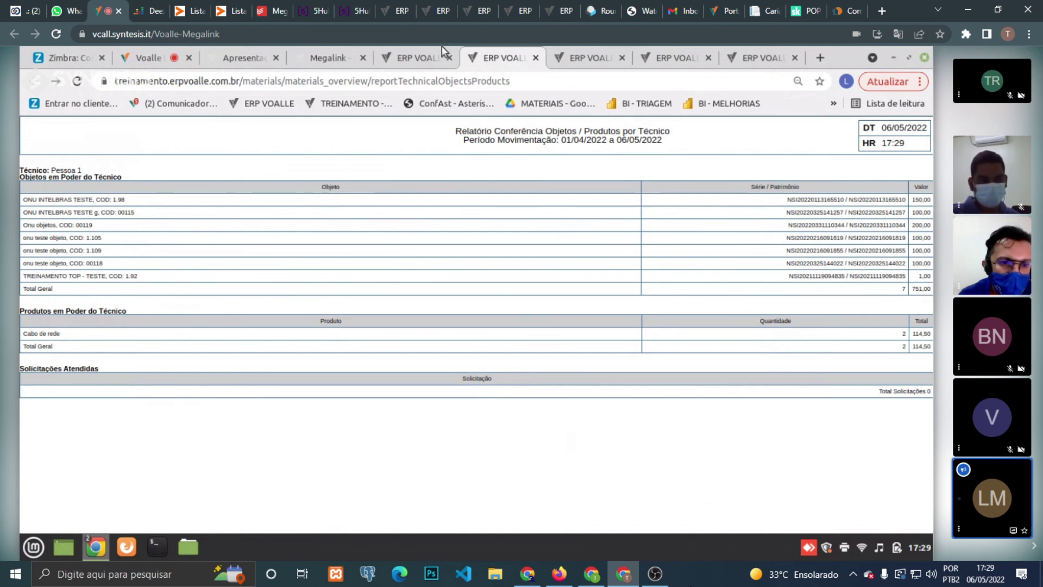
- Move the report start date back to 01/01/2022 and regenerate it
{"action": "left_click", "coordinate": [427, 54]}
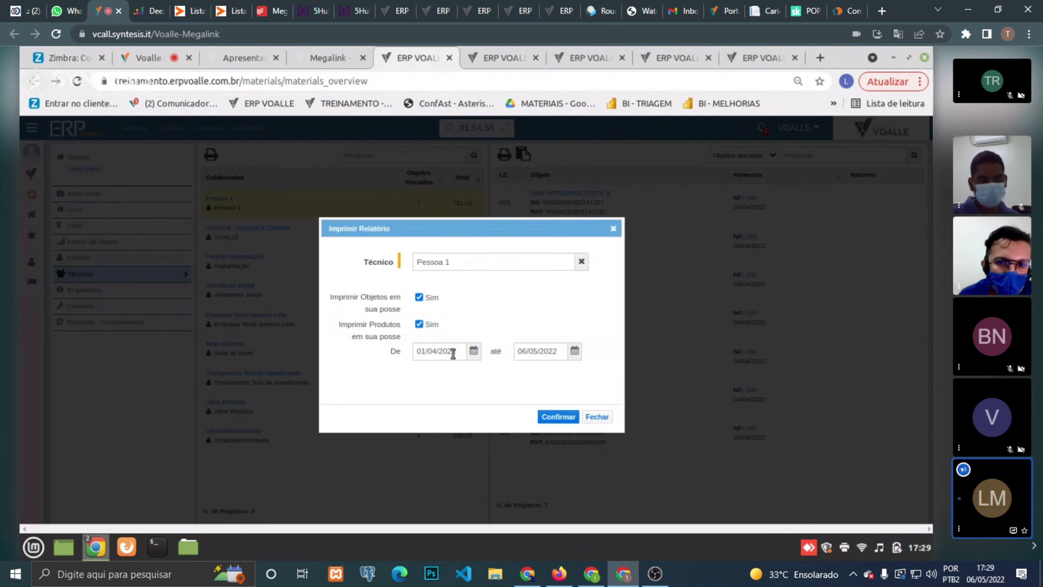
{"action": "left_click", "coordinate": [474, 352]}
{"action": "left_click", "coordinate": [423, 371]}
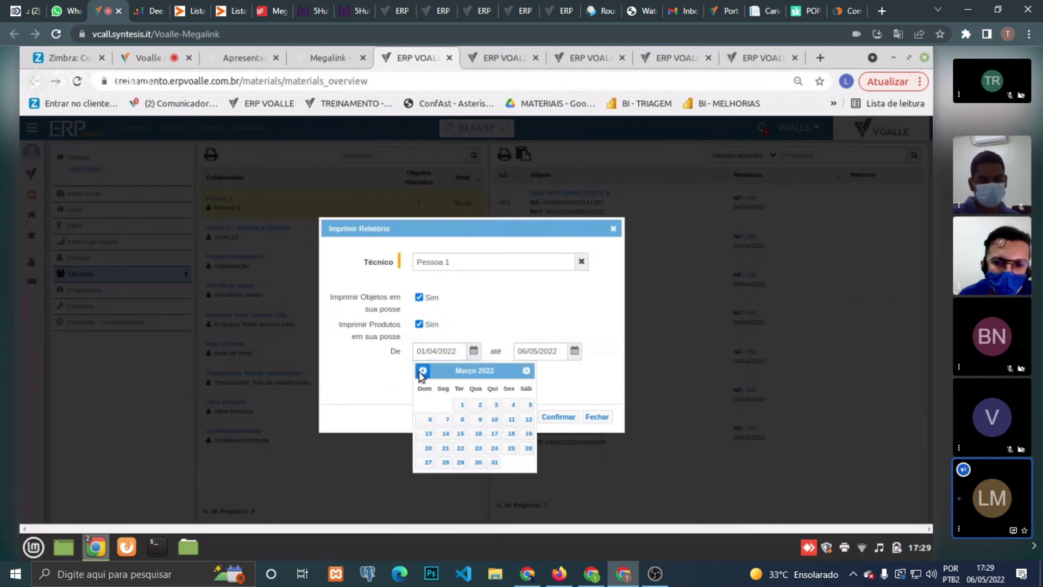
{"action": "left_click", "coordinate": [423, 370]}
{"action": "left_click", "coordinate": [423, 370]}
{"action": "left_click", "coordinate": [530, 405]}
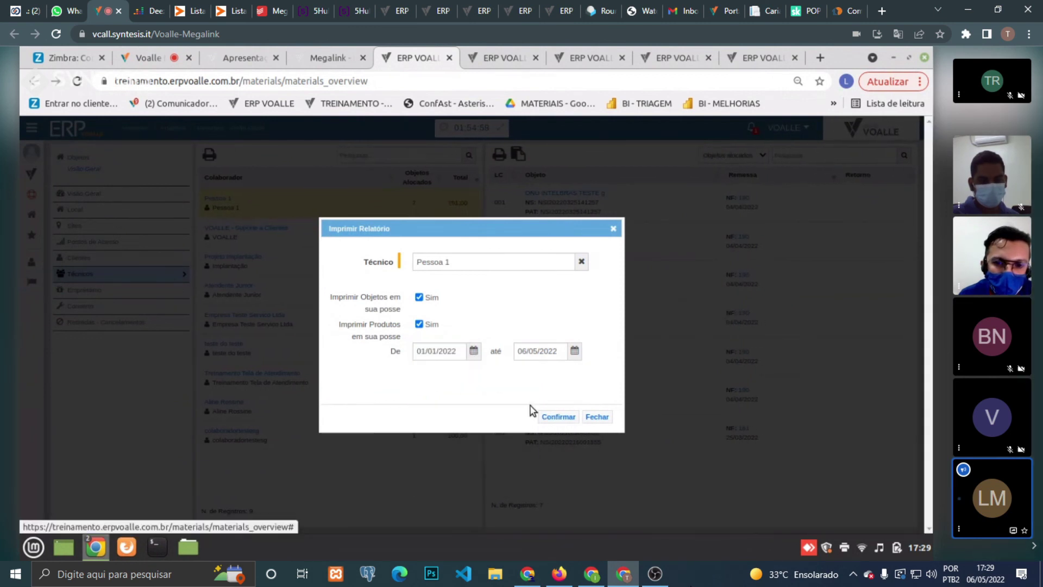
{"action": "left_click", "coordinate": [551, 416]}
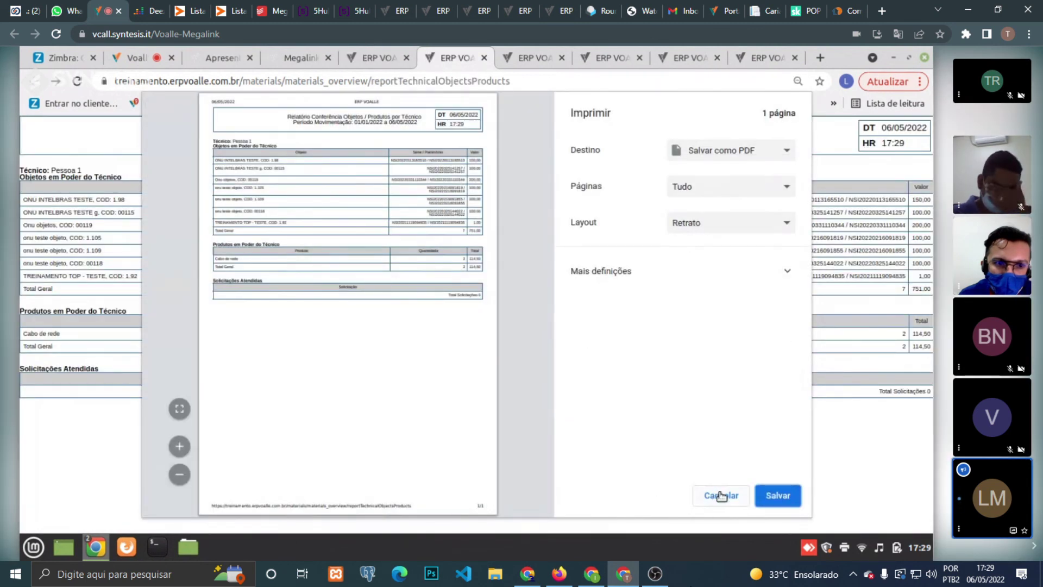
- Close the print preview of the 01/01/2022–06/05/2022 report without printing
{"action": "left_click", "coordinate": [723, 495]}
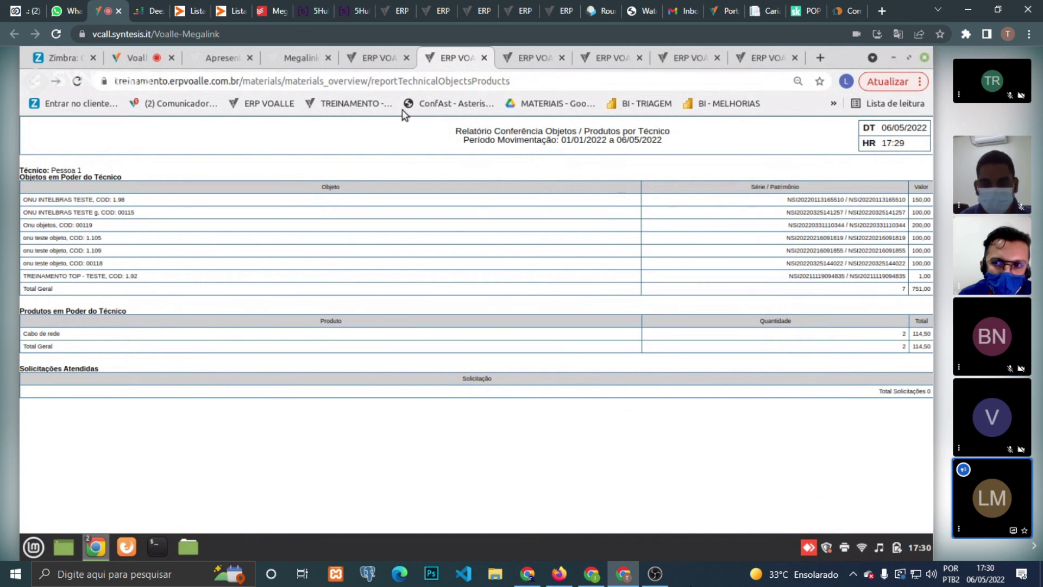
- Exclude objects and products in possession from the report options, then close them without generating
{"action": "left_click", "coordinate": [384, 61]}
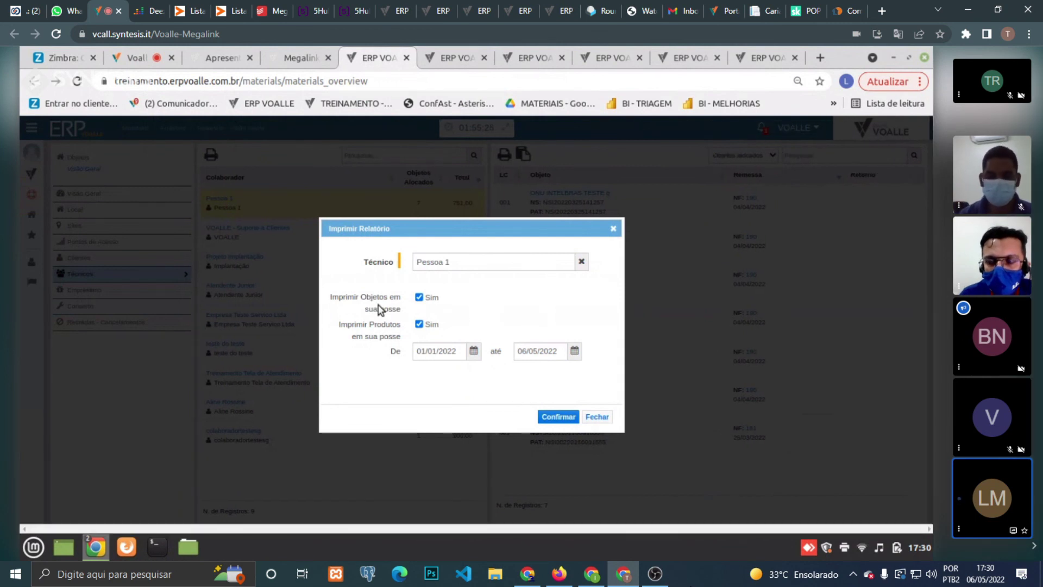
{"action": "left_click", "coordinate": [419, 297]}
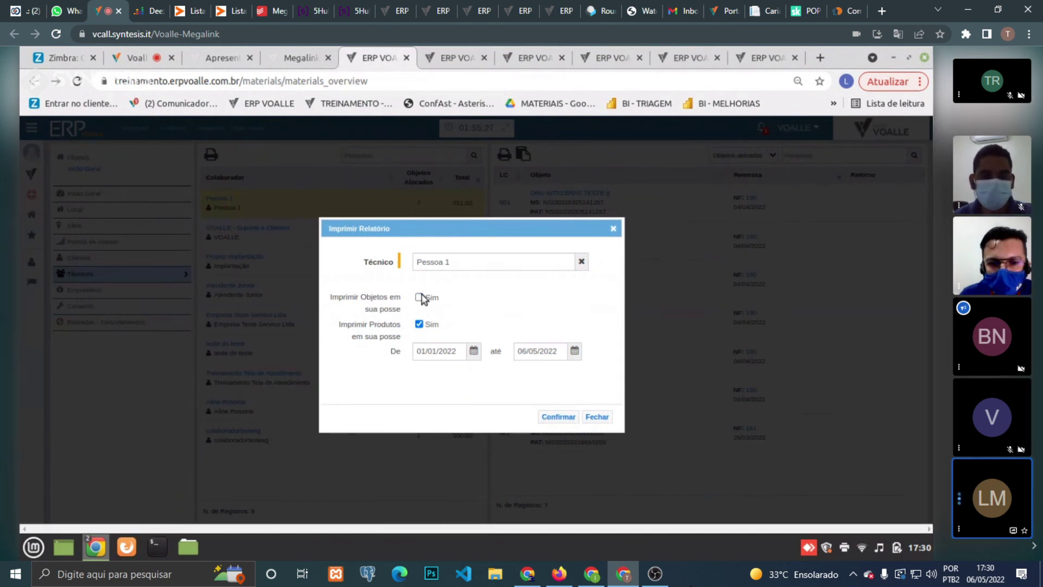
{"action": "left_click", "coordinate": [419, 324]}
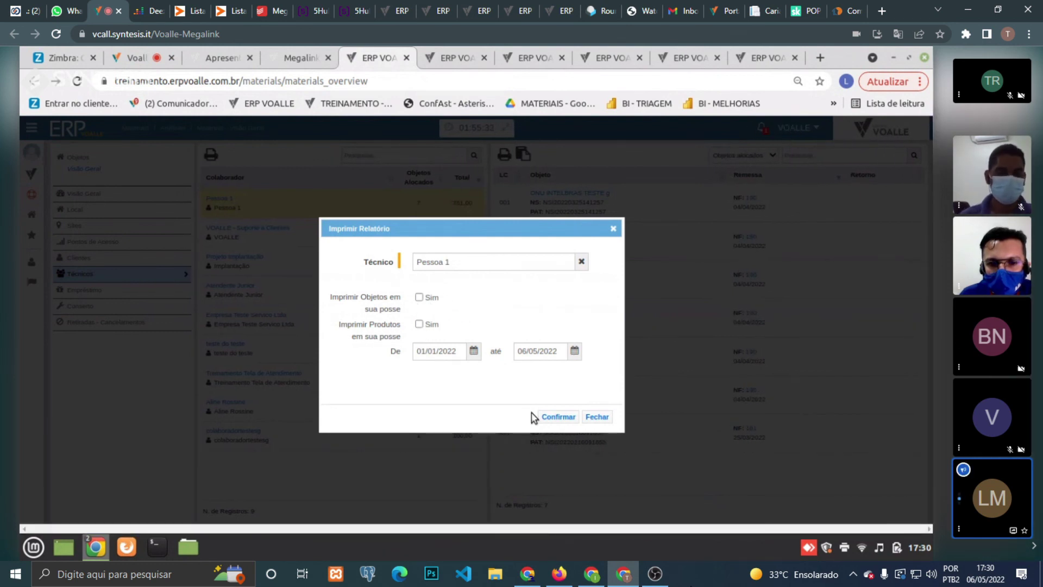
{"action": "left_click", "coordinate": [596, 417]}
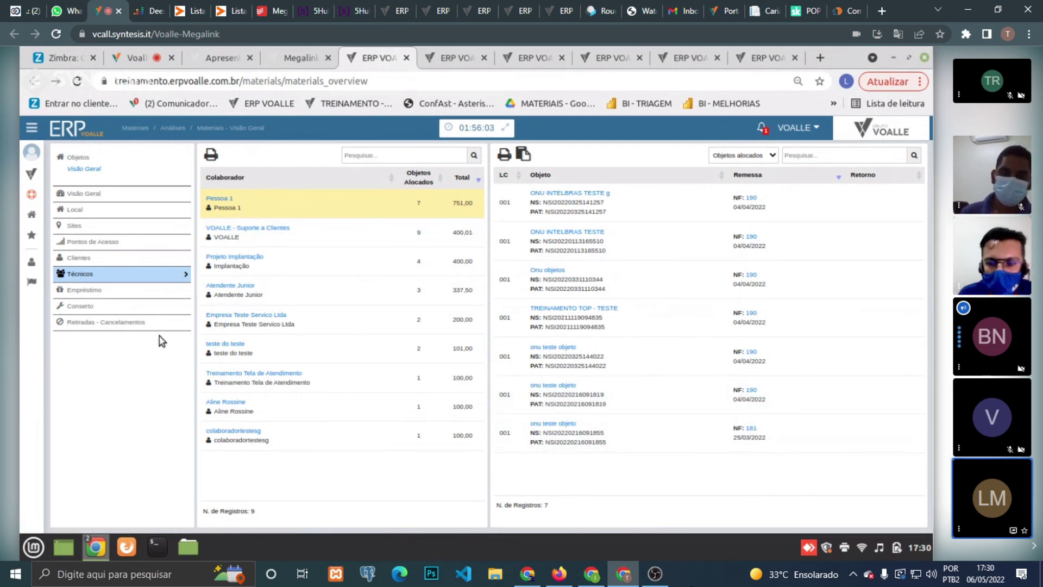
- Back in the Syntesis vcall meeting, show the six participants in grid view and unmute the microphone
{"action": "left_click", "coordinate": [140, 47]}
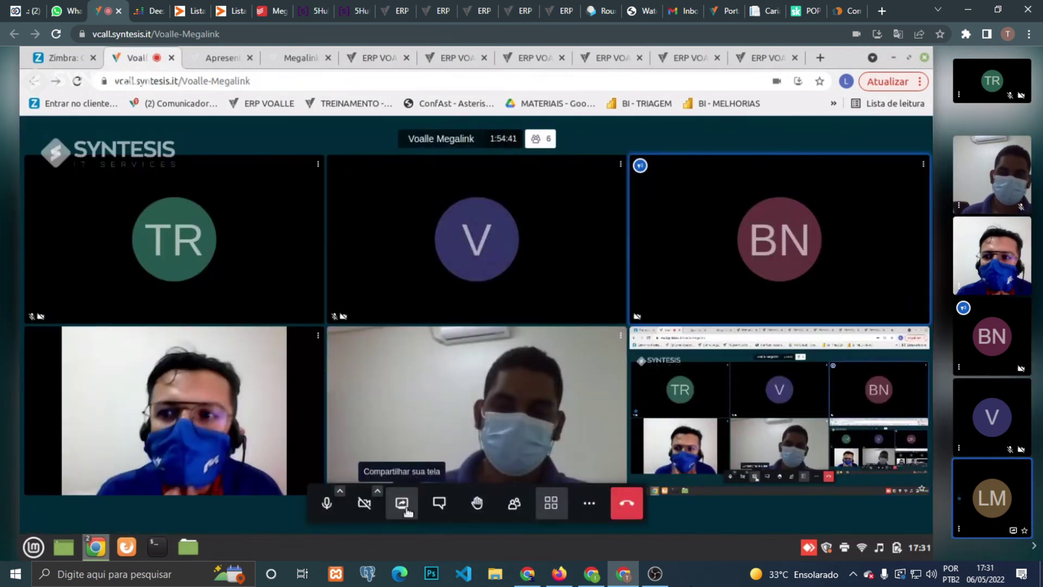
{"action": "key", "text": "w"}
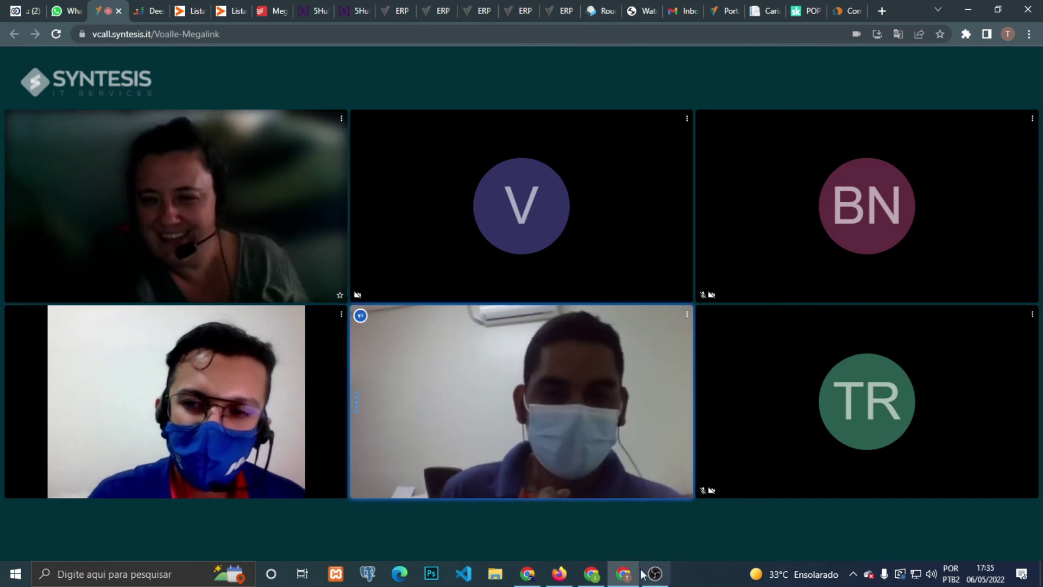
{"action": "mouse_move", "coordinate": [558, 531]}
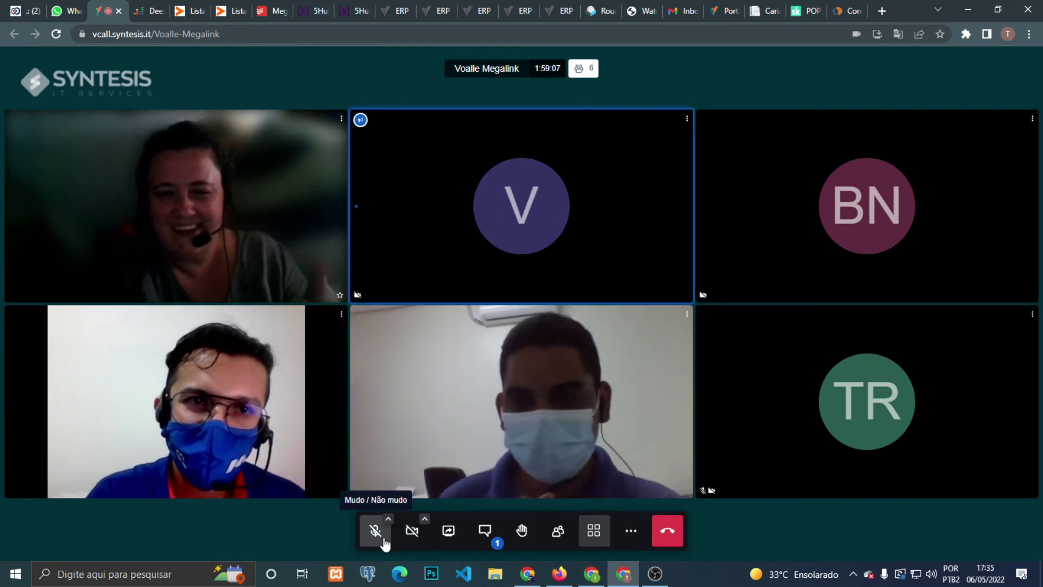
{"action": "left_click", "coordinate": [383, 537]}
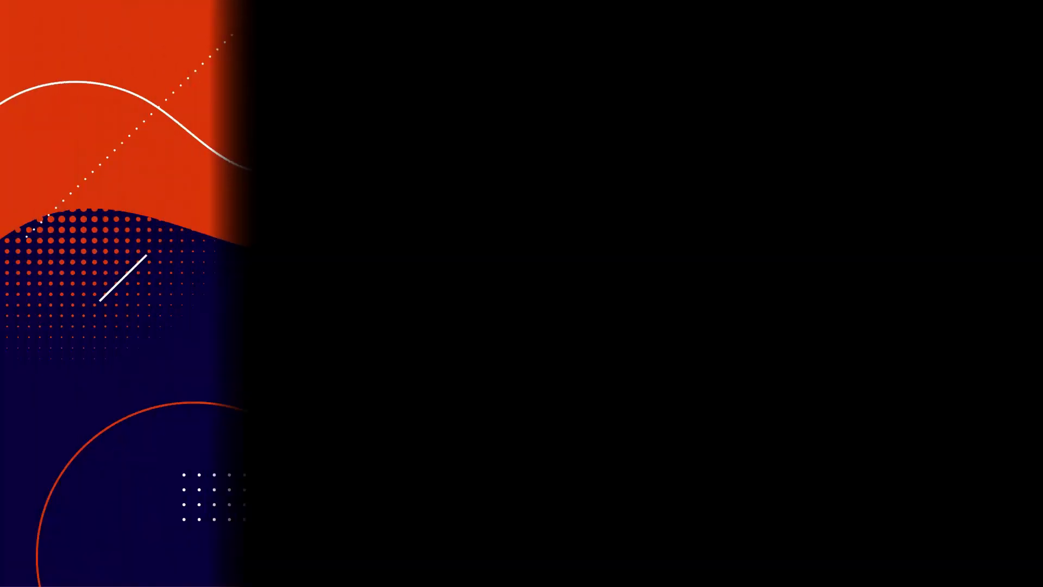